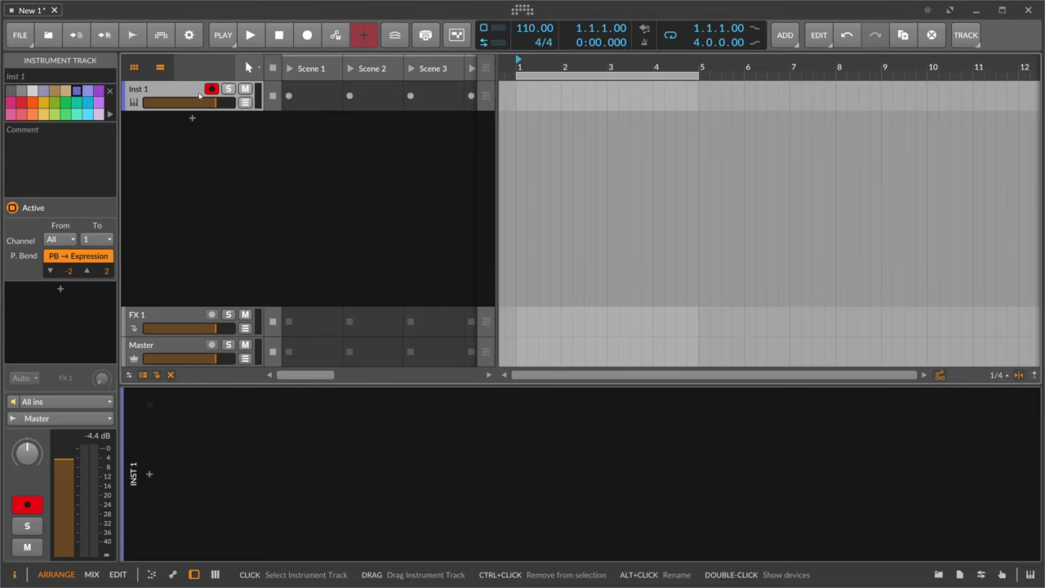
Search for "poly" among the devices and insert a Poly Grid on the Inst 1 track.
{"action": "left_click", "coordinate": [149, 474]}
{"action": "type", "text": "poly"}
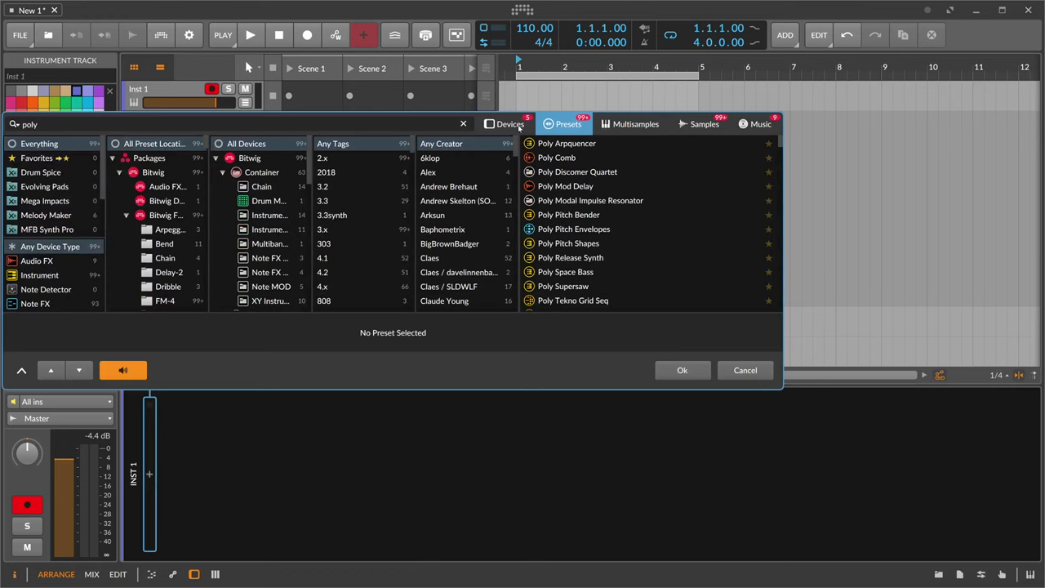
{"action": "left_click", "coordinate": [509, 124]}
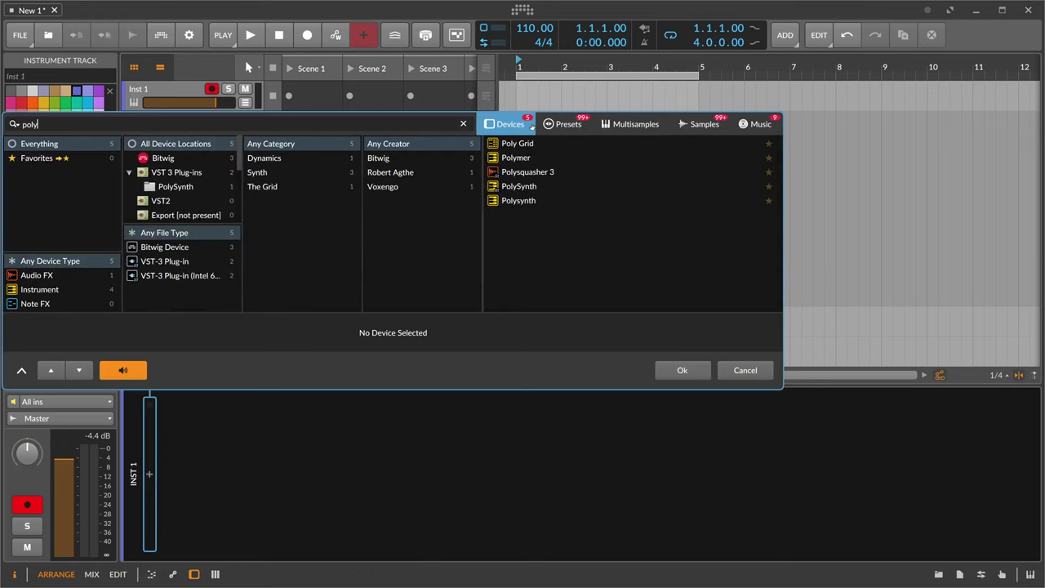
{"action": "double_click", "coordinate": [529, 147]}
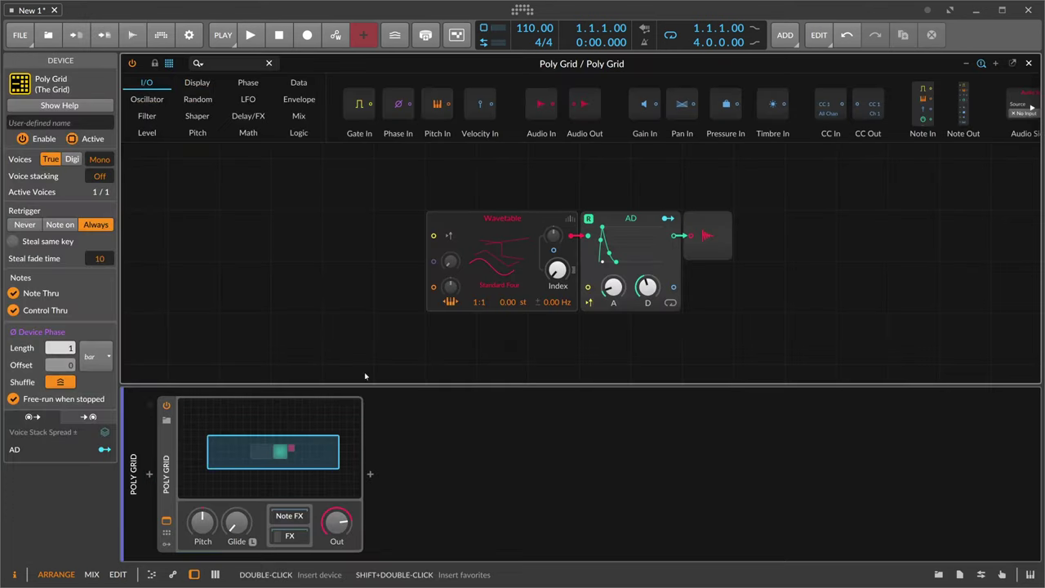
Hide the device chain view so the Poly Grid patch editor fills the full height.
{"action": "left_click", "coordinate": [194, 574]}
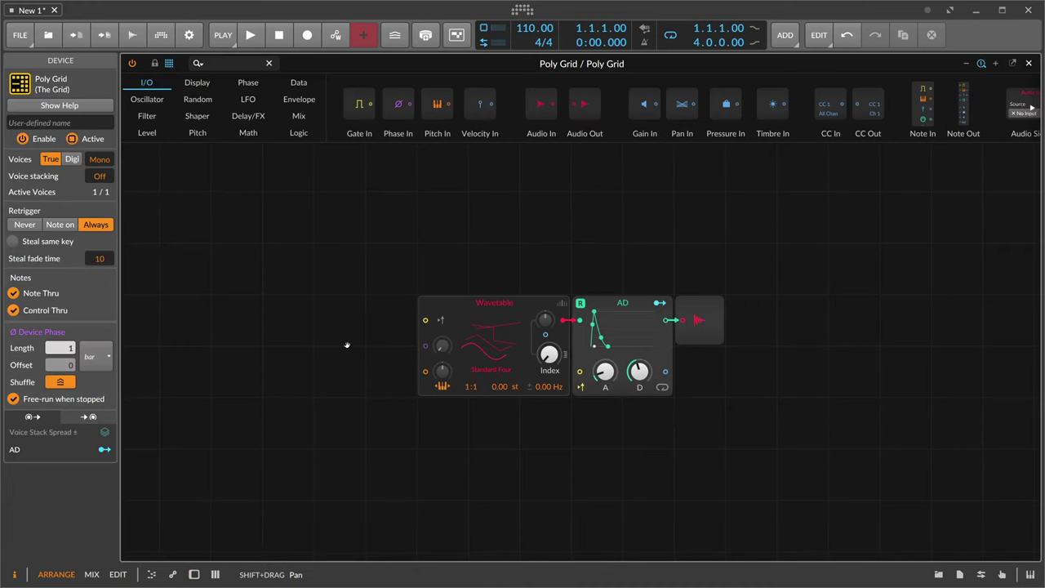
{"action": "left_click", "coordinate": [194, 574]}
{"action": "left_click", "coordinate": [137, 500]}
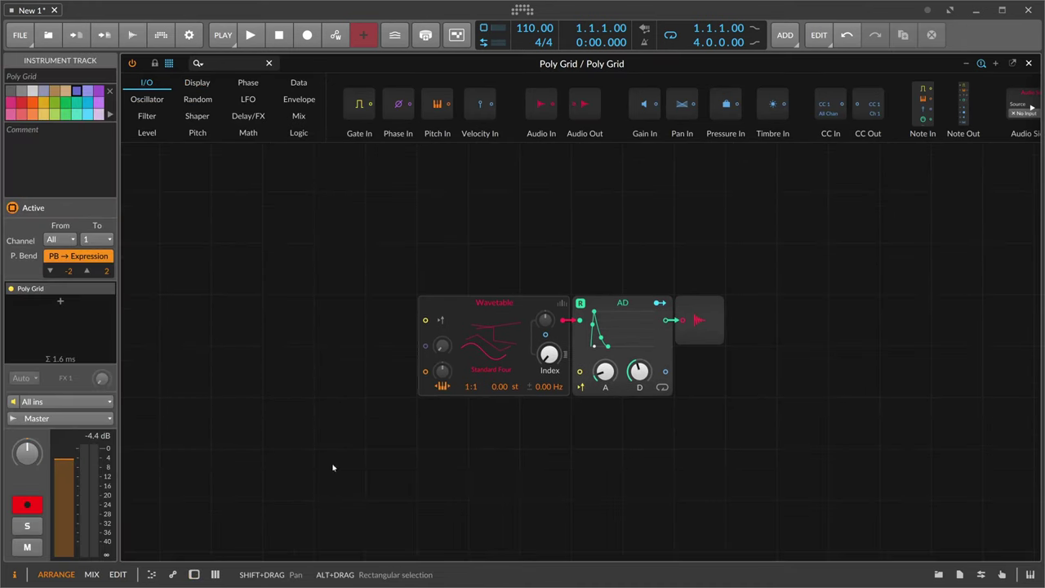
{"action": "left_click", "coordinate": [194, 574]}
Delete the Wavetable module and move the AD envelope well to the left of the Audio Out module.
{"action": "left_click", "coordinate": [635, 305]}
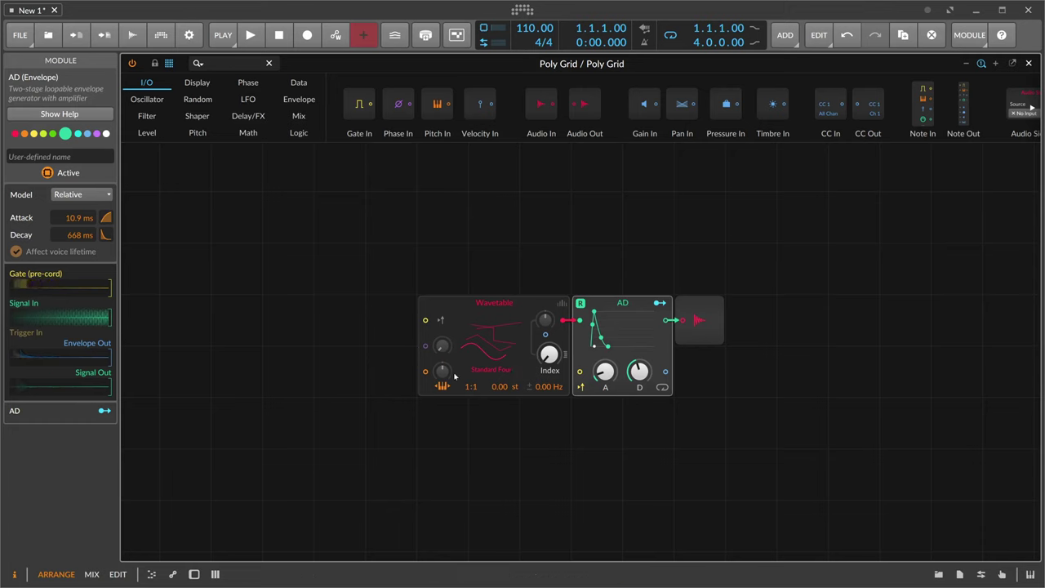
{"action": "left_click_drag", "start_coordinate": [444, 374], "coordinate": [444, 318]}
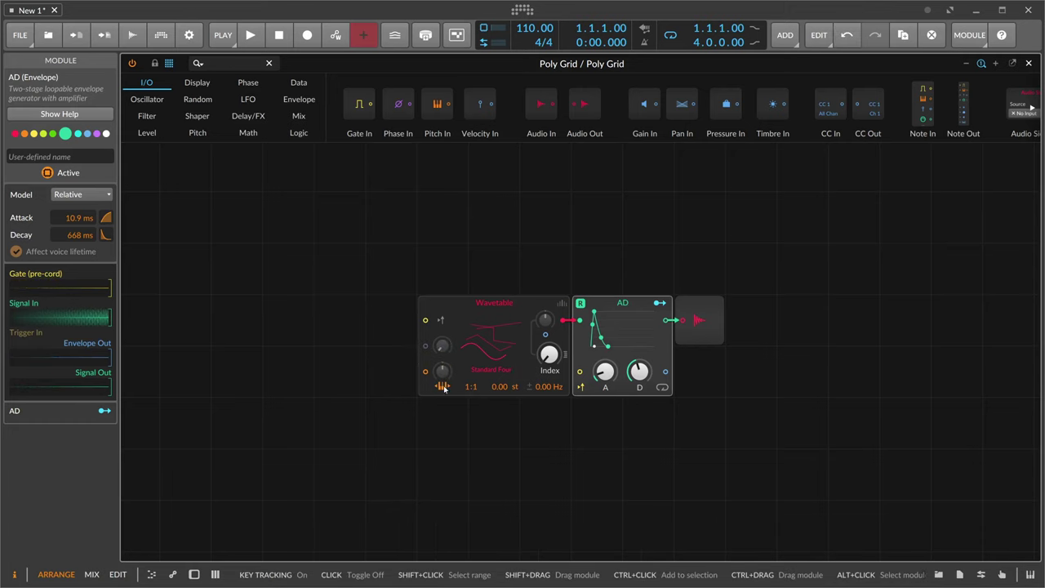
{"action": "left_click", "coordinate": [493, 304]}
{"action": "key", "text": "Delete"}
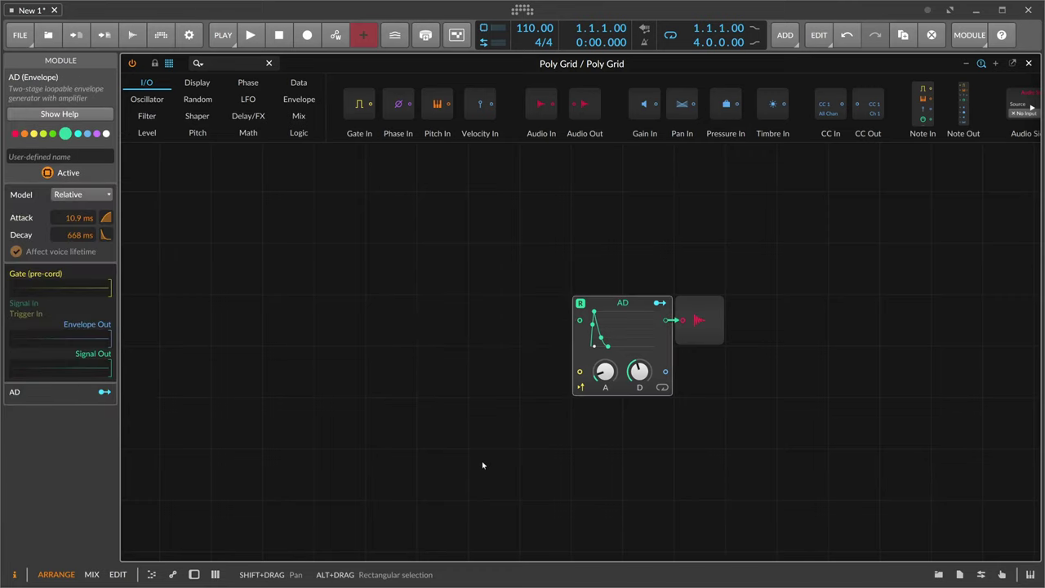
{"action": "left_click_drag", "start_coordinate": [616, 369], "coordinate": [305, 369]}
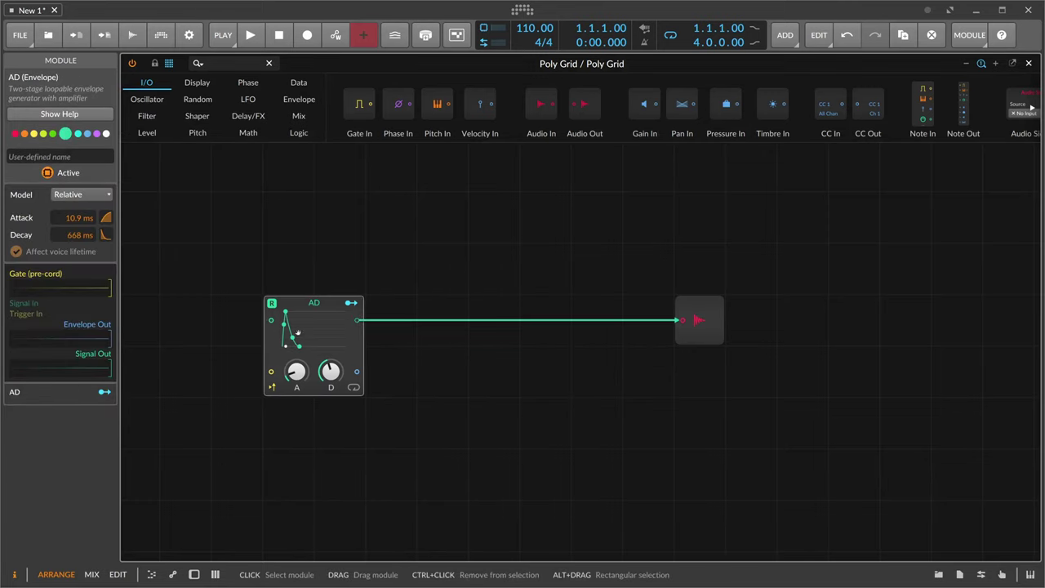
Search for "osc", add an Oscilloscope module between AD and Audio Out, and set its mode to Slow.
{"action": "left_click", "coordinate": [195, 63]}
{"action": "type", "text": "osc"}
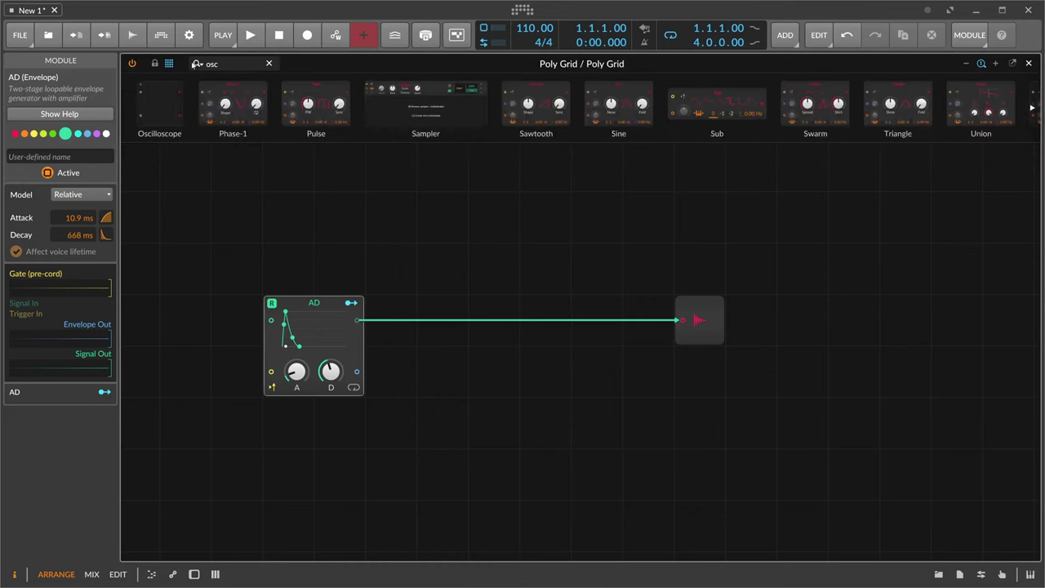
{"action": "left_click_drag", "start_coordinate": [160, 106], "coordinate": [476, 392]}
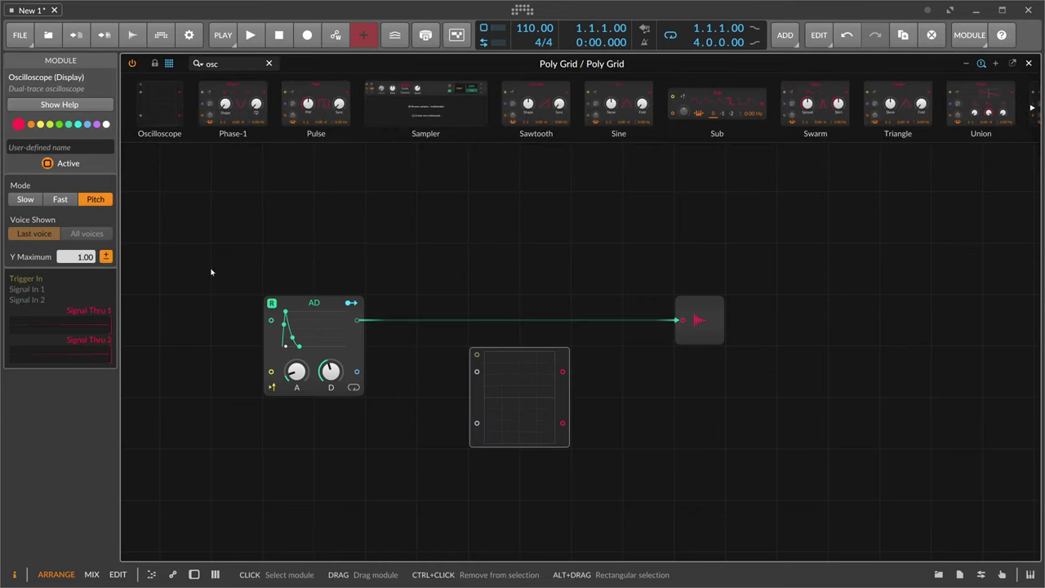
{"action": "left_click", "coordinate": [27, 199]}
Disconnect the AD signal output from Audio Out and connect the AD envelope output to the Oscilloscope's first signal input.
{"action": "left_click", "coordinate": [307, 313]}
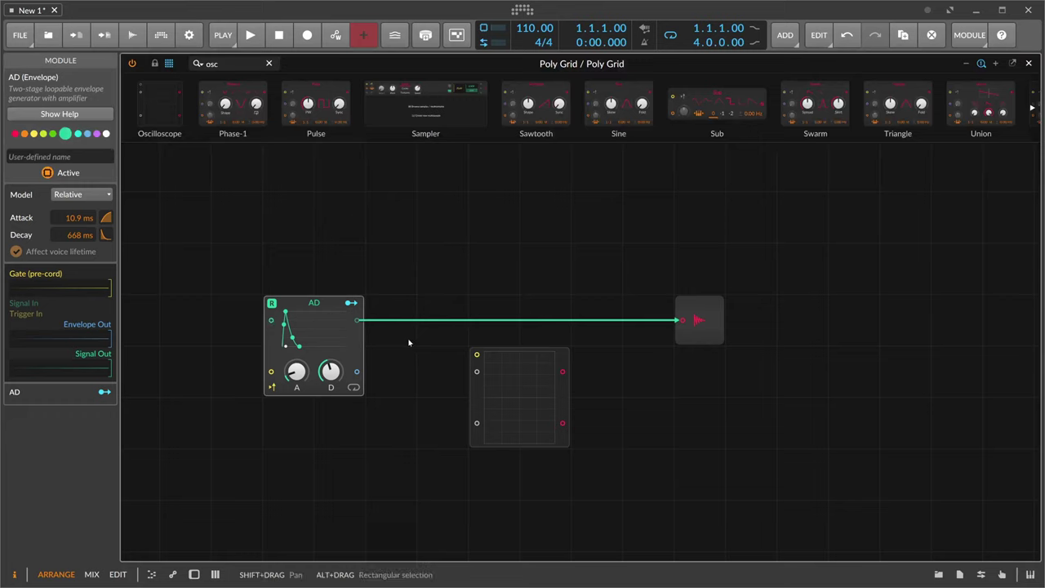
{"action": "double_click", "coordinate": [682, 321]}
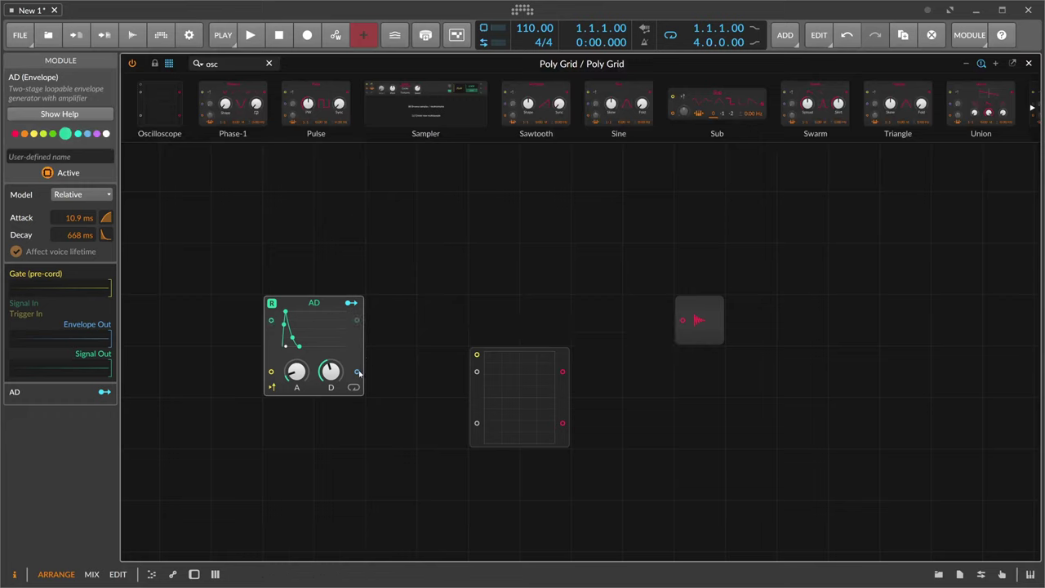
{"action": "left_click_drag", "start_coordinate": [357, 372], "coordinate": [477, 371]}
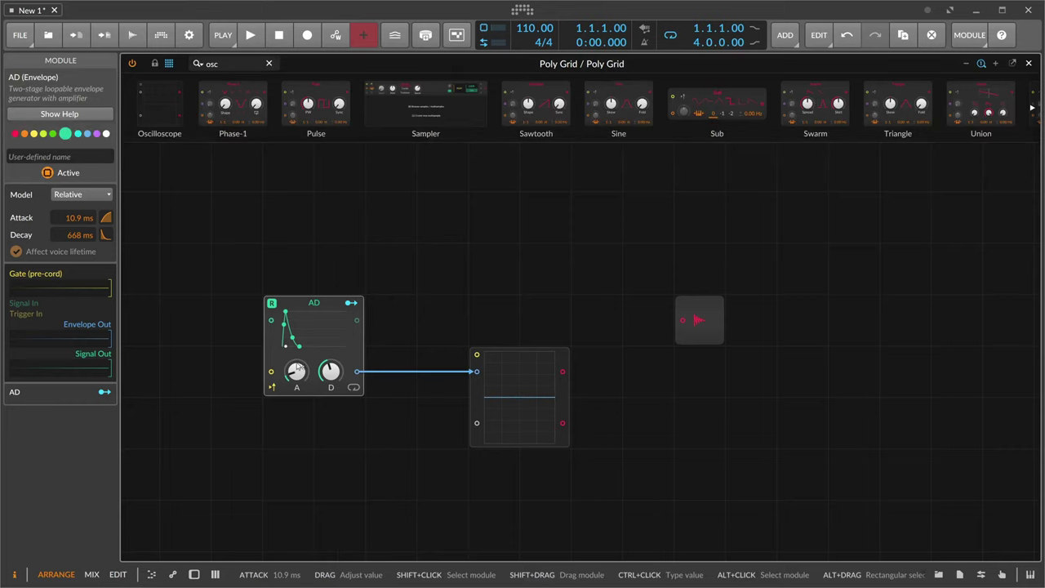
Set the AD attack to 0 ms, try a 27.7 ms decay, and set the decay to 749 ms.
{"action": "left_click_drag", "start_coordinate": [296, 372], "coordinate": [296, 400]}
{"action": "left_click_drag", "start_coordinate": [331, 372], "coordinate": [330, 429]}
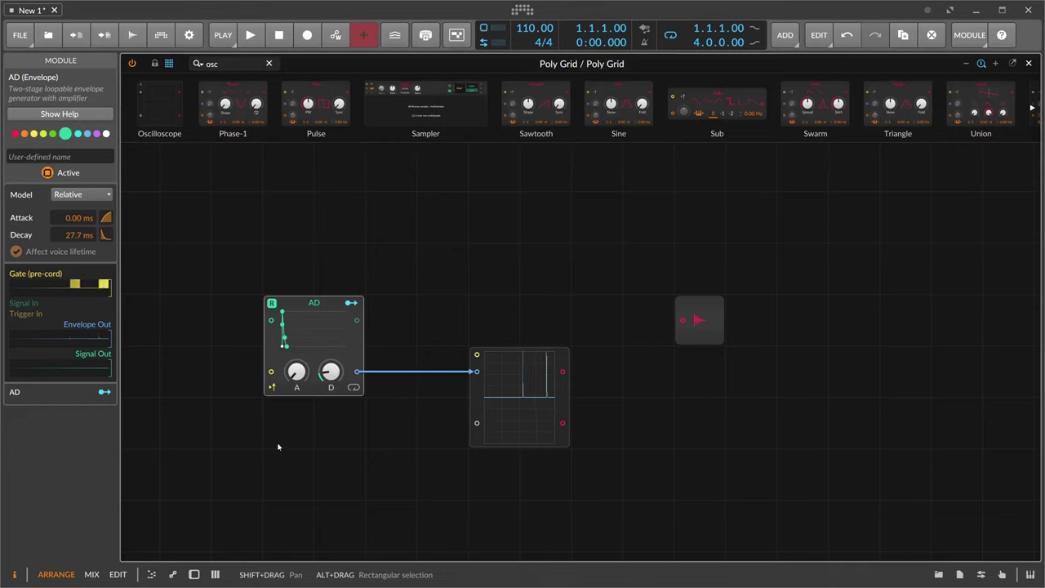
{"action": "left_click_drag", "start_coordinate": [331, 372], "coordinate": [331, 327]}
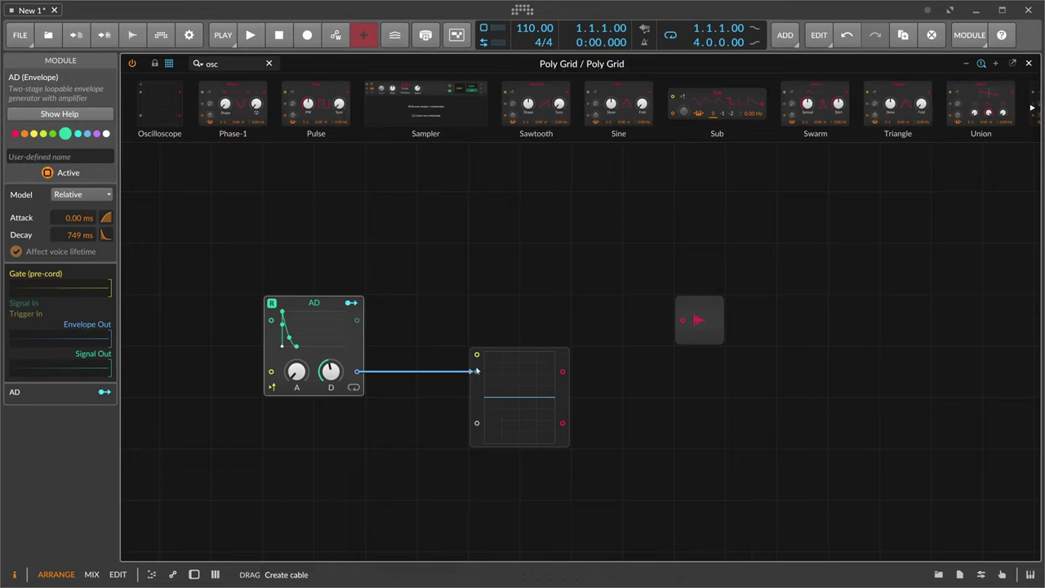
Reroute the AD envelope cable from the Oscilloscope to the Audio Out module and delete the Oscilloscope.
{"action": "left_click_drag", "start_coordinate": [476, 372], "coordinate": [683, 319]}
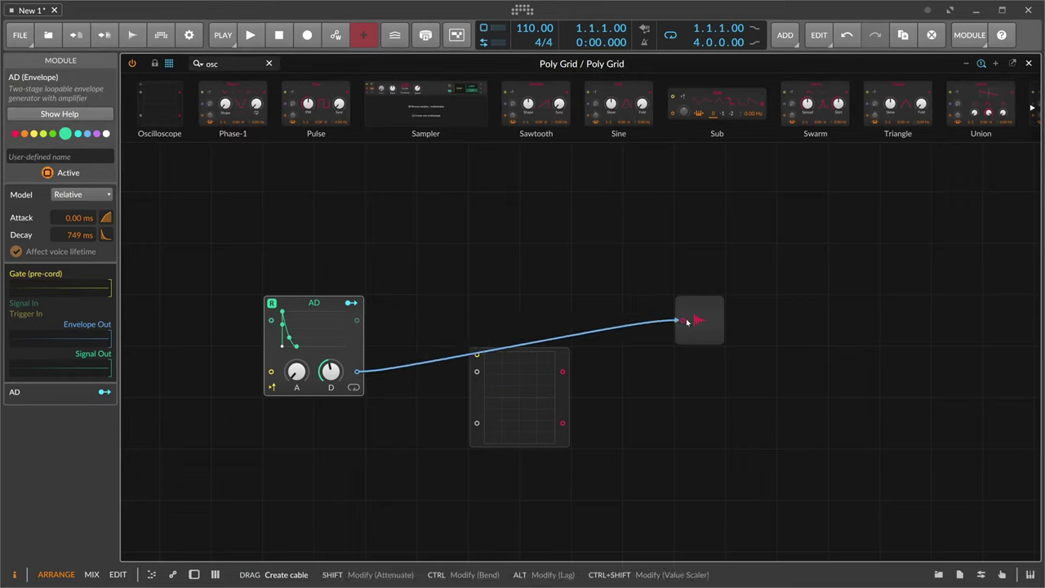
{"action": "left_click", "coordinate": [482, 394]}
{"action": "key", "text": "Delete"}
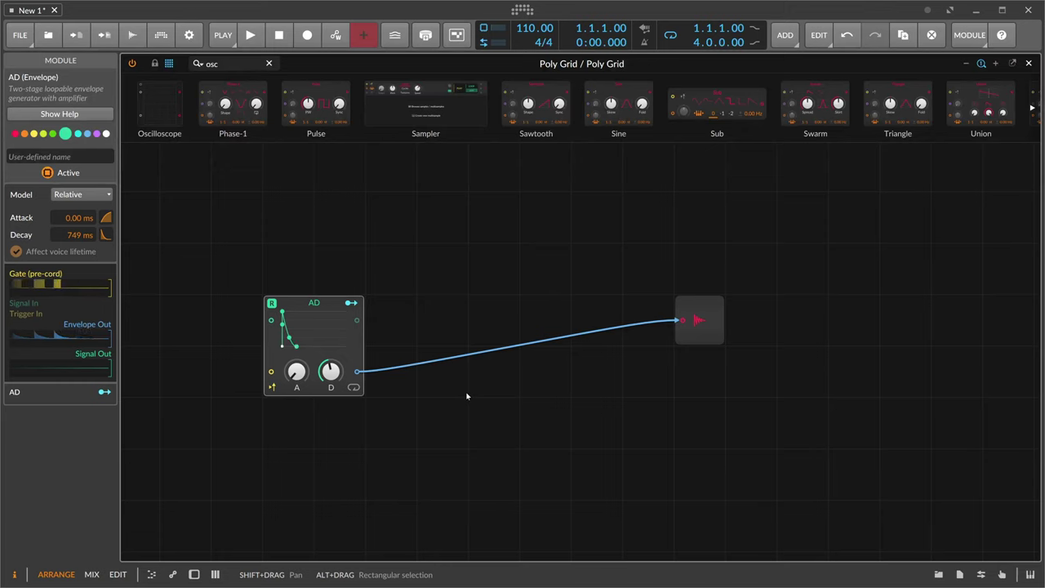
Shorten the AD decay to 248 ms and reduce it further to 186 ms.
{"action": "left_click_drag", "start_coordinate": [338, 374], "coordinate": [337, 404]}
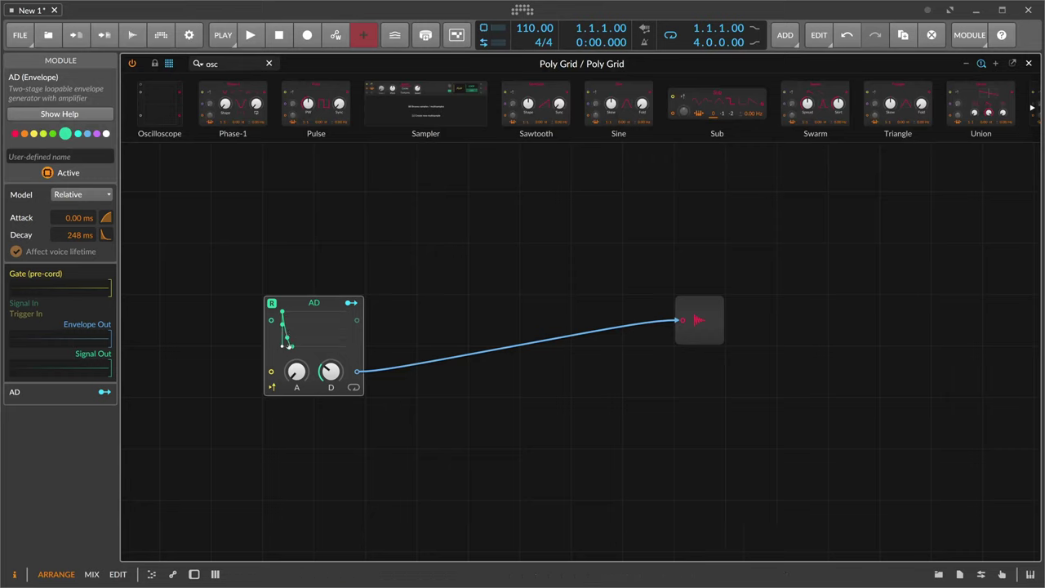
{"action": "left_click_drag", "start_coordinate": [330, 371], "coordinate": [331, 378]}
Search the modules for "xp" and place an XP filter between AD and Audio Out.
{"action": "left_click_drag", "start_coordinate": [223, 62], "coordinate": [198, 63]}
{"action": "key", "text": "BackSpace"}
{"action": "type", "text": "xp"}
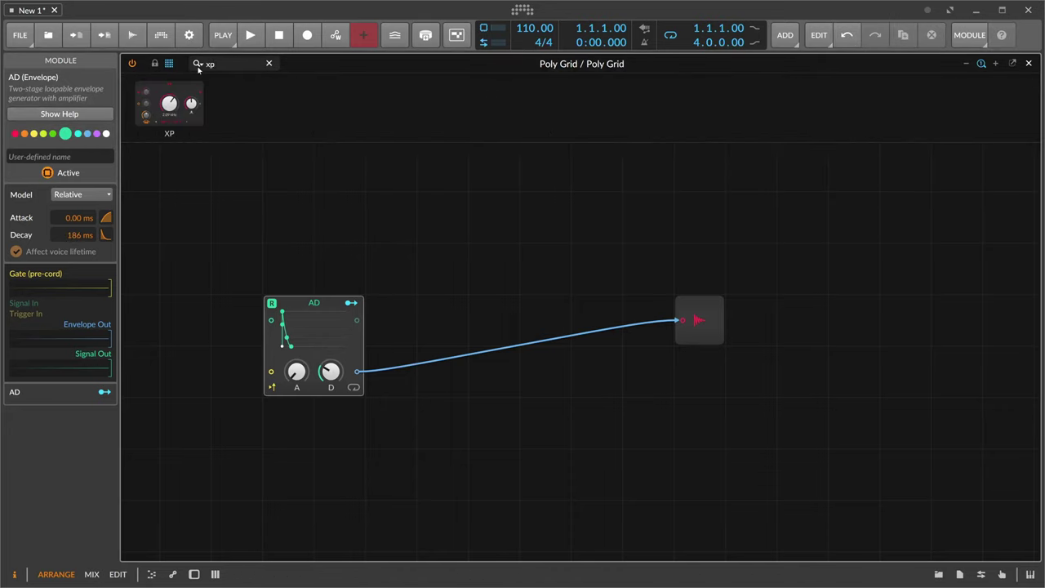
{"action": "left_click_drag", "start_coordinate": [169, 103], "coordinate": [478, 300]}
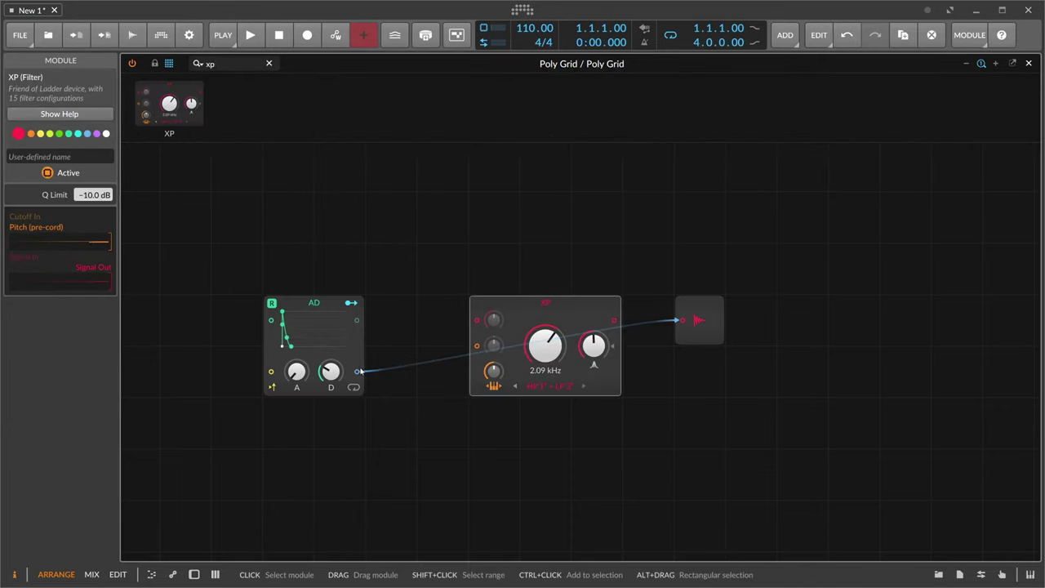
Connect the AD envelope output to the XP filter's signal input and the filter's output to Audio Out.
{"action": "left_click_drag", "start_coordinate": [357, 371], "coordinate": [477, 320]}
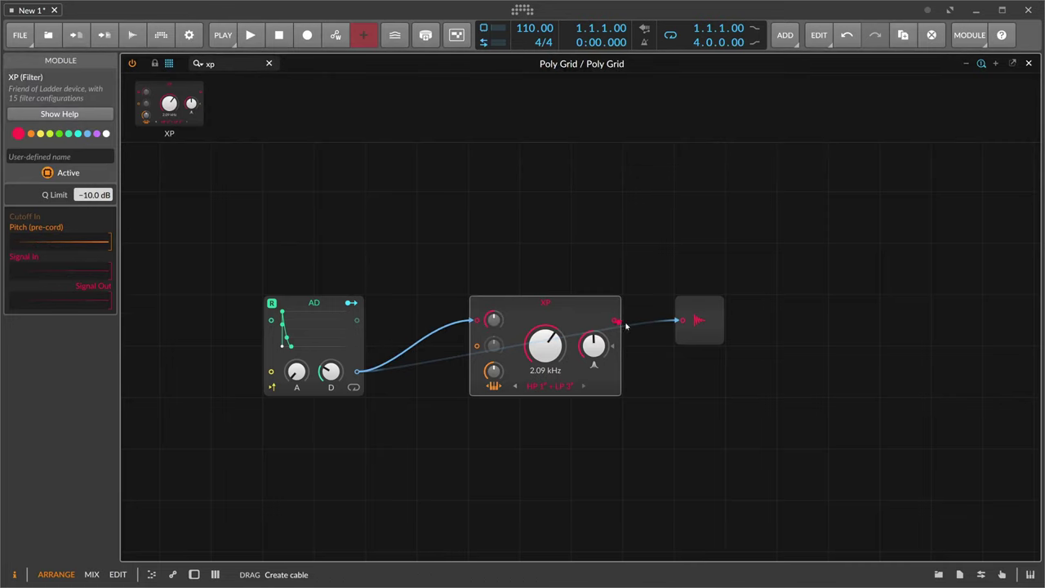
{"action": "left_click_drag", "start_coordinate": [614, 320], "coordinate": [680, 320]}
{"action": "left_click", "coordinate": [683, 342]}
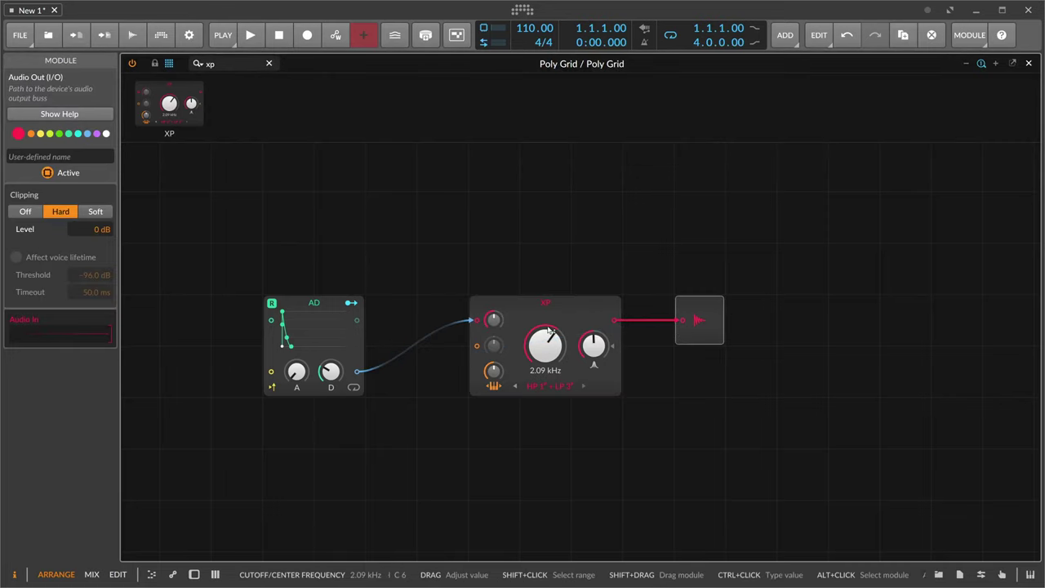
Set the XP filter to Band-pass 2 with a 262 Hz cutoff and raise its resonance.
{"action": "left_click", "coordinate": [550, 386]}
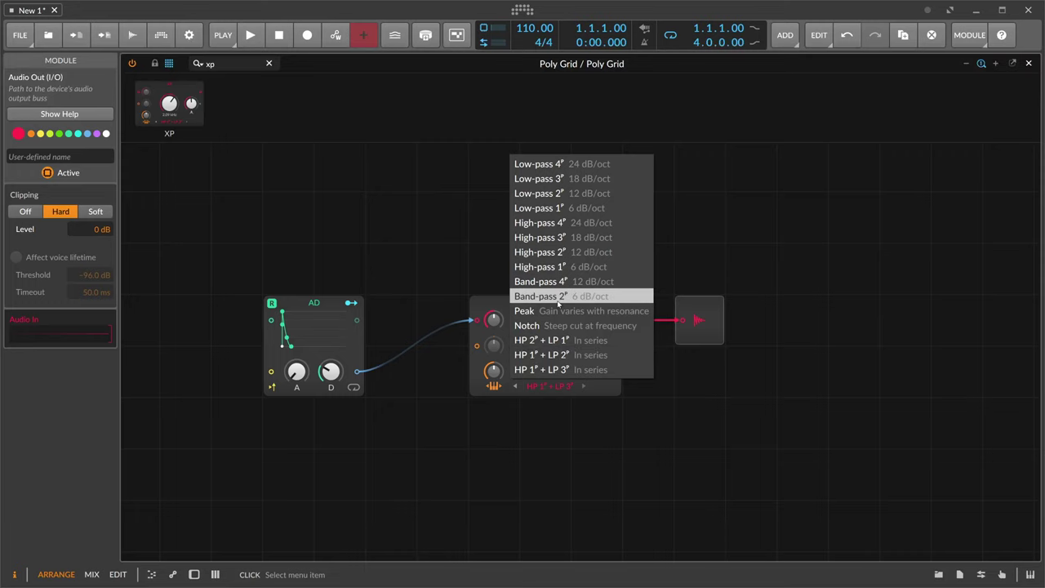
{"action": "left_click", "coordinate": [539, 295]}
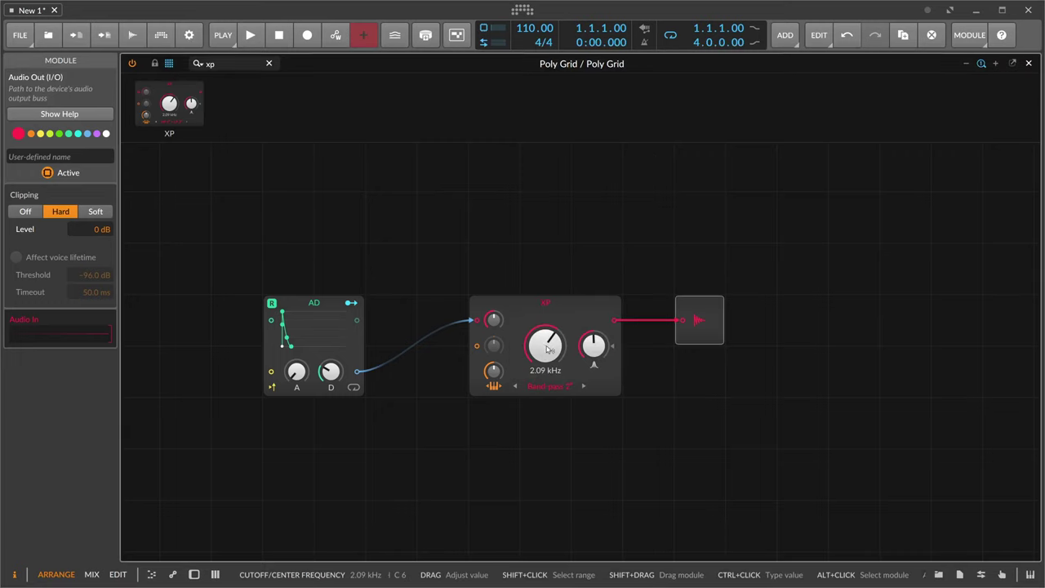
{"action": "left_click_drag", "start_coordinate": [549, 349], "coordinate": [549, 384]}
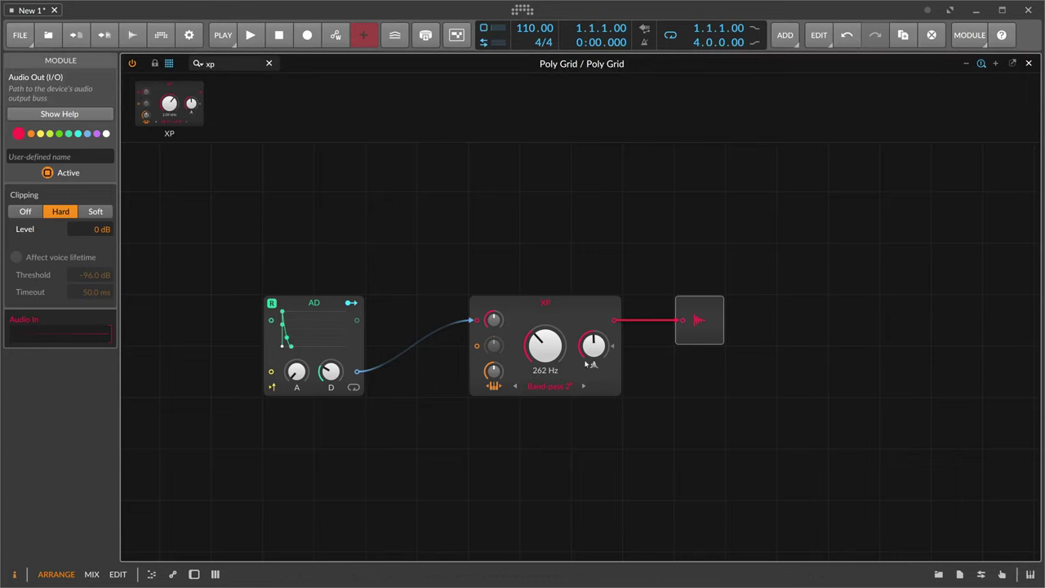
{"action": "left_click_drag", "start_coordinate": [594, 346], "coordinate": [594, 311]}
Add a Peak Limiter with about +6.8 dB input gain to the Poly Grid's FX chain, and hide the device chain view.
{"action": "left_click", "coordinate": [194, 574]}
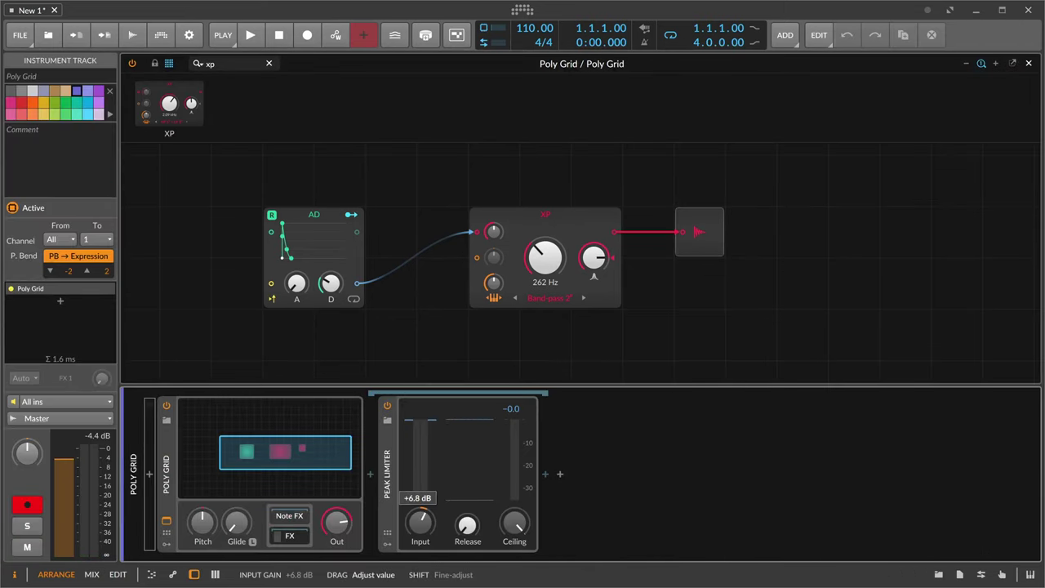
{"action": "left_click", "coordinate": [280, 537]}
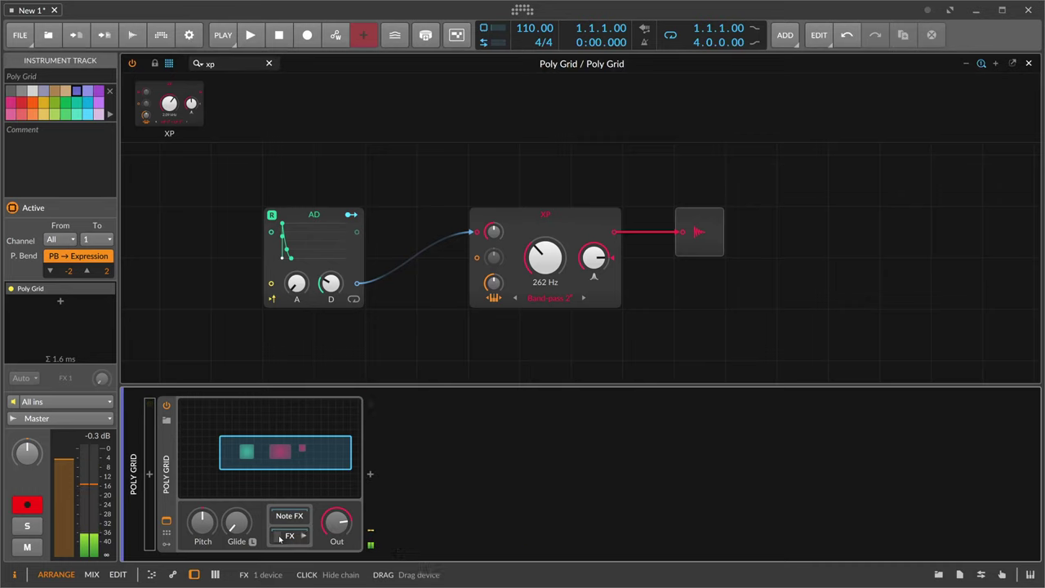
{"action": "left_click", "coordinate": [194, 574]}
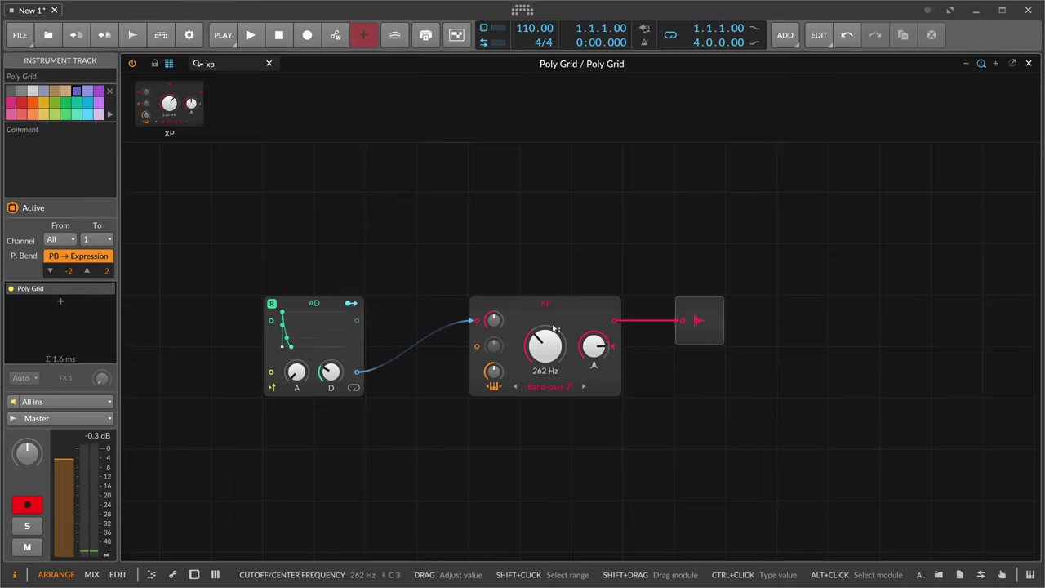
Shorten the AD decay to 20.6 ms and reduce it further to 5.53 ms.
{"action": "left_click", "coordinate": [290, 320]}
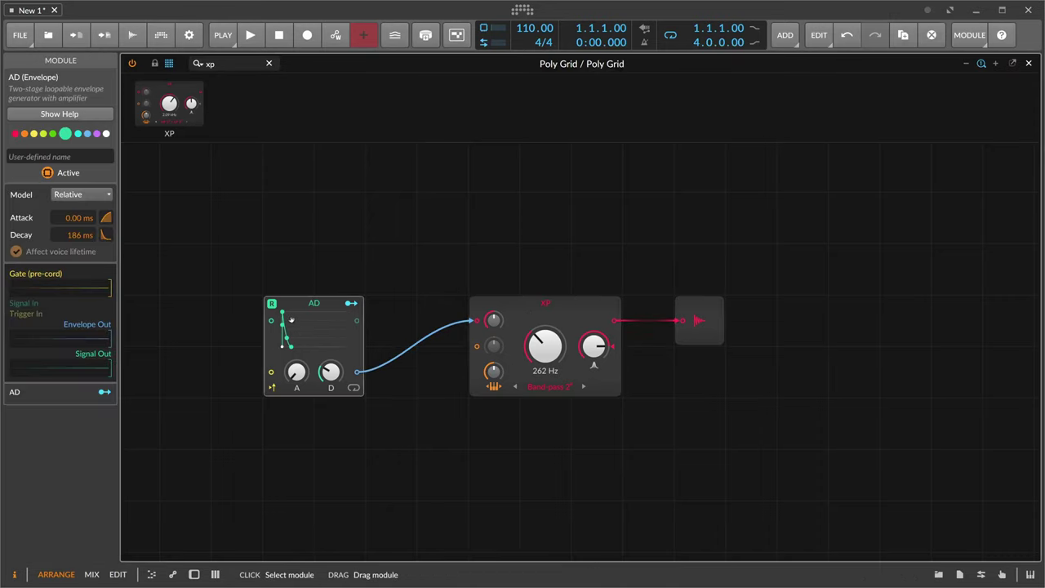
{"action": "left_click_drag", "start_coordinate": [331, 372], "coordinate": [331, 405]}
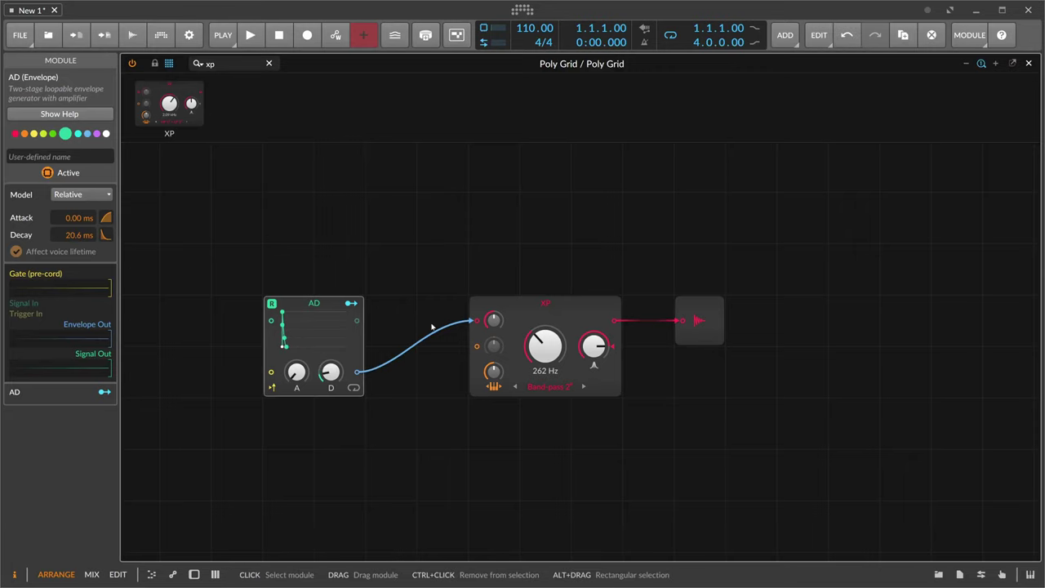
{"action": "left_click", "coordinate": [543, 315]}
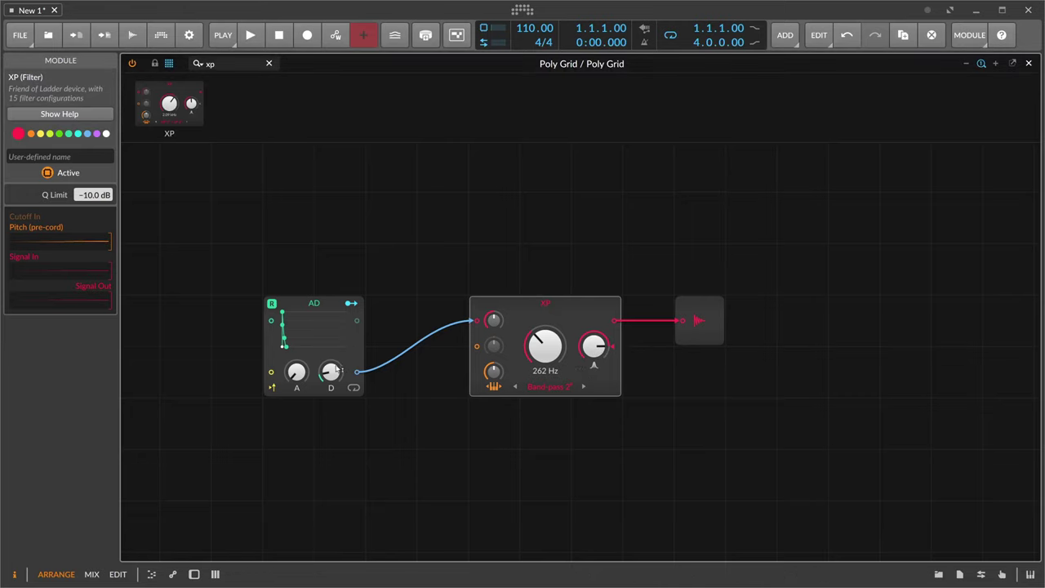
{"action": "mouse_move", "coordinate": [334, 369]}
{"action": "left_mouse_down"}
{"action": "mouse_move", "coordinate": [335, 383]}
{"action": "mouse_move", "coordinate": [331, 372]}
{"action": "left_mouse_up"}
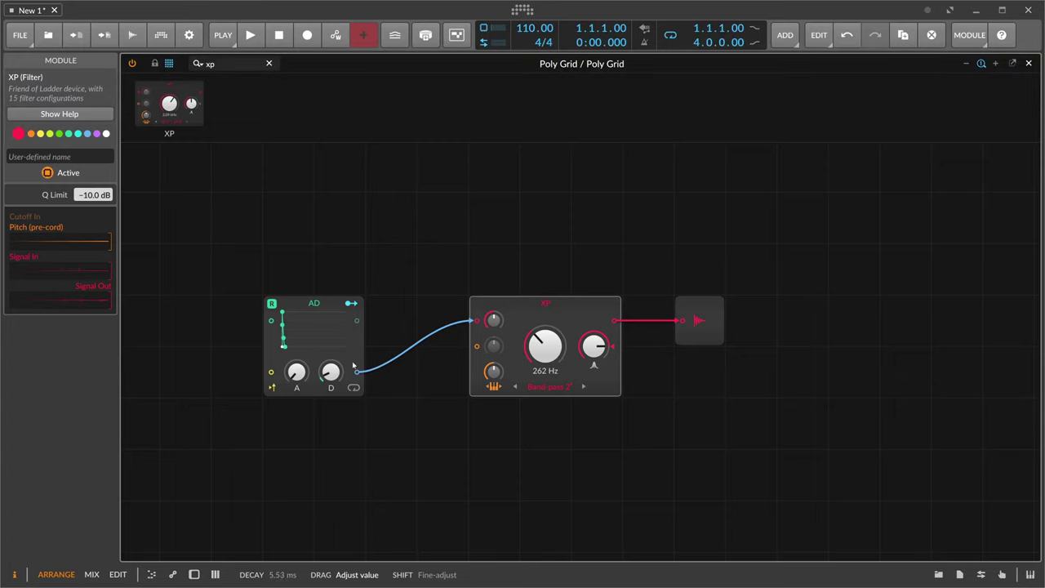
Set the XP filter's resonance to 101 % and move the Audio Out module farther right.
{"action": "left_click", "coordinate": [594, 346]}
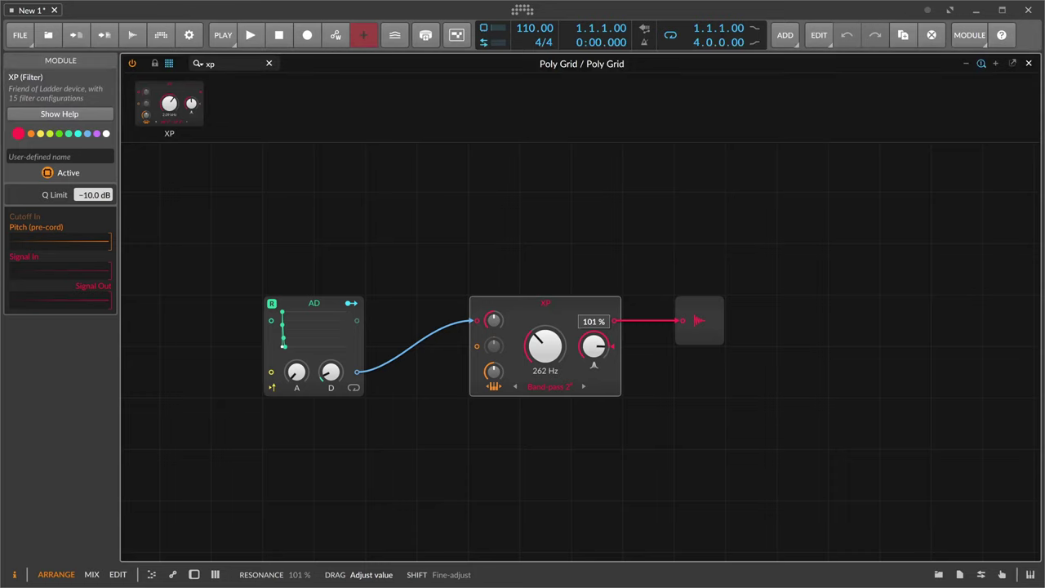
{"action": "left_click_drag", "start_coordinate": [698, 320], "coordinate": [801, 320]}
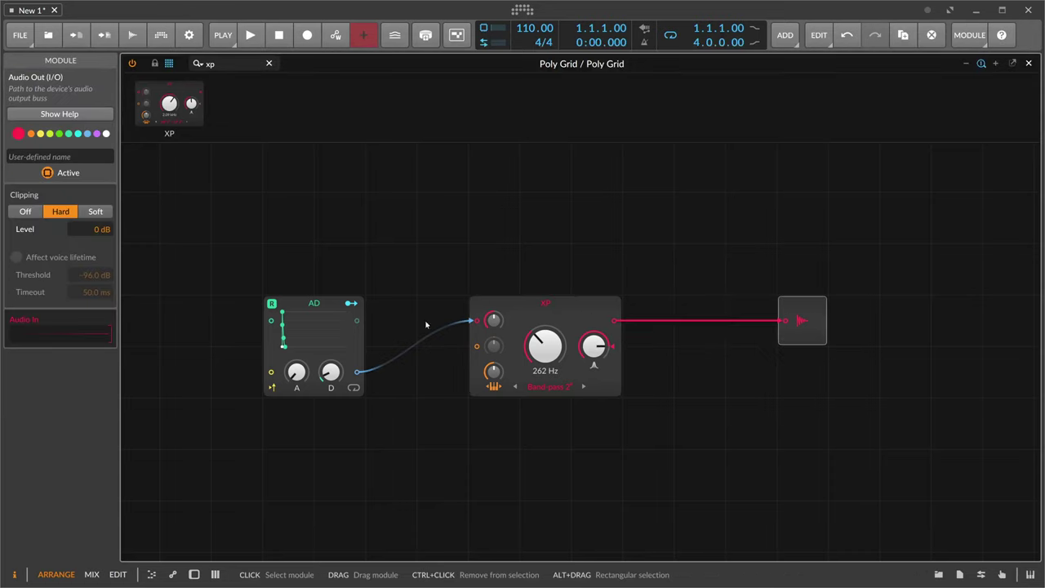
Move the AD module away from the XP filter and add a Pitch In module between them driving XP's raised cutoff modulation input.
{"action": "left_click_drag", "start_coordinate": [304, 307], "coordinate": [202, 307]}
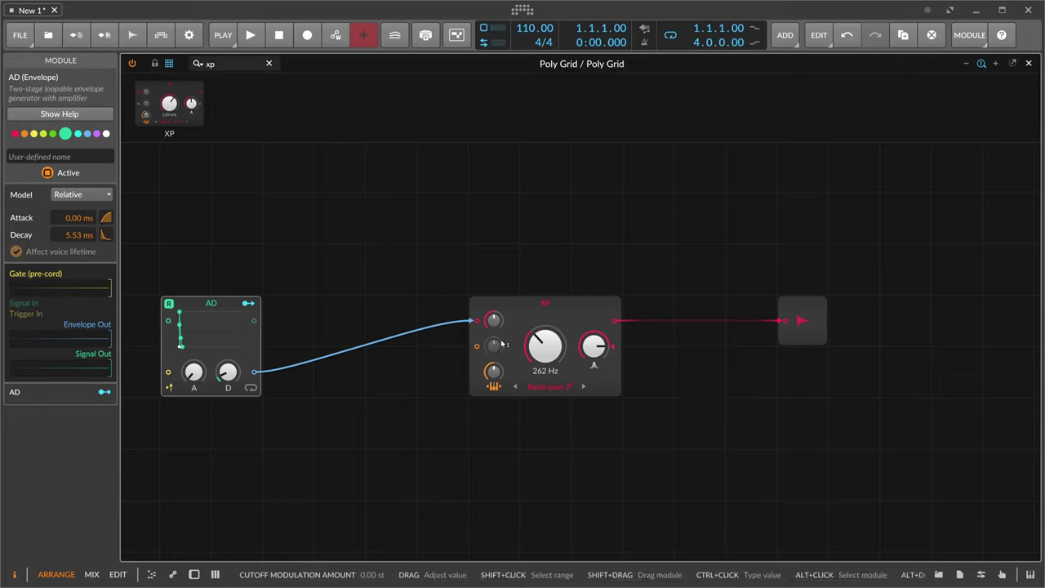
{"action": "scroll", "coordinate": [524, 342], "scroll_direction": "up", "scroll_amount": 1}
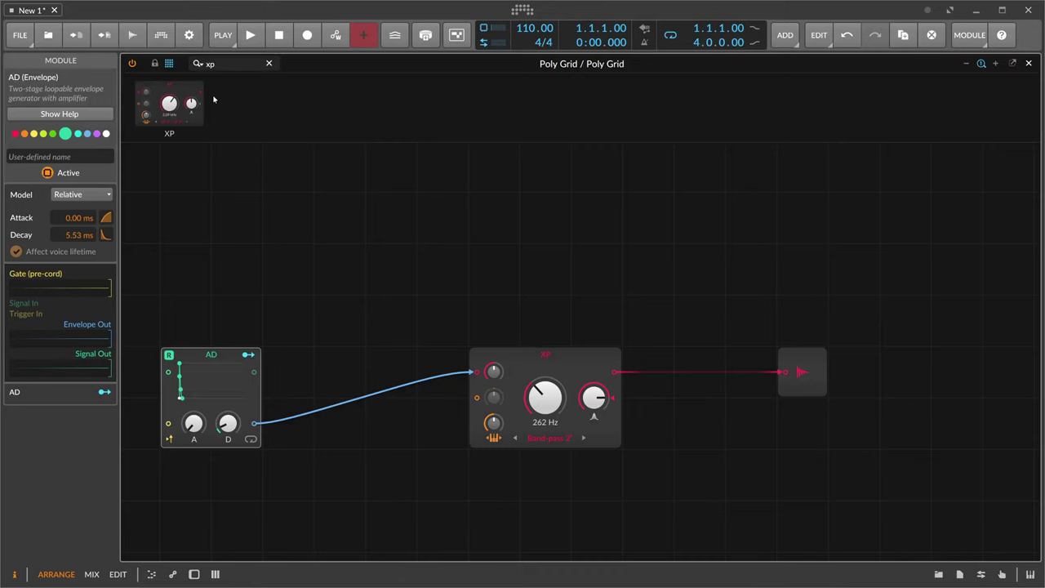
{"action": "left_click_drag", "start_coordinate": [229, 68], "coordinate": [126, 66]}
{"action": "key", "text": "BackSpace"}
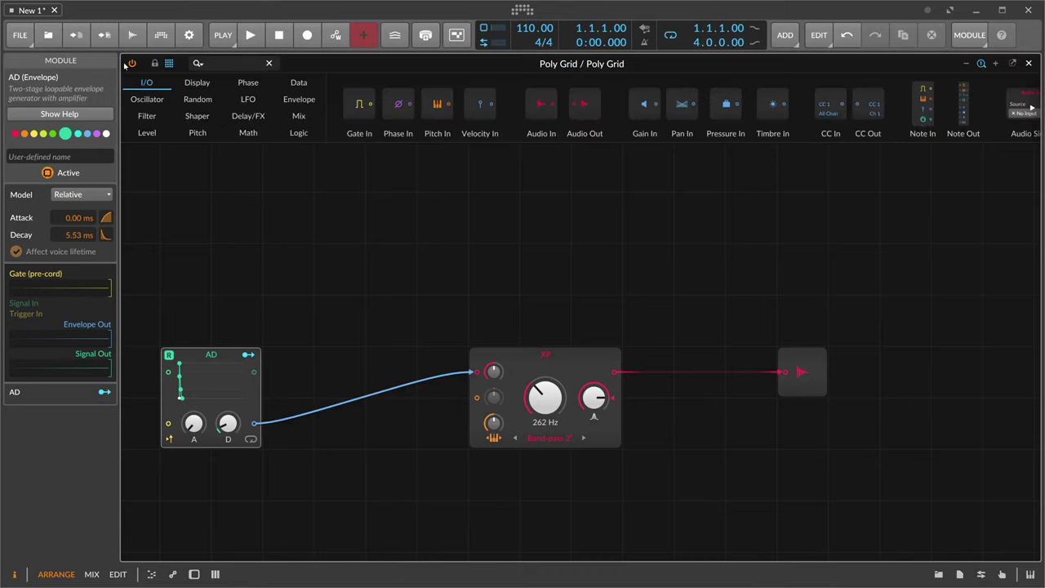
{"action": "type", "text": "pitch"}
{"action": "left_click_drag", "start_coordinate": [151, 104], "coordinate": [493, 510]}
{"action": "left_click_drag", "start_coordinate": [494, 398], "coordinate": [500, 398]}
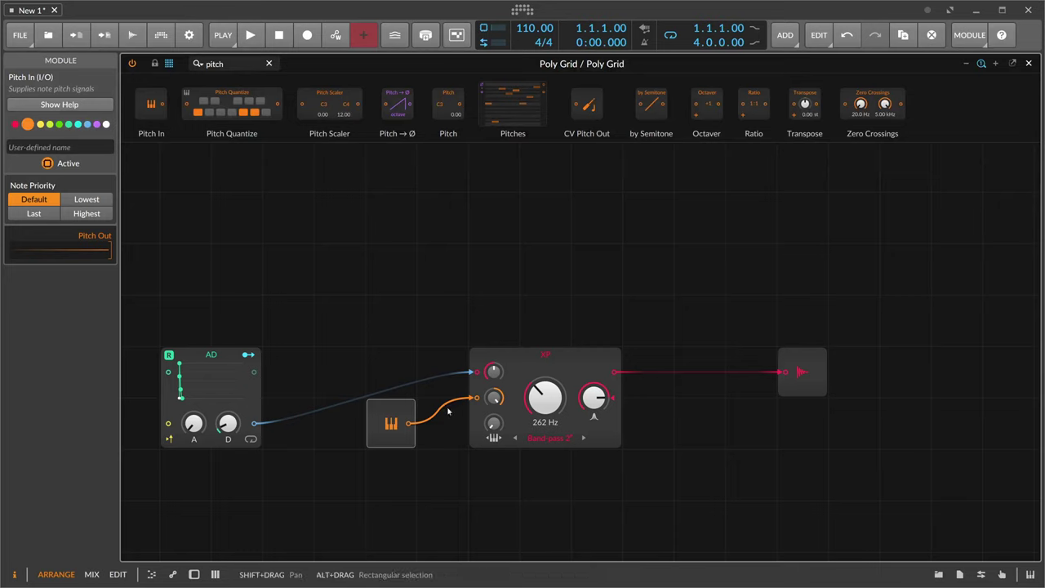
{"action": "left_click_drag", "start_coordinate": [403, 418], "coordinate": [351, 418]}
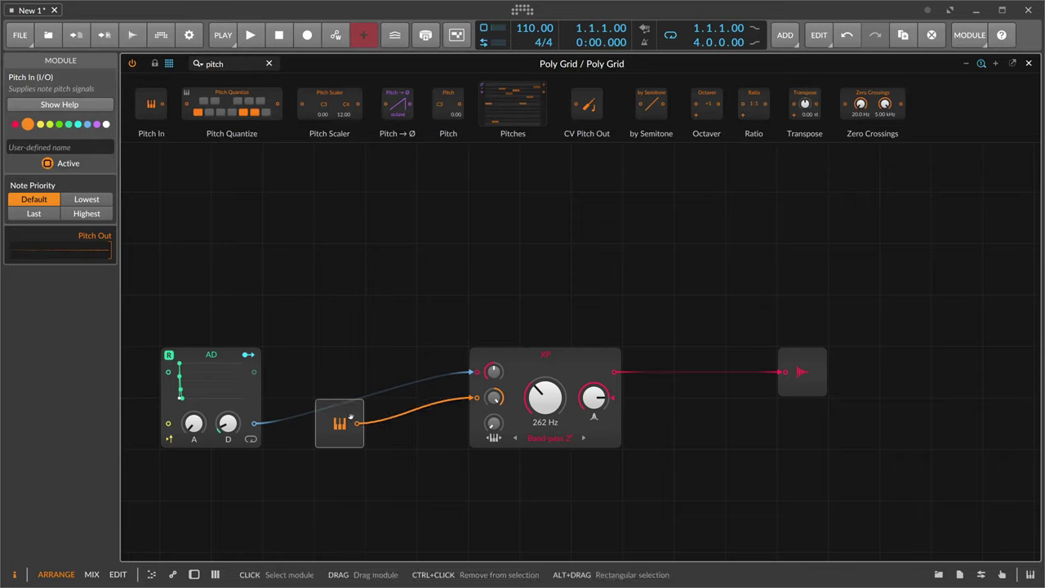
Insert a Transpose module between Pitch In and the XP filter's cutoff modulation input.
{"action": "left_click_drag", "start_coordinate": [245, 64], "coordinate": [161, 65]}
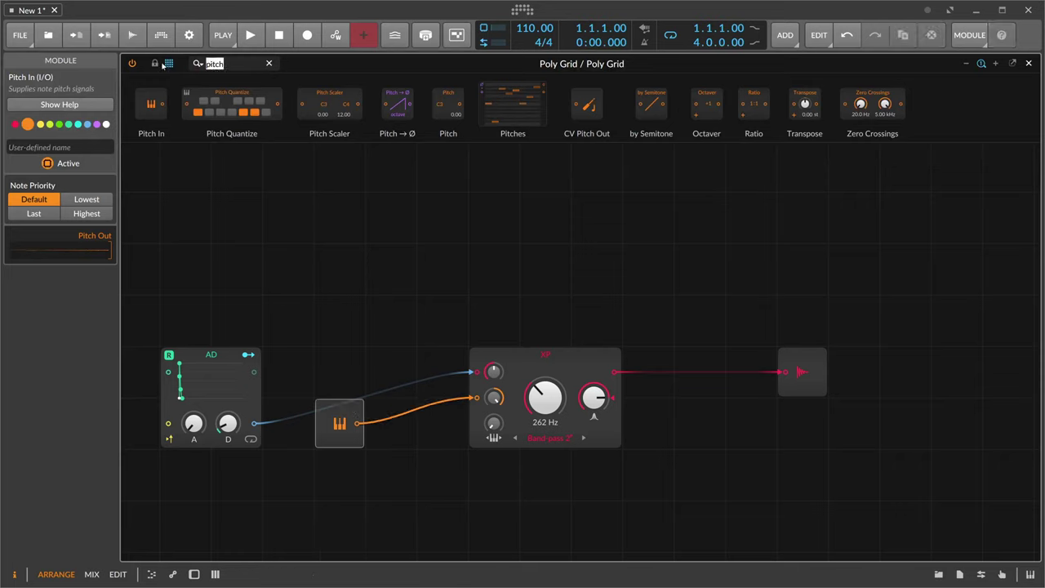
{"action": "type", "text": "tran"}
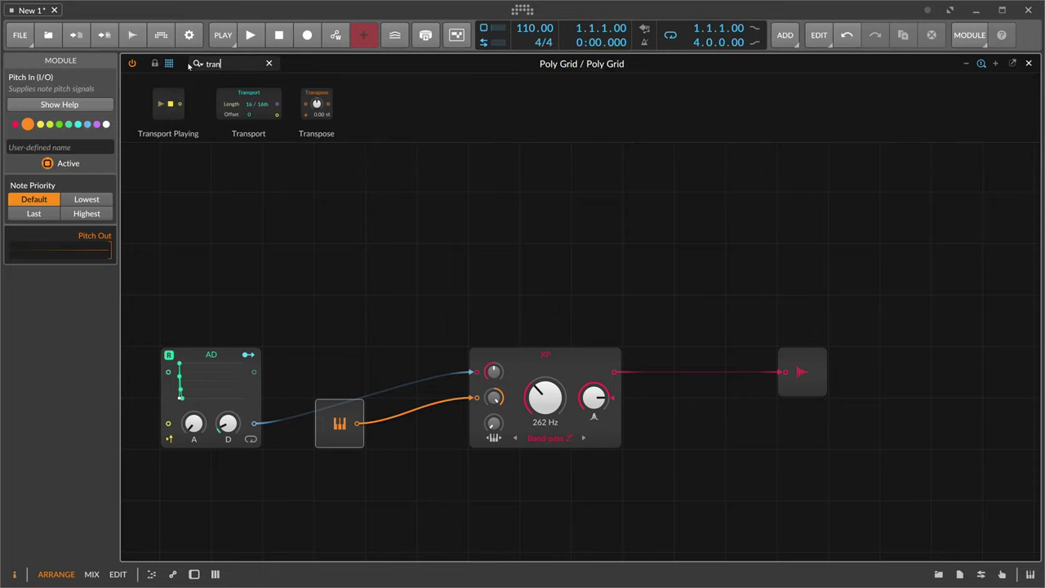
{"action": "left_click_drag", "start_coordinate": [316, 103], "coordinate": [468, 416]}
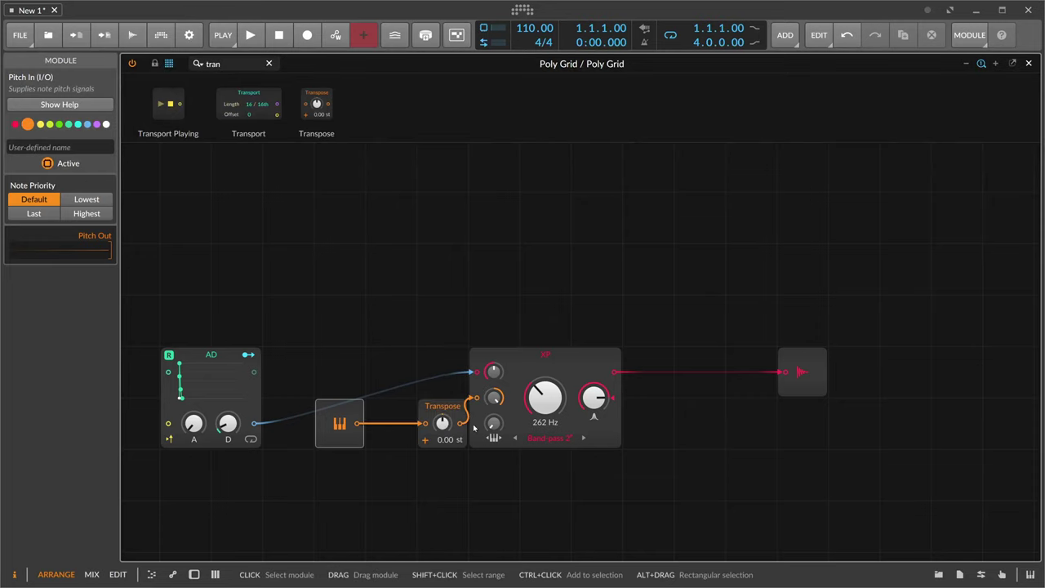
Duplicate the Transpose and XP pair directly above the original and set the copy's transposition to the ratio 2/1.
{"action": "left_click_drag", "start_coordinate": [416, 308], "coordinate": [568, 487]}
{"action": "left_click_drag", "start_coordinate": [523, 417], "coordinate": [524, 313]}
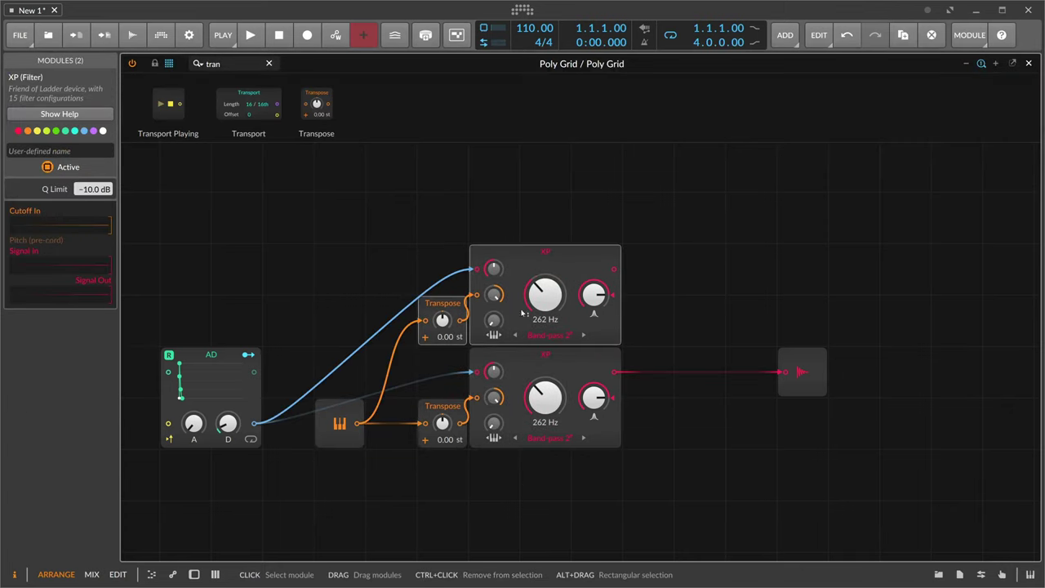
{"action": "left_click", "coordinate": [446, 335], "text": "ctrl"}
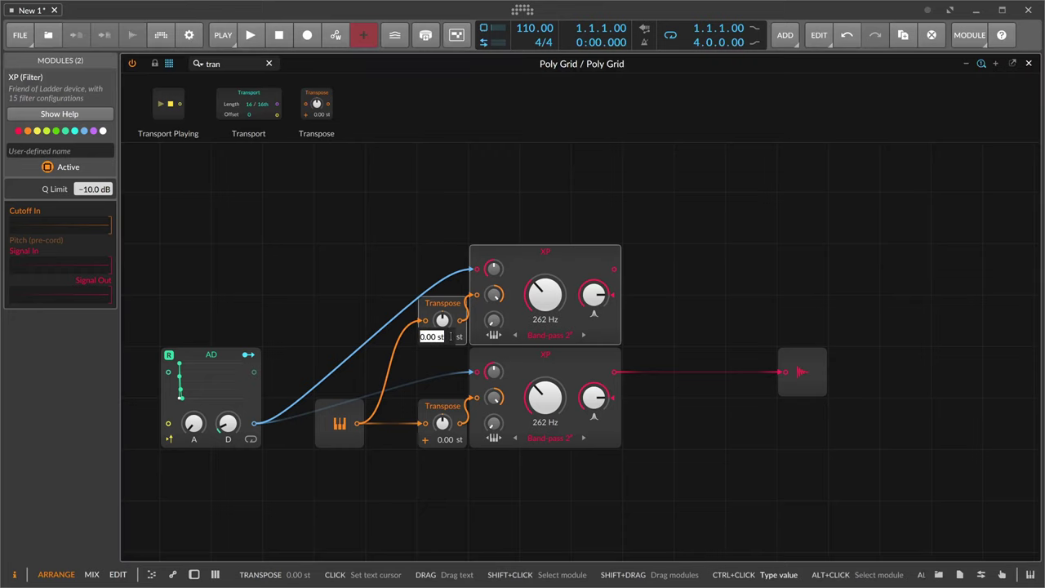
{"action": "type", "text": "2/"}
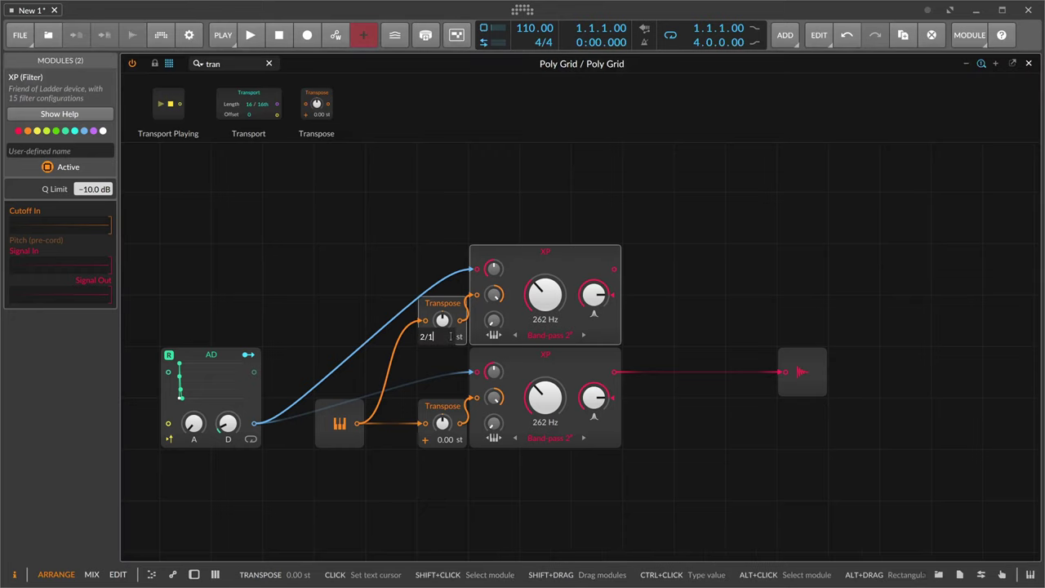
{"action": "type", "text": "1"}
{"action": "key", "text": "Return"}
Replace the upper Transpose module with a Ratio module and connect Pitch In to its input.
{"action": "left_click", "coordinate": [443, 304]}
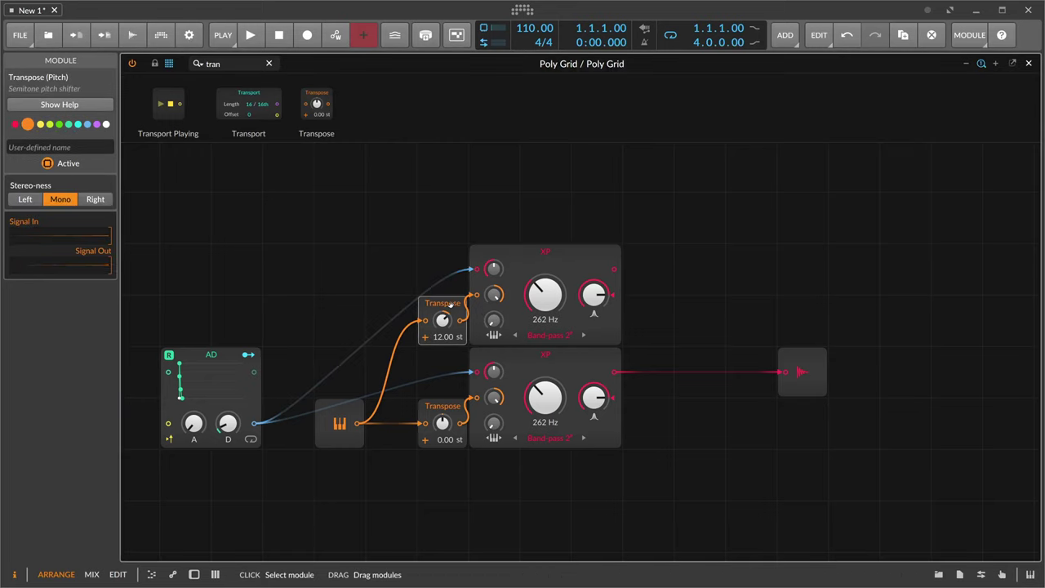
{"action": "right_click", "coordinate": [448, 309]}
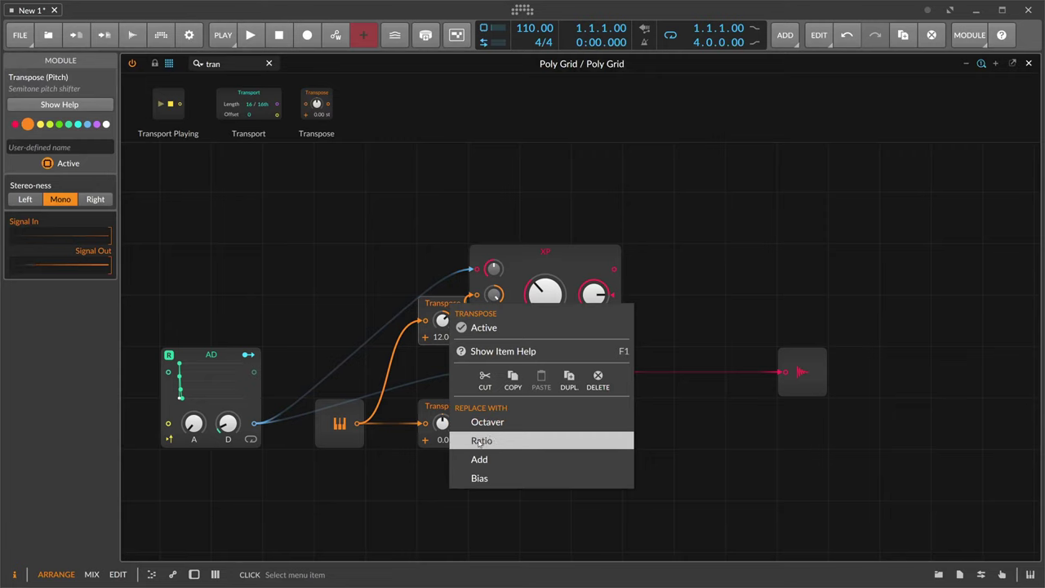
{"action": "left_click", "coordinate": [482, 441]}
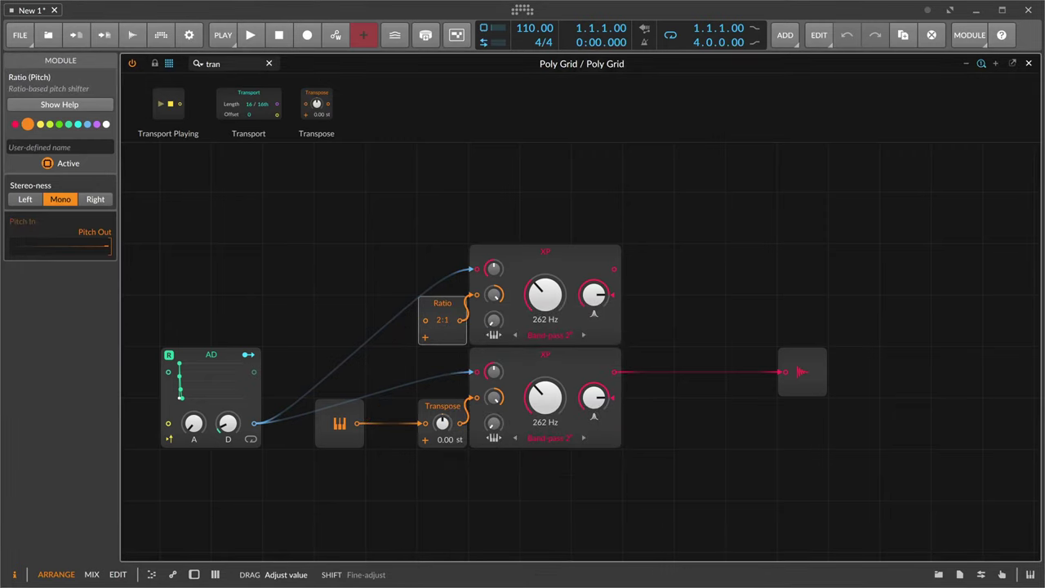
{"action": "left_click_drag", "start_coordinate": [357, 423], "coordinate": [424, 321]}
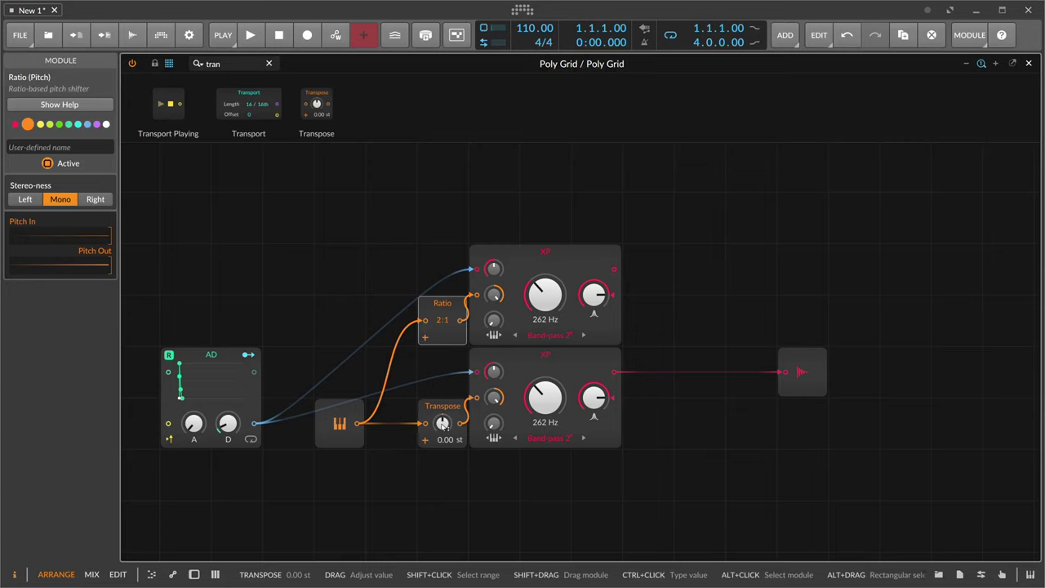
Replace the Ratio module with Transpose, reconnect Pitch In to it and set its transposition to the ratio 2/1.
{"action": "right_click", "coordinate": [444, 319]}
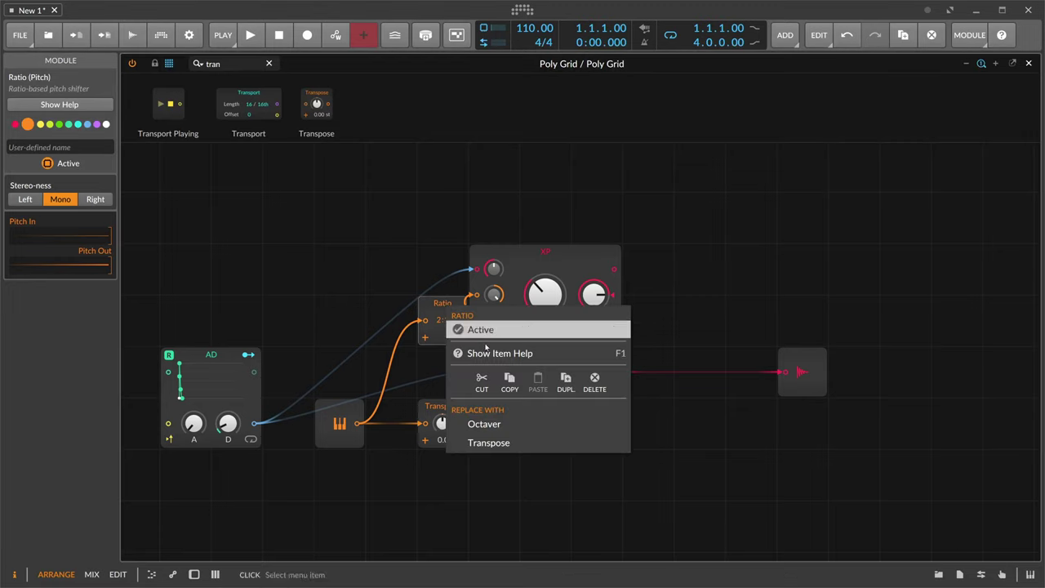
{"action": "left_click", "coordinate": [485, 440]}
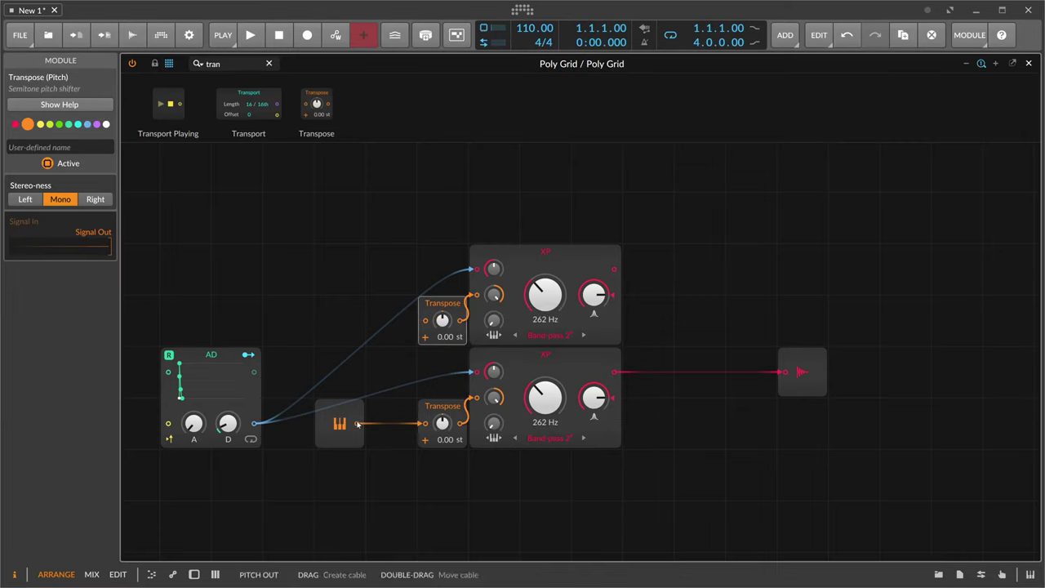
{"action": "left_click_drag", "start_coordinate": [357, 423], "coordinate": [424, 320]}
{"action": "double_click", "coordinate": [452, 335]}
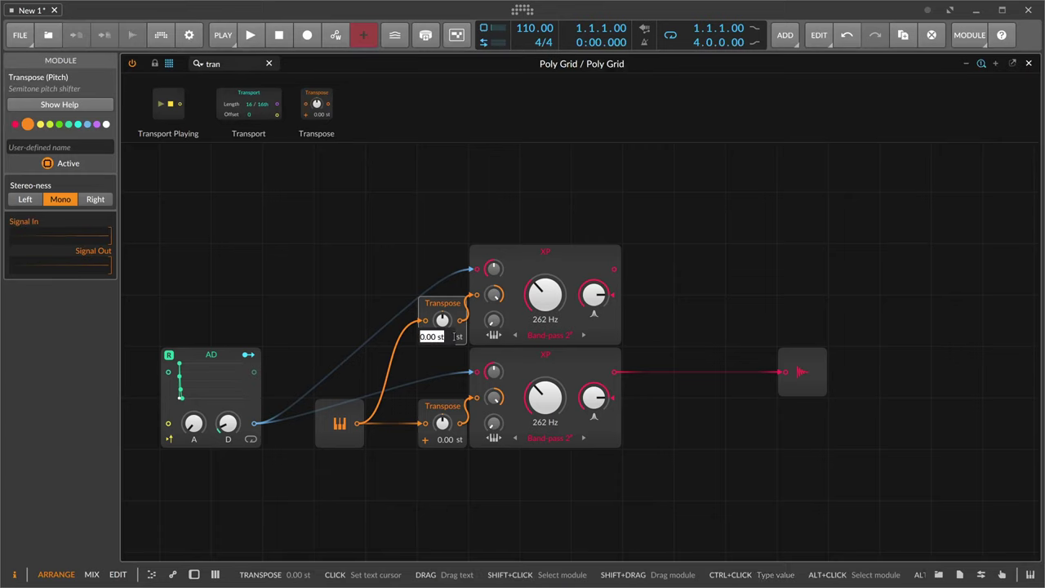
{"action": "type", "text": "2/1"}
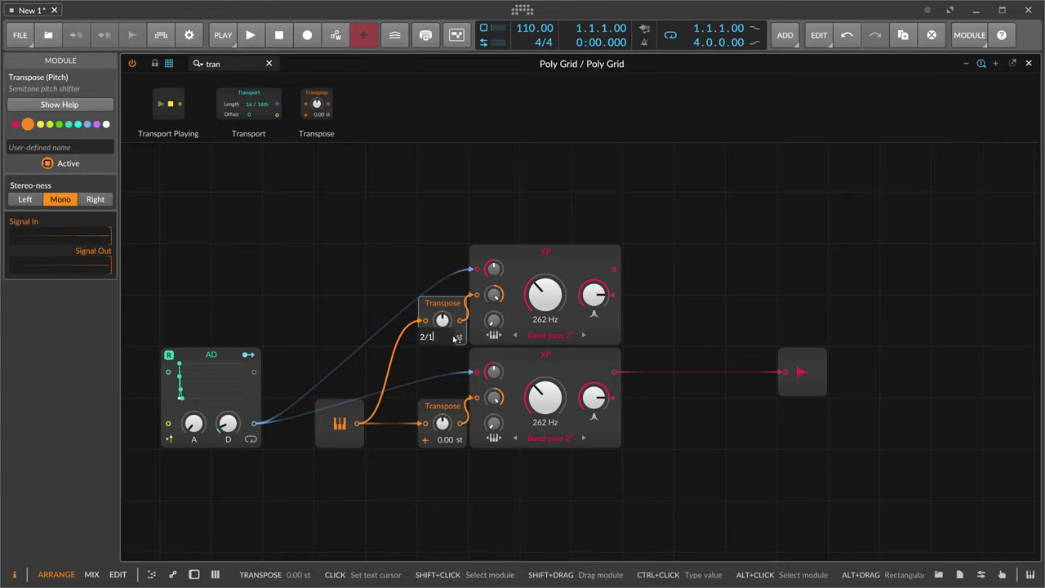
{"action": "key", "text": "Return"}
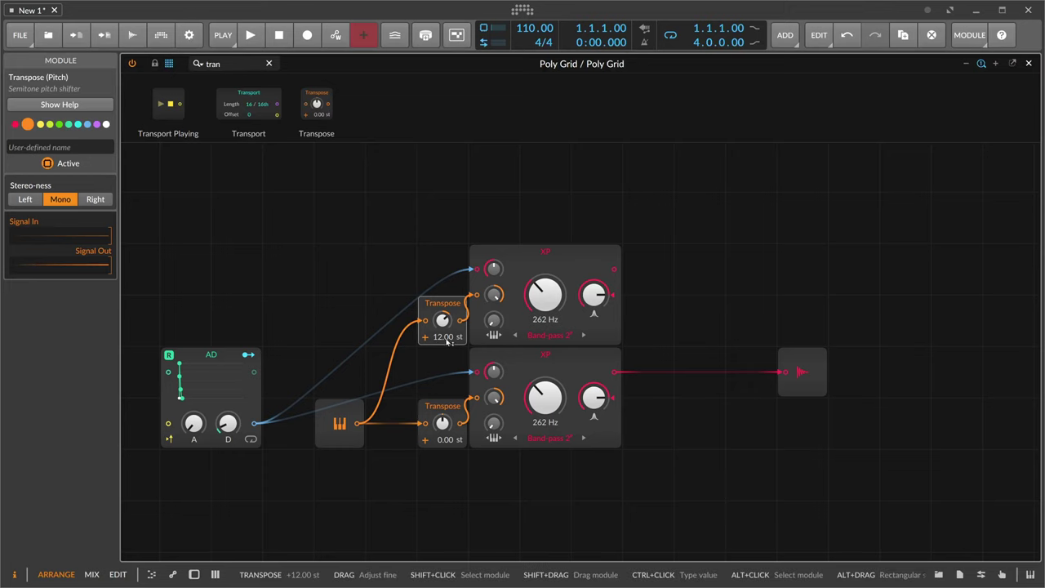
Duplicate the 12 st Transpose and XP pair above itself and set the new transposition to 19.02 st.
{"action": "scroll", "coordinate": [458, 342], "scroll_direction": "up", "scroll_amount": 1}
{"action": "left_click", "coordinate": [477, 303], "text": "shift"}
{"action": "left_click_drag", "start_coordinate": [497, 310], "coordinate": [484, 217], "text": "ctrl"}
{"action": "double_click", "coordinate": [448, 285]}
{"action": "type", "text": "19.02"}
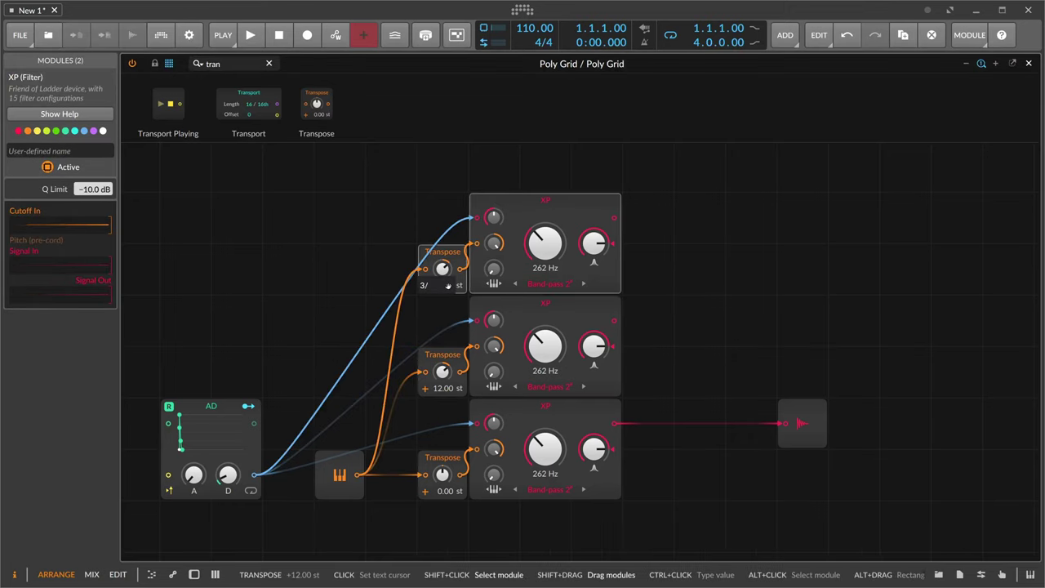
{"action": "key", "text": "Return"}
Duplicate the 19.02 st Transpose and XP pair above itself and set the new transposition to 4/1 (24 st).
{"action": "scroll", "coordinate": [460, 285], "scroll_direction": "up", "scroll_amount": 2}
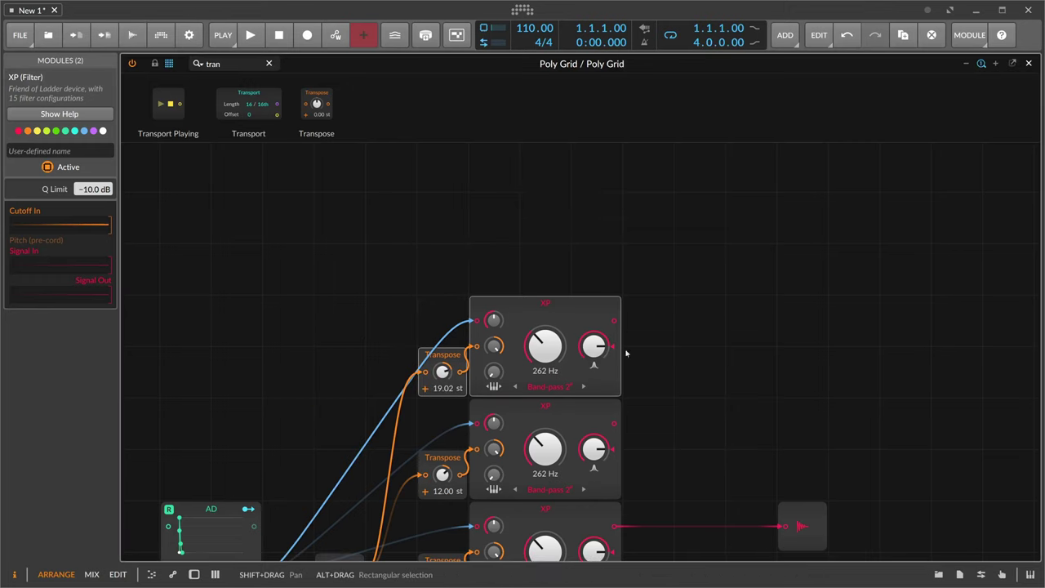
{"action": "left_click_drag", "start_coordinate": [514, 343], "coordinate": [514, 240], "text": "ctrl"}
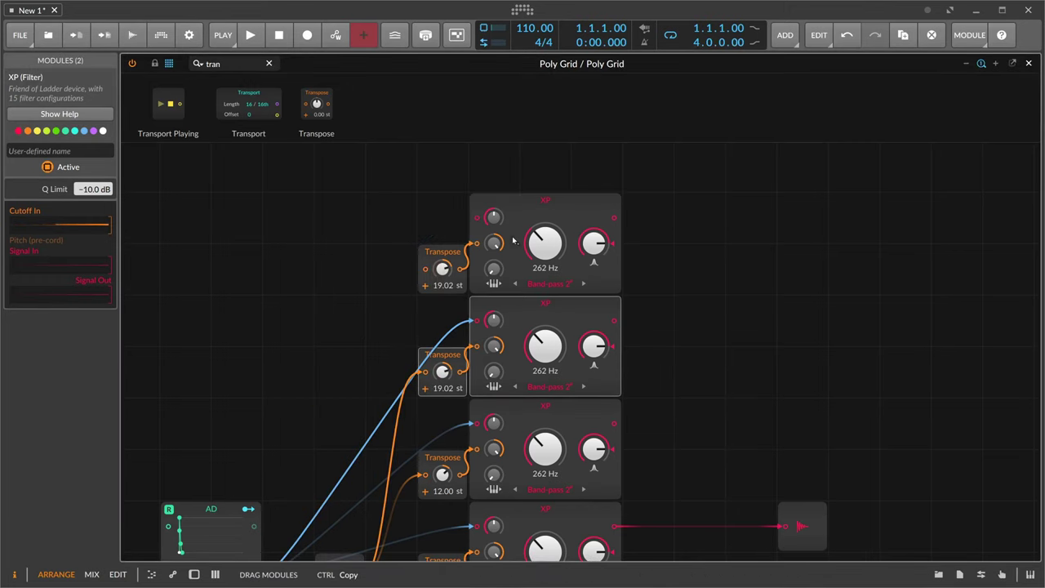
{"action": "double_click", "coordinate": [458, 289]}
{"action": "double_click", "coordinate": [454, 285]}
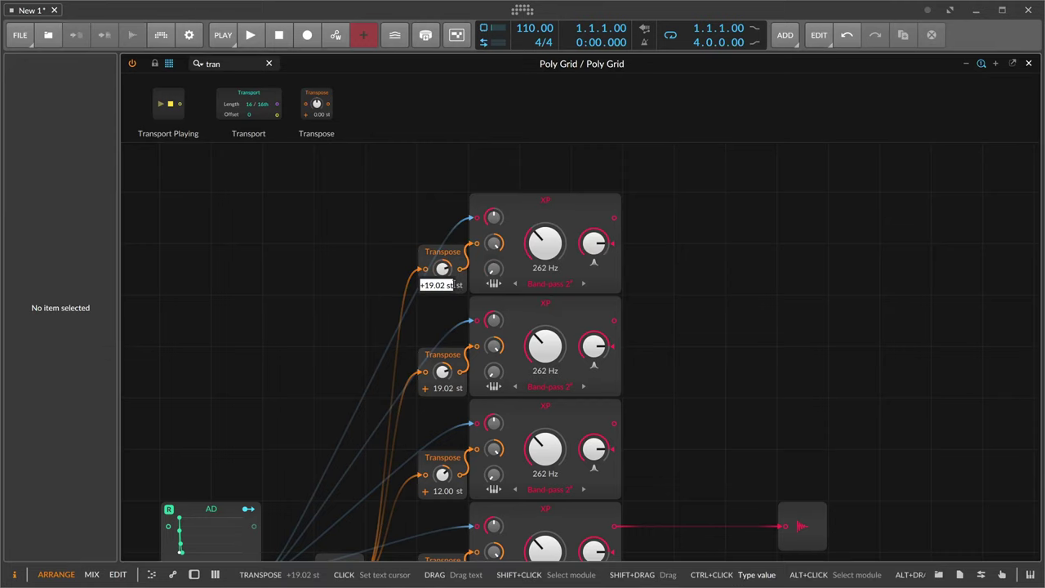
{"action": "type", "text": "24"}
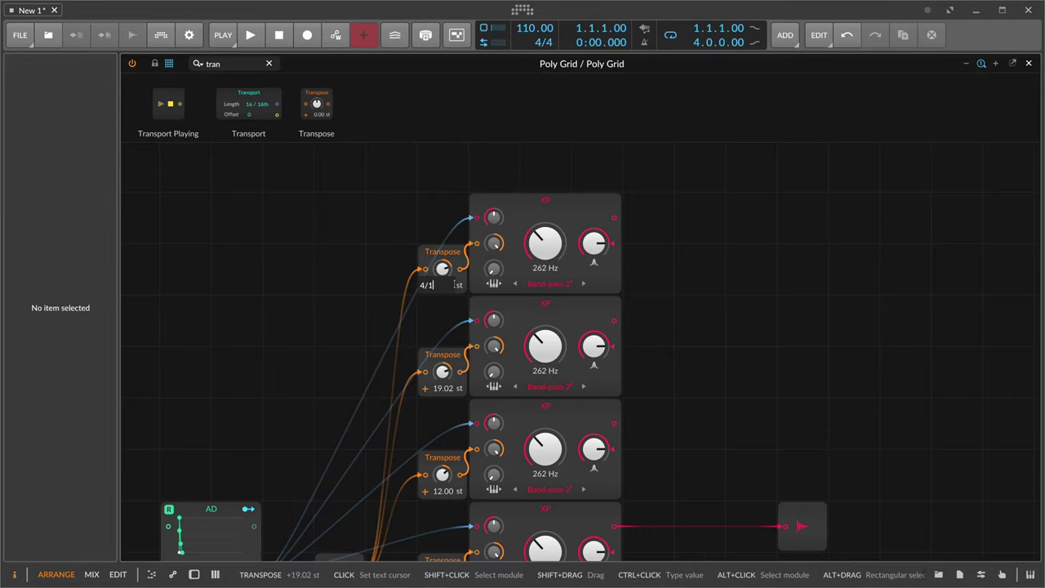
{"action": "key", "text": "Return"}
Duplicate the 24 st Transpose and XP pair above itself and set the new transposition to 5/1 (27.86 st).
{"action": "scroll", "coordinate": [536, 329], "scroll_direction": "up", "scroll_amount": 3}
{"action": "left_click_drag", "start_coordinate": [658, 429], "coordinate": [404, 293]}
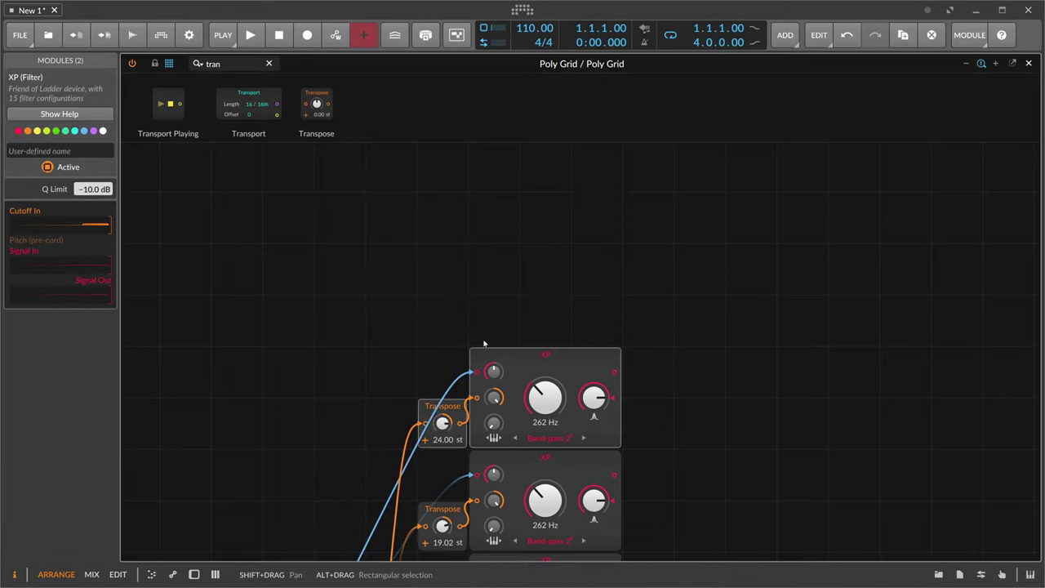
{"action": "left_click_drag", "start_coordinate": [507, 356], "coordinate": [504, 263]}
{"action": "double_click", "coordinate": [452, 337]}
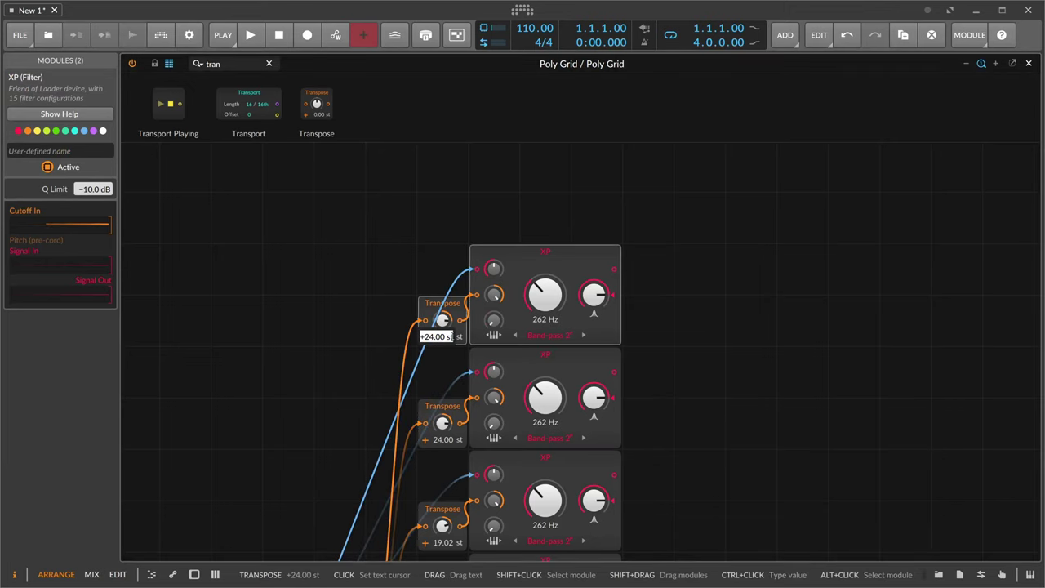
{"action": "type", "text": "5/1"}
{"action": "key", "text": "Return"}
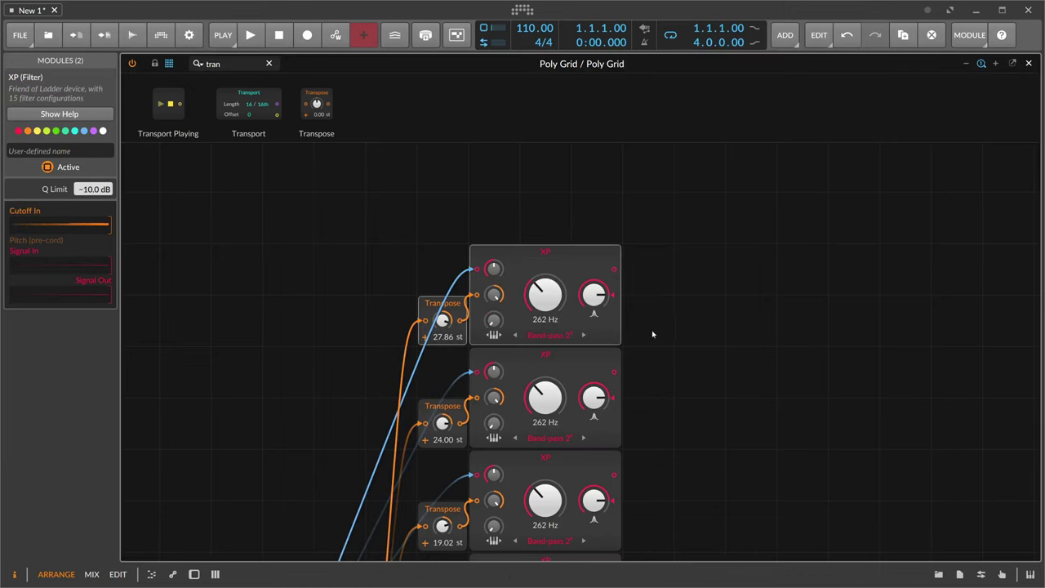
Duplicate the 27.86 st Transpose and XP pair above itself and set the new transposition to 31.02 st.
{"action": "left_click_drag", "start_coordinate": [447, 336], "coordinate": [448, 234]}
{"action": "double_click", "coordinate": [448, 233]}
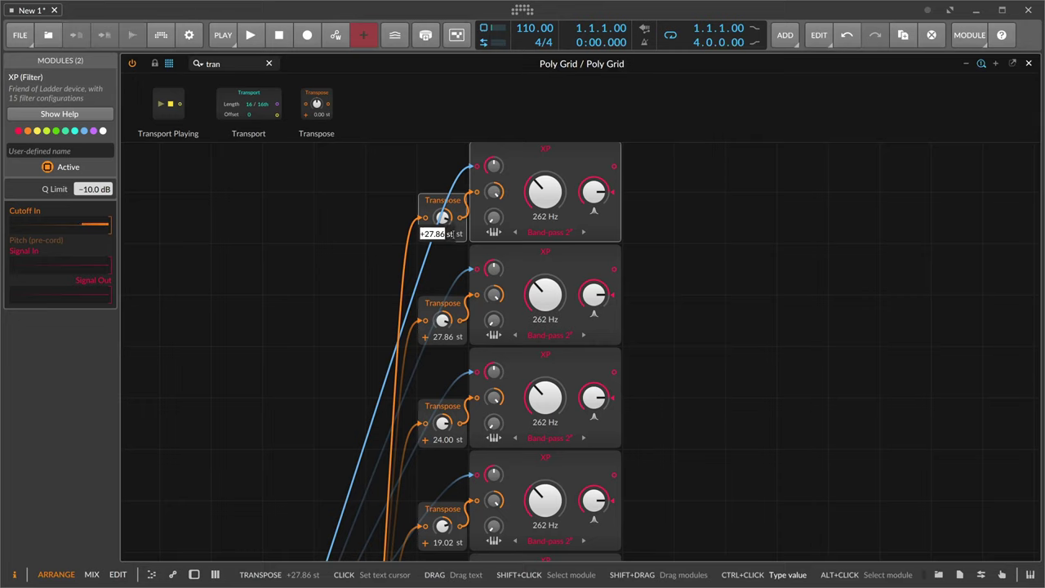
{"action": "type", "text": "+6/5"}
{"action": "key", "text": "Return"}
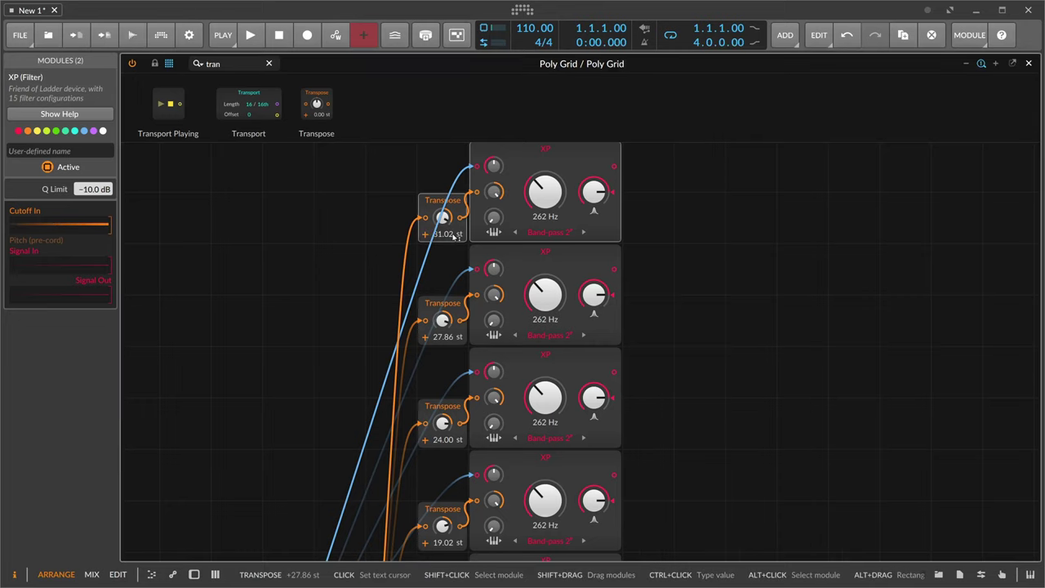
Duplicate the 31.02 st Transpose and XP pair above itself and set the new transposition to 7/1 (33.69 st).
{"action": "scroll", "coordinate": [457, 237], "scroll_direction": "up", "scroll_amount": 3}
{"action": "left_click_drag", "start_coordinate": [650, 369], "coordinate": [444, 286]}
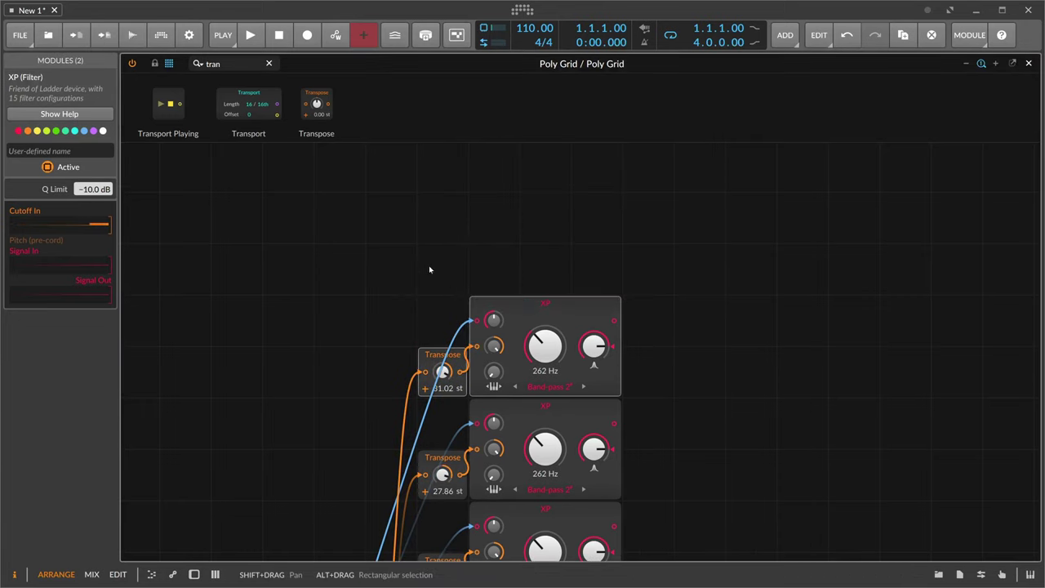
{"action": "left_click_drag", "start_coordinate": [447, 388], "coordinate": [448, 285]}
{"action": "double_click", "coordinate": [447, 285]}
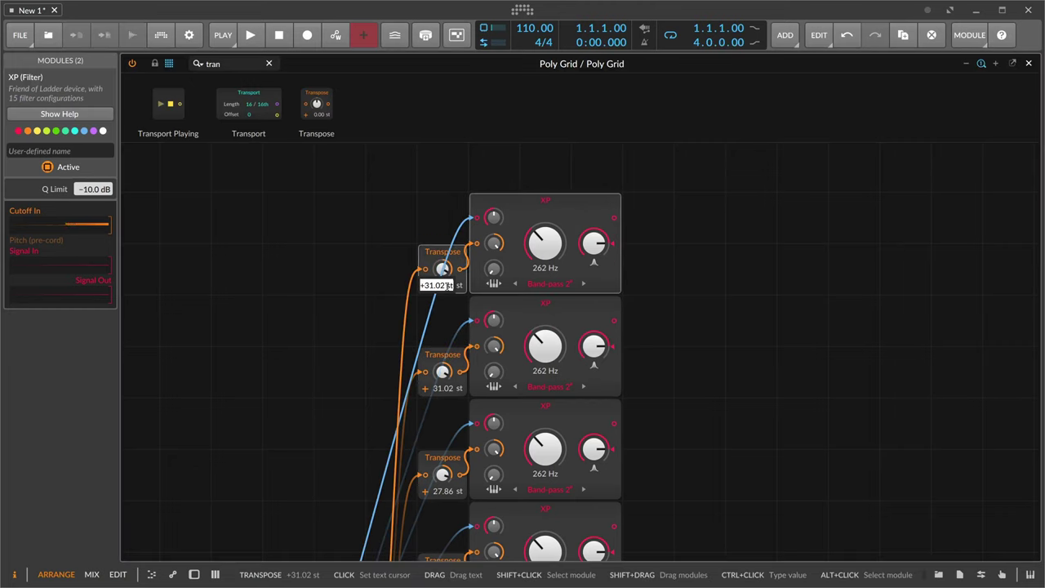
{"action": "type", "text": "7"}
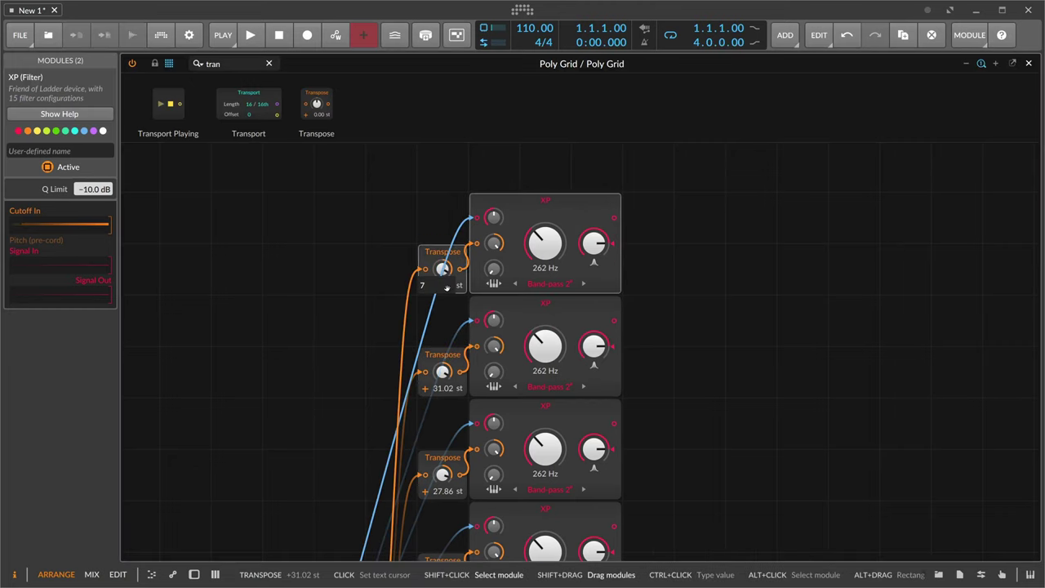
{"action": "type", "text": "/1"}
{"action": "key", "text": "Return"}
Duplicate the 33.69 st Transpose and XP pair above itself and set the new transposition to 36 st.
{"action": "scroll", "coordinate": [482, 287], "scroll_direction": "up", "scroll_amount": 2}
{"action": "left_click_drag", "start_coordinate": [641, 378], "coordinate": [405, 257]}
{"action": "left_click_drag", "start_coordinate": [507, 305], "coordinate": [508, 218]}
{"action": "double_click", "coordinate": [448, 285]}
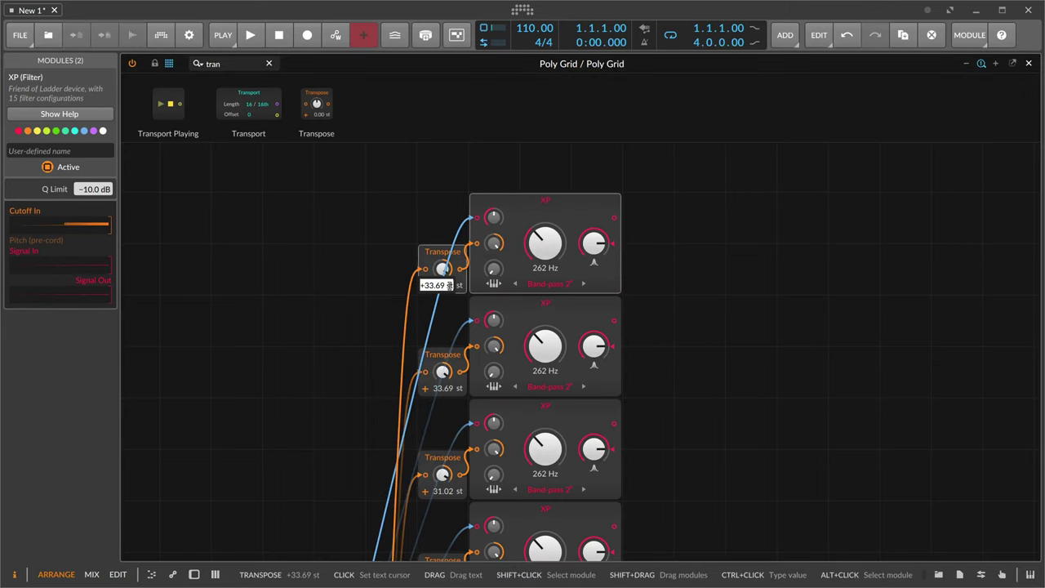
{"action": "type", "text": "34"}
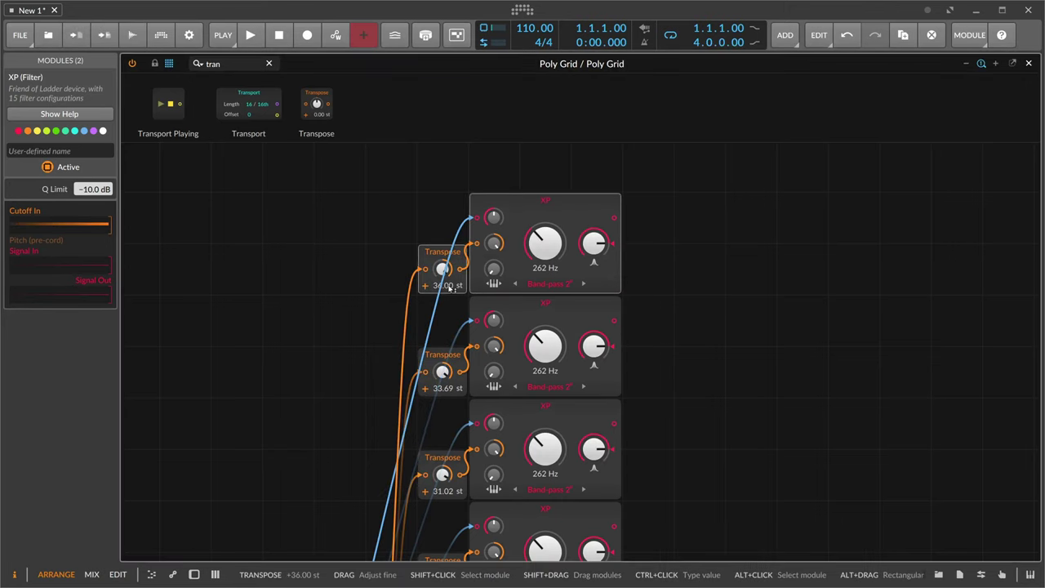
Find the Sum module in the module library and place one beside the XP filter bank.
{"action": "key", "text": "Return"}
{"action": "left_click_drag", "start_coordinate": [717, 268], "coordinate": [517, 178]}
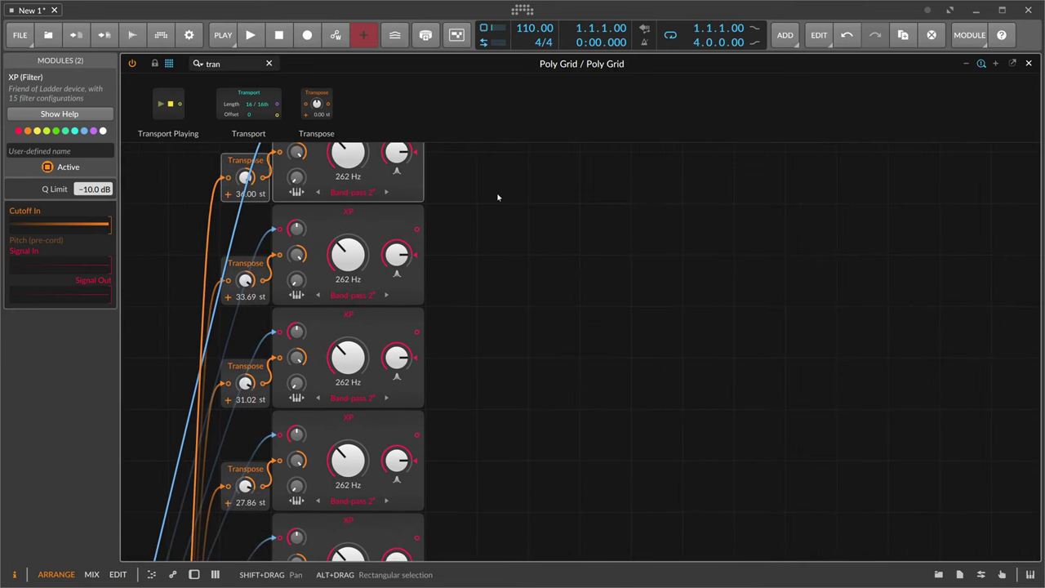
{"action": "scroll", "coordinate": [498, 197], "scroll_direction": "down", "scroll_amount": 2}
{"action": "scroll", "coordinate": [498, 197], "scroll_direction": "down", "scroll_amount": 1}
{"action": "left_click_drag", "start_coordinate": [547, 267], "coordinate": [449, 168]}
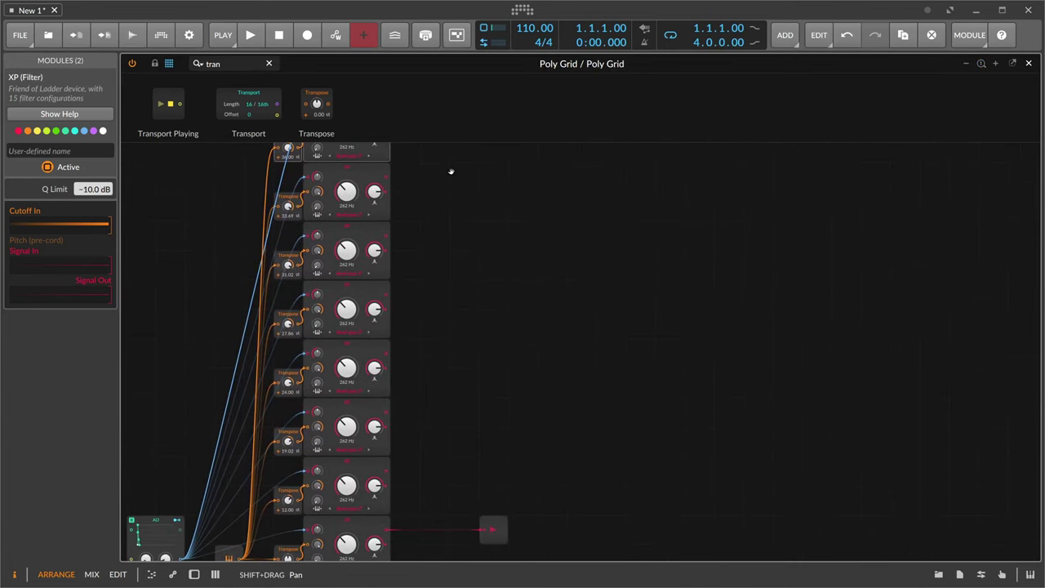
{"action": "key", "text": "BackSpace"}
{"action": "key", "text": "BackSpace"}
{"action": "key", "text": "BackSpace"}
{"action": "key", "text": "BackSpace"}
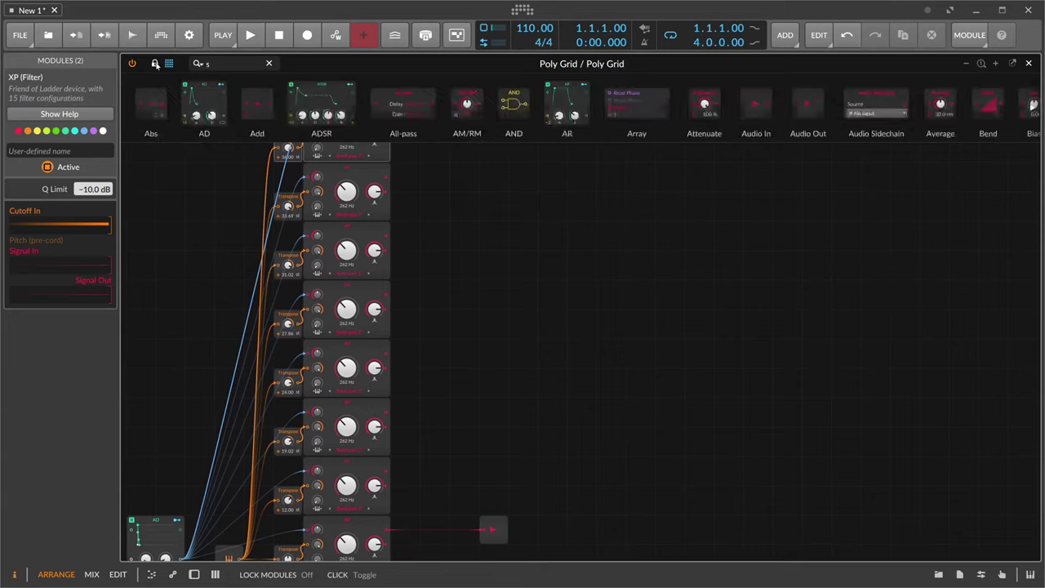
{"action": "type", "text": "sum"}
{"action": "left_click_drag", "start_coordinate": [151, 102], "coordinate": [464, 177]}
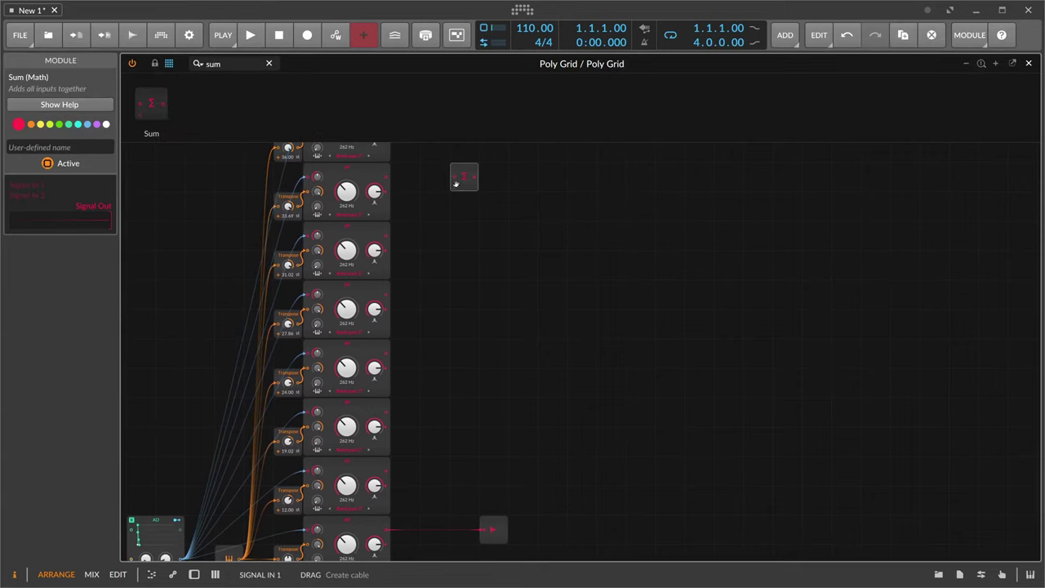
Position the Sum module beside the uppermost filter and connect the outputs of all eight XP filters to its inputs.
{"action": "scroll", "coordinate": [469, 258], "scroll_direction": "up", "scroll_amount": 4}
{"action": "left_click_drag", "start_coordinate": [468, 299], "coordinate": [422, 250]}
{"action": "left_click_drag", "start_coordinate": [389, 352], "coordinate": [423, 282]}
{"action": "left_click_drag", "start_coordinate": [412, 353], "coordinate": [425, 304]}
{"action": "scroll", "coordinate": [410, 379], "scroll_direction": "down", "scroll_amount": 1}
{"action": "left_click_drag", "start_coordinate": [387, 411], "coordinate": [423, 277]}
{"action": "scroll", "coordinate": [387, 384], "scroll_direction": "down", "scroll_amount": 3}
{"action": "left_click_drag", "start_coordinate": [387, 384], "coordinate": [423, 237]}
{"action": "left_click_drag", "start_coordinate": [387, 443], "coordinate": [424, 260]}
{"action": "left_click_drag", "start_coordinate": [387, 500], "coordinate": [425, 276]}
Move the Audio Out module beside the Sum module and feed it from the Sum output.
{"action": "left_click_drag", "start_coordinate": [493, 492], "coordinate": [503, 209]}
{"action": "scroll", "coordinate": [503, 237], "scroll_direction": "up", "scroll_amount": 4}
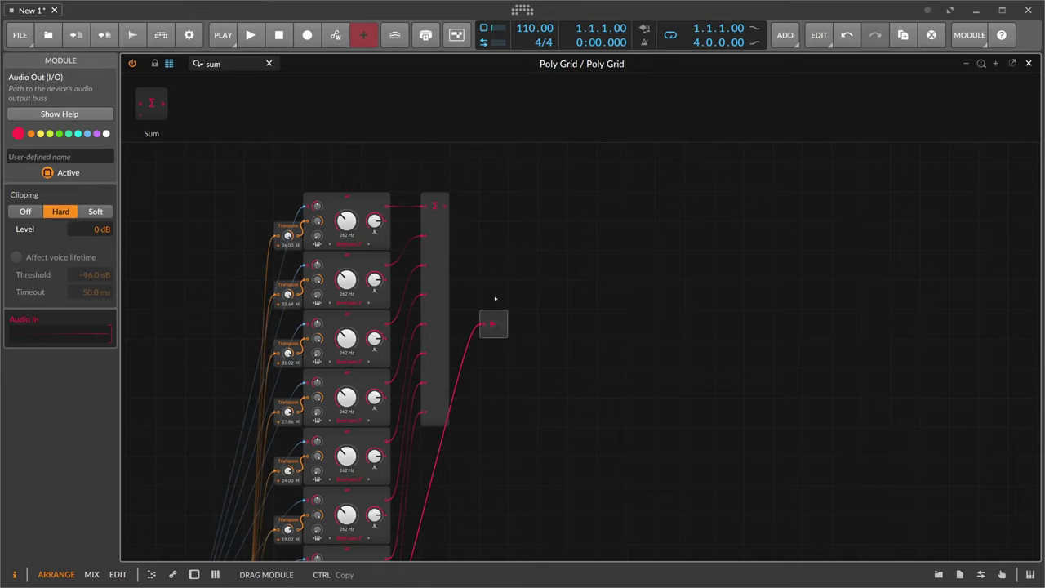
{"action": "left_click_drag", "start_coordinate": [494, 320], "coordinate": [482, 211]}
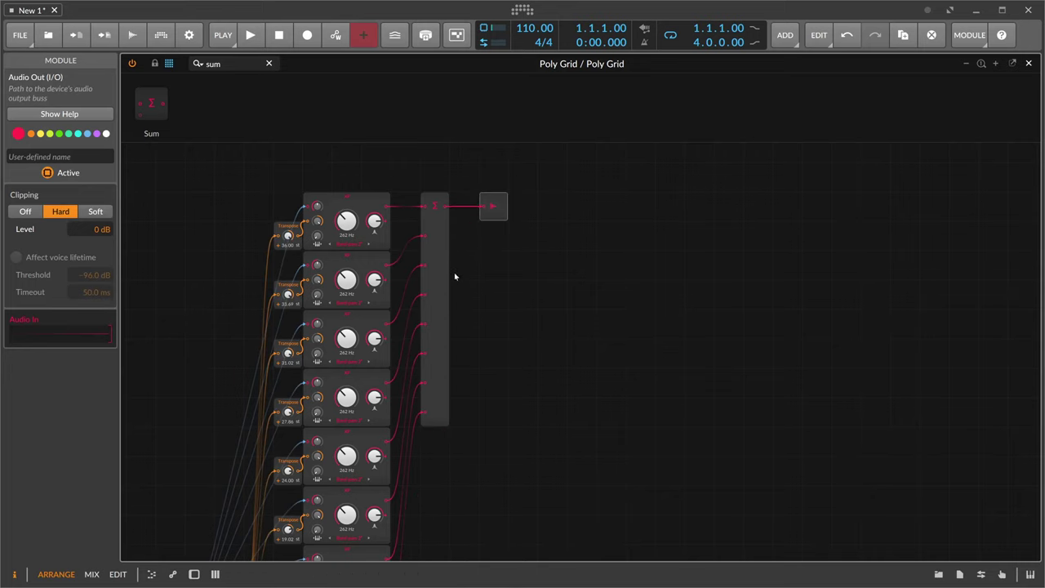
Add a single Macro modulator to the Poly Grid device.
{"action": "left_click_drag", "start_coordinate": [474, 296], "coordinate": [566, 219]}
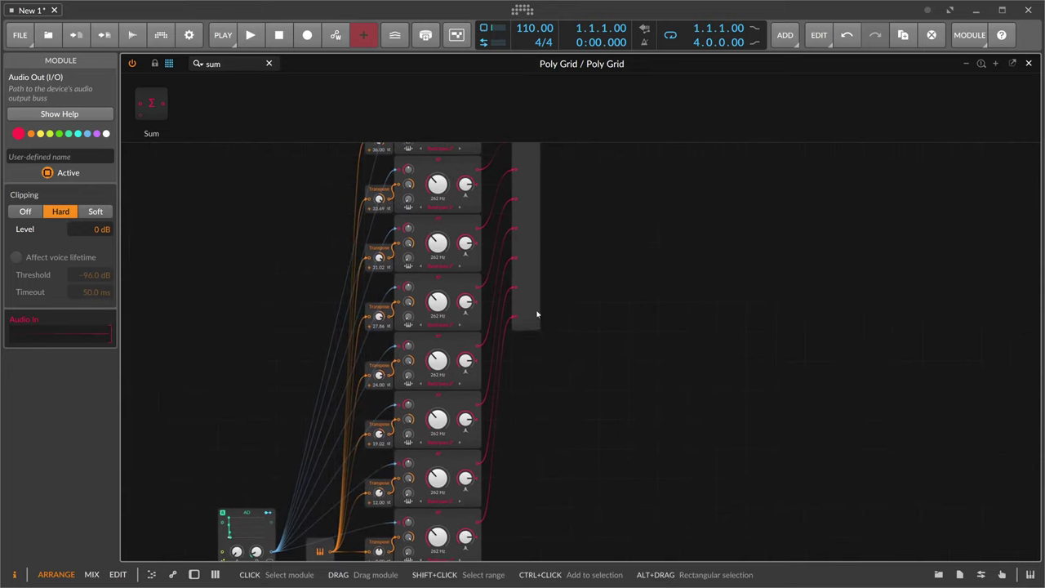
{"action": "scroll", "coordinate": [466, 283], "scroll_direction": "up", "scroll_amount": 2}
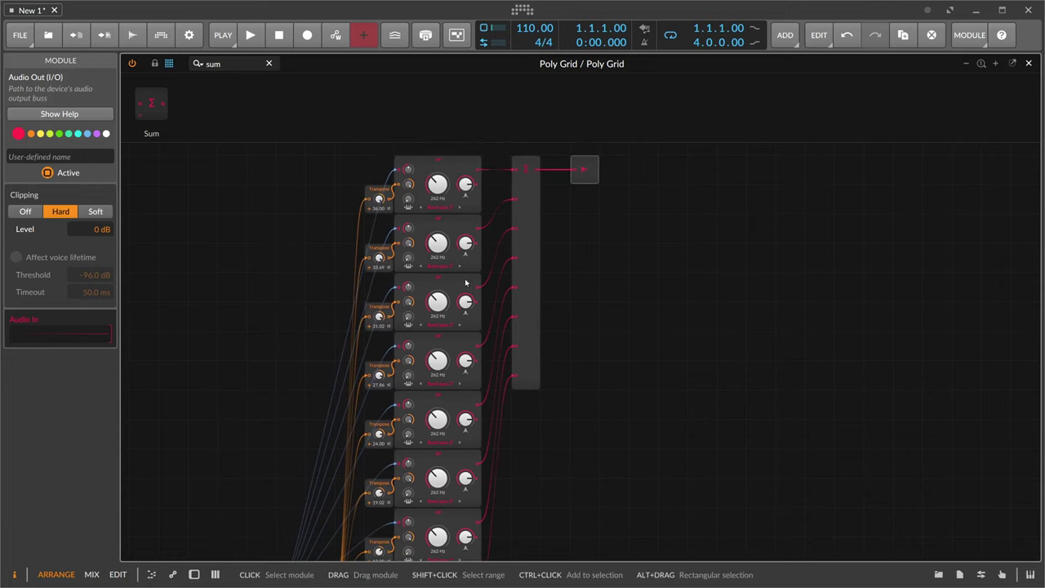
{"action": "scroll", "coordinate": [450, 464], "scroll_direction": "down", "scroll_amount": 1}
{"action": "scroll", "coordinate": [450, 464], "scroll_direction": "down", "scroll_amount": 3}
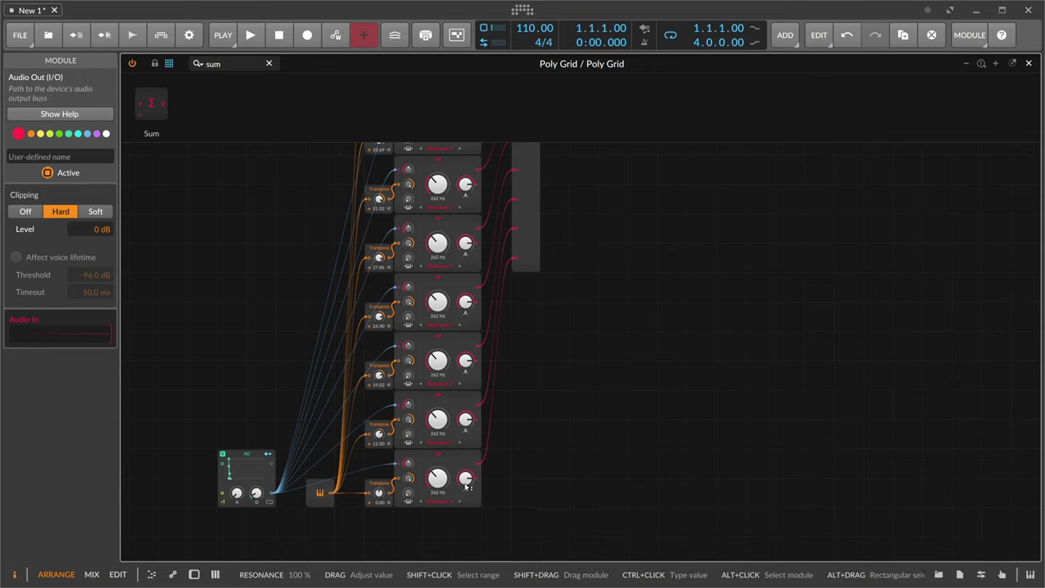
{"action": "left_click", "coordinate": [193, 574]}
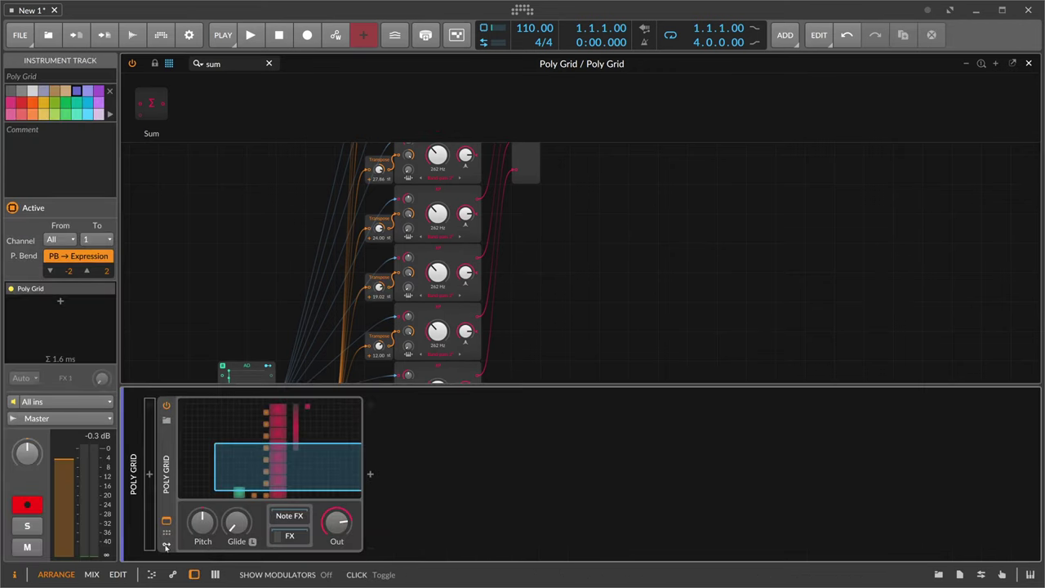
{"action": "left_click", "coordinate": [166, 546]}
{"action": "left_click", "coordinate": [188, 423]}
{"action": "type", "text": "mac"}
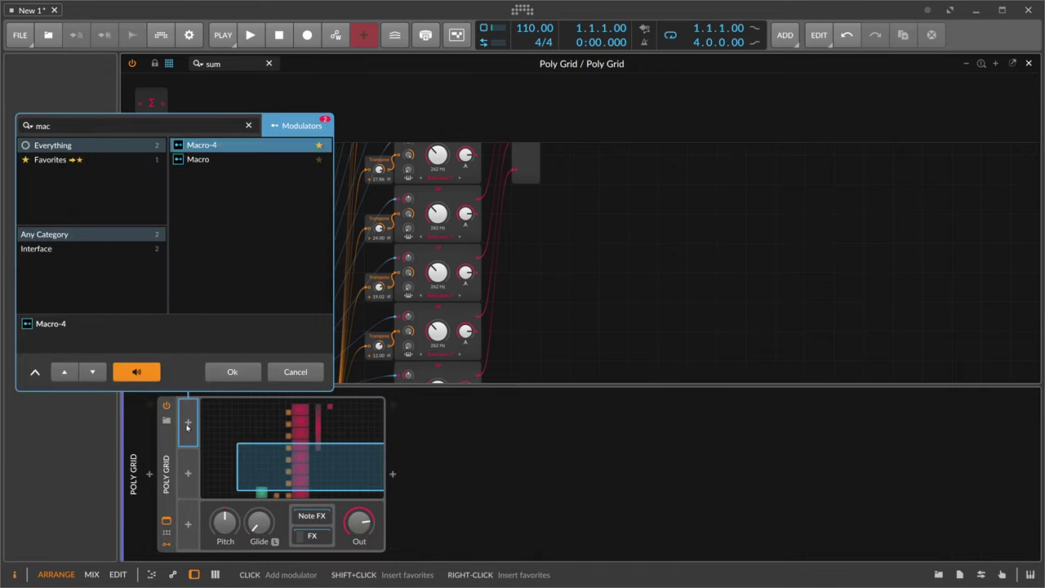
{"action": "key", "text": "Down"}
{"action": "key", "text": "Return"}
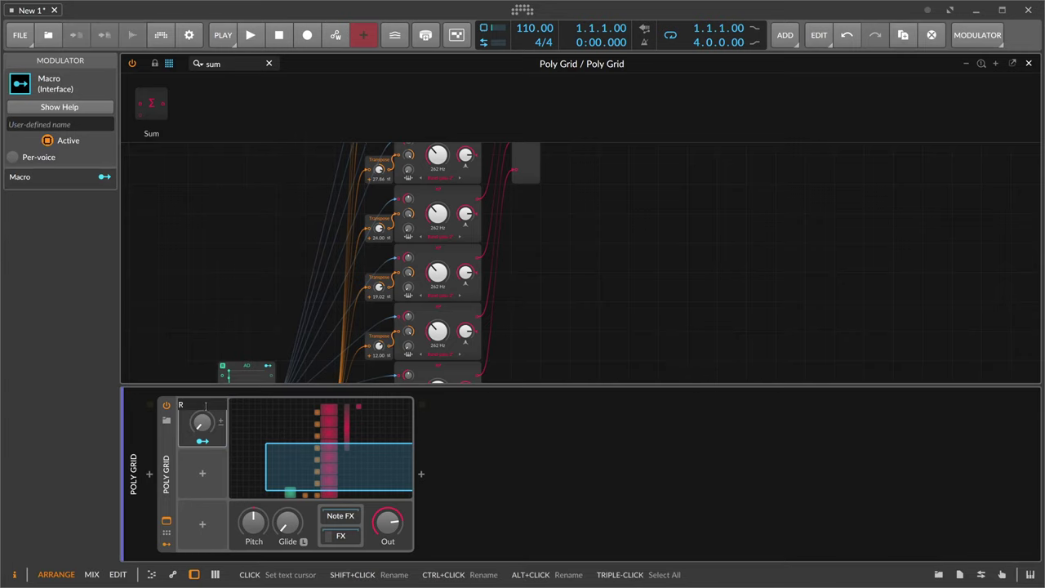
Rename the Macro modulator as Resonance.
{"action": "left_click", "coordinate": [205, 405]}
{"action": "type", "text": "Resonance"}
{"action": "key", "text": "Return"}
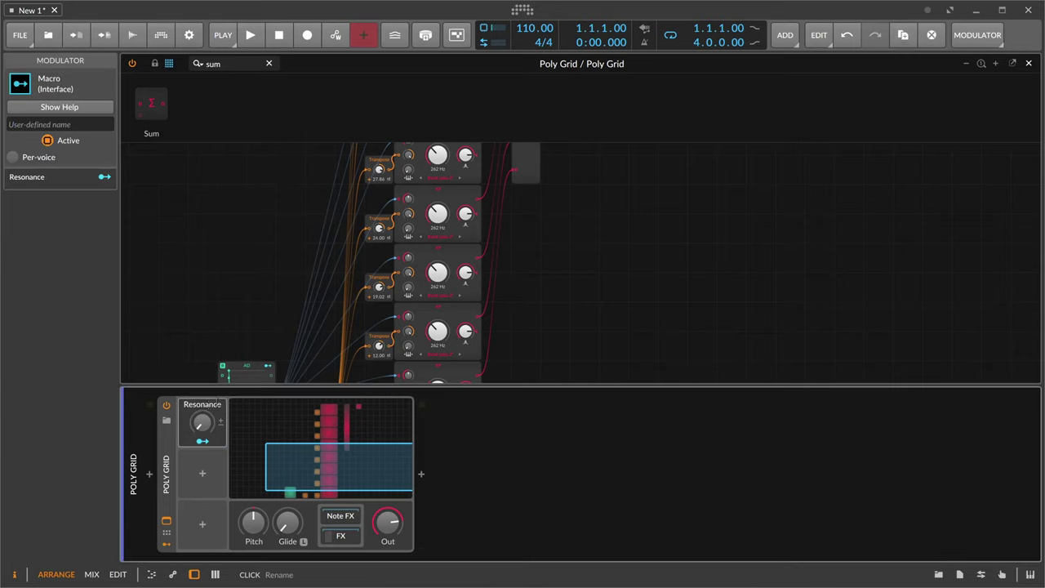
Map the Resonance macro to the resonance of all eight XP filters at full positive modulation depth.
{"action": "left_click", "coordinate": [195, 574]}
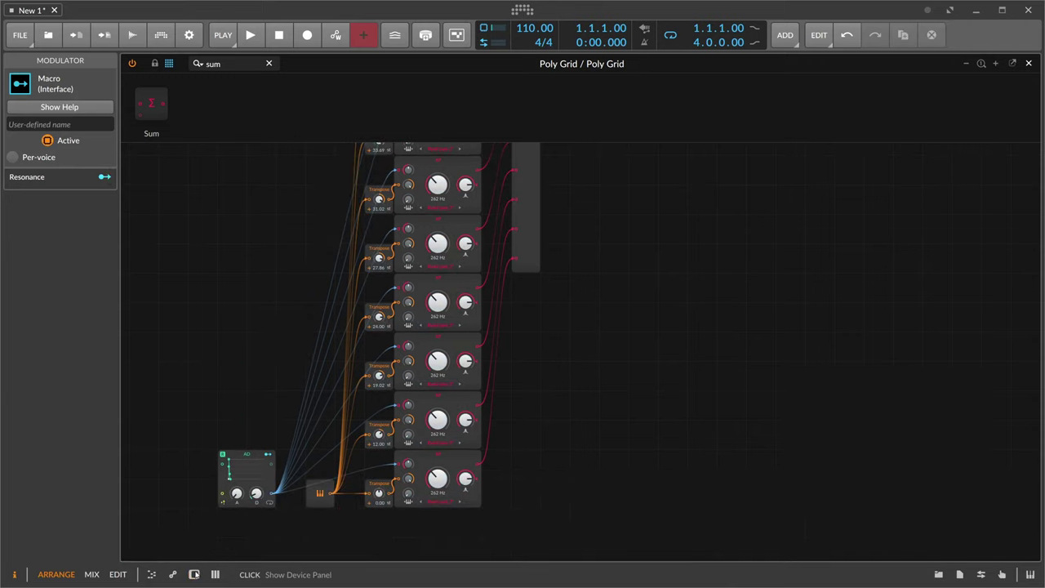
{"action": "left_click", "coordinate": [195, 574]}
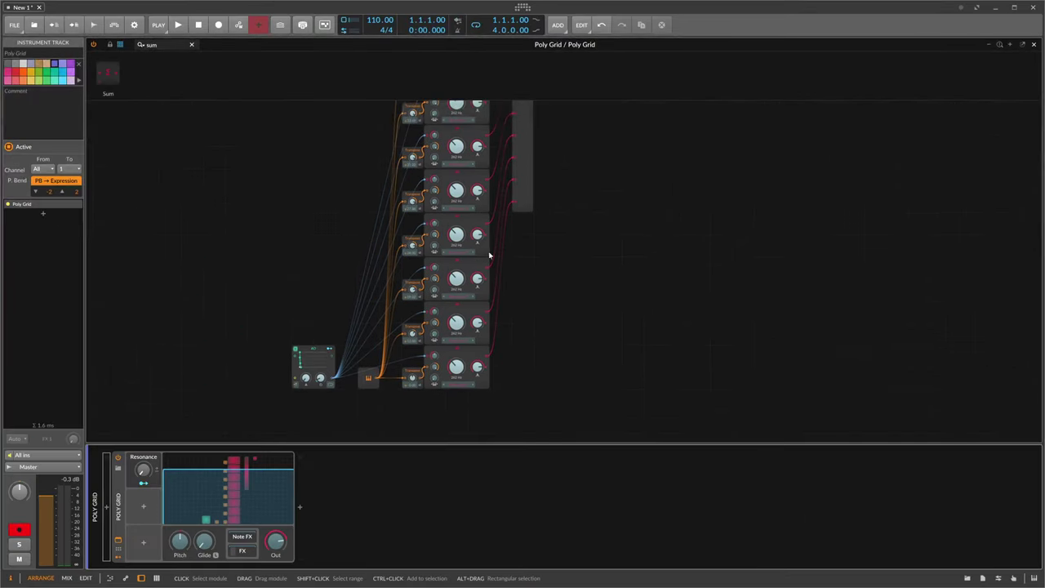
{"action": "left_click_drag", "start_coordinate": [567, 252], "coordinate": [528, 297]}
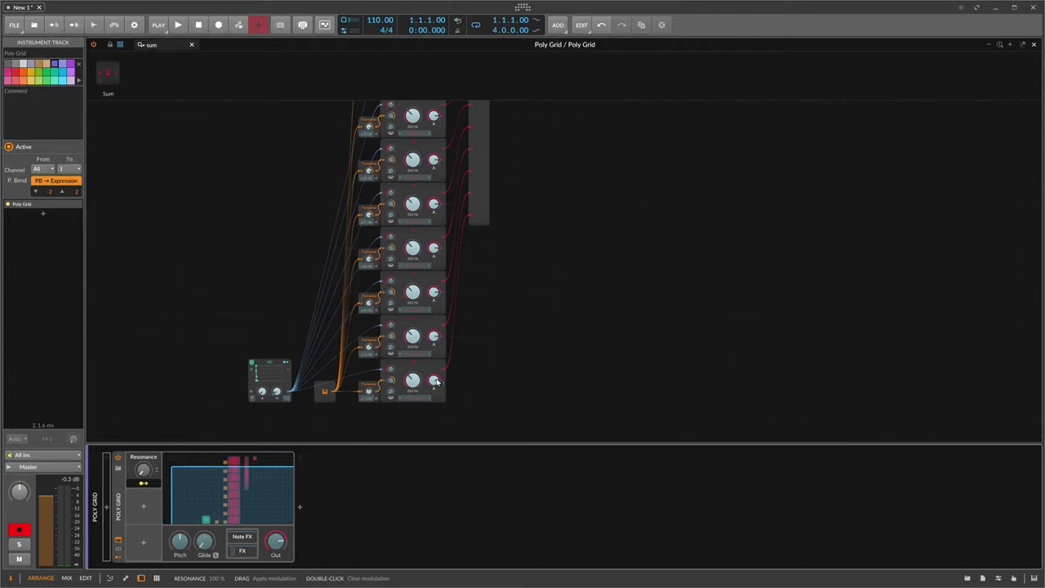
{"action": "left_click_drag", "start_coordinate": [435, 383], "coordinate": [435, 376]}
{"action": "left_click_drag", "start_coordinate": [434, 338], "coordinate": [434, 333]}
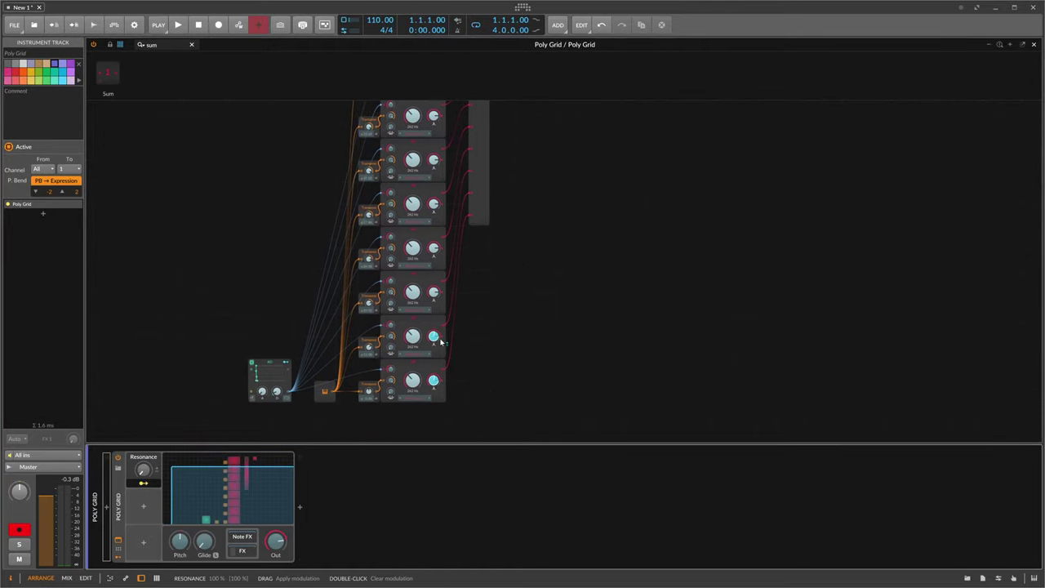
{"action": "left_click_drag", "start_coordinate": [433, 292], "coordinate": [435, 241]}
{"action": "scroll", "coordinate": [438, 280], "scroll_direction": "up", "scroll_amount": 2}
{"action": "scroll", "coordinate": [436, 296], "scroll_direction": "up", "scroll_amount": 1}
{"action": "left_click_drag", "start_coordinate": [435, 205], "coordinate": [435, 200]}
{"action": "left_click_drag", "start_coordinate": [435, 162], "coordinate": [435, 156]}
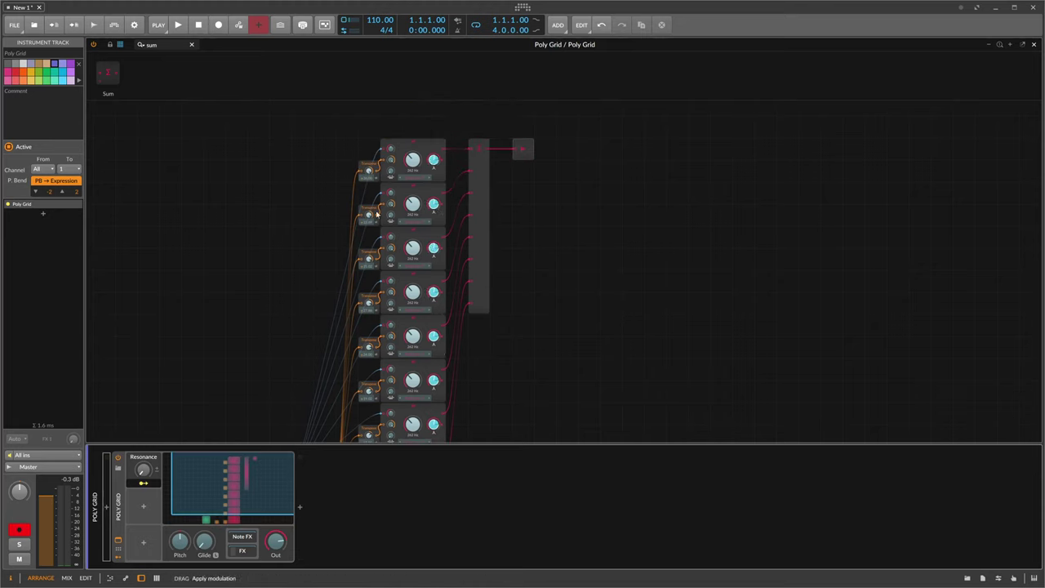
{"action": "left_click", "coordinate": [145, 484]}
Set the base resonance of all eight XP filters to 0 %.
{"action": "double_click", "coordinate": [433, 162]}
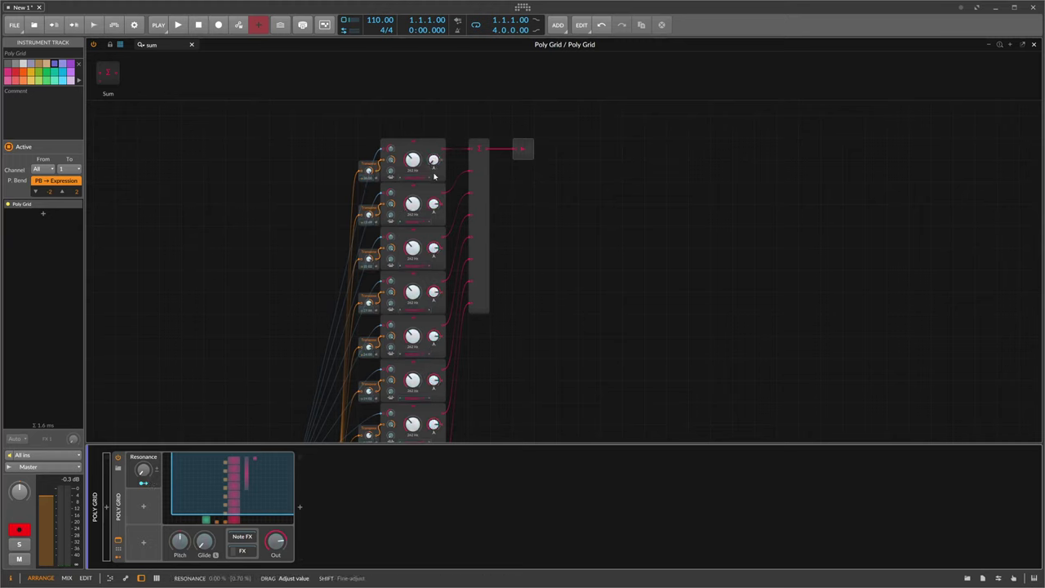
{"action": "double_click", "coordinate": [435, 206]}
{"action": "double_click", "coordinate": [432, 250]}
{"action": "double_click", "coordinate": [433, 294]}
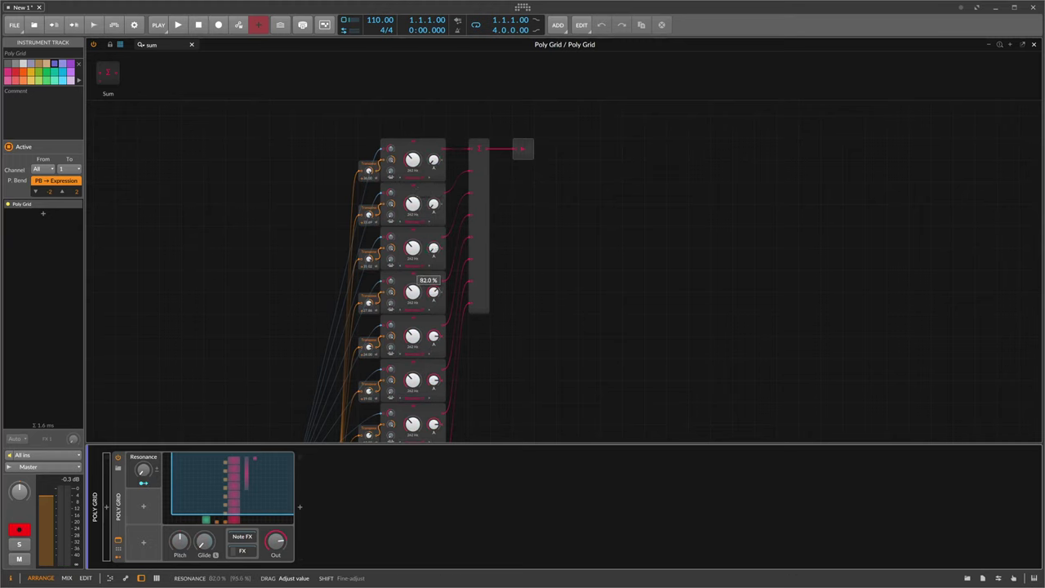
{"action": "double_click", "coordinate": [434, 339]}
{"action": "double_click", "coordinate": [434, 381]}
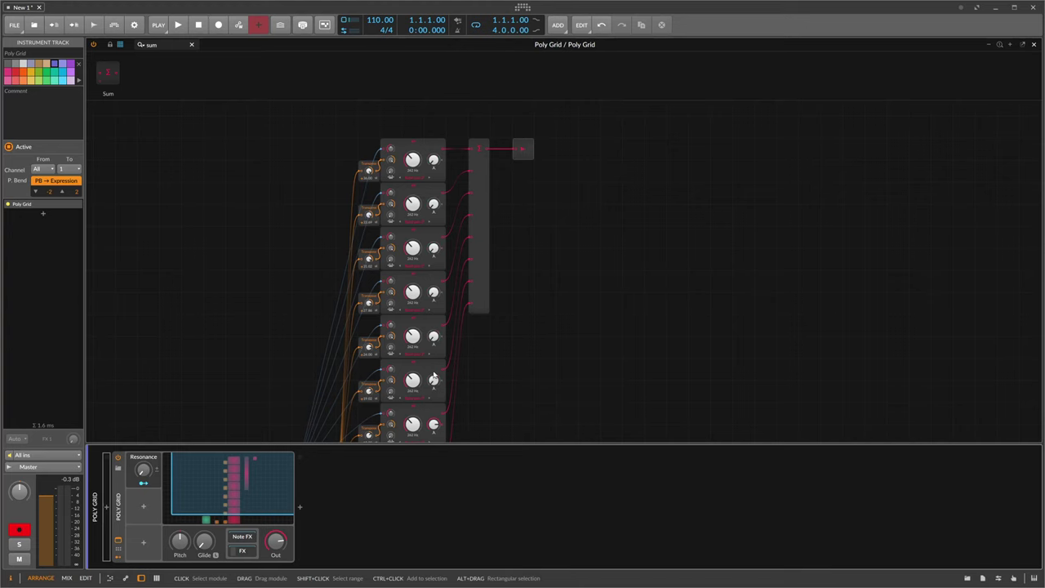
{"action": "double_click", "coordinate": [434, 424]}
{"action": "scroll", "coordinate": [439, 374], "scroll_direction": "down", "scroll_amount": 2}
{"action": "double_click", "coordinate": [434, 379]}
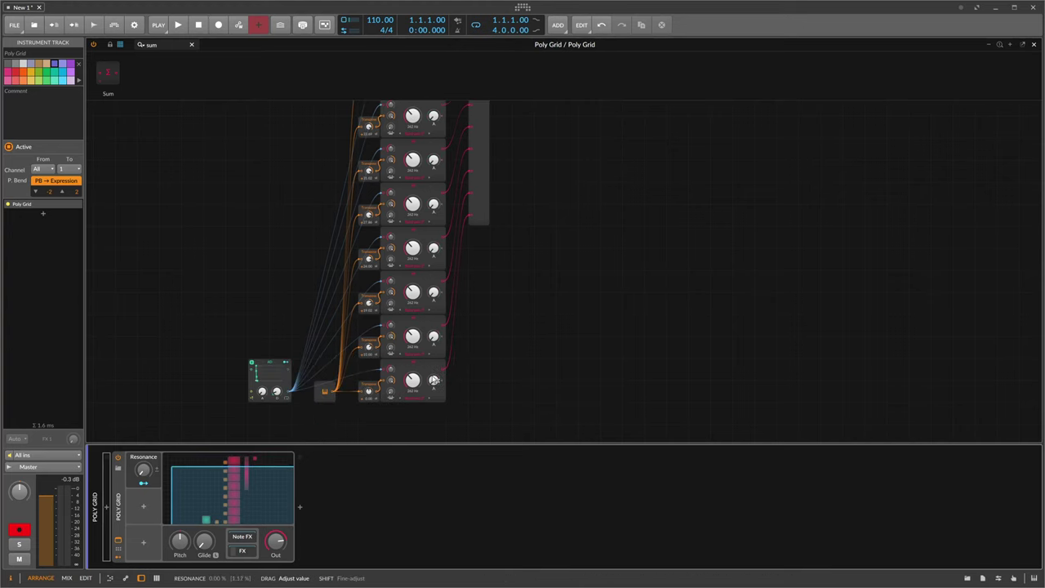
Sweep the Resonance macro to audition the filter bank, leaving it turned up high.
{"action": "left_click_drag", "start_coordinate": [143, 474], "coordinate": [143, 433]}
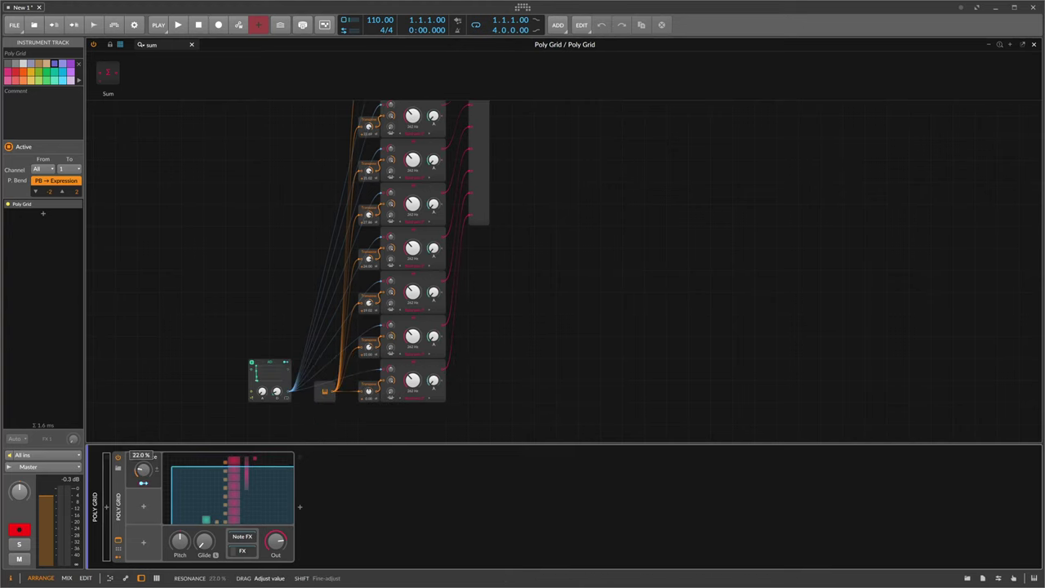
{"action": "left_click_drag", "start_coordinate": [143, 469], "coordinate": [143, 454]}
{"action": "left_click_drag", "start_coordinate": [143, 454], "coordinate": [143, 490]}
{"action": "left_click_drag", "start_coordinate": [207, 290], "coordinate": [183, 325]}
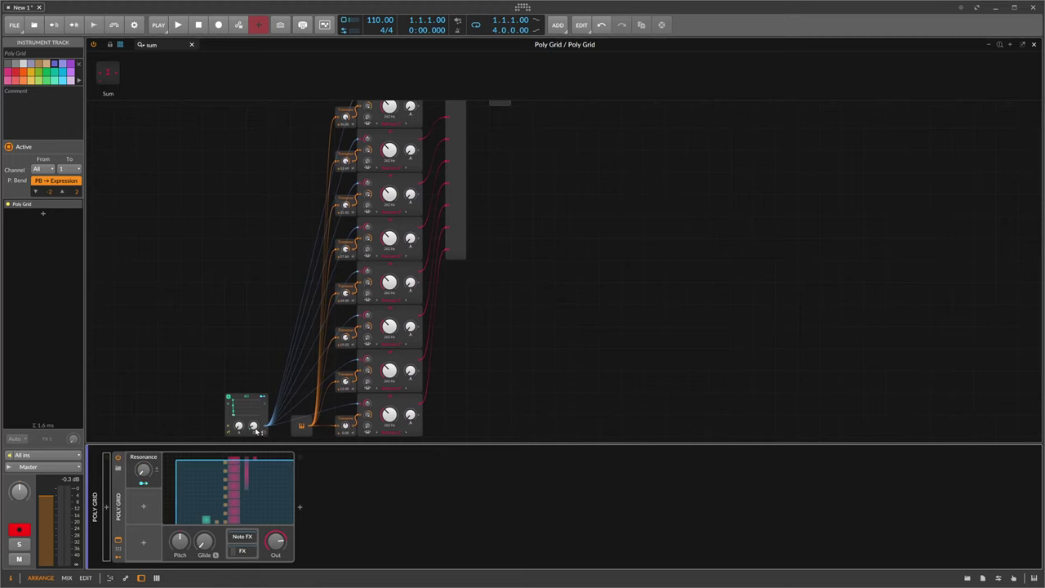
{"action": "scroll", "coordinate": [257, 365], "scroll_direction": "up", "scroll_amount": 3}
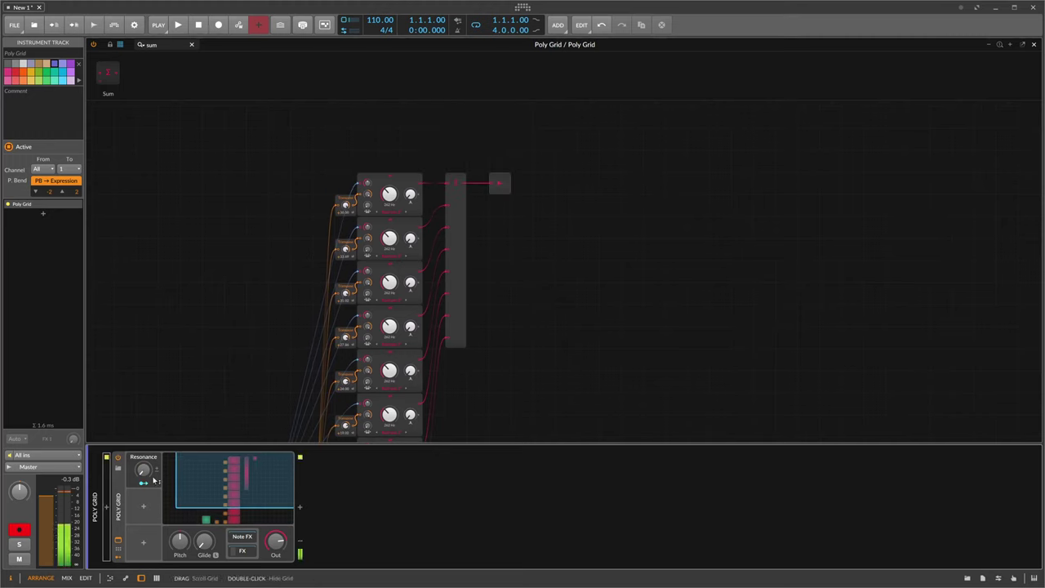
{"action": "left_click_drag", "start_coordinate": [143, 470], "coordinate": [143, 461]}
Set the Poly Grid device to 16 voices.
{"action": "left_click_drag", "start_coordinate": [213, 368], "coordinate": [228, 298]}
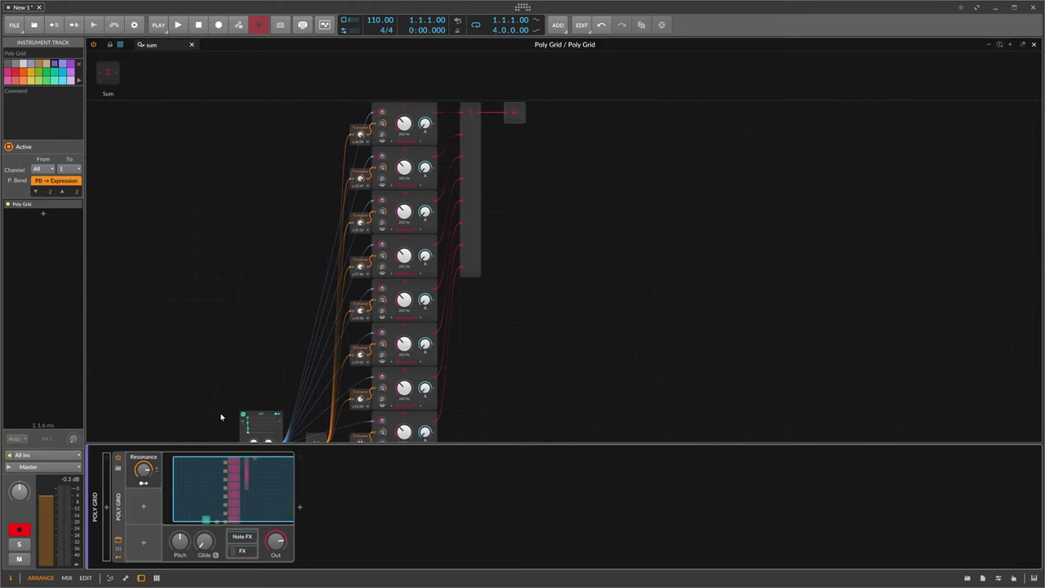
{"action": "left_click", "coordinate": [141, 578]}
{"action": "left_click_drag", "start_coordinate": [224, 420], "coordinate": [210, 413]}
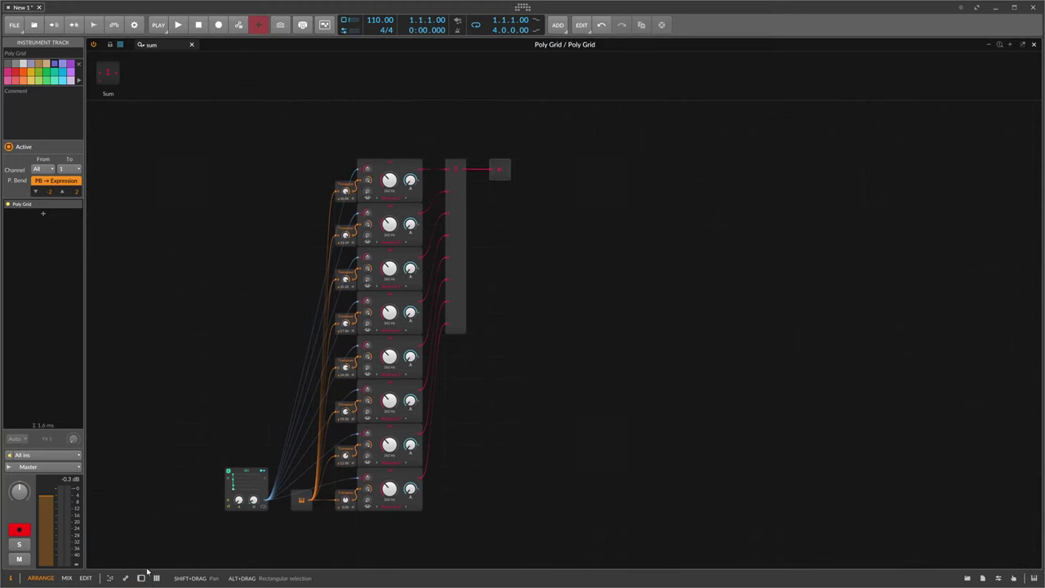
{"action": "key", "text": "d"}
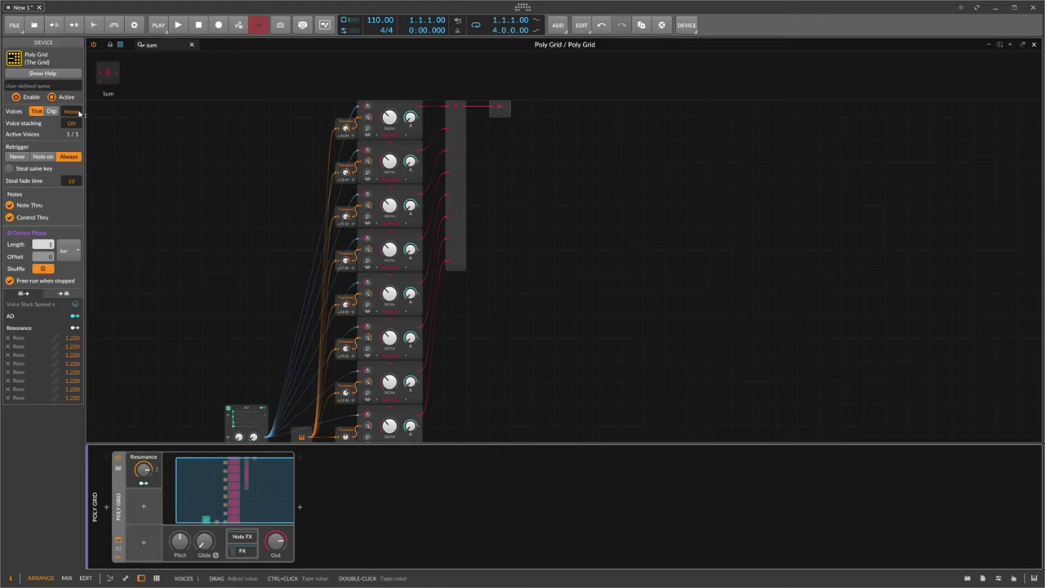
{"action": "left_click", "coordinate": [75, 114]}
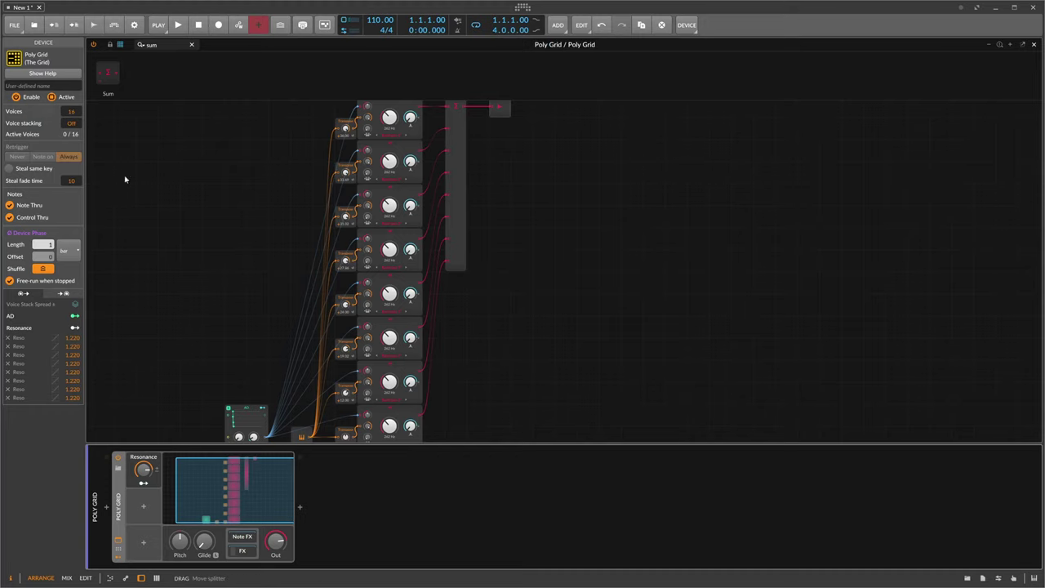
{"action": "left_click", "coordinate": [141, 578]}
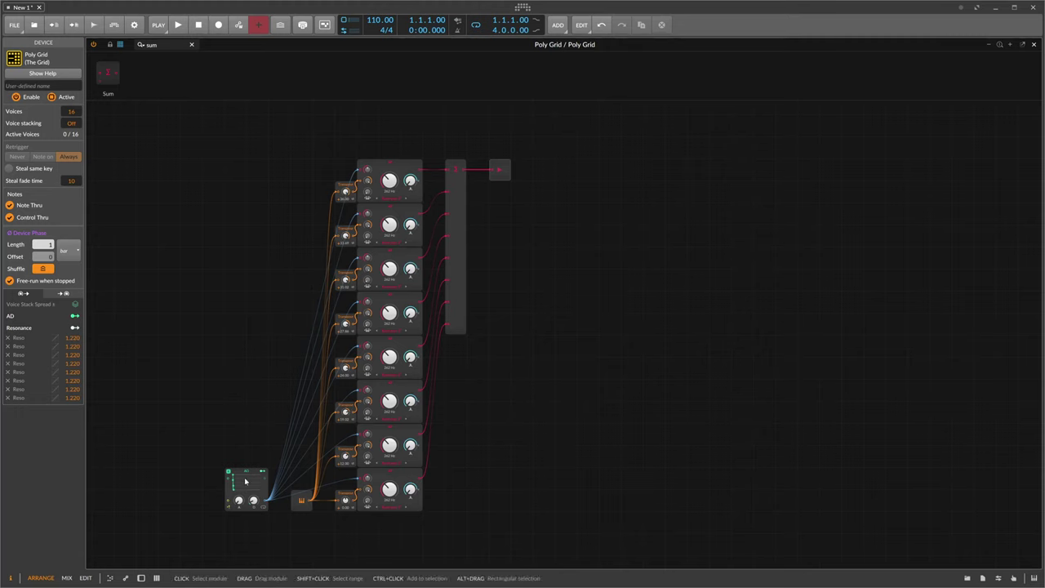
Insert an ADSR envelope between the Sum and Audio Out modules and consult its help page on Affect voice lifetime.
{"action": "left_click", "coordinate": [160, 46]}
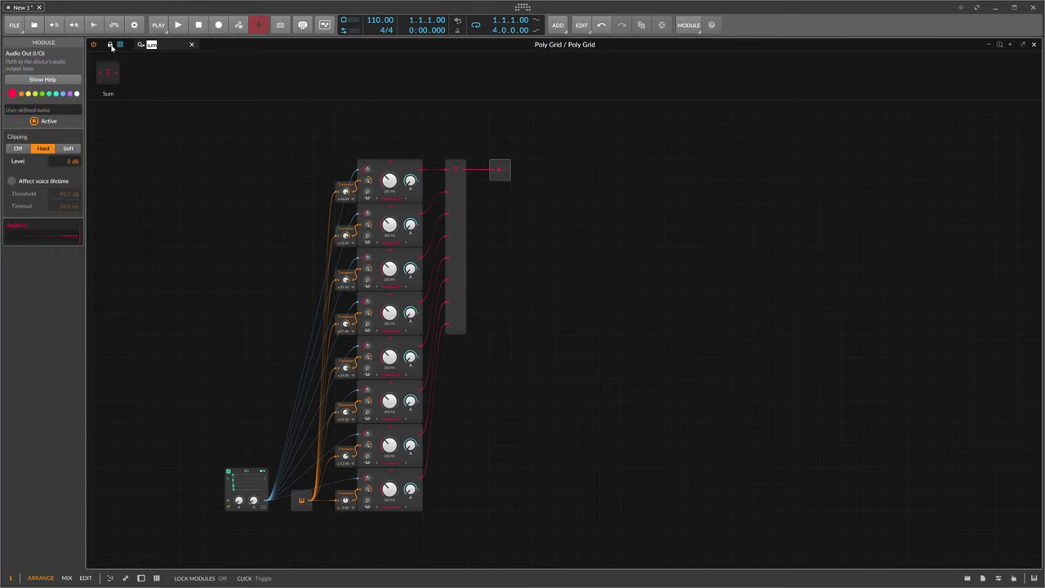
{"action": "type", "text": "env"}
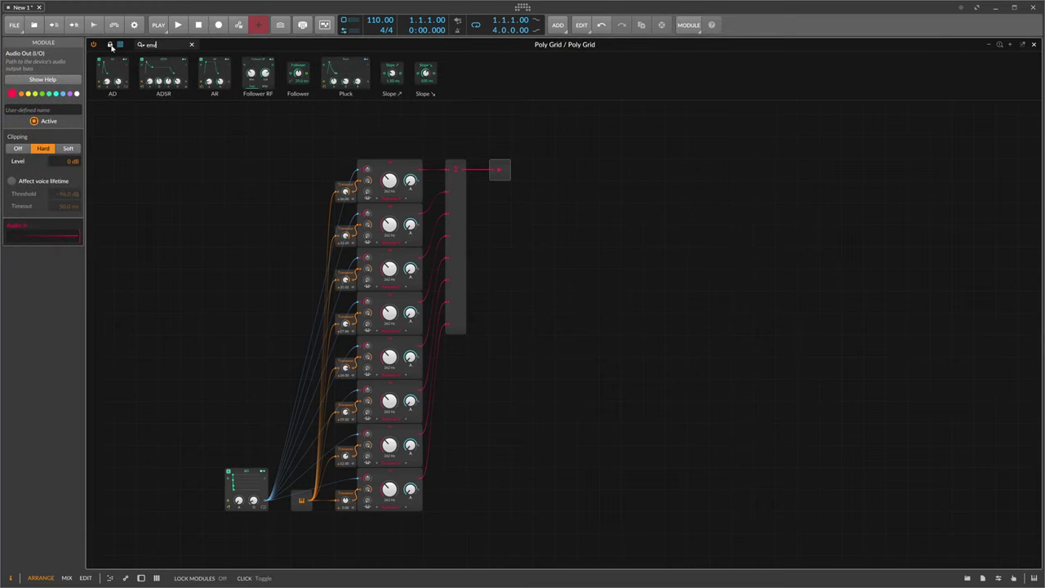
{"action": "left_click_drag", "start_coordinate": [471, 168], "coordinate": [540, 180]}
{"action": "left_click", "coordinate": [530, 171]}
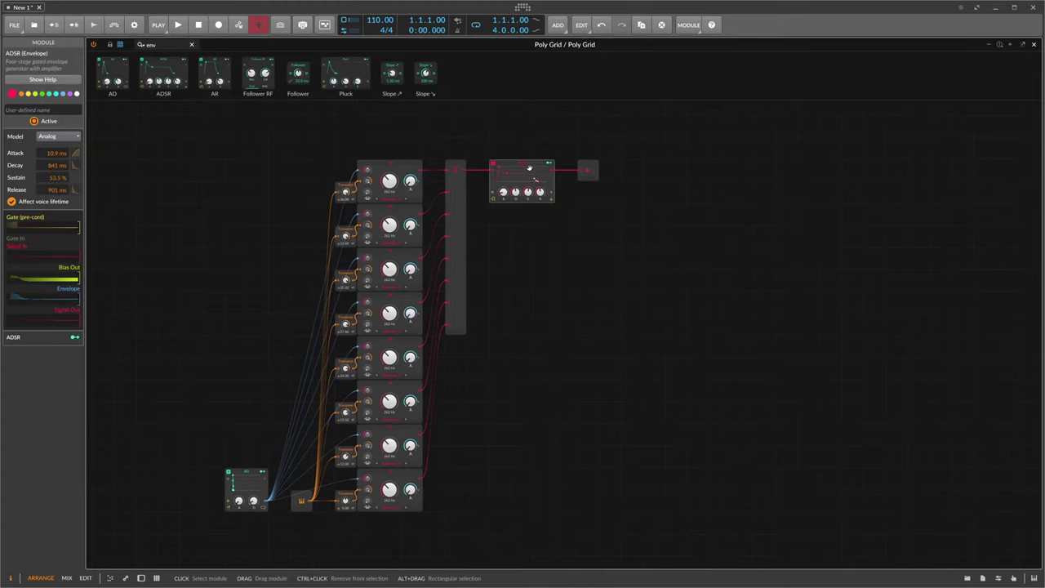
{"action": "left_click", "coordinate": [72, 85]}
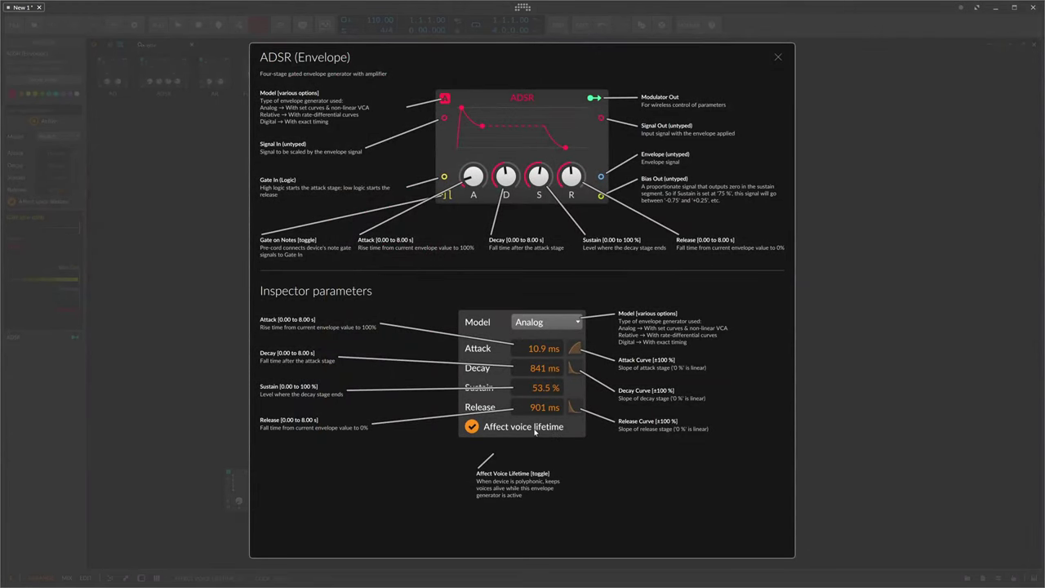
{"action": "left_click", "coordinate": [778, 57]}
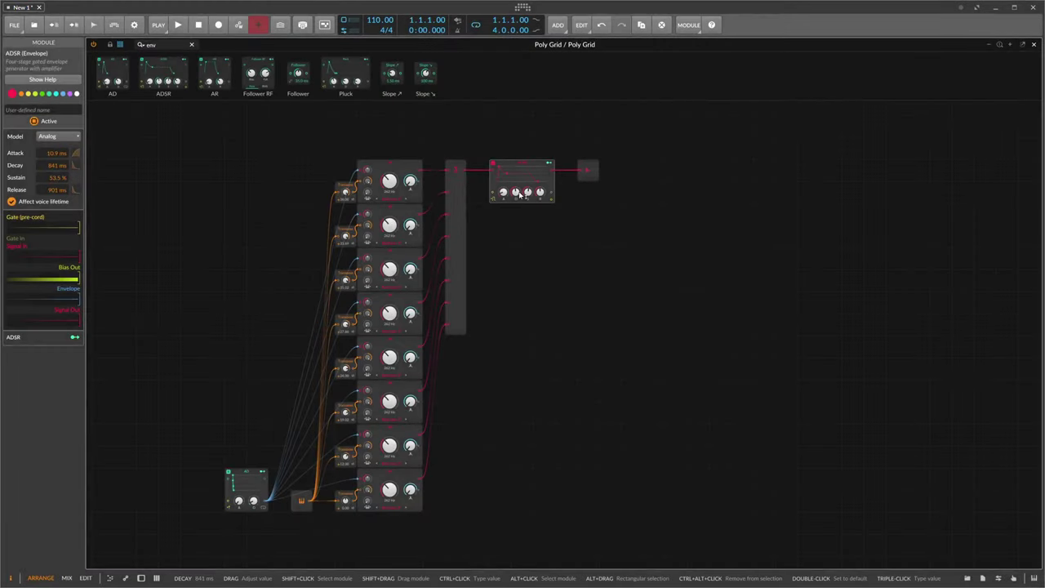
Set the ADSR envelope's release to 2.88 s and its attack to 4.10 ms.
{"action": "key", "text": "plus"}
{"action": "left_click_drag", "start_coordinate": [478, 193], "coordinate": [495, 343]}
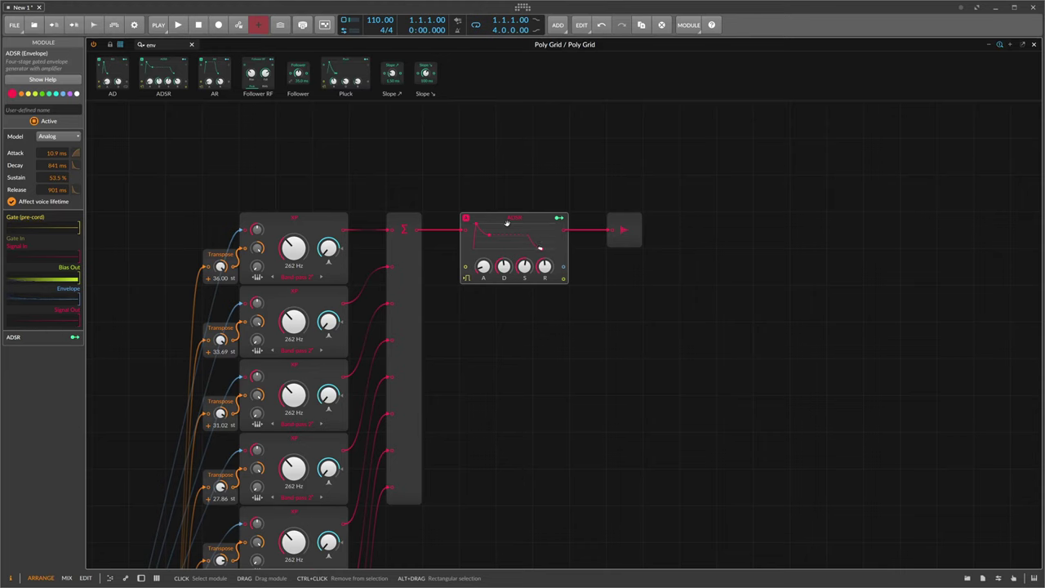
{"action": "left_click_drag", "start_coordinate": [545, 269], "coordinate": [544, 266]}
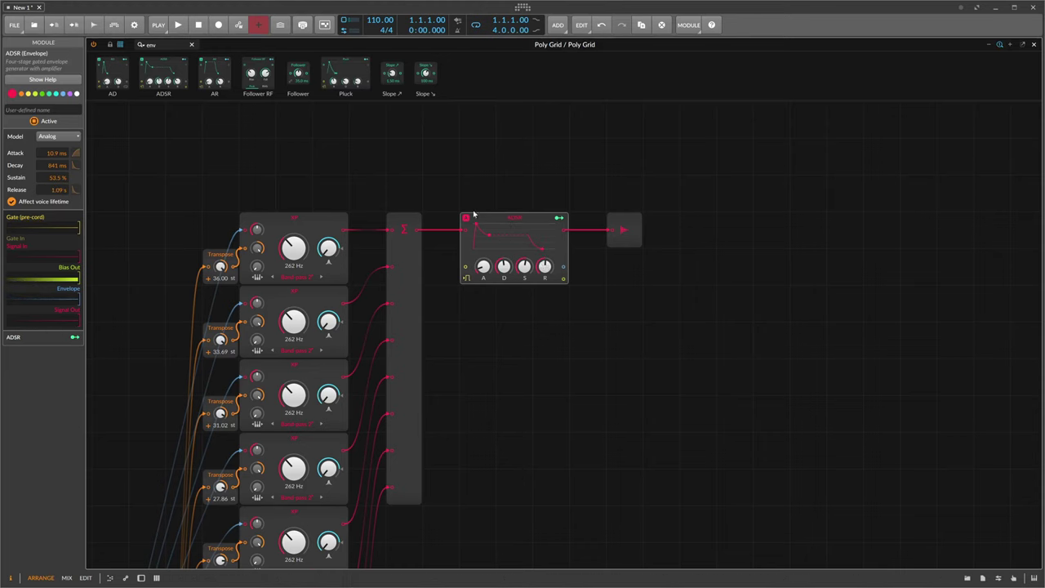
{"action": "mouse_move", "coordinate": [545, 266]}
{"action": "left_mouse_down"}
{"action": "mouse_move", "coordinate": [545, 248]}
{"action": "mouse_move", "coordinate": [545, 256]}
{"action": "left_mouse_up"}
{"action": "left_click_drag", "start_coordinate": [484, 266], "coordinate": [485, 272]}
{"action": "left_click_drag", "start_coordinate": [477, 224], "coordinate": [481, 224]}
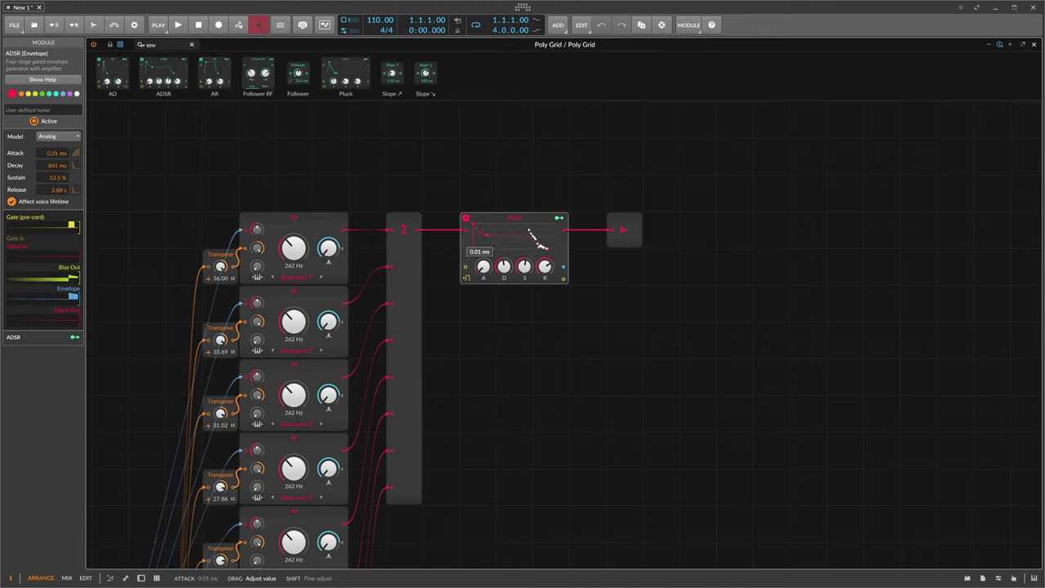
{"action": "mouse_move", "coordinate": [483, 266]}
{"action": "left_mouse_down"}
{"action": "mouse_move", "coordinate": [484, 249]}
{"action": "mouse_move", "coordinate": [484, 263]}
{"action": "left_mouse_up"}
Insert a Low-pass MG filter between the Sum and ADSR modules and turn its resonance down to minimum.
{"action": "scroll", "coordinate": [422, 299], "scroll_direction": "down", "scroll_amount": 10}
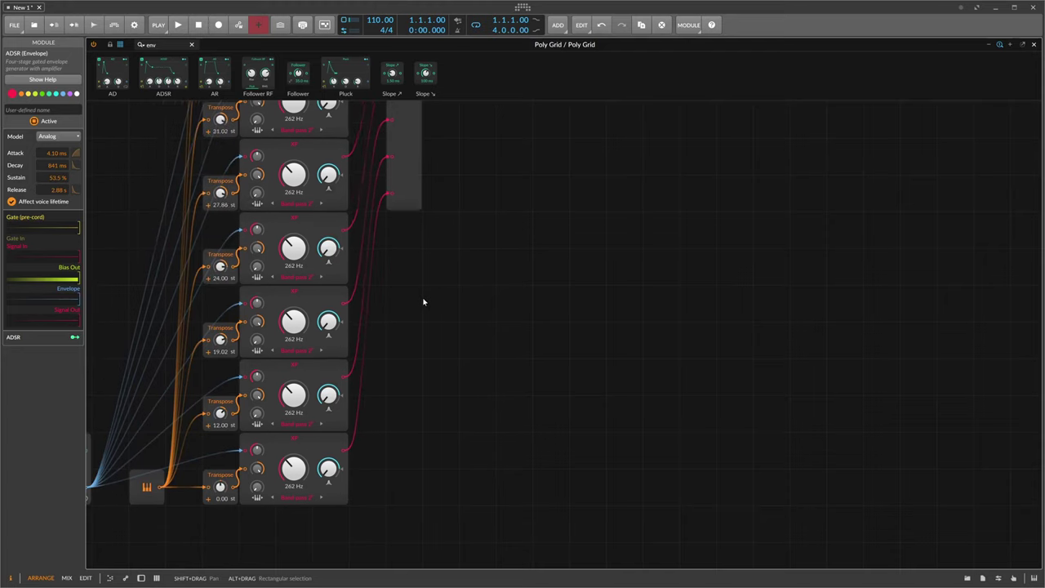
{"action": "scroll", "coordinate": [422, 300], "scroll_direction": "up", "scroll_amount": 12}
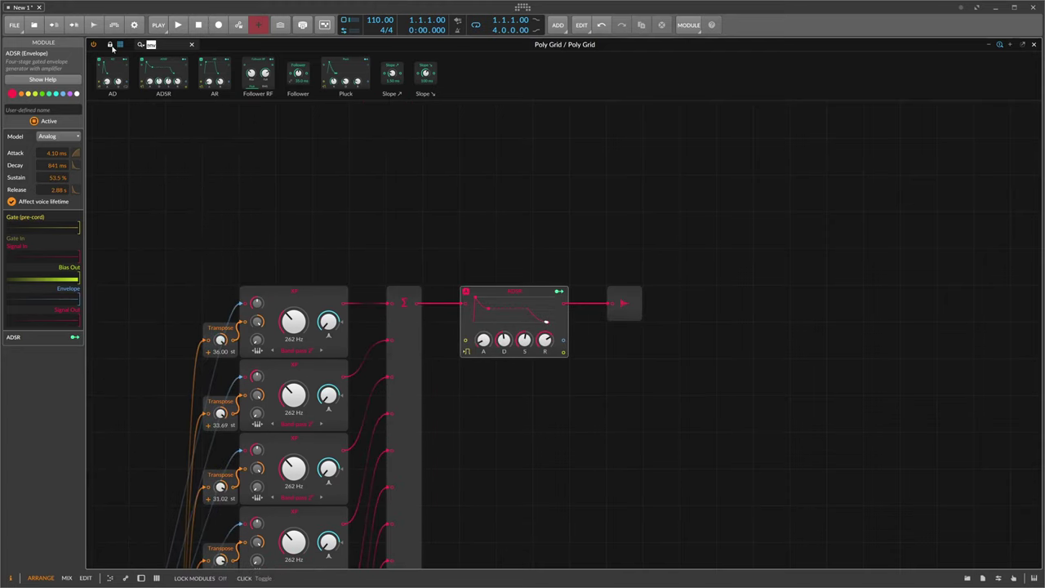
{"action": "type", "text": "filter"}
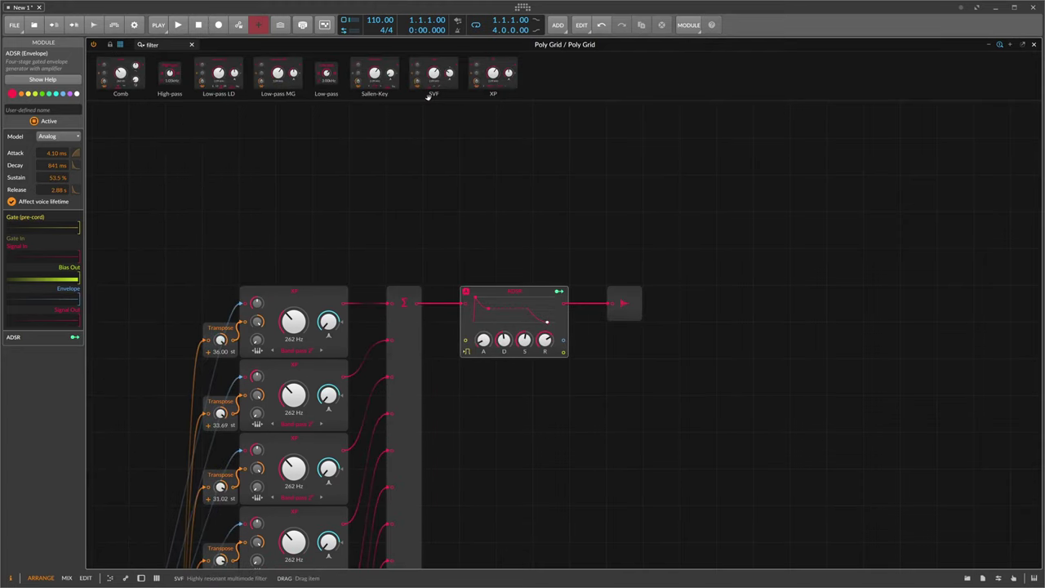
{"action": "left_click_drag", "start_coordinate": [277, 73], "coordinate": [445, 319]}
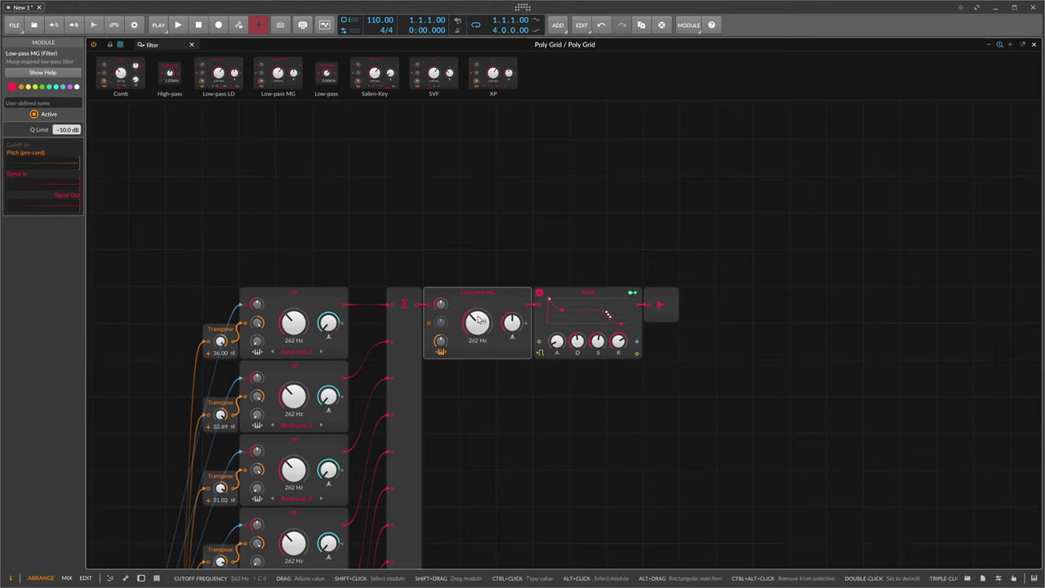
{"action": "left_click_drag", "start_coordinate": [509, 324], "coordinate": [478, 325]}
{"action": "scroll", "coordinate": [470, 321], "scroll_direction": "down", "scroll_amount": 3}
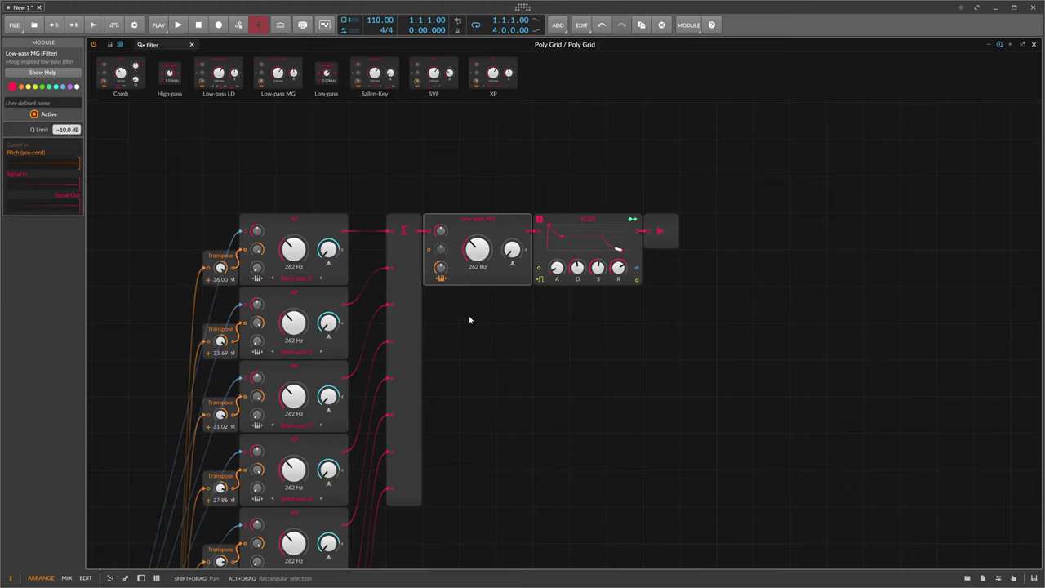
{"action": "scroll", "coordinate": [421, 307], "scroll_direction": "down", "scroll_amount": 2}
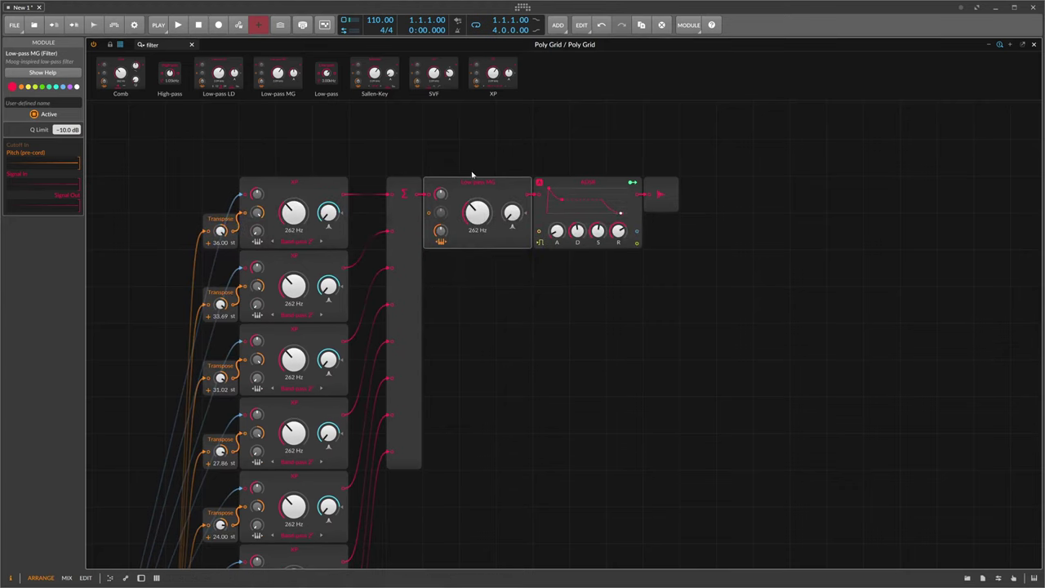
Sweep the Low-pass MG cutoff to audition it, and reset it to its default of 262 Hz.
{"action": "left_click_drag", "start_coordinate": [478, 211], "coordinate": [316, 164]}
{"action": "left_click_drag", "start_coordinate": [478, 212], "coordinate": [477, 302]}
{"action": "double_click", "coordinate": [477, 212]}
Add two enlarged Spectrum displays below the ADSR, the upper fed by the Low-pass MG output and the lower by the Sum output.
{"action": "left_click_drag", "start_coordinate": [161, 45], "coordinate": [823, 299]}
{"action": "type", "text": "spec"}
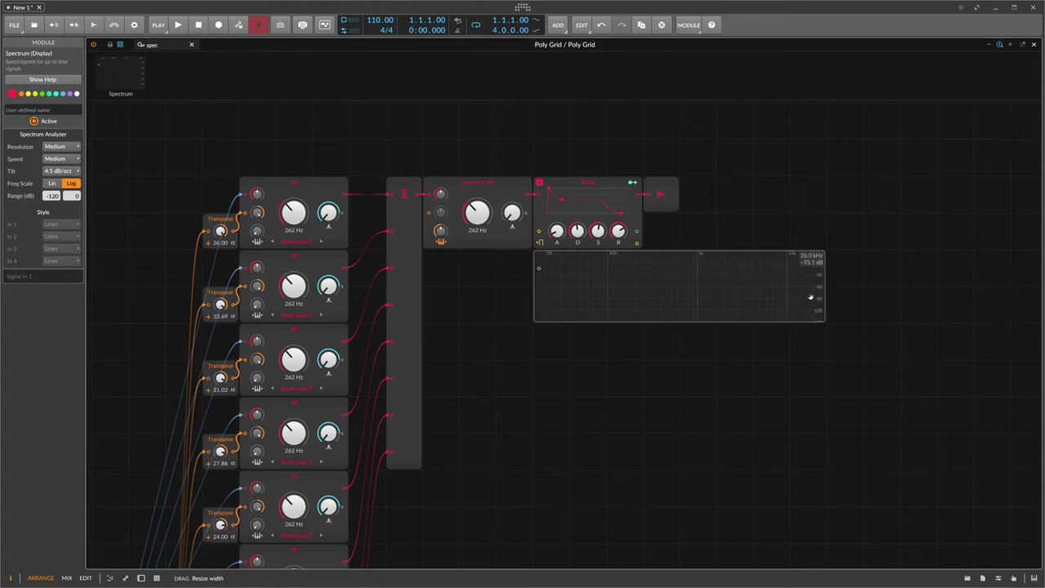
{"action": "left_click_drag", "start_coordinate": [611, 322], "coordinate": [611, 394]}
{"action": "left_click_drag", "start_coordinate": [551, 314], "coordinate": [546, 457], "text": "ctrl"}
{"action": "left_click_drag", "start_coordinate": [527, 202], "coordinate": [538, 268]}
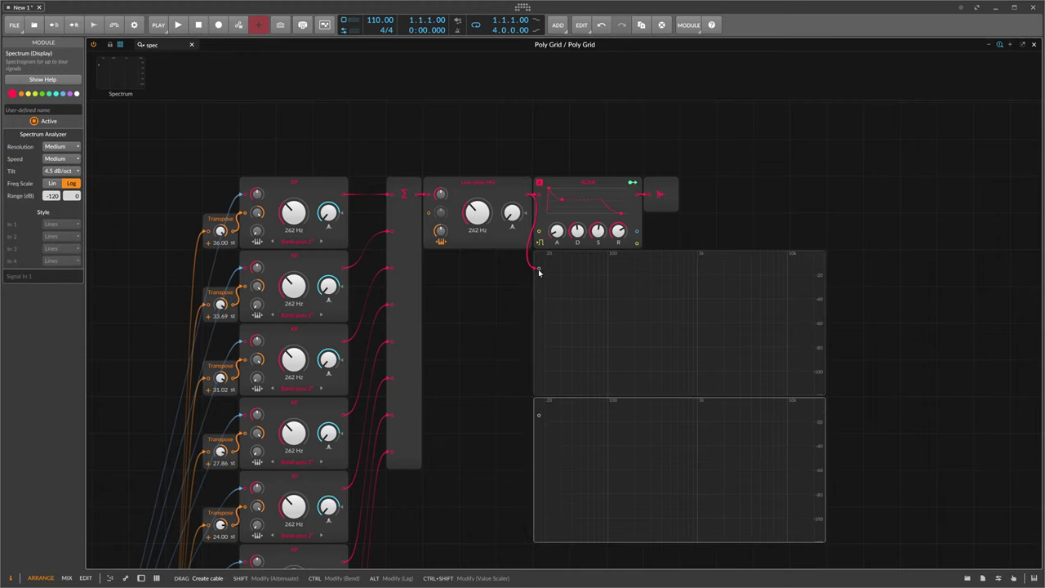
{"action": "left_click_drag", "start_coordinate": [482, 292], "coordinate": [539, 415]}
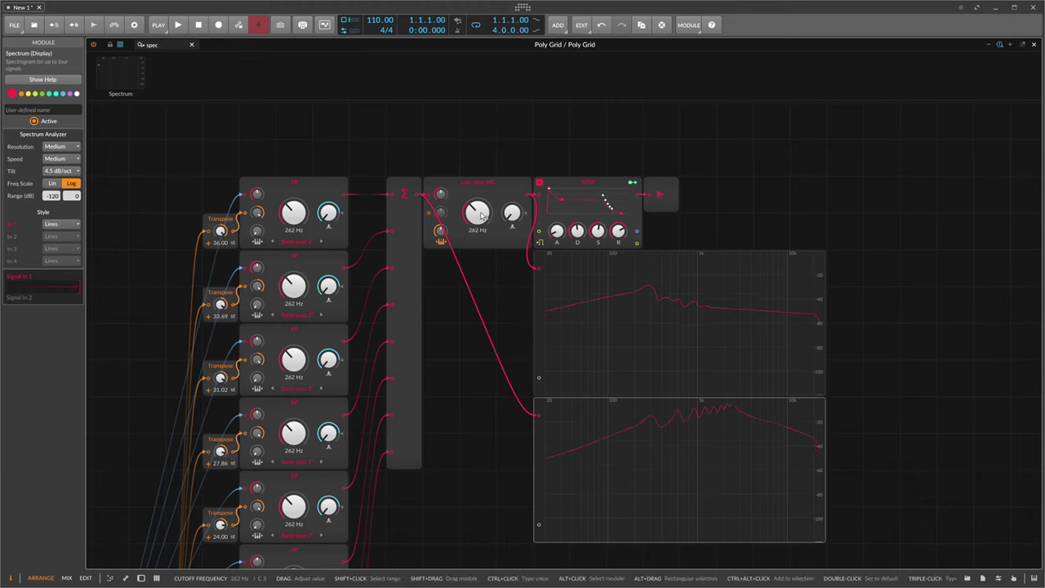
Sweep the Low-pass MG cutoff while comparing both spectra, leaving it fully open at 33.5 kHz.
{"action": "left_click_drag", "start_coordinate": [478, 213], "coordinate": [478, 115]}
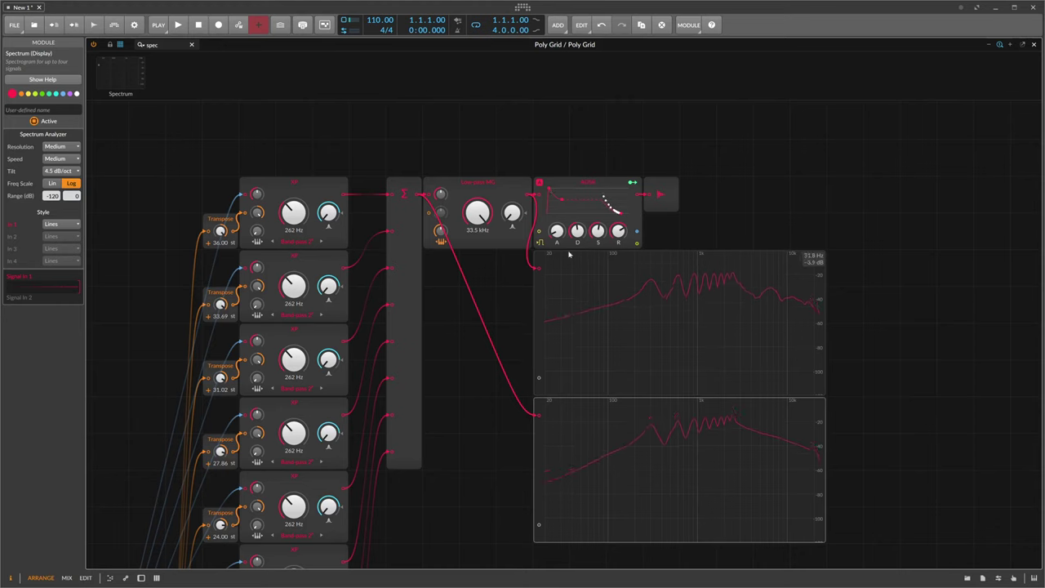
{"action": "left_click_drag", "start_coordinate": [478, 212], "coordinate": [478, 262]}
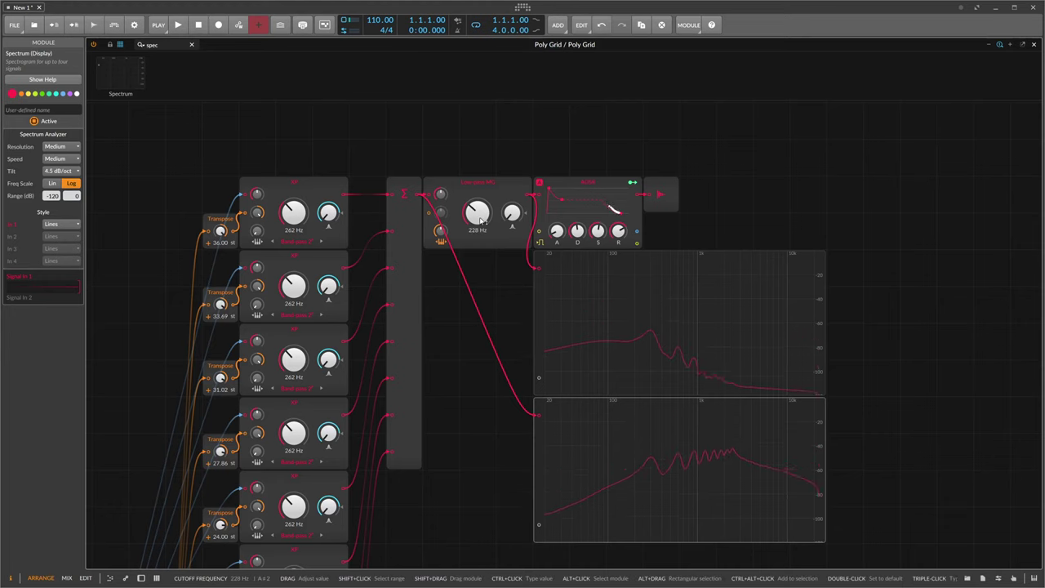
{"action": "left_click_drag", "start_coordinate": [483, 215], "coordinate": [482, 219]}
{"action": "mouse_move", "coordinate": [483, 214]}
{"action": "left_mouse_down"}
{"action": "mouse_move", "coordinate": [483, 106]}
{"action": "mouse_move", "coordinate": [486, 223]}
{"action": "mouse_move", "coordinate": [479, 215]}
{"action": "left_mouse_up"}
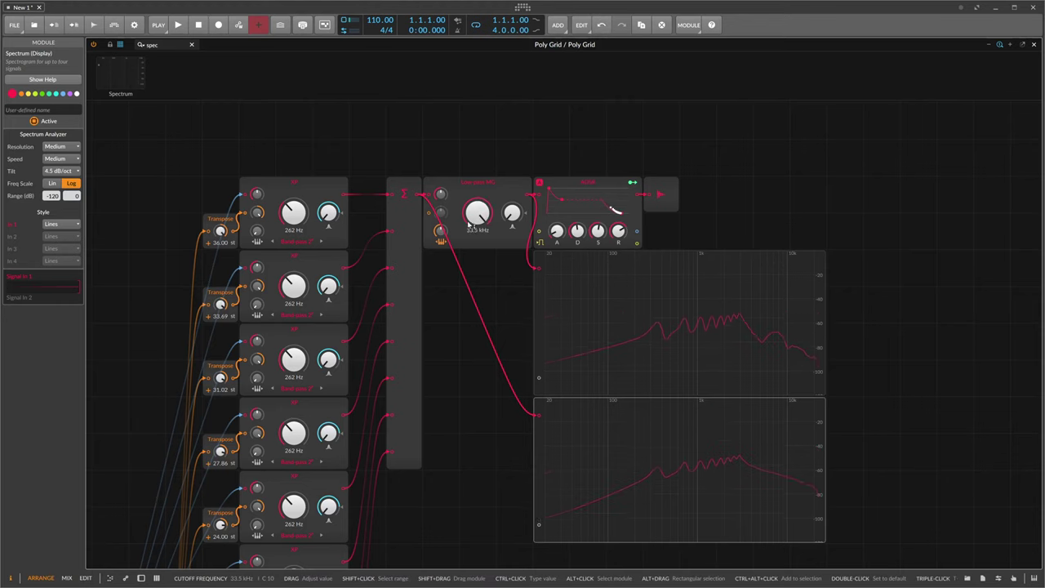
{"action": "left_click", "coordinate": [472, 192]}
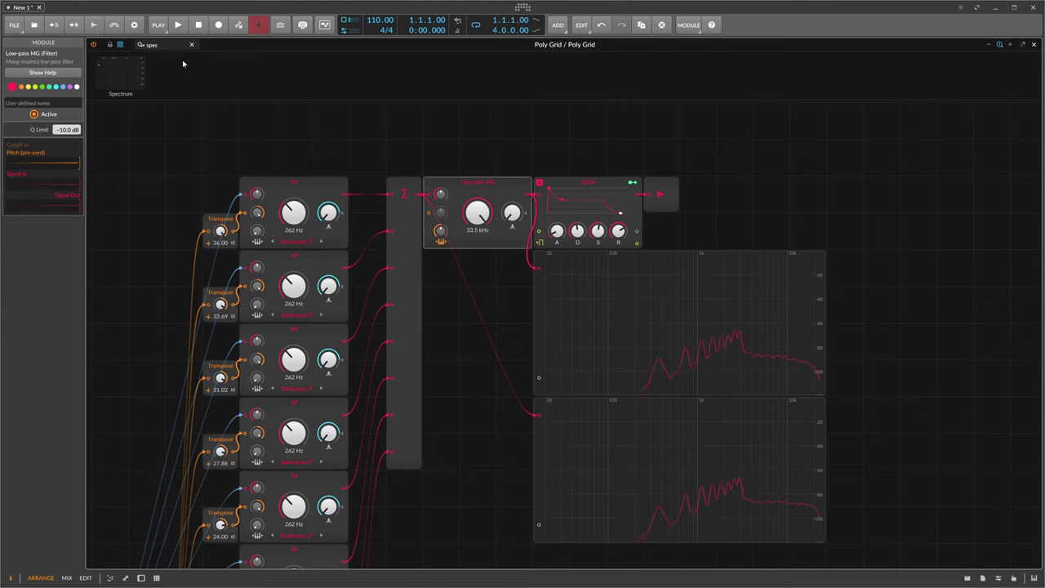
Insert an Attenuate module in front of each of the eight Sum inputs.
{"action": "left_click", "coordinate": [125, 49]}
{"action": "type", "text": "a"}
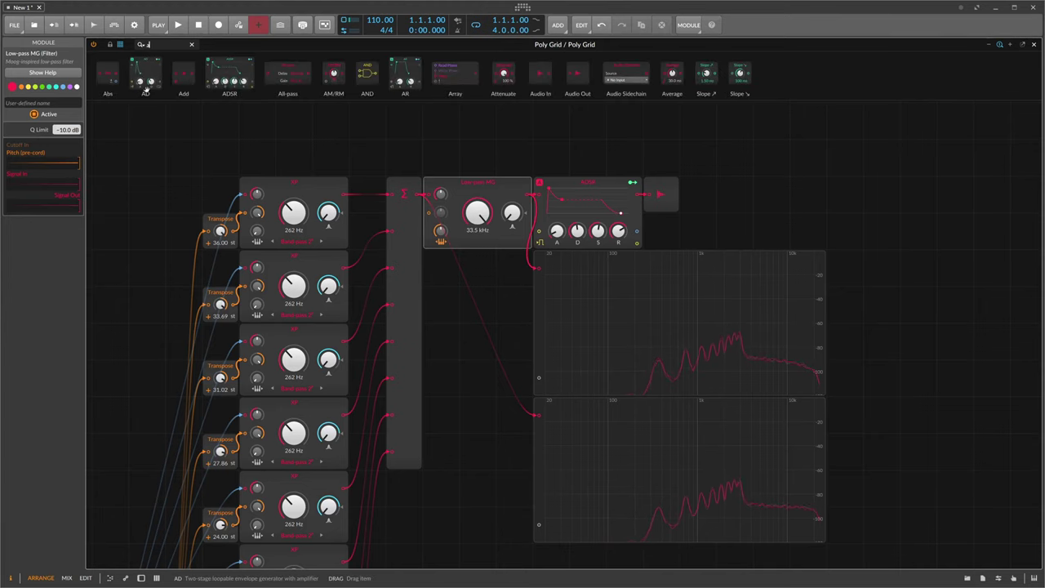
{"action": "type", "text": "t"}
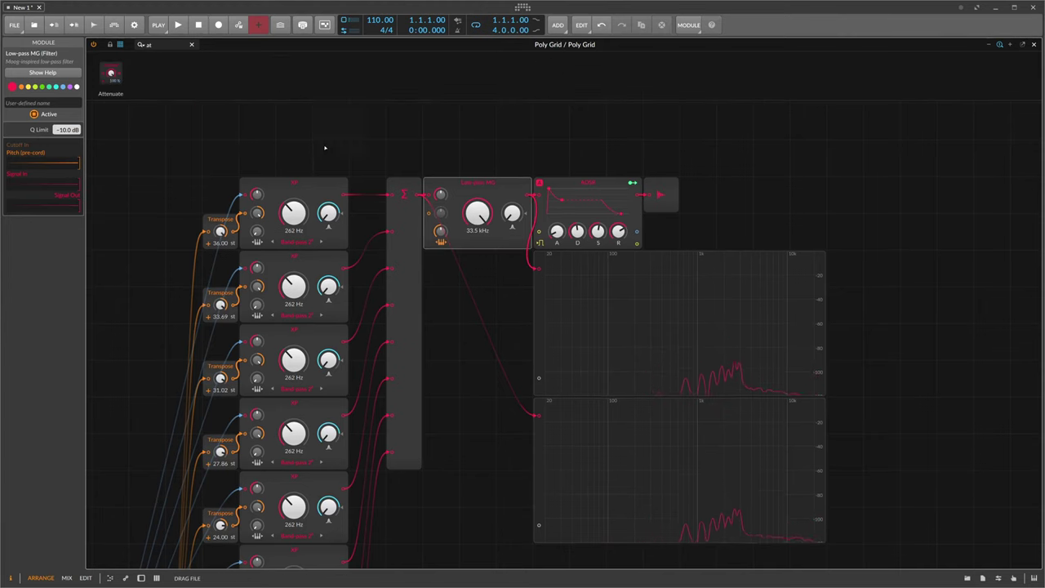
{"action": "left_click_drag", "start_coordinate": [325, 148], "coordinate": [370, 168]}
{"action": "left_click_drag", "start_coordinate": [112, 76], "coordinate": [368, 268]}
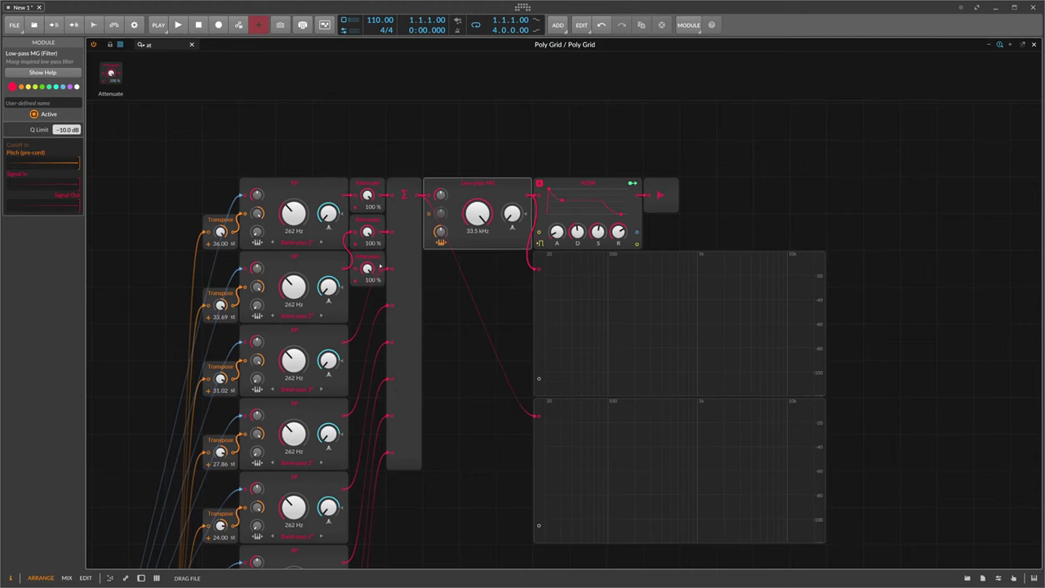
{"action": "left_click_drag", "start_coordinate": [164, 123], "coordinate": [368, 305]}
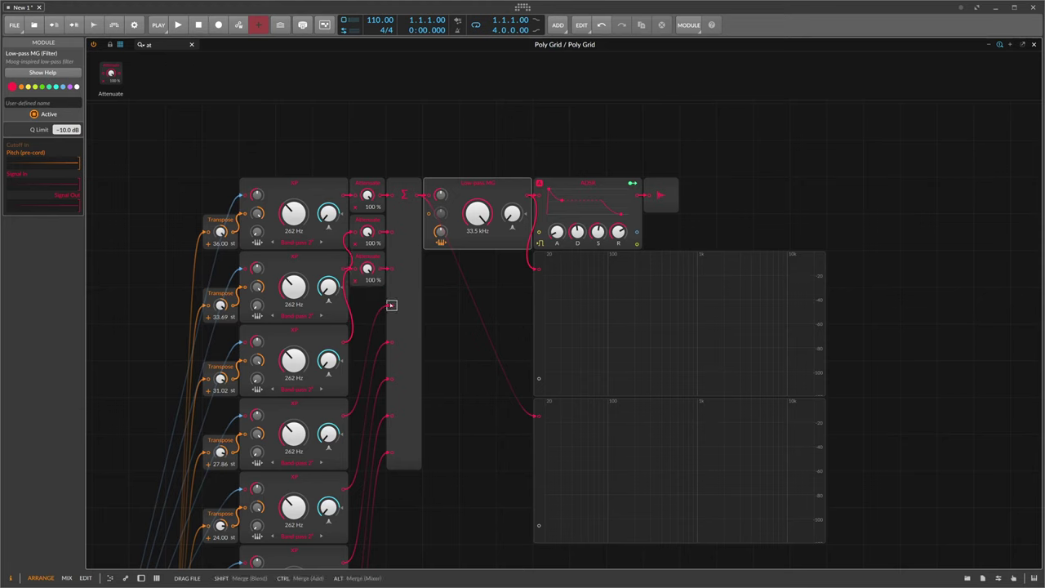
{"action": "left_click_drag", "start_coordinate": [389, 342], "coordinate": [369, 341]}
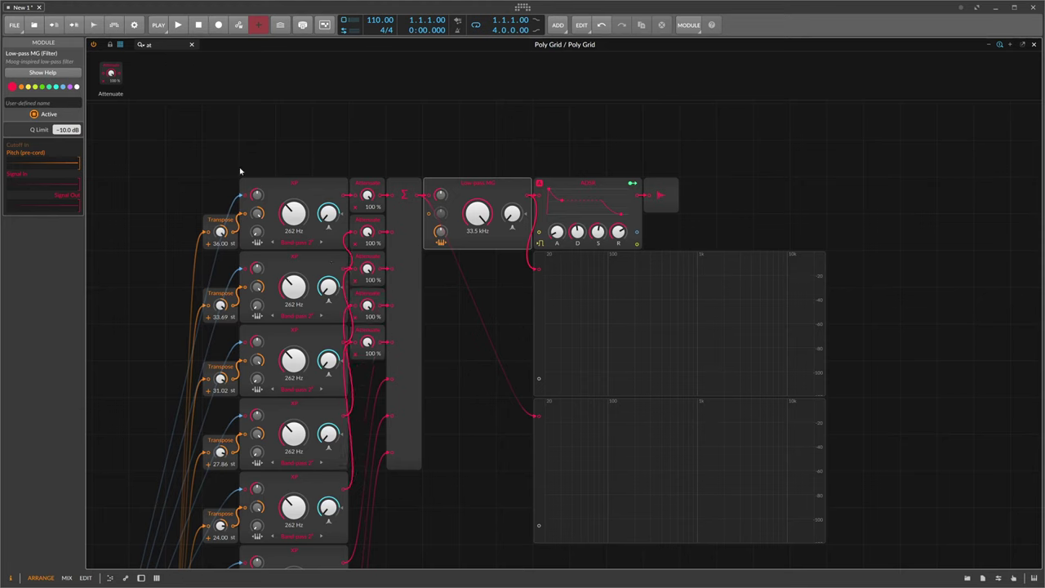
{"action": "left_click_drag", "start_coordinate": [111, 75], "coordinate": [369, 378]}
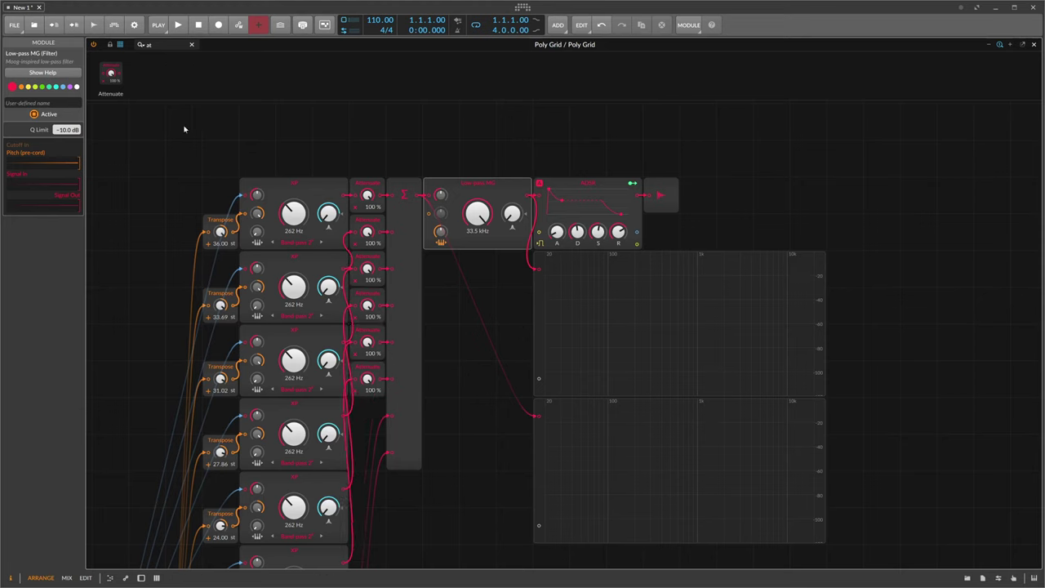
{"action": "left_click_drag", "start_coordinate": [138, 125], "coordinate": [369, 414]}
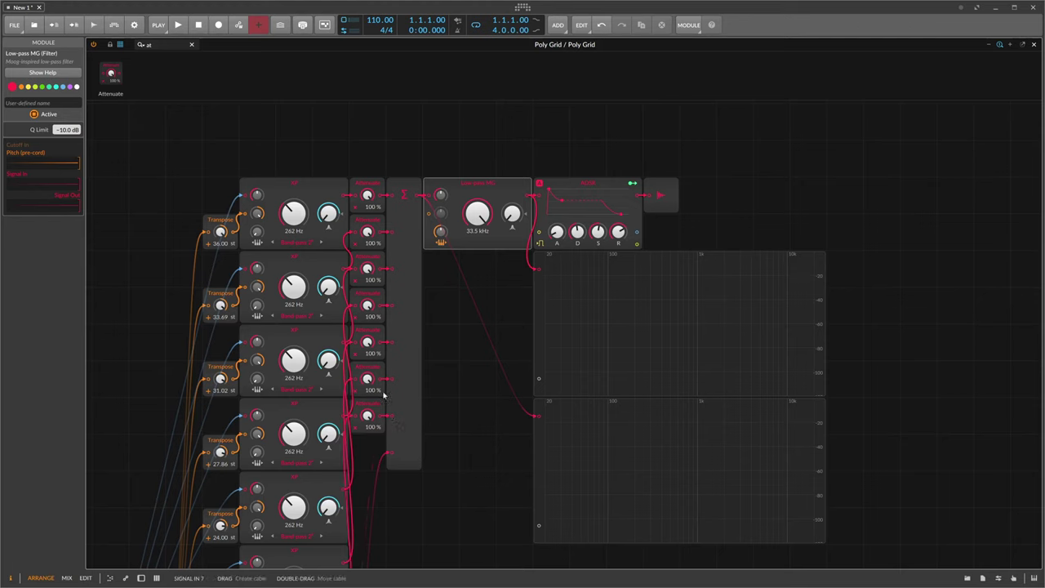
{"action": "left_click_drag", "start_coordinate": [111, 75], "coordinate": [384, 445]}
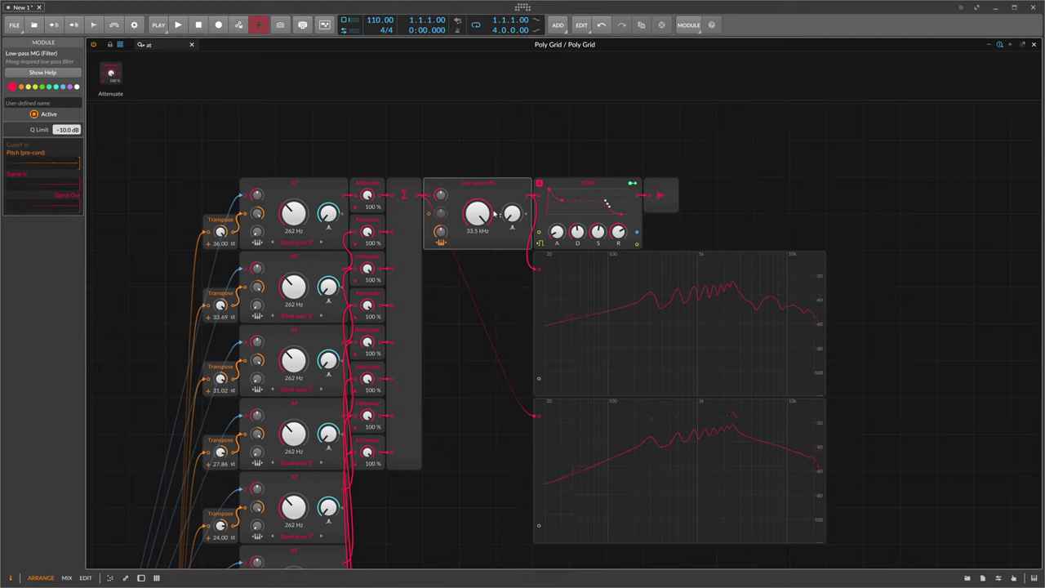
Audition uneven harmonic levels by lowering the first seven Attenuate modules to 0, 14.0, 2.00, 9.60, 2.00, 19.2 and 10.00 %.
{"action": "mouse_move", "coordinate": [481, 219]}
{"action": "left_mouse_down"}
{"action": "mouse_move", "coordinate": [481, 278]}
{"action": "mouse_move", "coordinate": [482, 219]}
{"action": "left_mouse_up"}
{"action": "left_click_drag", "start_coordinate": [372, 199], "coordinate": [369, 415]}
{"action": "mouse_move", "coordinate": [369, 378]}
{"action": "left_mouse_down"}
{"action": "mouse_move", "coordinate": [368, 468]}
{"action": "mouse_move", "coordinate": [367, 390]}
{"action": "left_mouse_up"}
{"action": "left_click_drag", "start_coordinate": [367, 351], "coordinate": [368, 358]}
{"action": "left_click_drag", "start_coordinate": [367, 312], "coordinate": [366, 324]}
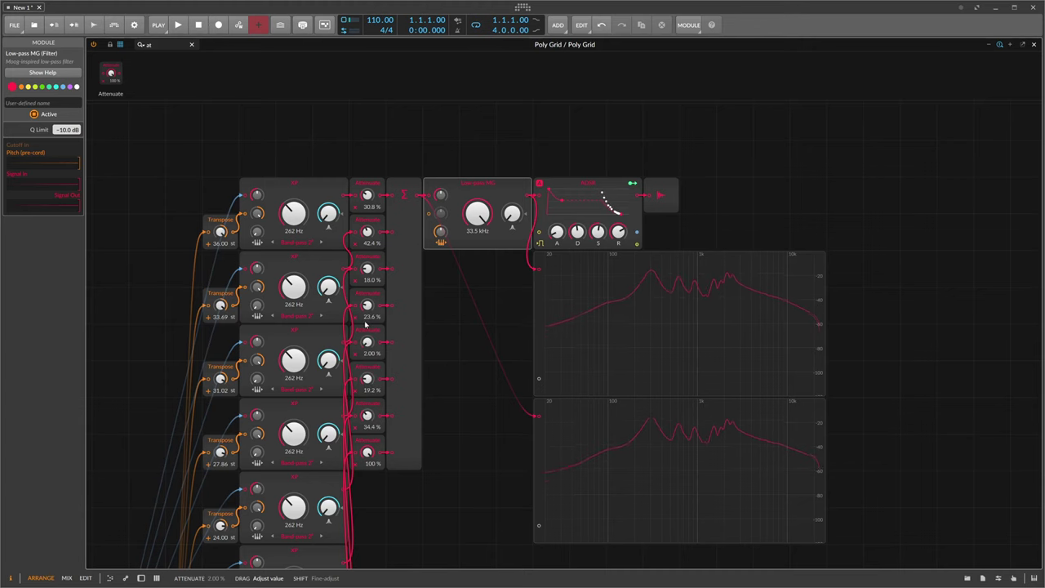
{"action": "left_click_drag", "start_coordinate": [367, 265], "coordinate": [367, 277]}
{"action": "left_click_drag", "start_coordinate": [367, 232], "coordinate": [368, 255]}
{"action": "left_click_drag", "start_coordinate": [367, 195], "coordinate": [368, 221]}
{"action": "left_click_drag", "start_coordinate": [367, 415], "coordinate": [368, 433]}
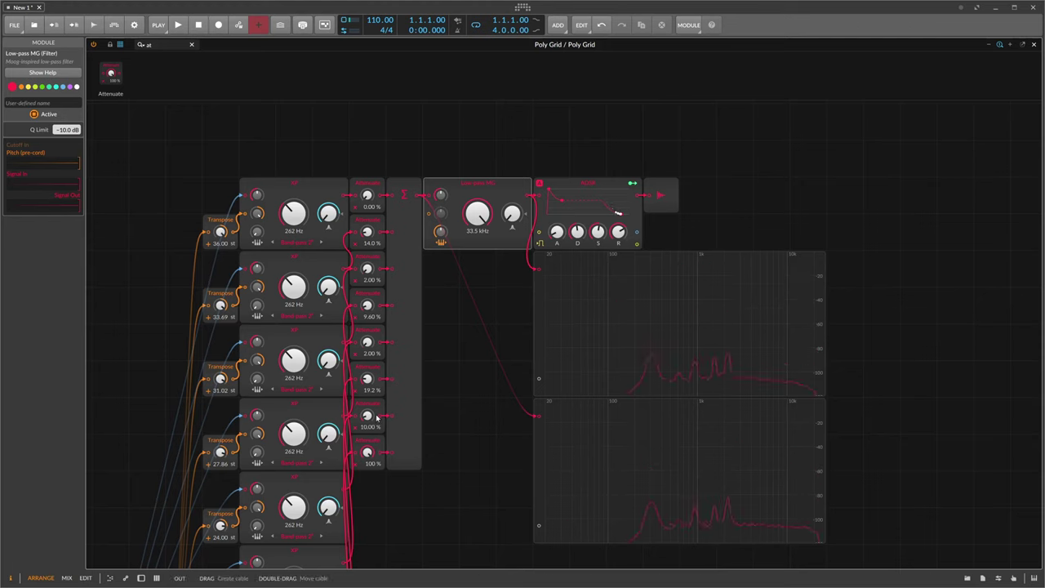
Reset the seven lowered Attenuate modules in front of the Sum to 100 %.
{"action": "left_click_drag", "start_coordinate": [367, 414], "coordinate": [367, 342]}
{"action": "left_click_drag", "start_coordinate": [368, 378], "coordinate": [367, 317]}
{"action": "double_click", "coordinate": [367, 342]}
{"action": "double_click", "coordinate": [367, 305]}
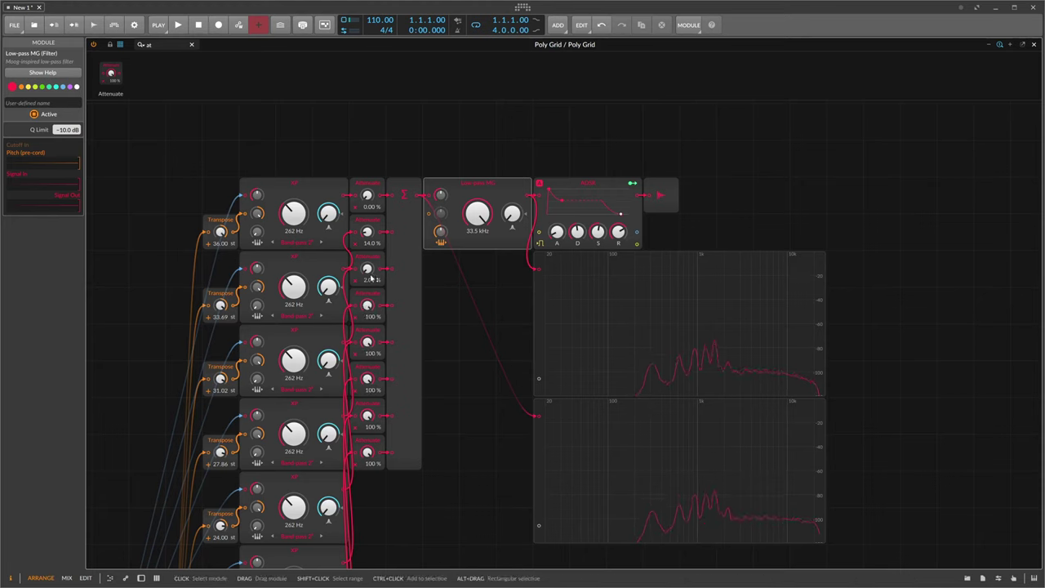
{"action": "double_click", "coordinate": [368, 268]}
{"action": "double_click", "coordinate": [367, 231]}
{"action": "double_click", "coordinate": [367, 194]}
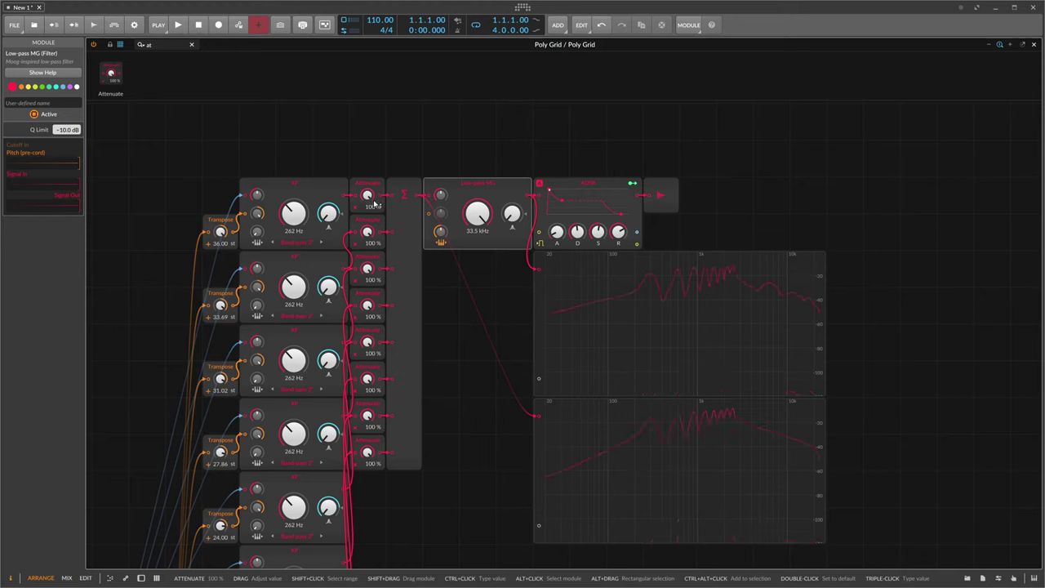
Sweep the Low-pass MG cutoff across the full harmonic bank, leaving it at 20.6 kHz.
{"action": "mouse_move", "coordinate": [482, 214]}
{"action": "left_mouse_down"}
{"action": "mouse_move", "coordinate": [481, 335]}
{"action": "mouse_move", "coordinate": [490, 196]}
{"action": "left_mouse_up"}
{"action": "left_click_drag", "start_coordinate": [477, 213], "coordinate": [477, 98]}
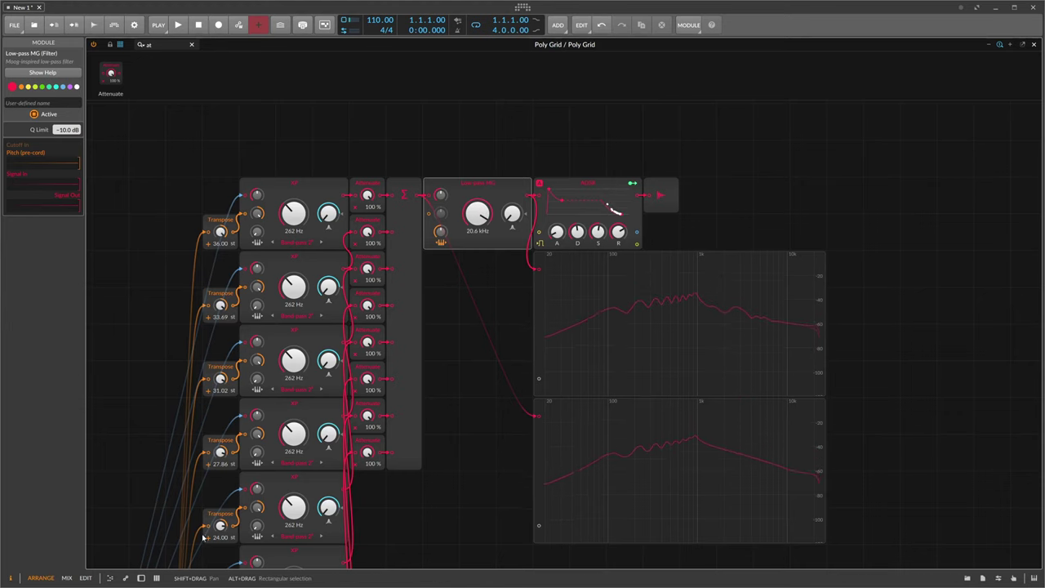
Set the AD envelope's decay to 3.51 ms and insert an Attenuate module at 100 % between its output and the filter inputs.
{"action": "scroll", "coordinate": [156, 443], "scroll_direction": "down", "scroll_amount": 6}
{"action": "scroll", "coordinate": [130, 395], "scroll_direction": "left", "scroll_amount": 5}
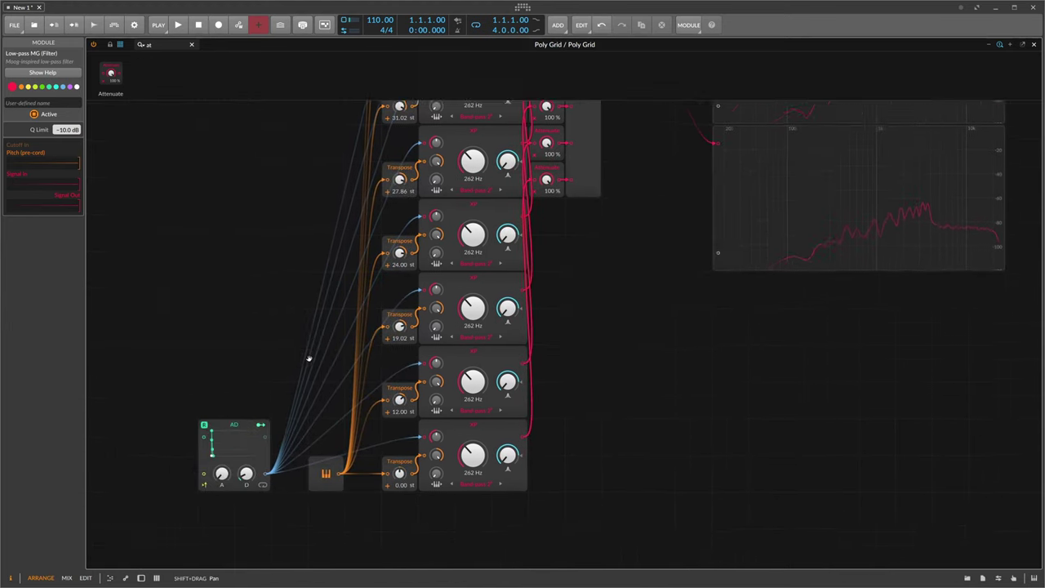
{"action": "left_click", "coordinate": [240, 435]}
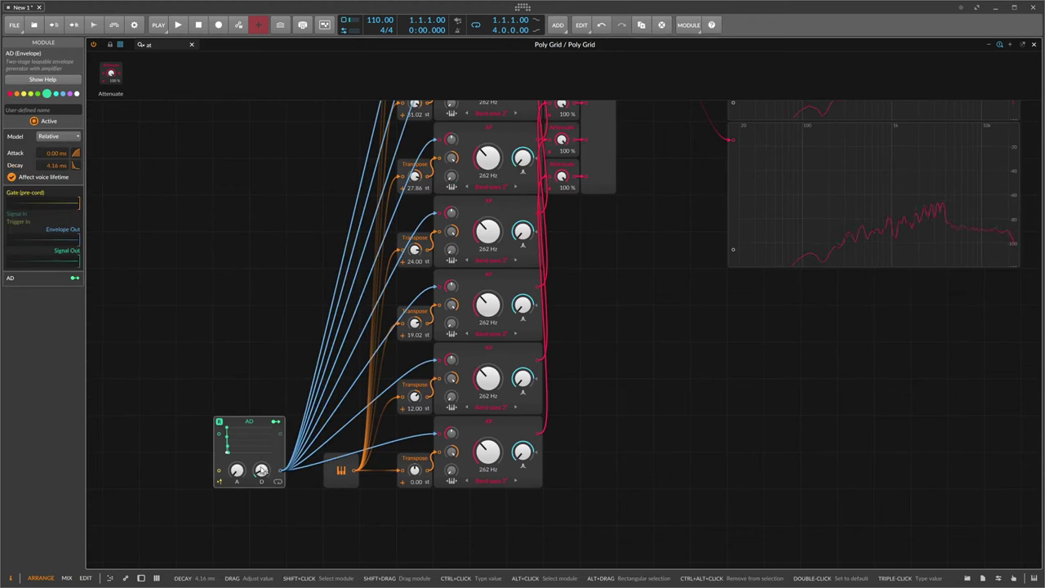
{"action": "mouse_move", "coordinate": [261, 471]}
{"action": "left_mouse_down"}
{"action": "mouse_move", "coordinate": [261, 480]}
{"action": "mouse_move", "coordinate": [280, 469]}
{"action": "left_mouse_up"}
{"action": "left_click_drag", "start_coordinate": [249, 427], "coordinate": [176, 427]}
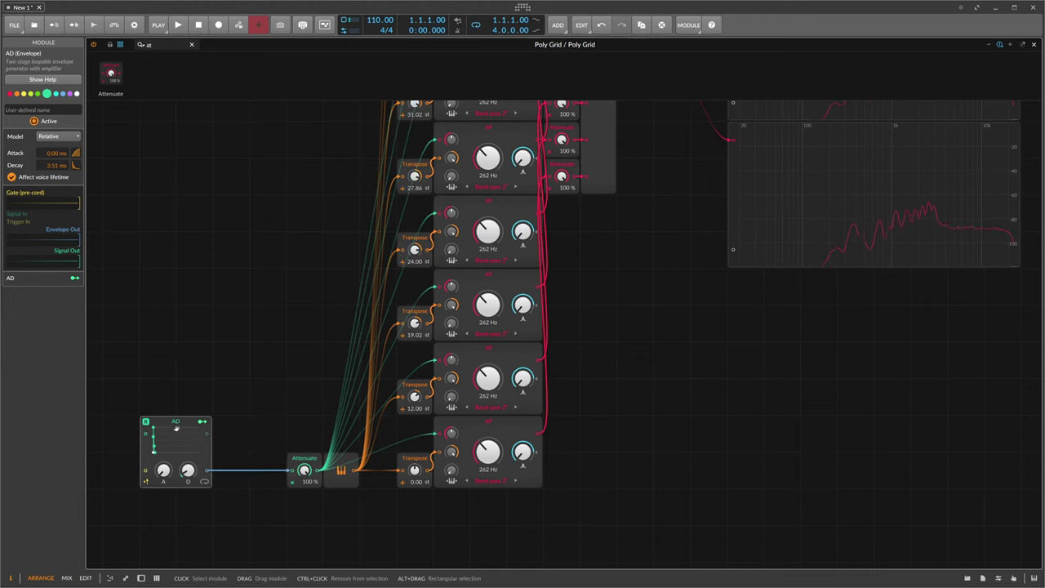
{"action": "left_click_drag", "start_coordinate": [243, 443], "coordinate": [341, 433]}
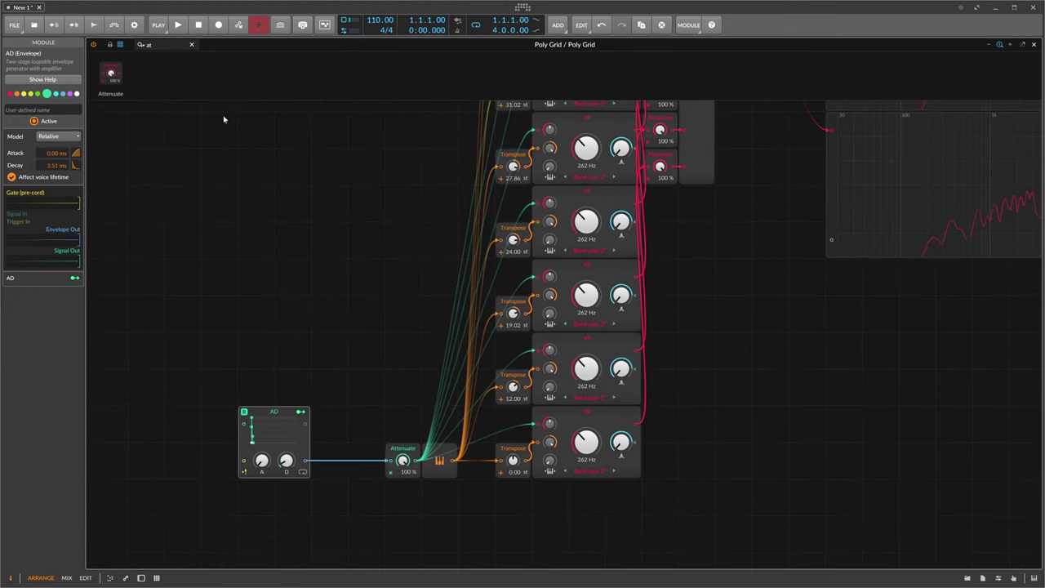
Insert a Noise module directly before the AD envelope so it feeds the envelope's signal input.
{"action": "left_click", "coordinate": [141, 45]}
{"action": "left_click", "coordinate": [148, 44]}
{"action": "type", "text": "noise"}
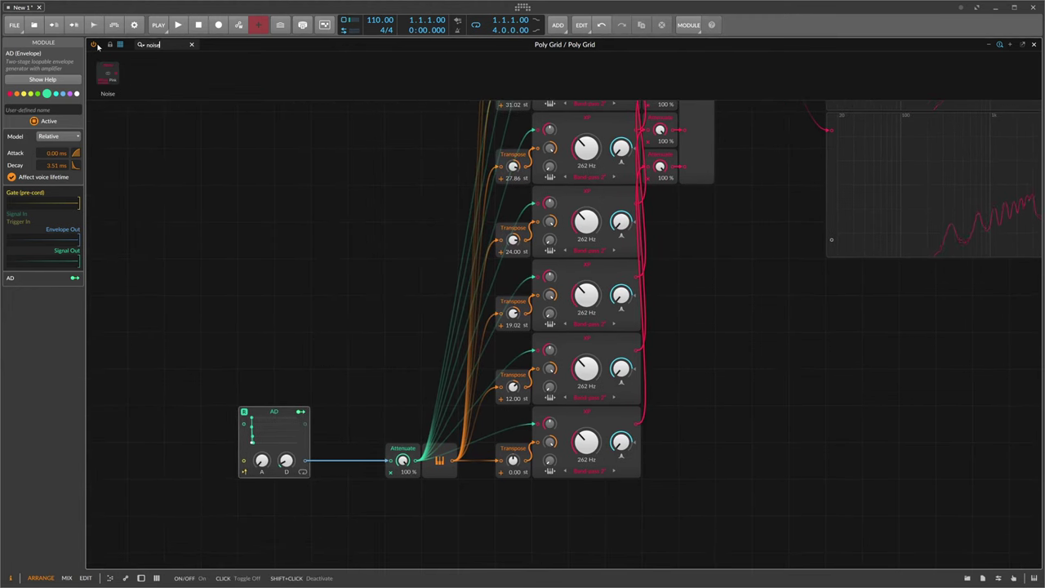
{"action": "left_click_drag", "start_coordinate": [112, 74], "coordinate": [219, 423]}
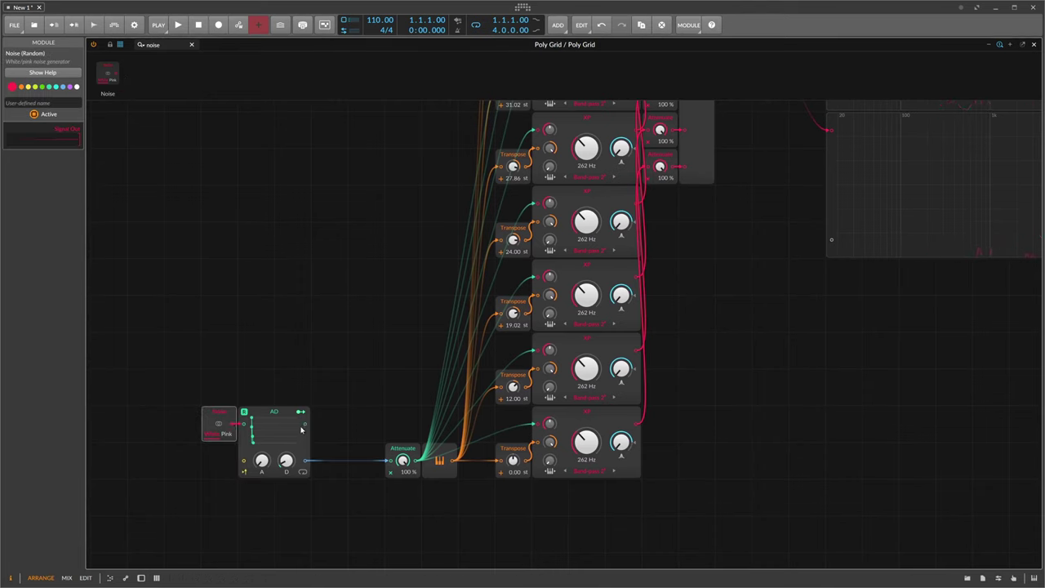
Connect the AD envelope's signal output to the Attenuate, using pink noise and a decay of 4.10 ms.
{"action": "left_click_drag", "start_coordinate": [377, 459], "coordinate": [389, 460]}
{"action": "left_click_drag", "start_coordinate": [286, 460], "coordinate": [286, 461]}
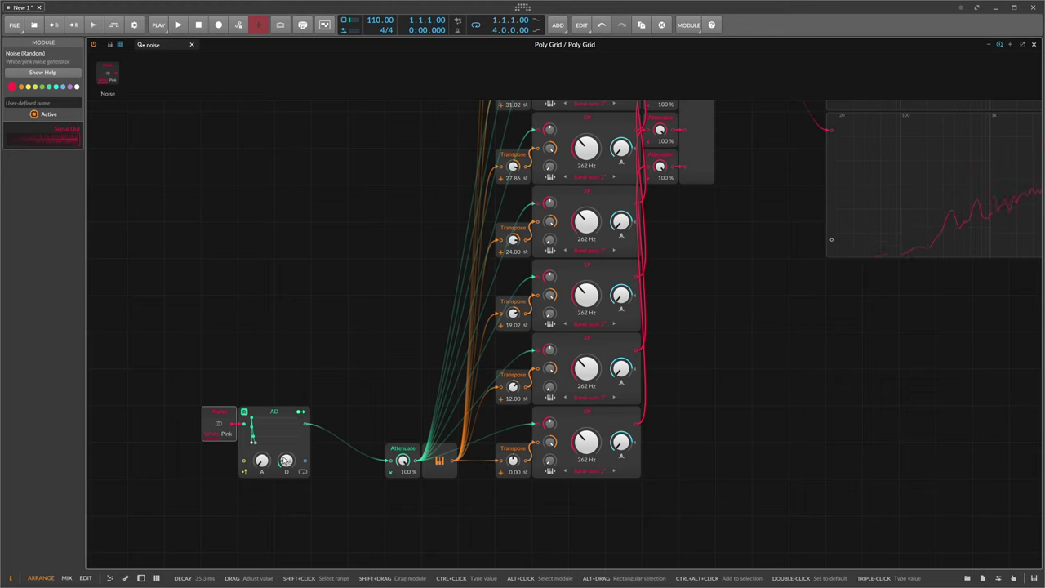
{"action": "left_click", "coordinate": [220, 428]}
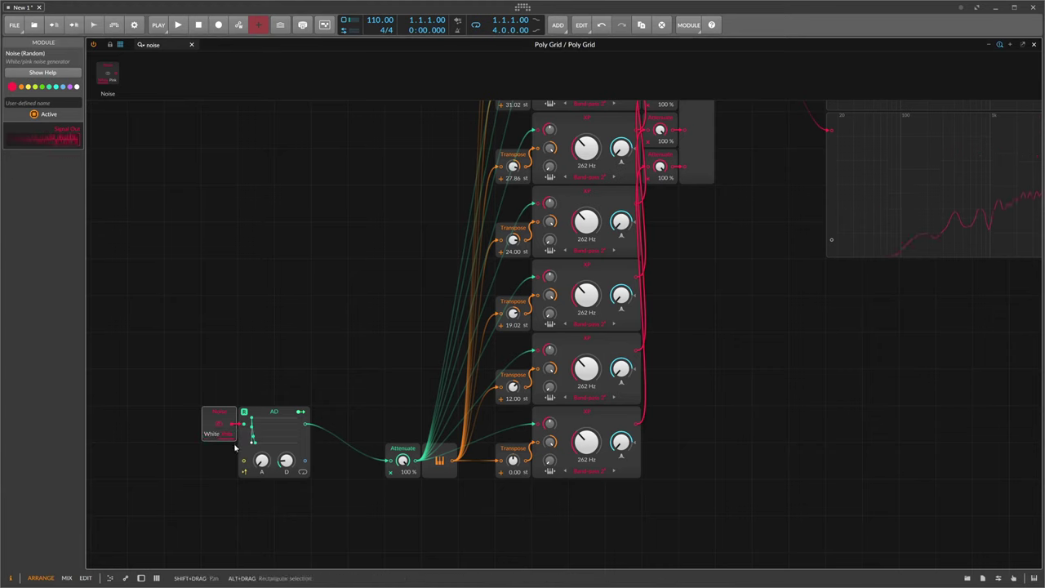
{"action": "left_click_drag", "start_coordinate": [285, 460], "coordinate": [285, 465]}
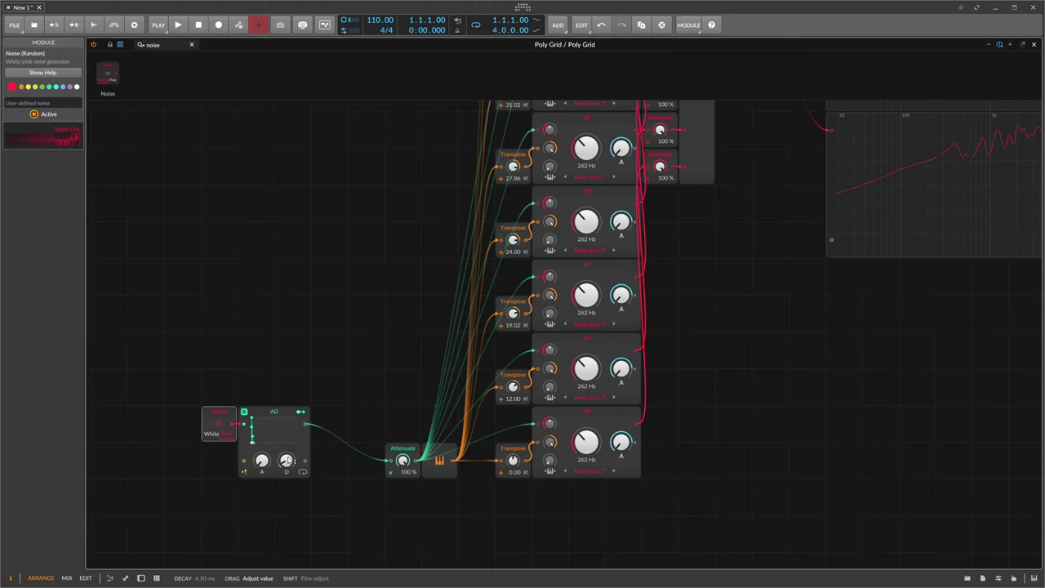
Lower the Low-pass MG cutoff to 6.49 kHz.
{"action": "scroll", "coordinate": [305, 432], "scroll_direction": "up", "scroll_amount": 6}
{"action": "left_click_drag", "start_coordinate": [344, 348], "coordinate": [139, 366]}
{"action": "left_click_drag", "start_coordinate": [565, 211], "coordinate": [565, 236]}
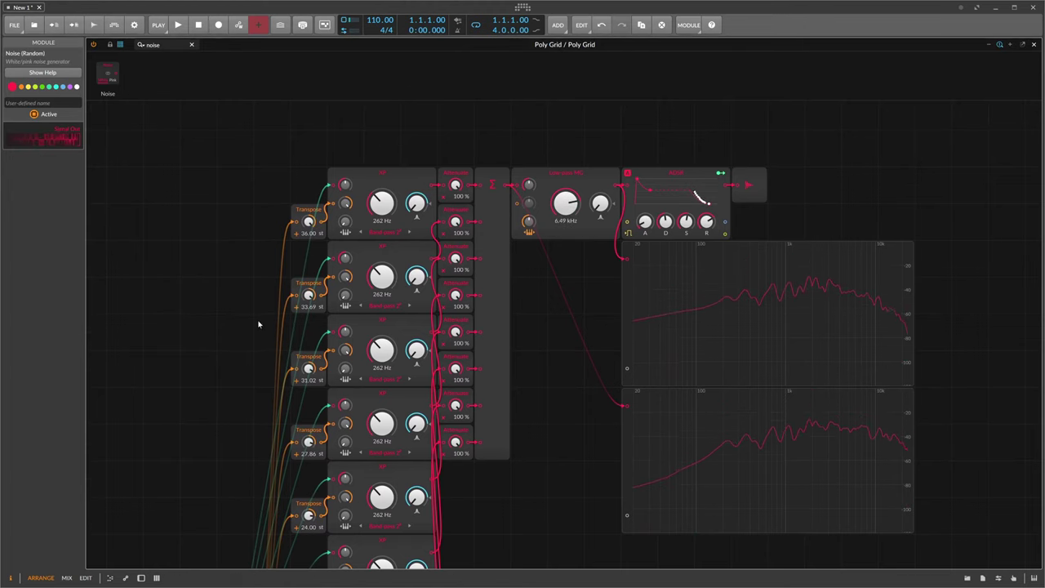
Connect the AD module's envelope output to the Attenuate in place of its signal output.
{"action": "scroll", "coordinate": [266, 285], "scroll_direction": "left", "scroll_amount": 5}
{"action": "scroll", "coordinate": [346, 219], "scroll_direction": "down", "scroll_amount": 7}
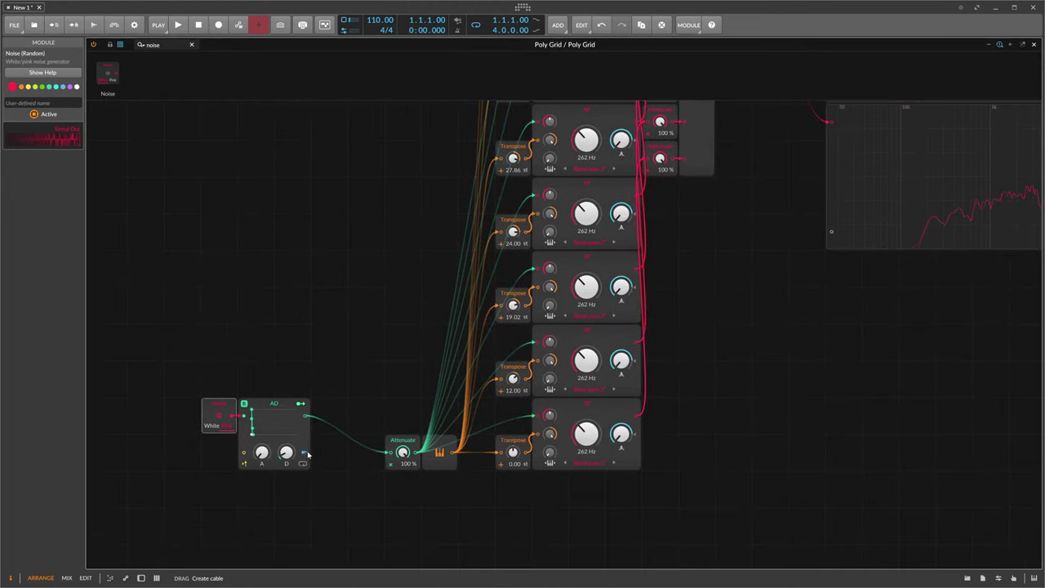
{"action": "left_click_drag", "start_coordinate": [377, 455], "coordinate": [390, 453]}
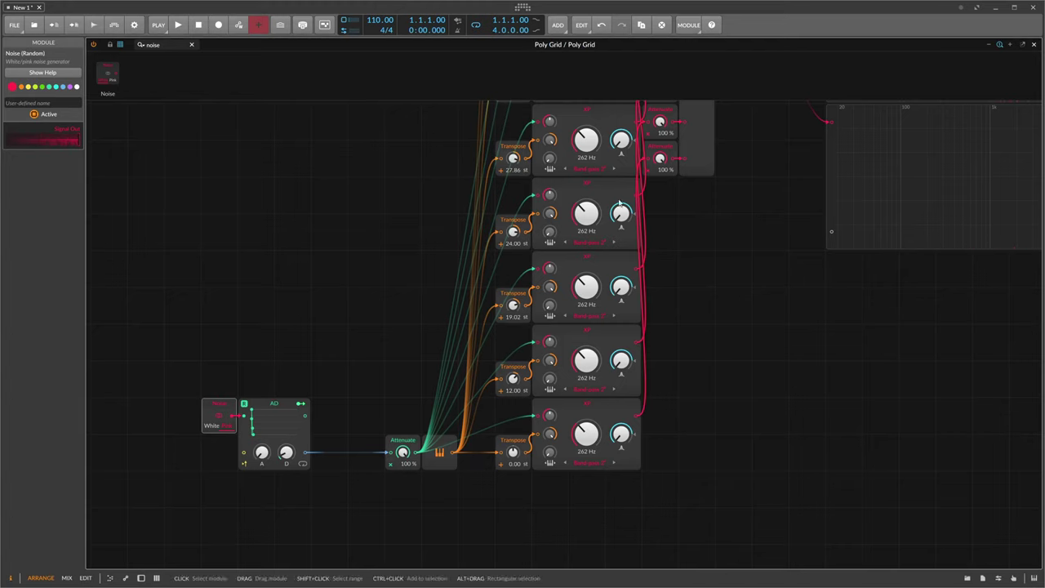
Try a Low-pass module between the AD envelope output and the Attenuate, and delete it again.
{"action": "left_click_drag", "start_coordinate": [164, 45], "coordinate": [79, 48]}
{"action": "type", "text": "low"}
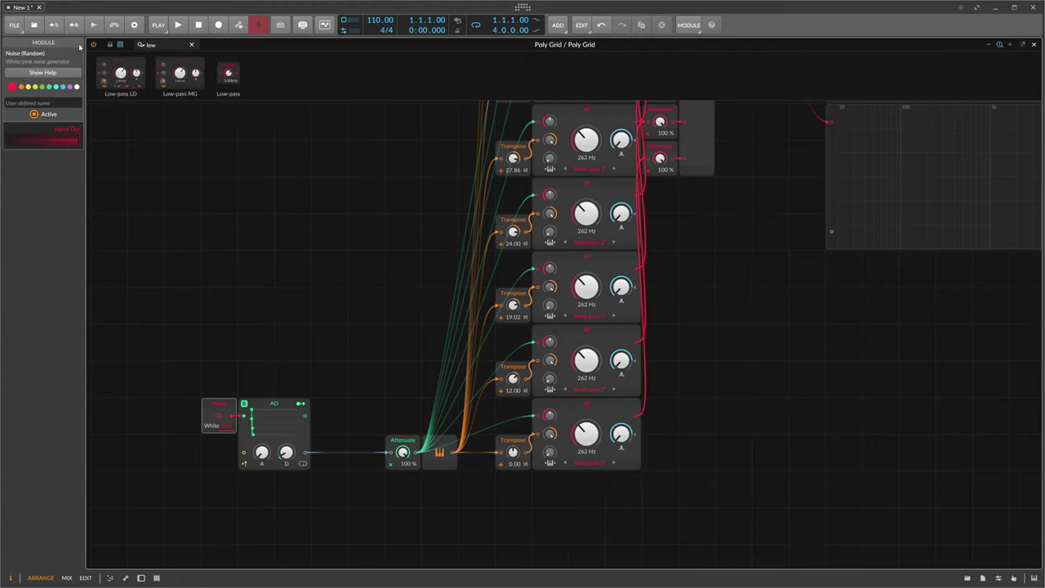
{"action": "left_click_drag", "start_coordinate": [231, 79], "coordinate": [365, 462]}
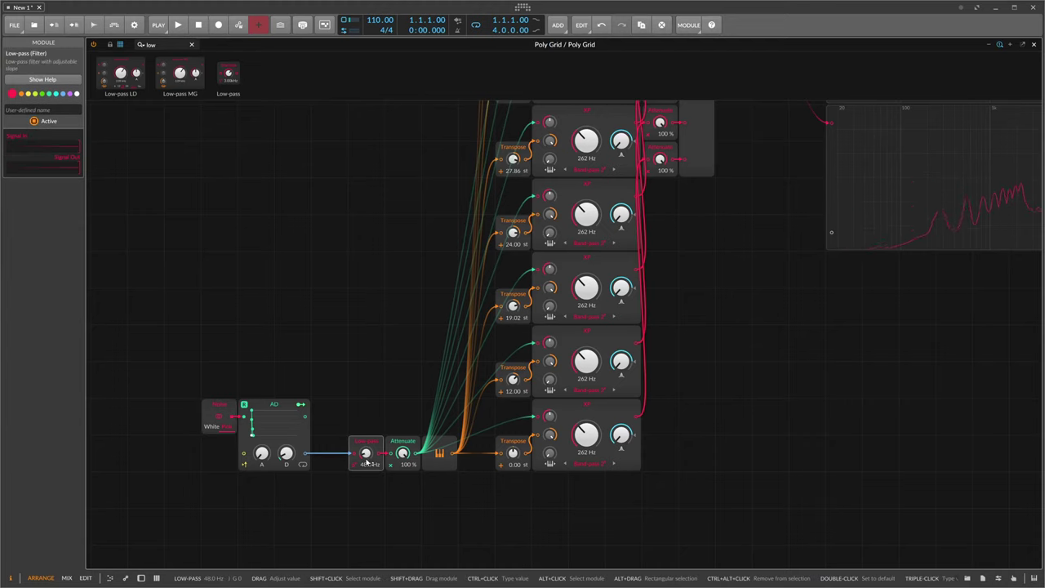
{"action": "key", "text": "Delete"}
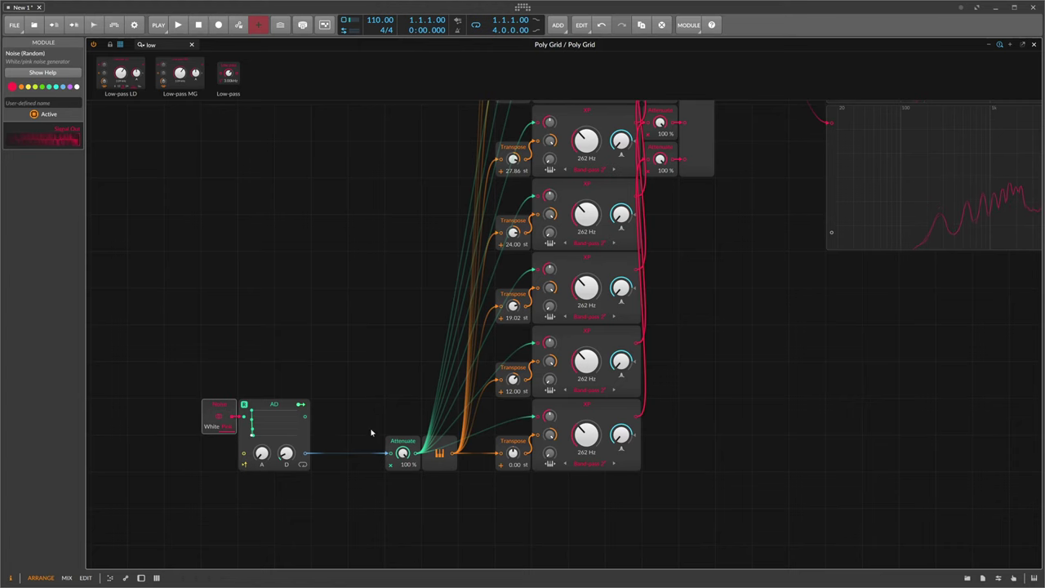
Add a second Macro modulator to the Poly Grid device and name it Distribution.
{"action": "left_click_drag", "start_coordinate": [400, 301], "coordinate": [228, 456]}
{"action": "left_click_drag", "start_coordinate": [254, 335], "coordinate": [227, 432]}
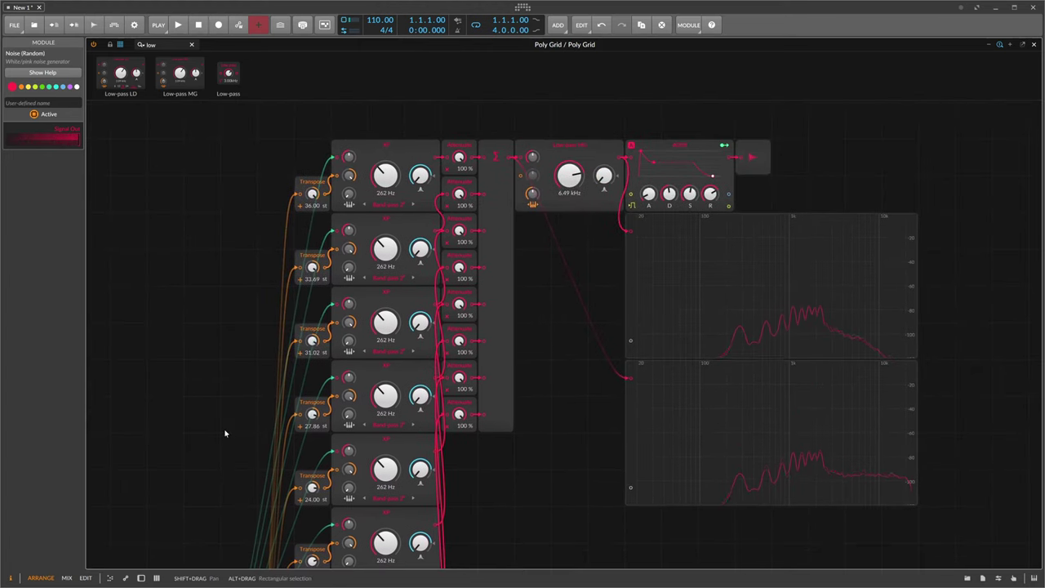
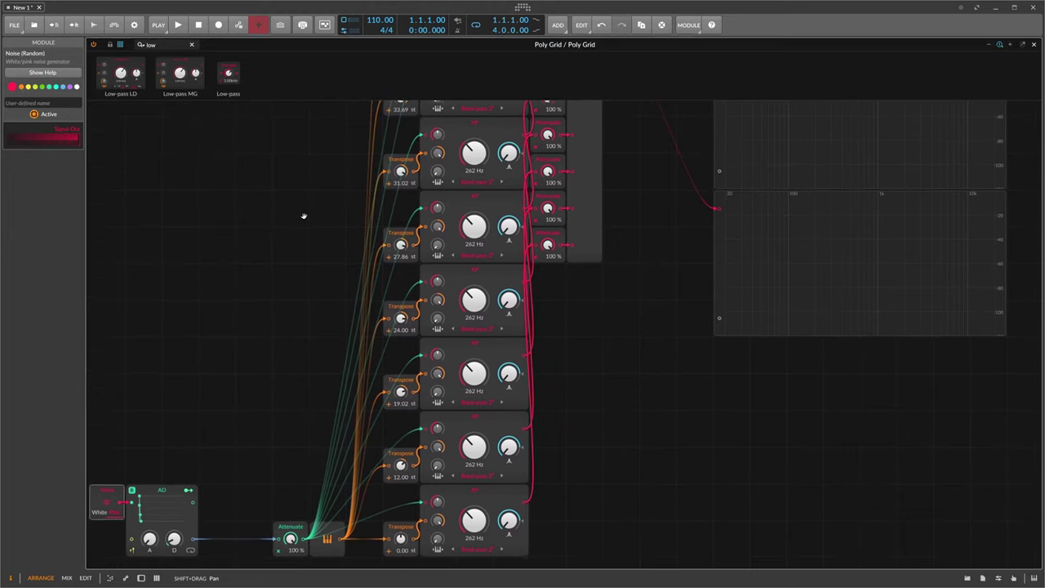
{"action": "left_click", "coordinate": [141, 578]}
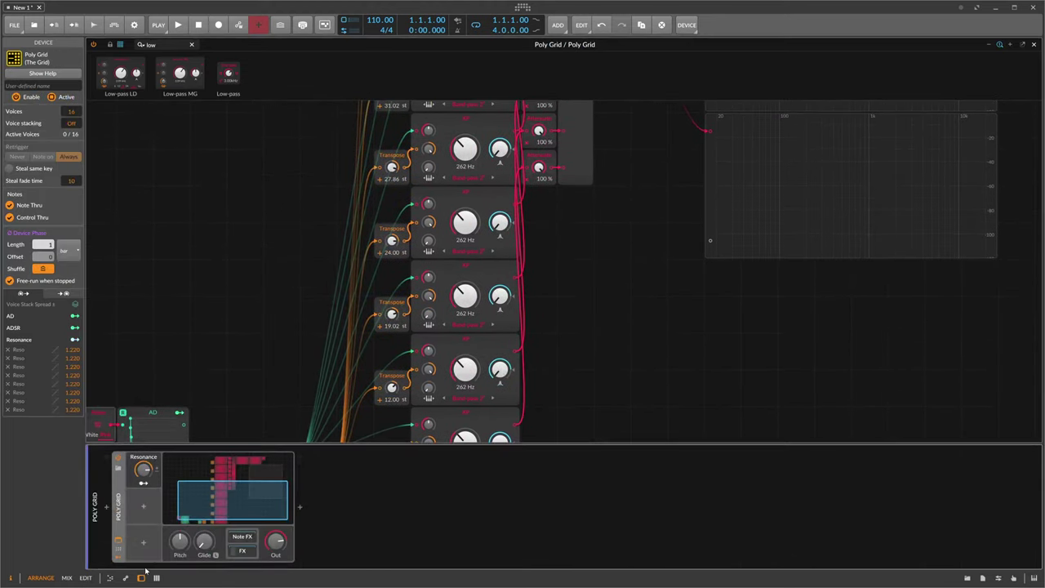
{"action": "left_click", "coordinate": [143, 508]}
{"action": "type", "text": "mac"}
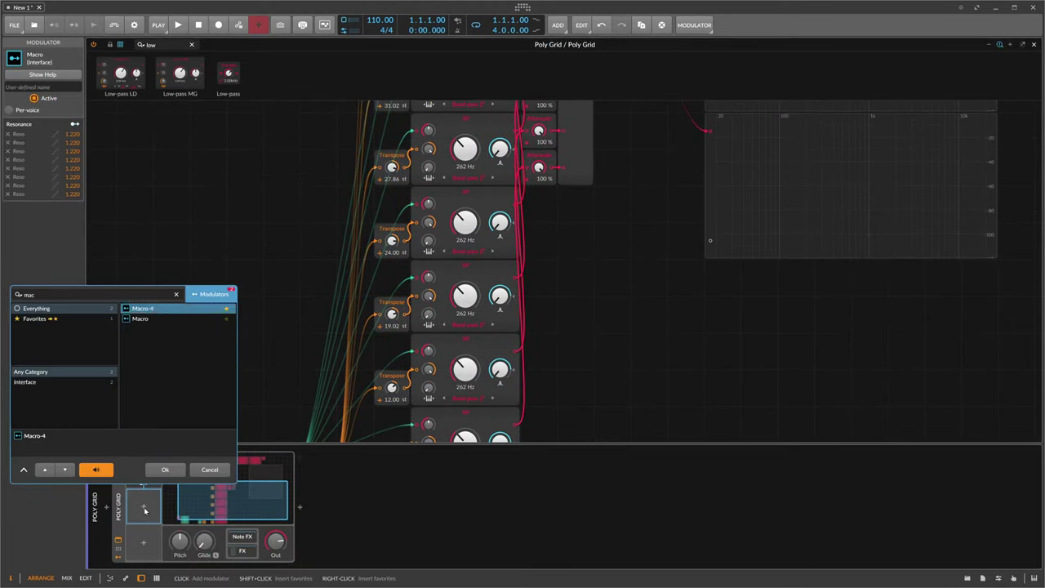
{"action": "key", "text": "Return"}
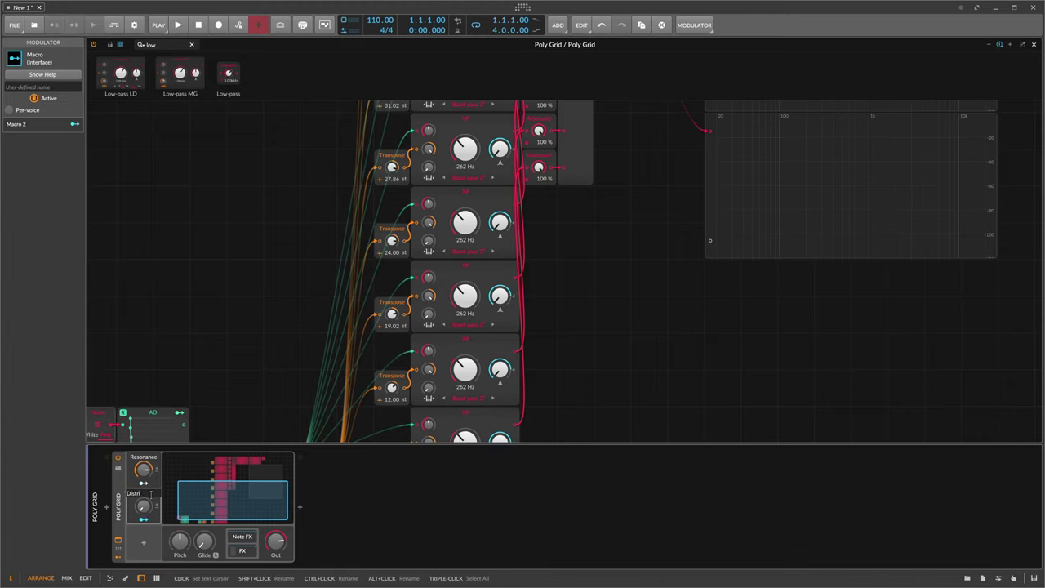
{"action": "left_click", "coordinate": [151, 495]}
{"action": "type", "text": "Distribution"}
{"action": "key", "text": "Return"}
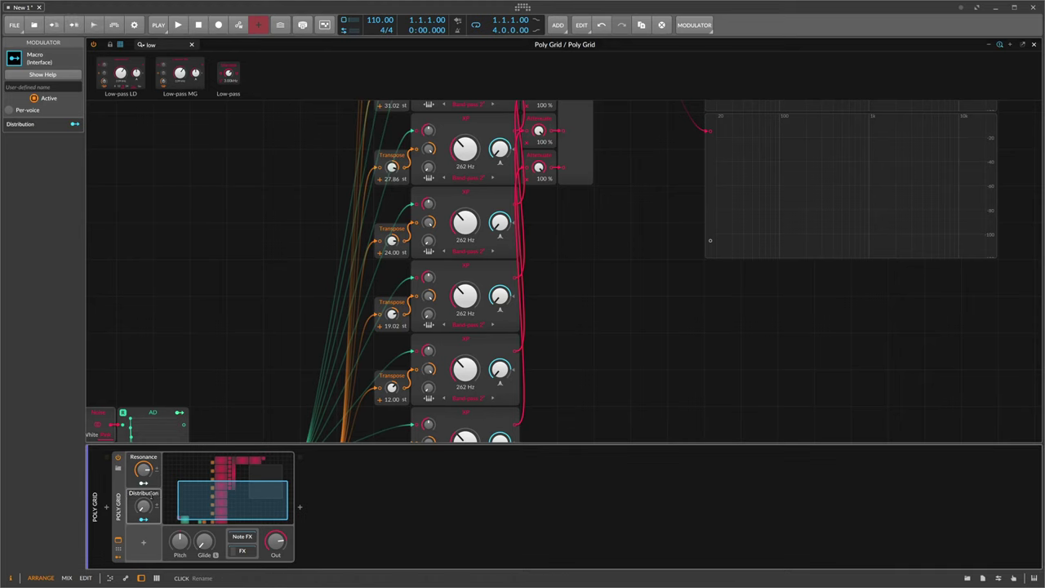
Map the Distribution macro to the cutoff modulation amounts of the upper seven band-pass filters, with roughly -0.50 to -1.03 each.
{"action": "left_click", "coordinate": [143, 520]}
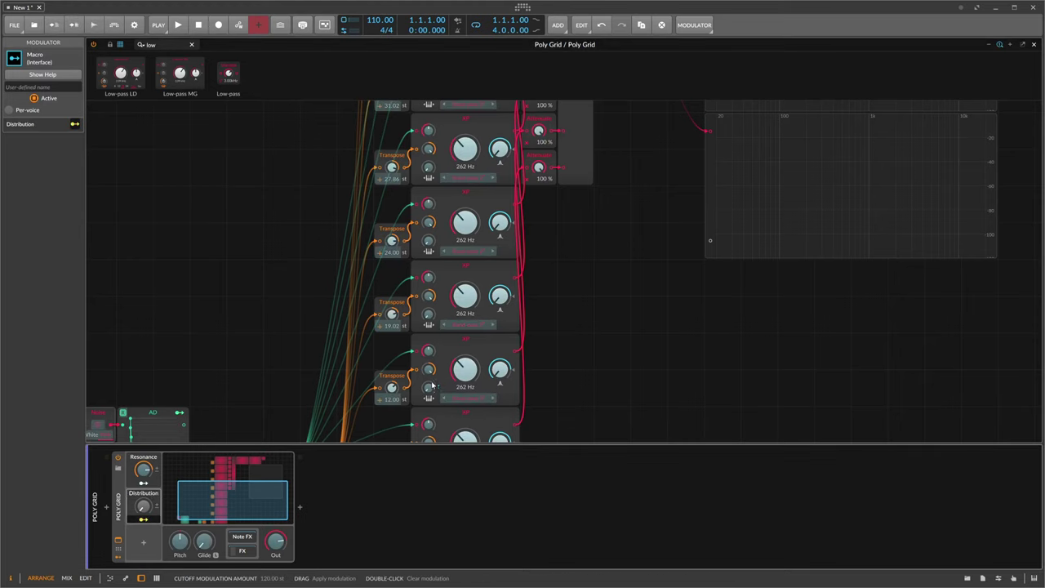
{"action": "scroll", "coordinate": [374, 421], "scroll_direction": "down", "scroll_amount": 3}
{"action": "scroll", "coordinate": [429, 375], "scroll_direction": "up", "scroll_amount": 2}
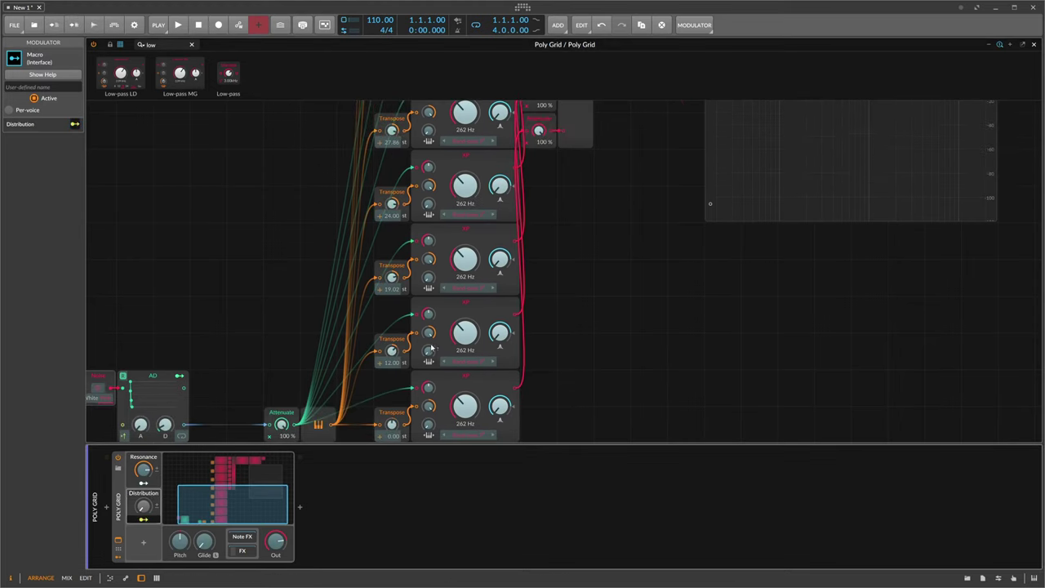
{"action": "left_click_drag", "start_coordinate": [428, 332], "coordinate": [429, 359]}
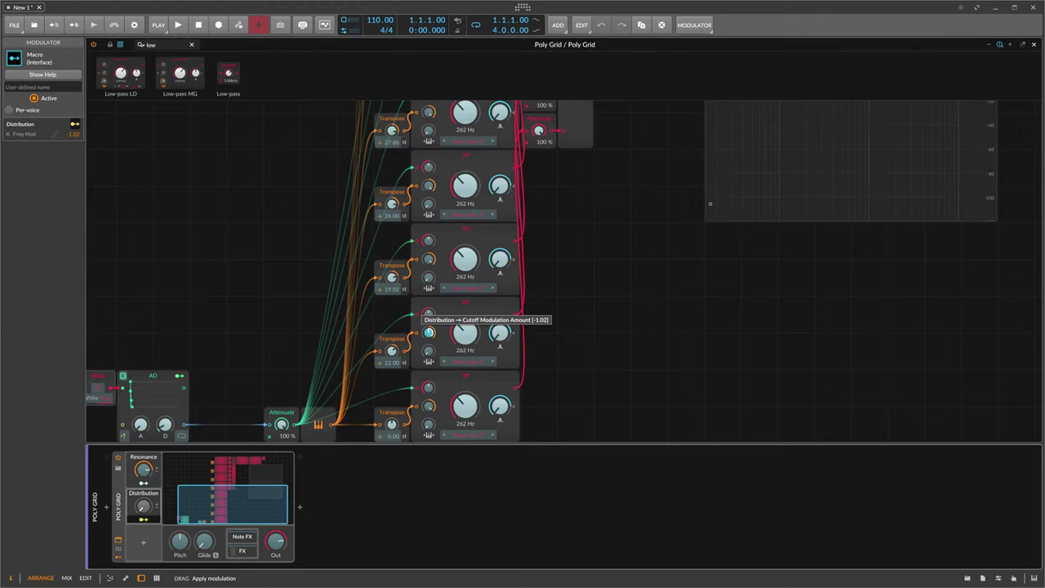
{"action": "scroll", "coordinate": [428, 332], "scroll_direction": "up", "scroll_amount": 3}
{"action": "left_click_drag", "start_coordinate": [428, 333], "coordinate": [429, 367]}
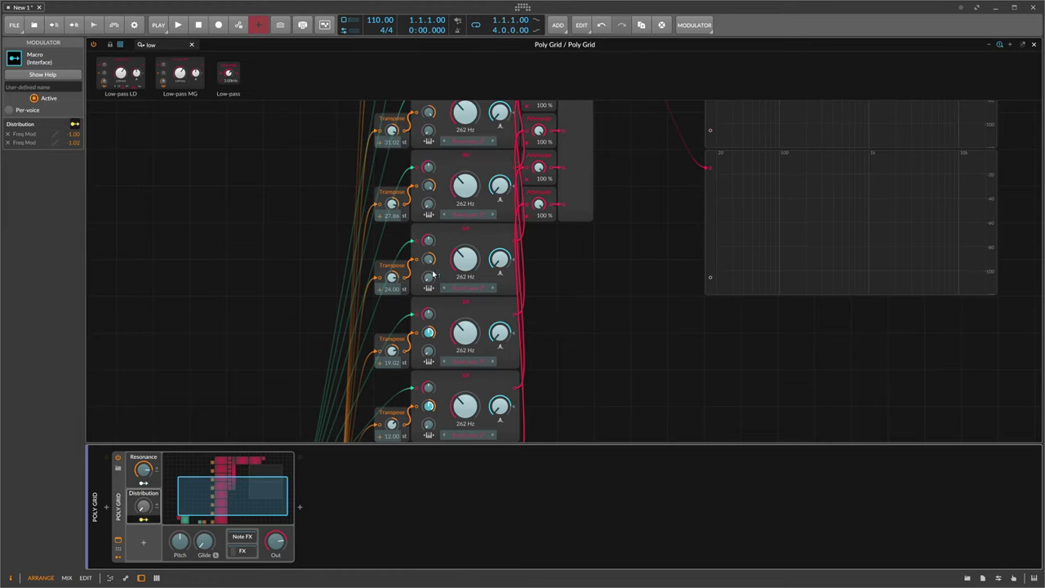
{"action": "left_click_drag", "start_coordinate": [429, 259], "coordinate": [429, 283]}
{"action": "left_click_drag", "start_coordinate": [429, 185], "coordinate": [429, 215]}
{"action": "scroll", "coordinate": [429, 188], "scroll_direction": "up", "scroll_amount": 2}
{"action": "scroll", "coordinate": [431, 200], "scroll_direction": "up", "scroll_amount": 2}
{"action": "scroll", "coordinate": [430, 200], "scroll_direction": "up", "scroll_amount": 1}
{"action": "left_click_drag", "start_coordinate": [428, 124], "coordinate": [428, 142]}
{"action": "scroll", "coordinate": [422, 151], "scroll_direction": "up", "scroll_amount": 3}
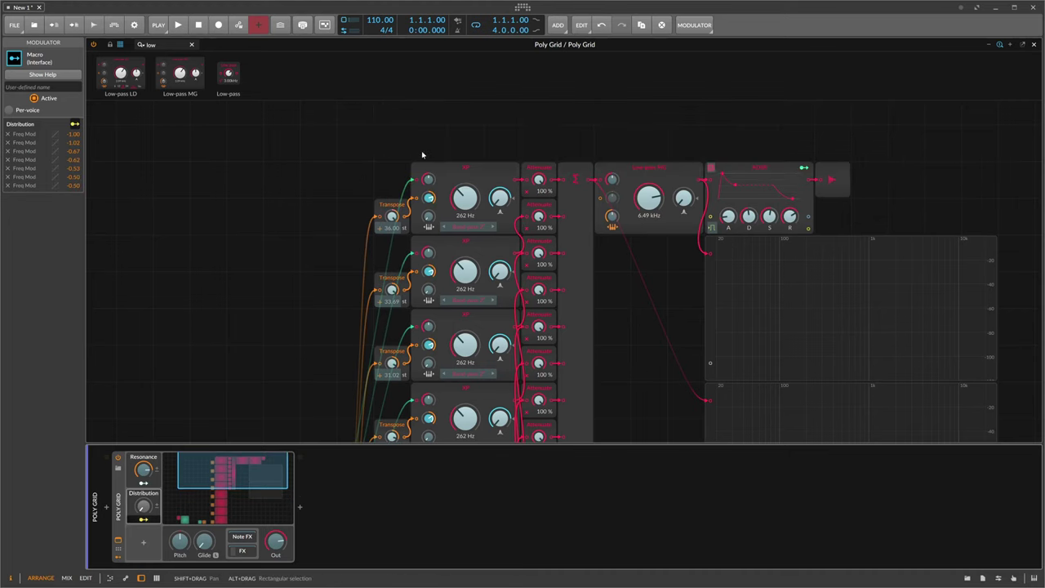
Set the first six modulation amounts in the Distribution macro's target list to exactly -1.
{"action": "double_click", "coordinate": [72, 133]}
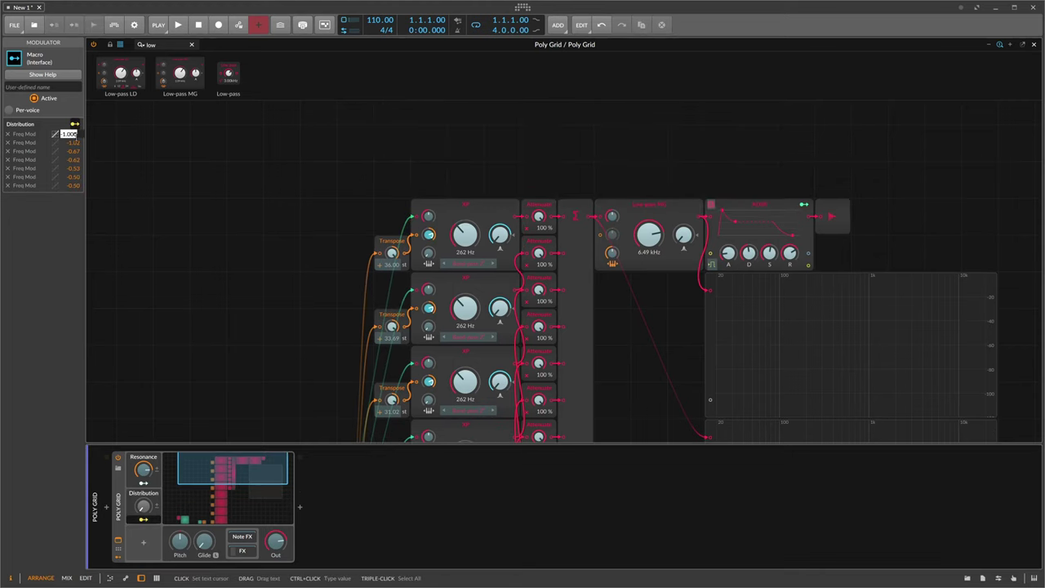
{"action": "double_click", "coordinate": [57, 142]}
{"action": "type", "text": "-1"}
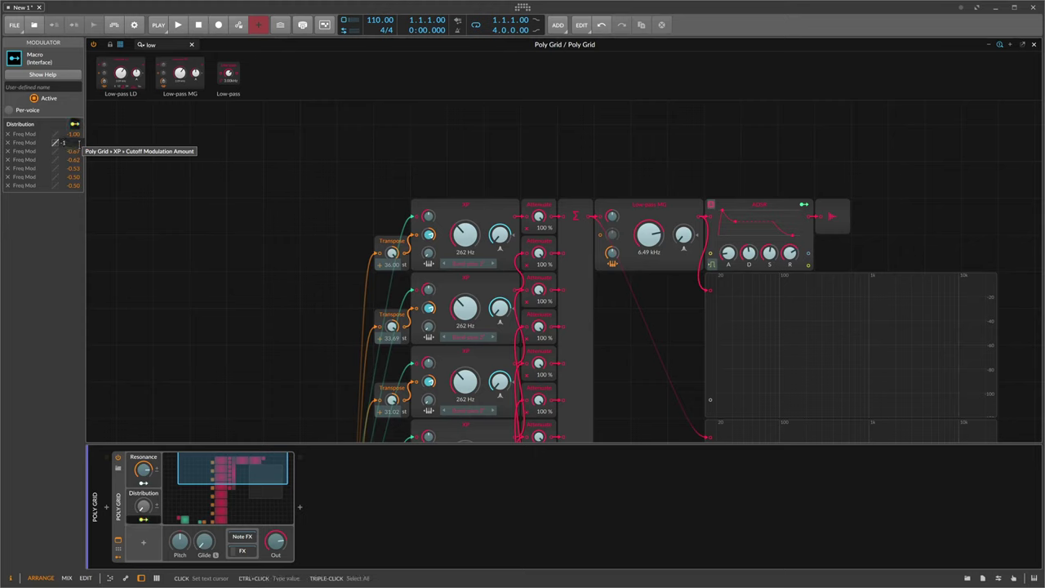
{"action": "key", "text": "Return"}
{"action": "double_click", "coordinate": [72, 151]}
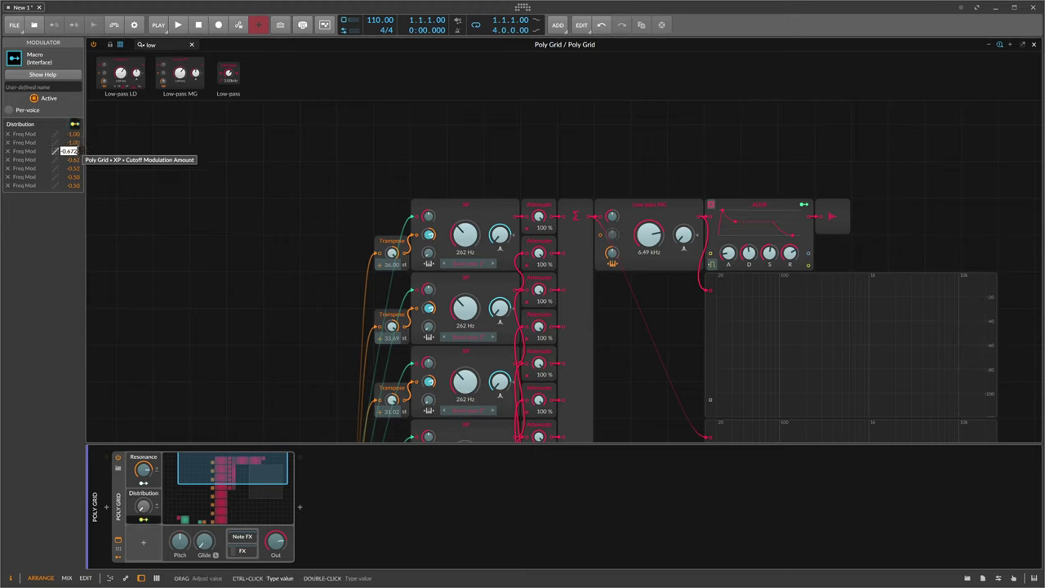
{"action": "key", "text": "Return"}
{"action": "double_click", "coordinate": [72, 160]}
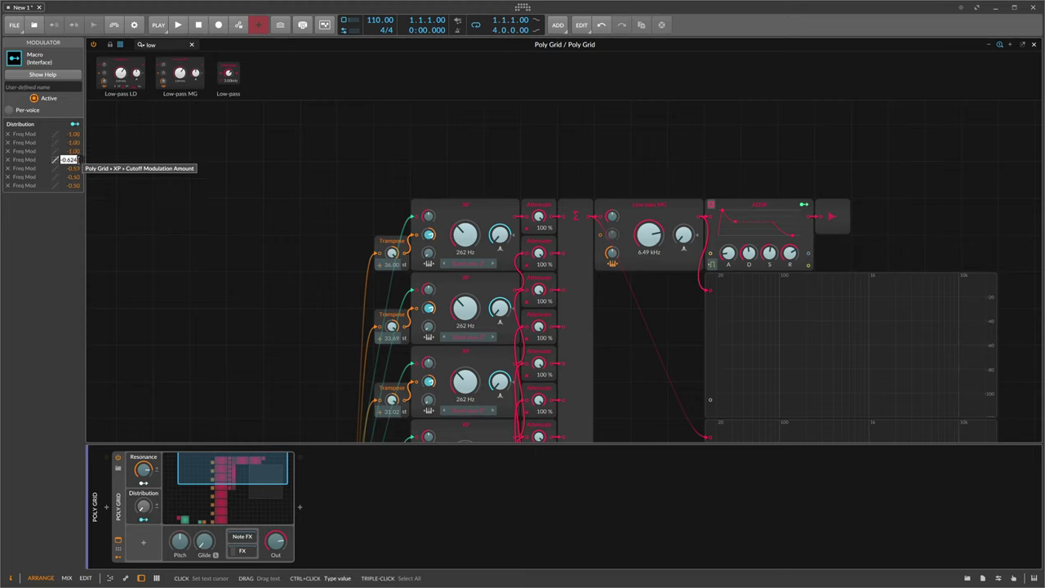
{"action": "type", "text": "-1"}
{"action": "key", "text": "Return"}
{"action": "double_click", "coordinate": [74, 168]}
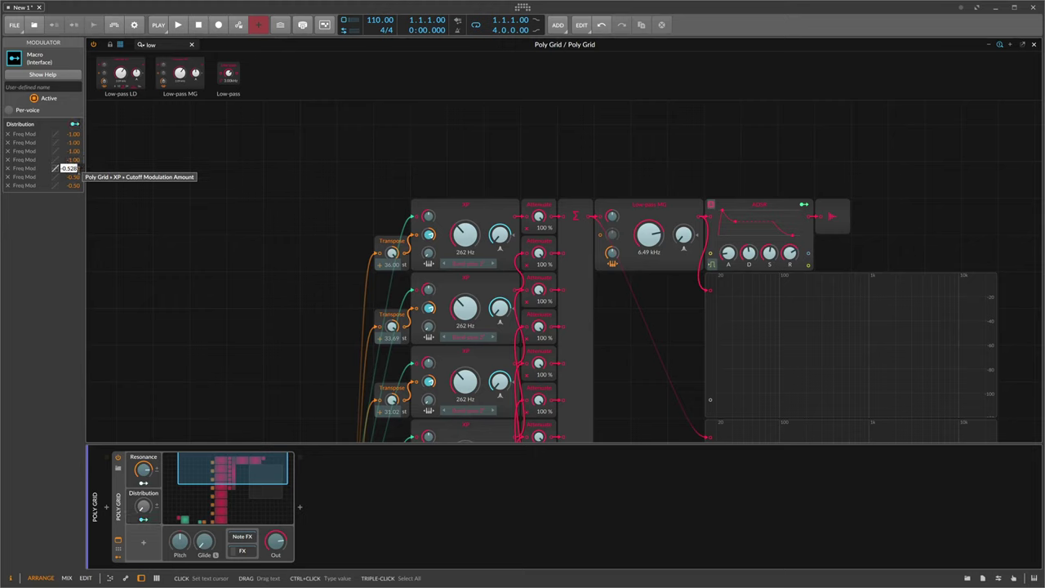
{"action": "type", "text": "-1"}
{"action": "key", "text": "Return"}
{"action": "double_click", "coordinate": [74, 177]}
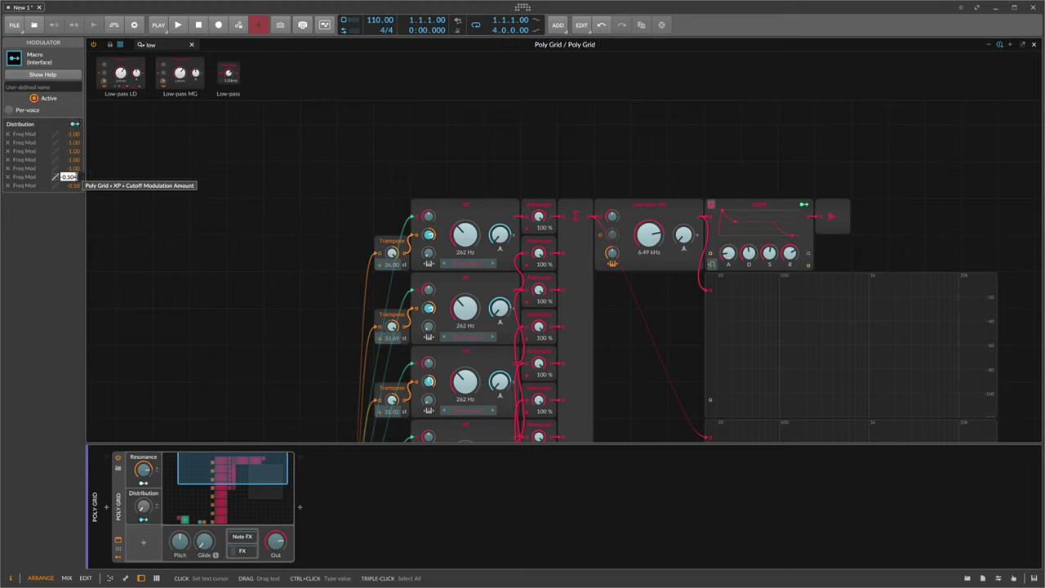
{"action": "type", "text": "-1"}
{"action": "key", "text": "Return"}
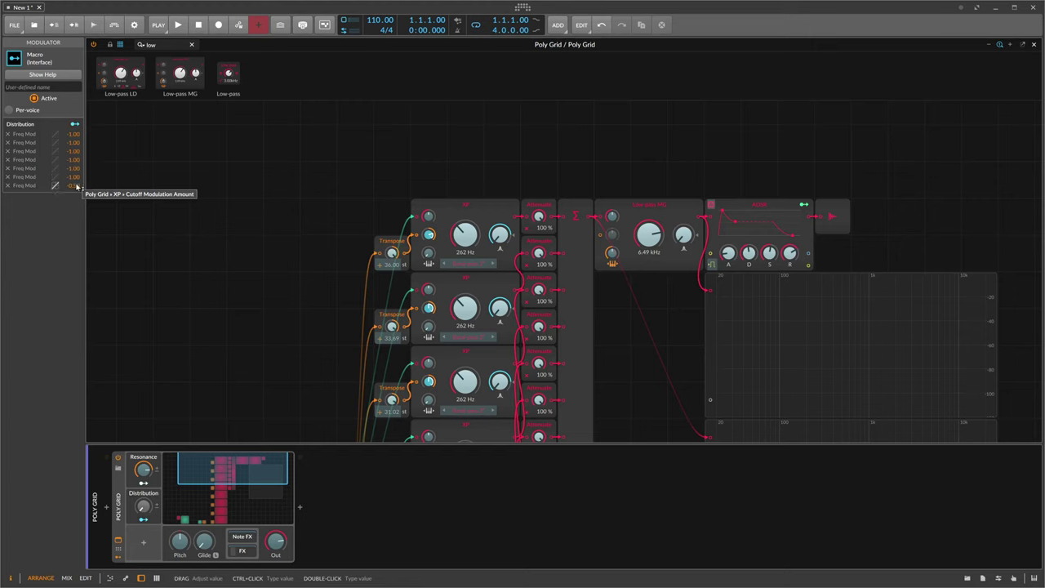
Try -1 for the seventh and -2 for the third modulation amount of the Distribution macro.
{"action": "double_click", "coordinate": [74, 185]}
{"action": "type", "text": "-1"}
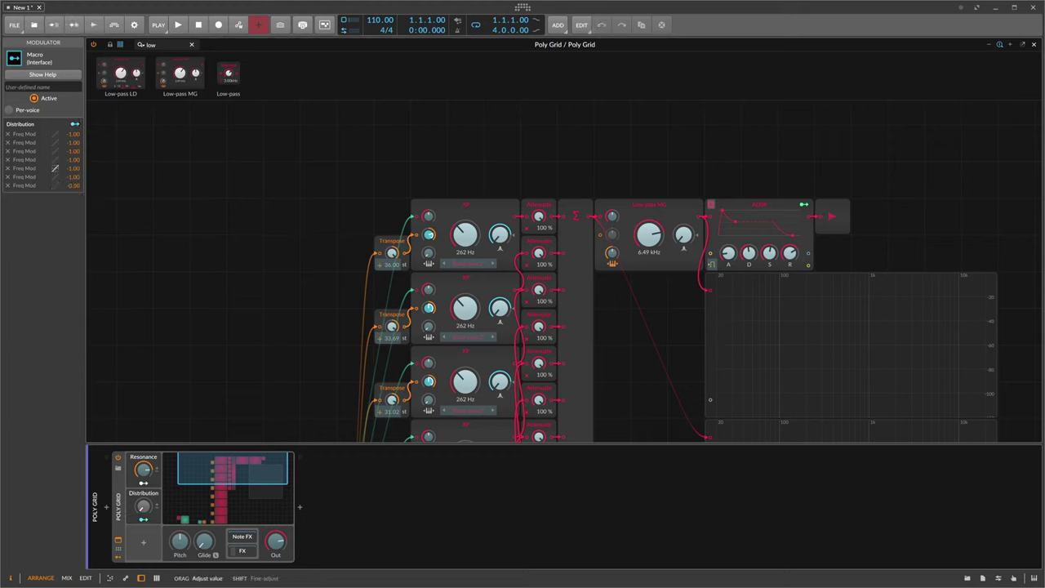
{"action": "double_click", "coordinate": [79, 151]}
{"action": "type", "text": "-2"}
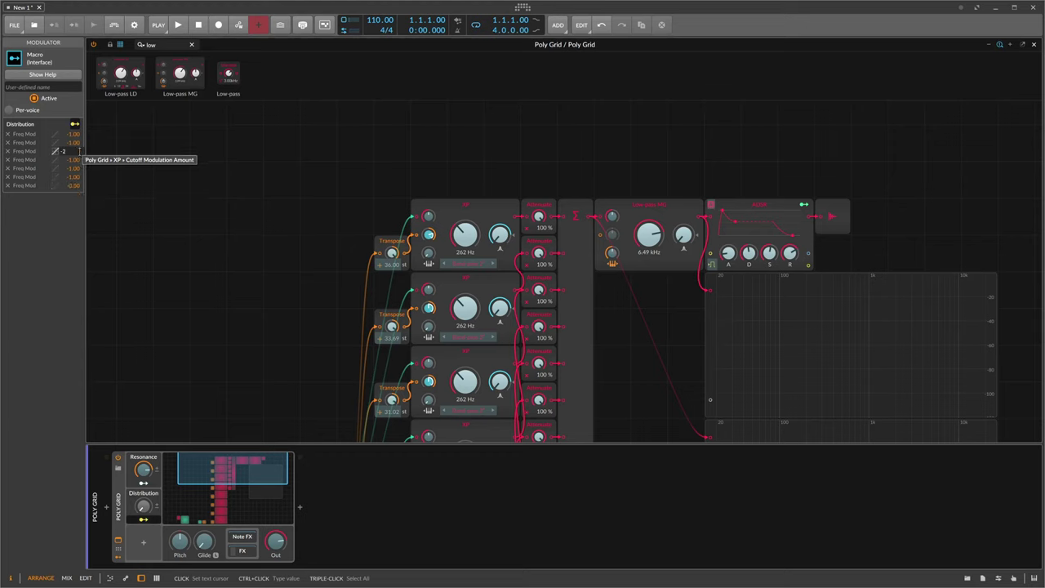
{"action": "key", "text": "Return"}
{"action": "double_click", "coordinate": [79, 160]}
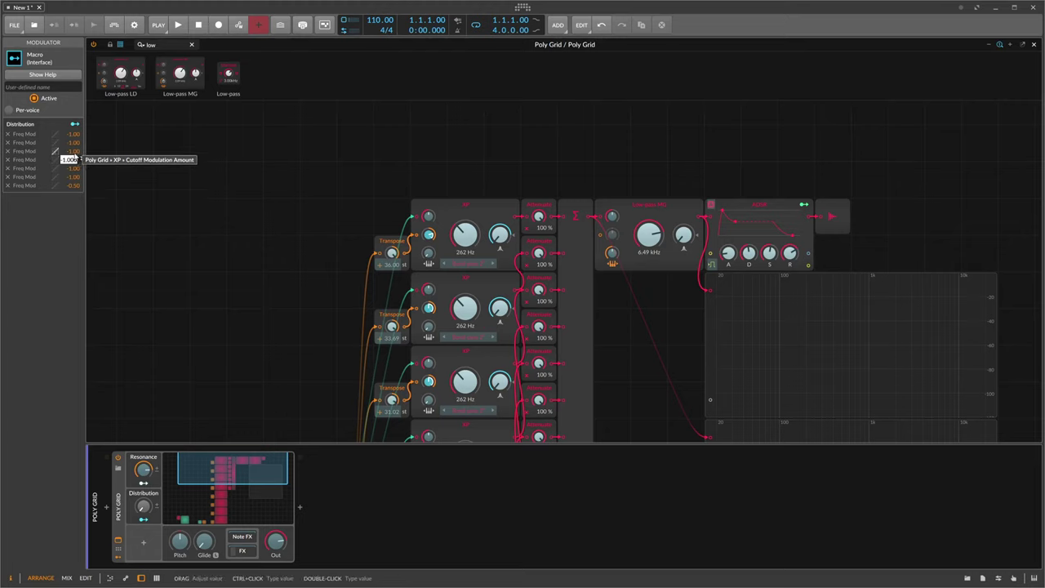
{"action": "double_click", "coordinate": [75, 152]}
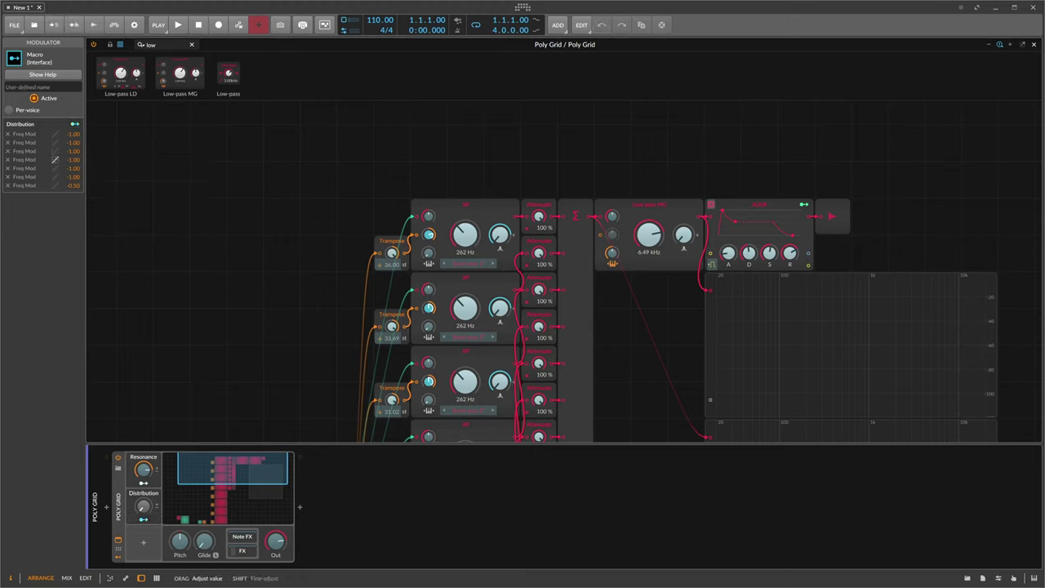
Set the seventh Distribution modulation amount to -1 and sweep the macro up to 100 % and back to its minimum.
{"action": "double_click", "coordinate": [71, 185]}
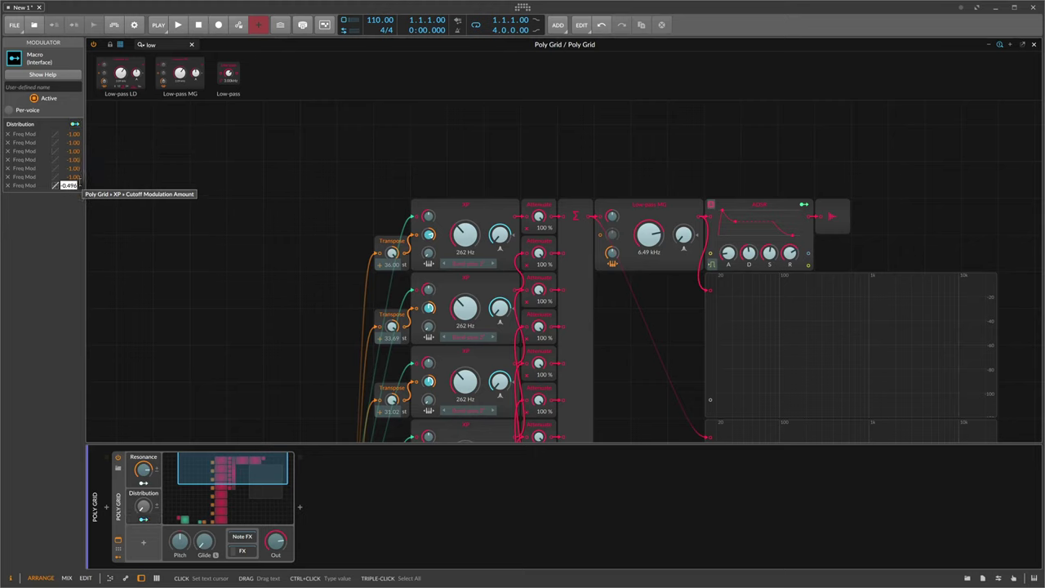
{"action": "type", "text": "-1"}
{"action": "key", "text": "Return"}
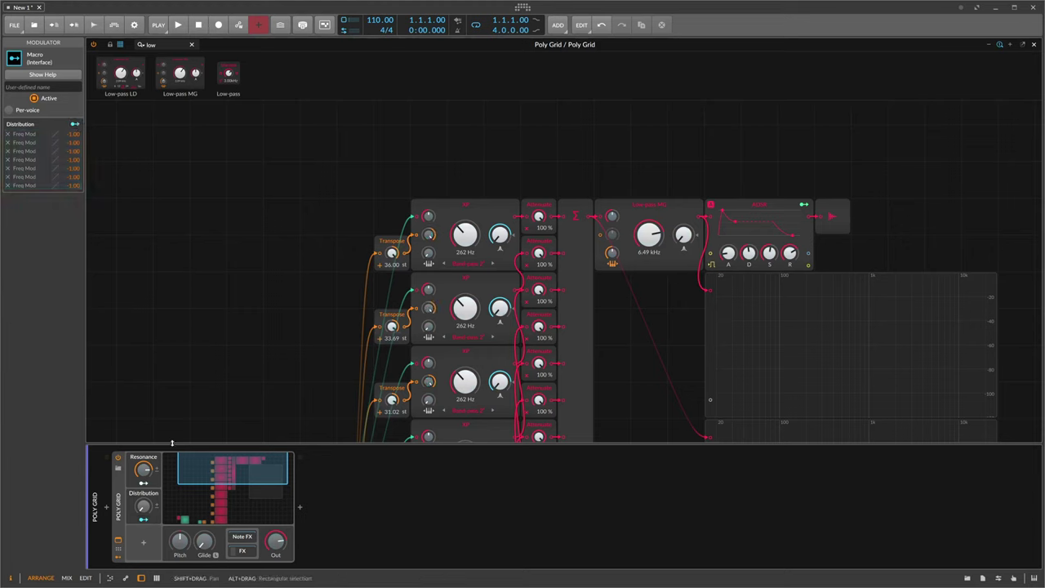
{"action": "left_click_drag", "start_coordinate": [143, 506], "coordinate": [144, 467]}
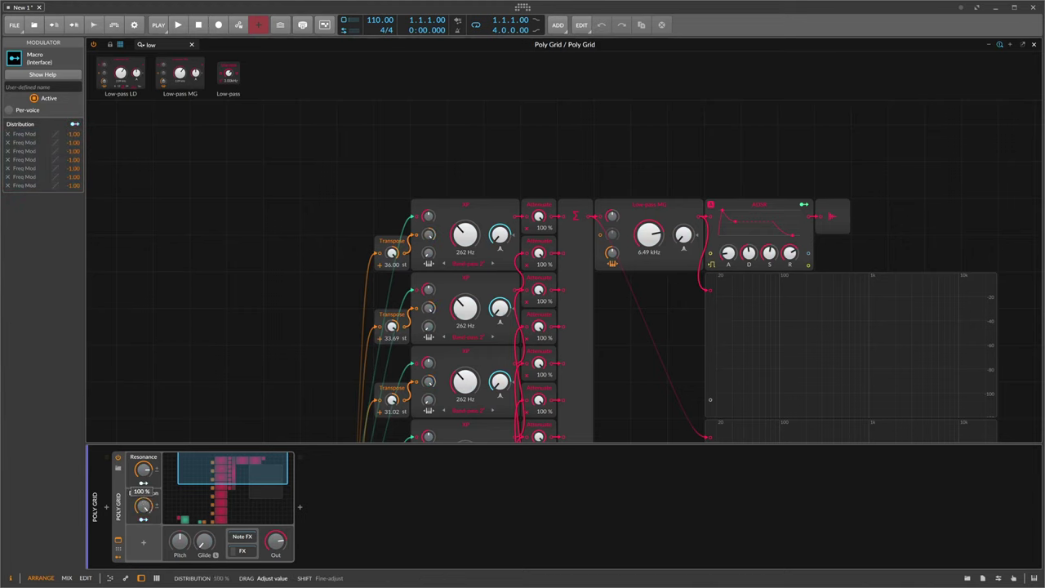
{"action": "left_click_drag", "start_coordinate": [144, 506], "coordinate": [143, 572]}
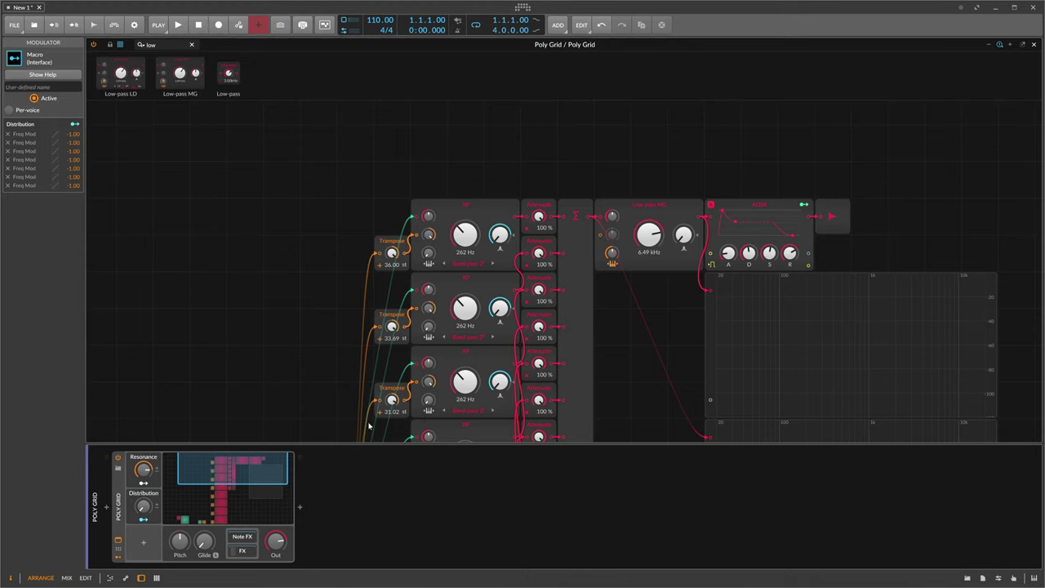
Audition the Distribution macro by sweeping it up to about 97 %, through about 62 % and back to its minimum.
{"action": "scroll", "coordinate": [355, 332], "scroll_direction": "down", "scroll_amount": 3}
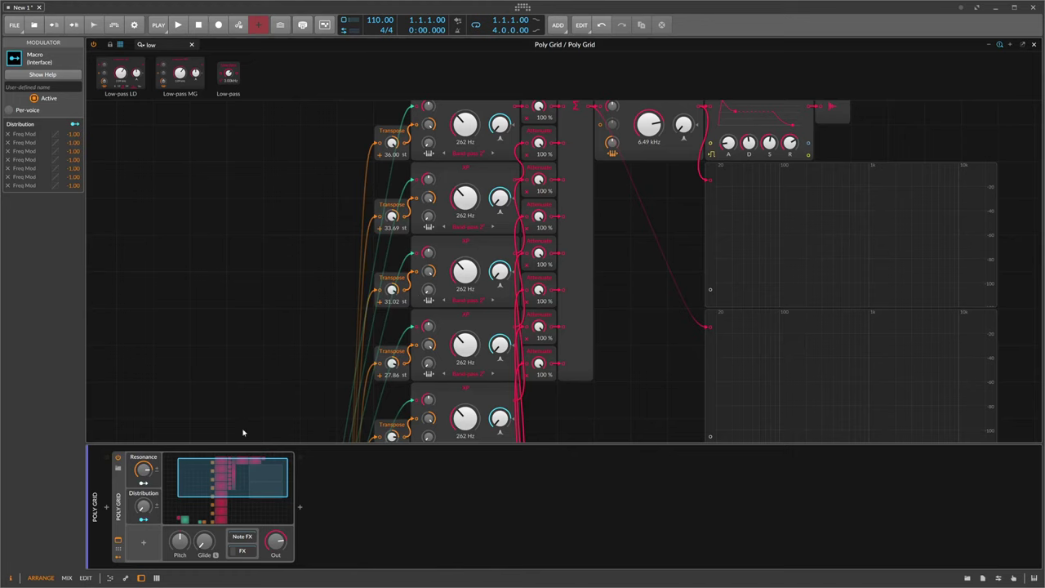
{"action": "left_click_drag", "start_coordinate": [142, 508], "coordinate": [143, 419]}
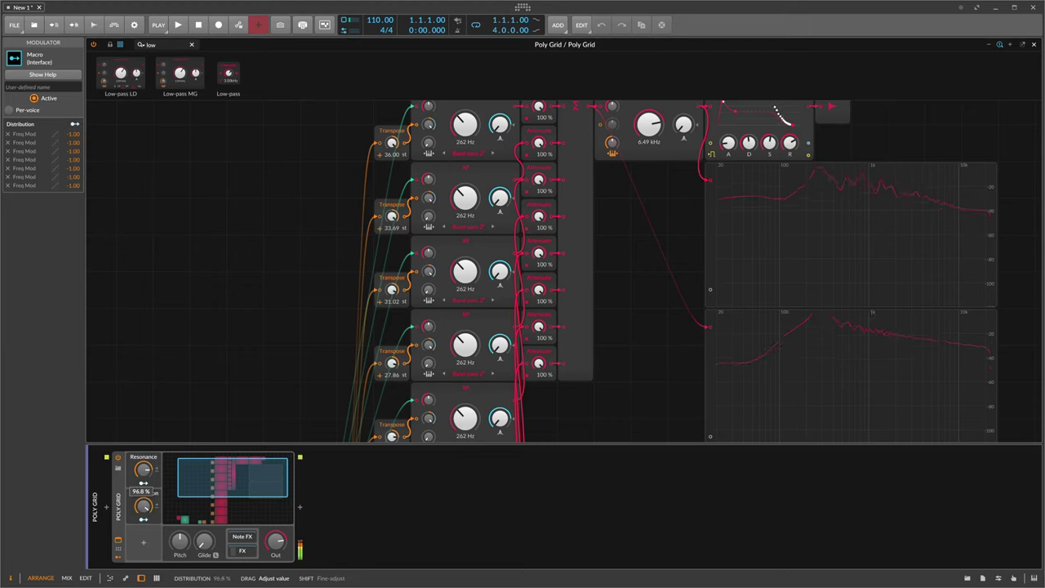
{"action": "mouse_move", "coordinate": [143, 464]}
{"action": "left_mouse_down"}
{"action": "mouse_move", "coordinate": [143, 482]}
{"action": "mouse_move", "coordinate": [143, 471]}
{"action": "left_mouse_up"}
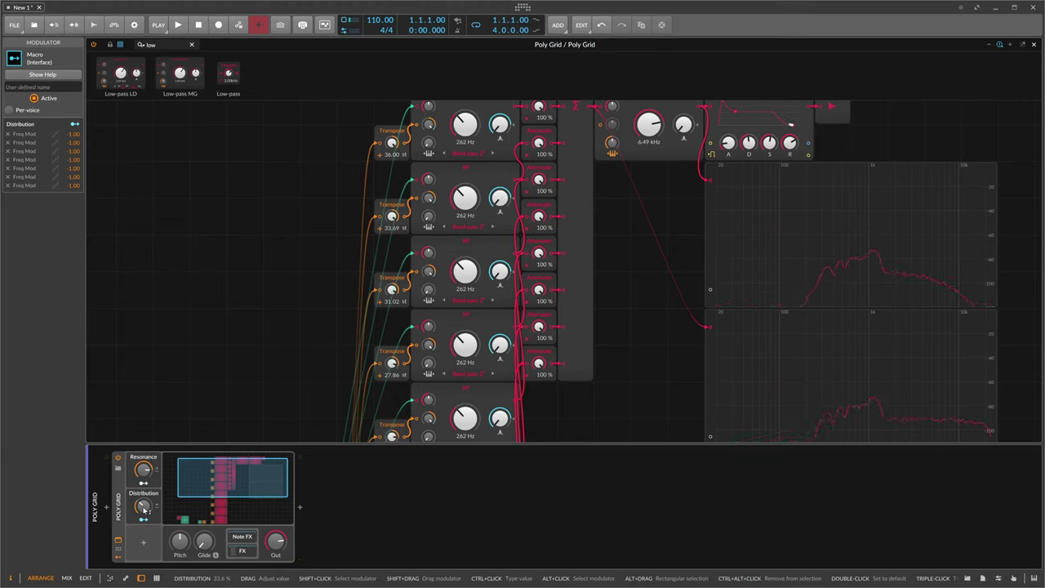
{"action": "left_click_drag", "start_coordinate": [145, 508], "coordinate": [144, 506]}
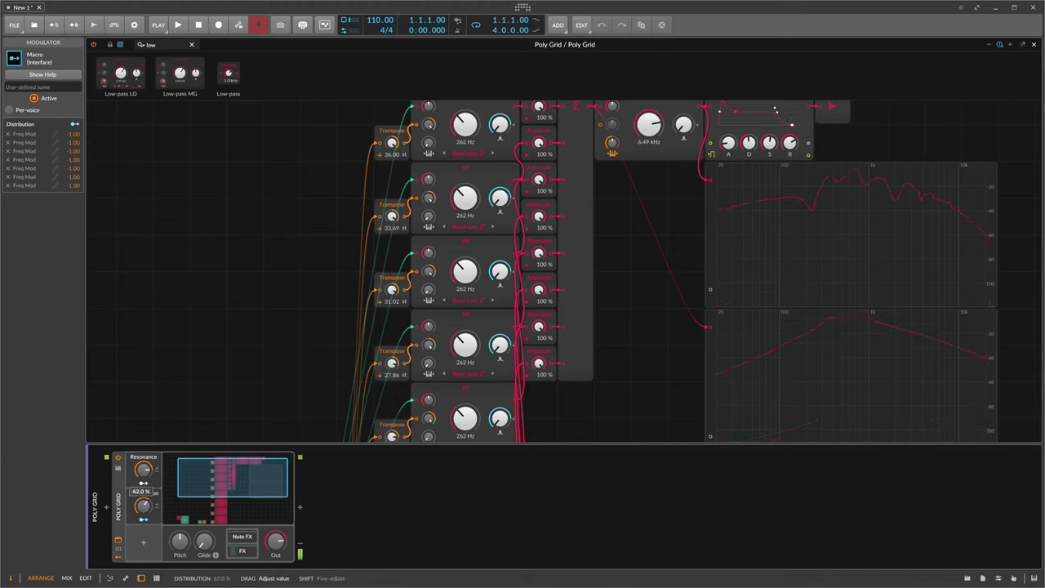
{"action": "mouse_move", "coordinate": [143, 483]}
{"action": "left_mouse_down"}
{"action": "mouse_move", "coordinate": [143, 492]}
{"action": "mouse_move", "coordinate": [144, 482]}
{"action": "left_mouse_up"}
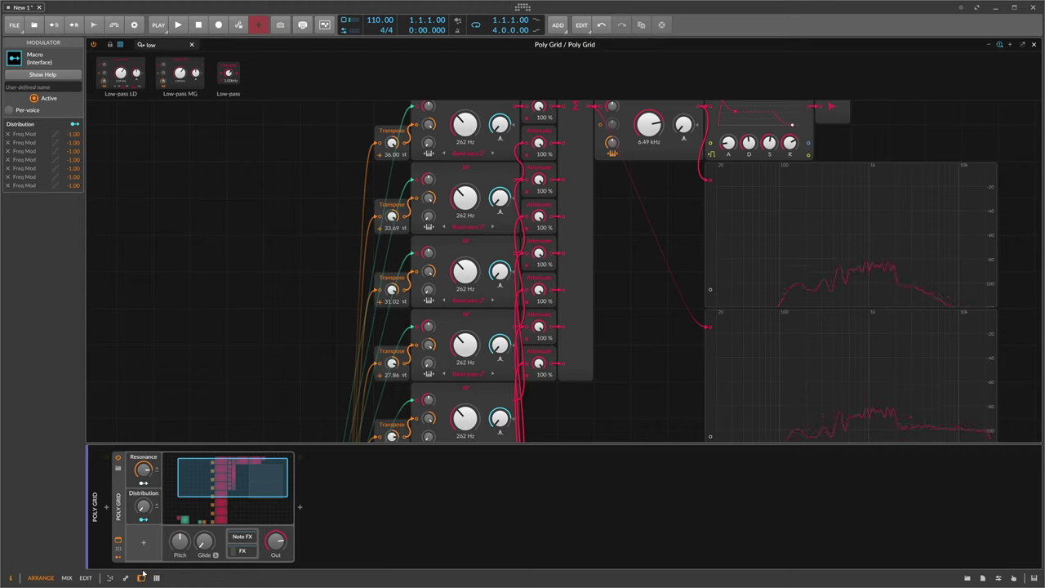
Add a third Macro modulator to the Poly Grid and name it Alg1.
{"action": "left_click", "coordinate": [143, 543]}
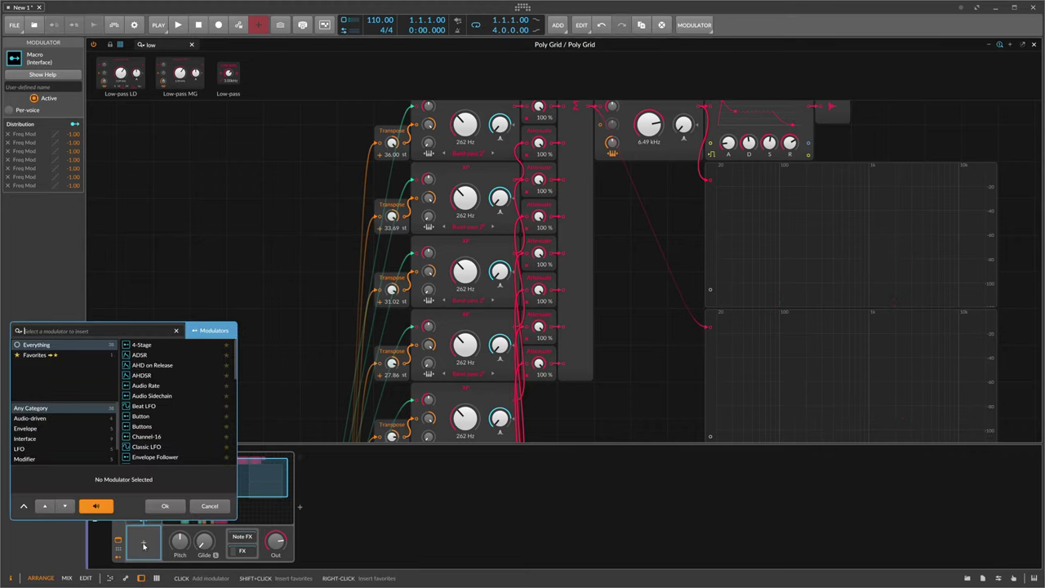
{"action": "type", "text": "mac"}
{"action": "key", "text": "Down"}
{"action": "key", "text": "Return"}
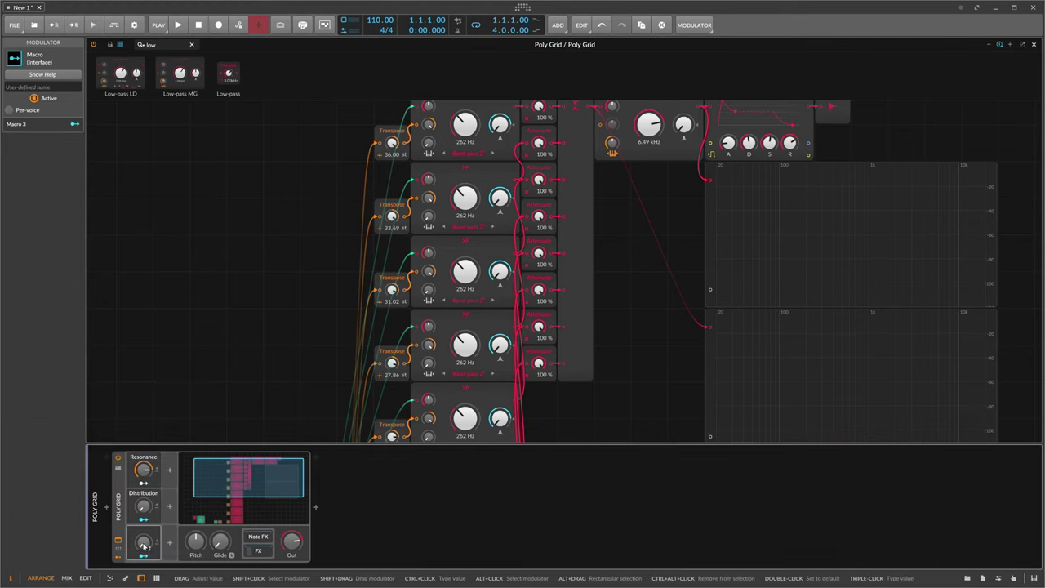
{"action": "key", "text": "Return"}
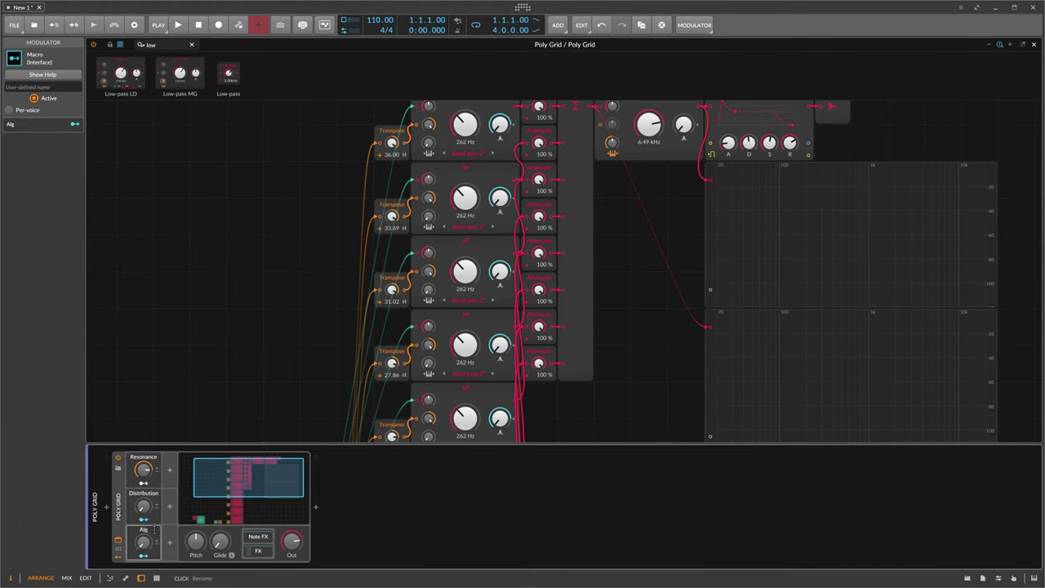
{"action": "double_click", "coordinate": [153, 530]}
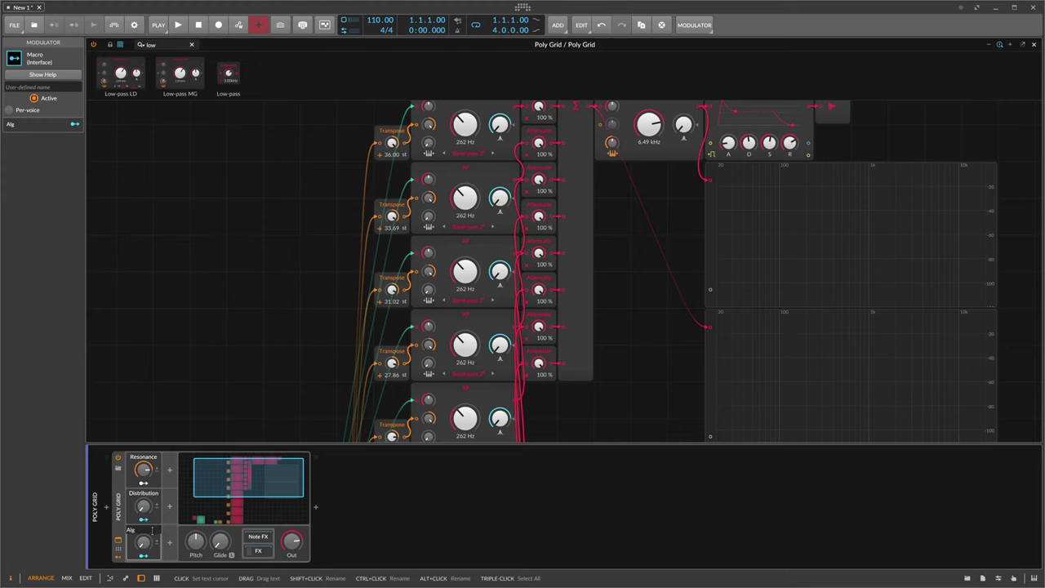
{"action": "type", "text": "1"}
{"action": "key", "text": "Return"}
Map the Alg1 macro to the cutoff frequencies of the second, third and fourth band-pass filters from the bottom, with differing amounts.
{"action": "left_click", "coordinate": [143, 557]}
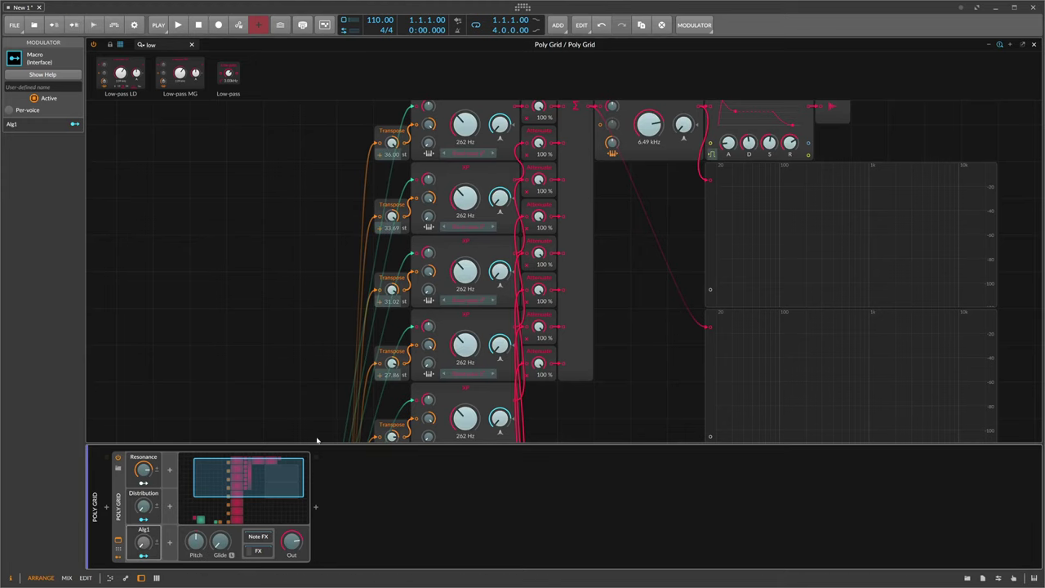
{"action": "left_click", "coordinate": [141, 577]}
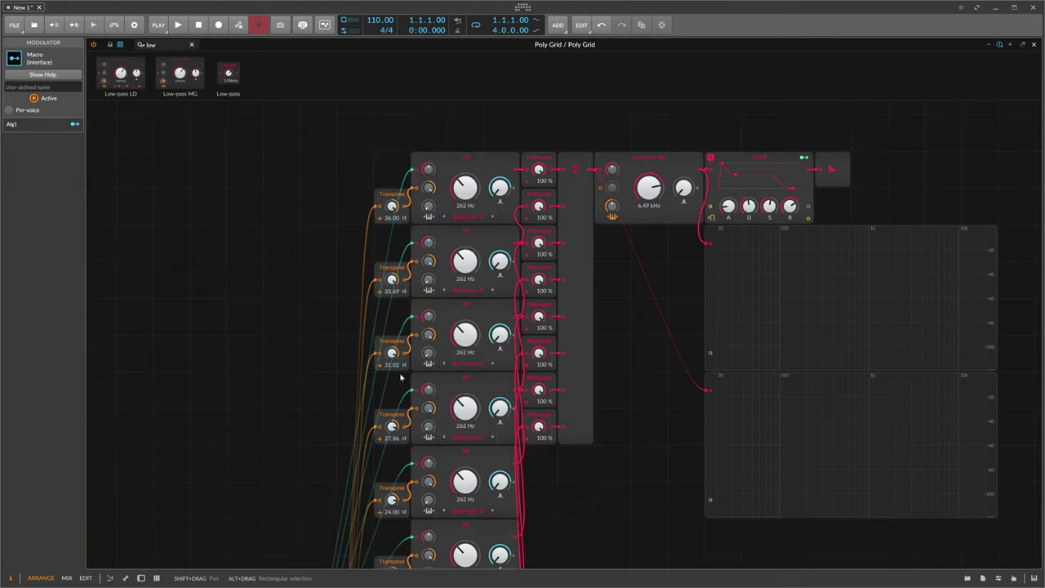
{"action": "scroll", "coordinate": [408, 369], "scroll_direction": "down", "scroll_amount": 3}
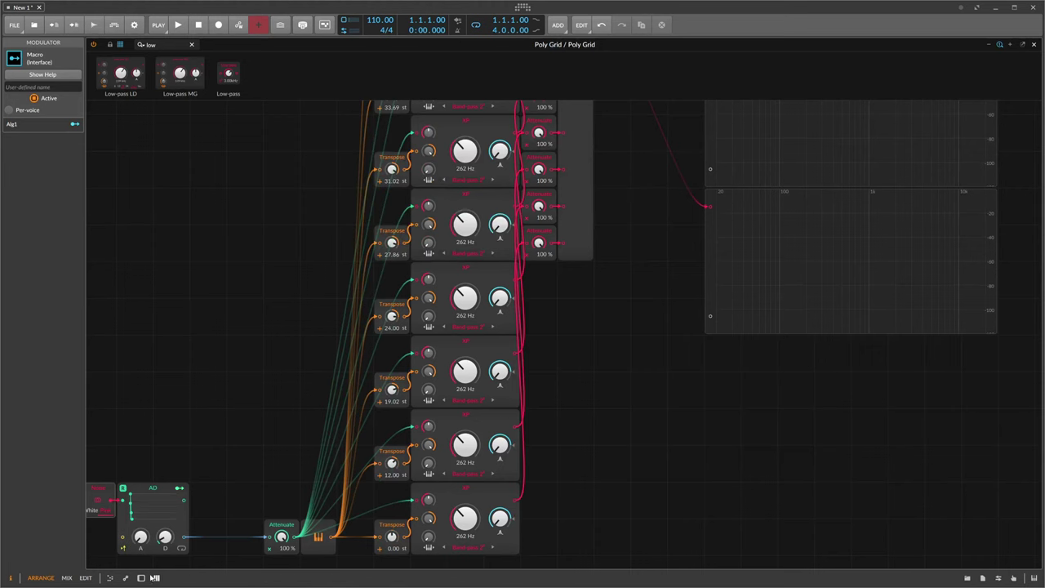
{"action": "left_click", "coordinate": [140, 577]}
{"action": "scroll", "coordinate": [321, 343], "scroll_direction": "down", "scroll_amount": 1}
{"action": "scroll", "coordinate": [322, 340], "scroll_direction": "down", "scroll_amount": 2}
{"action": "left_click_drag", "start_coordinate": [369, 280], "coordinate": [295, 303]}
{"action": "scroll", "coordinate": [323, 300], "scroll_direction": "up", "scroll_amount": 1}
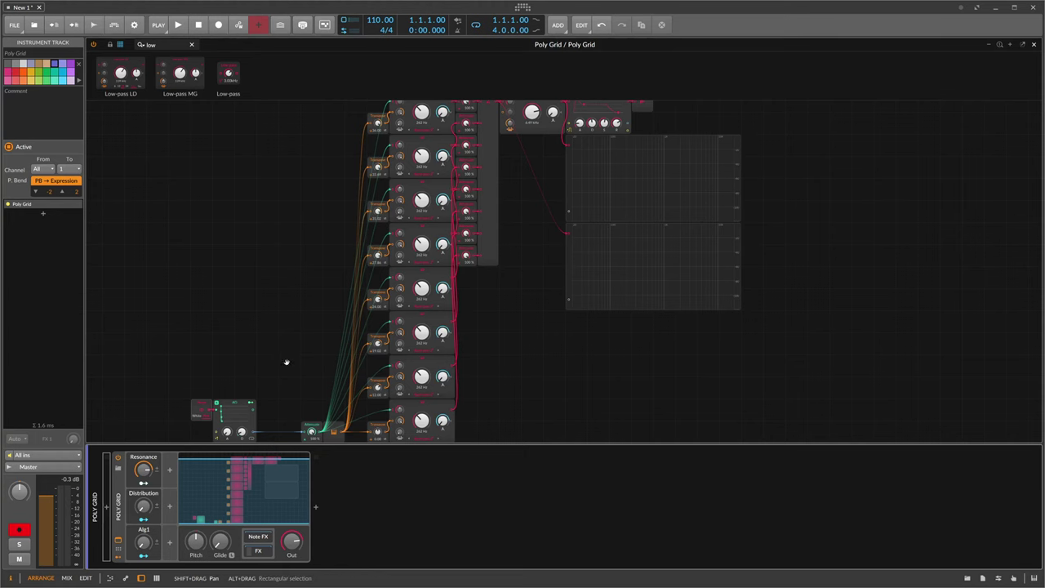
{"action": "left_click_drag", "start_coordinate": [286, 362], "coordinate": [306, 337]}
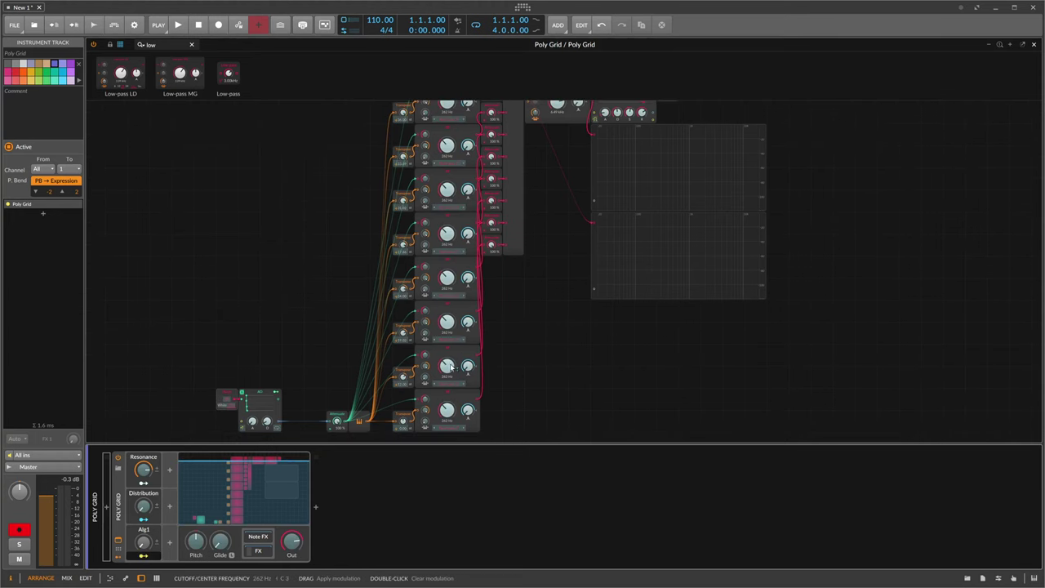
{"action": "left_click_drag", "start_coordinate": [447, 366], "coordinate": [447, 315]}
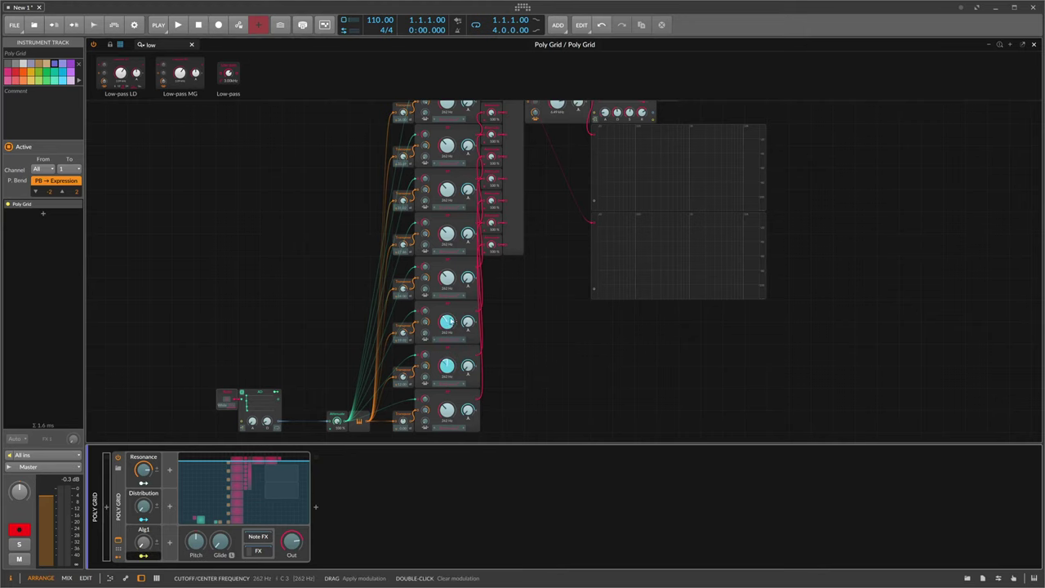
{"action": "mouse_move", "coordinate": [447, 278]}
{"action": "left_mouse_down"}
{"action": "mouse_move", "coordinate": [447, 305]}
{"action": "mouse_move", "coordinate": [447, 284]}
{"action": "left_mouse_up"}
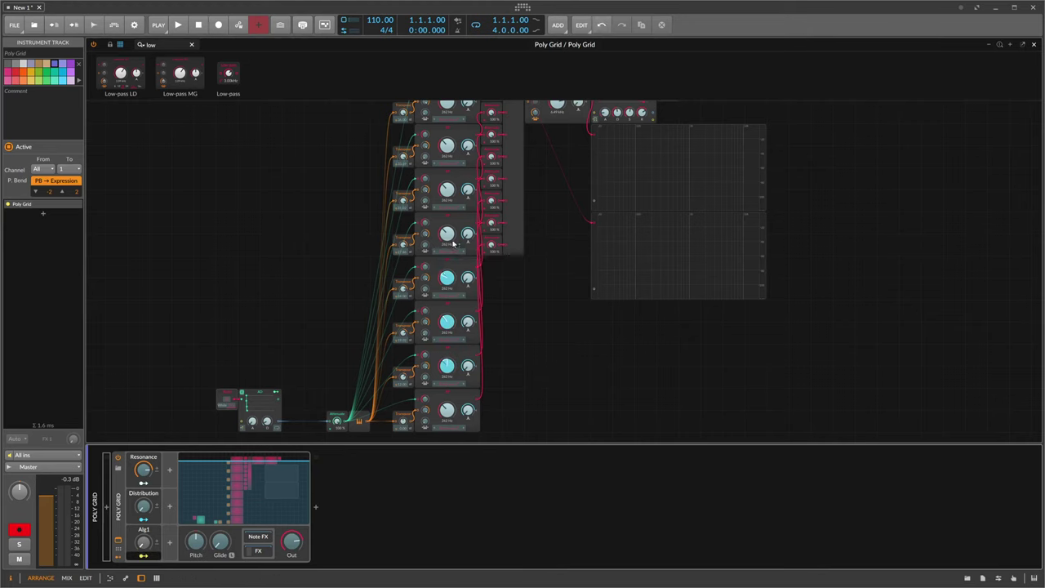
Map Alg1 to the cutoff frequencies of the remaining upper band-pass filters and try out the macro.
{"action": "scroll", "coordinate": [454, 238], "scroll_direction": "up", "scroll_amount": 1}
{"action": "left_click_drag", "start_coordinate": [447, 211], "coordinate": [447, 214]}
{"action": "left_click_drag", "start_coordinate": [447, 167], "coordinate": [450, 170]}
{"action": "scroll", "coordinate": [451, 170], "scroll_direction": "up", "scroll_amount": 1}
{"action": "scroll", "coordinate": [451, 170], "scroll_direction": "up", "scroll_amount": 2}
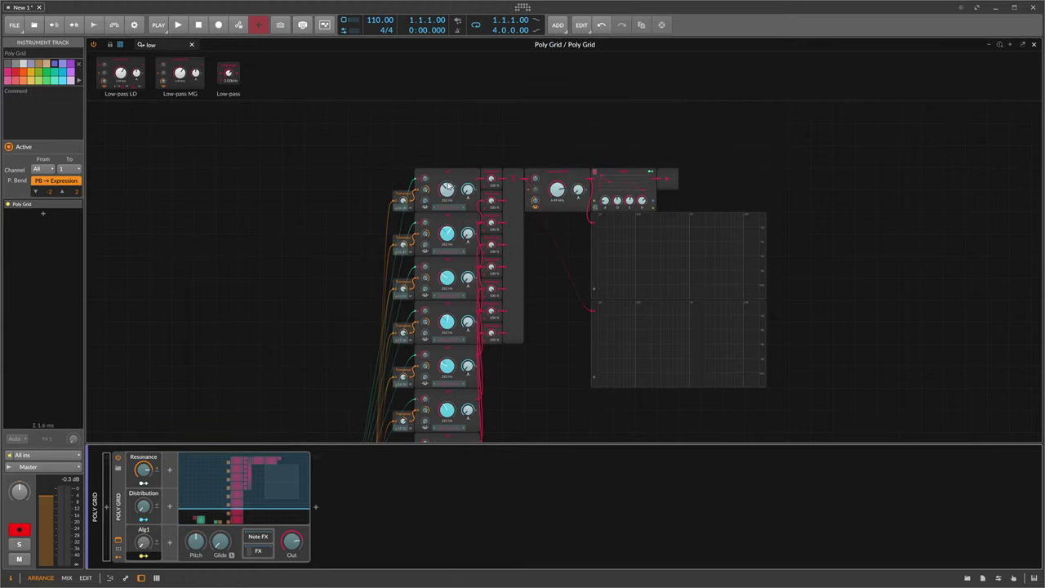
{"action": "scroll", "coordinate": [449, 176], "scroll_direction": "down", "scroll_amount": 2}
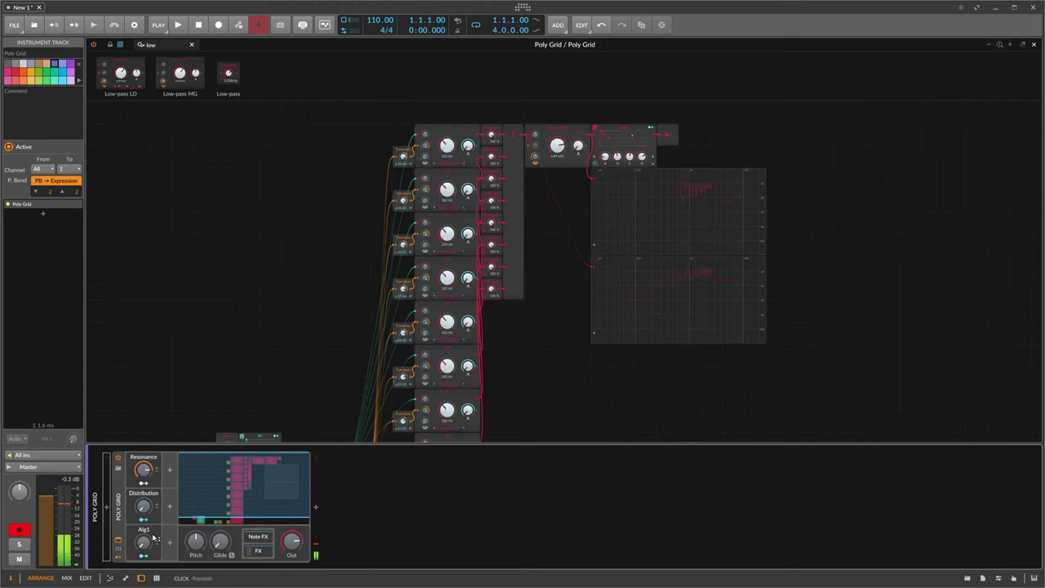
{"action": "mouse_move", "coordinate": [148, 539]}
{"action": "left_mouse_down"}
{"action": "mouse_move", "coordinate": [148, 498]}
{"action": "mouse_move", "coordinate": [148, 543]}
{"action": "left_mouse_up"}
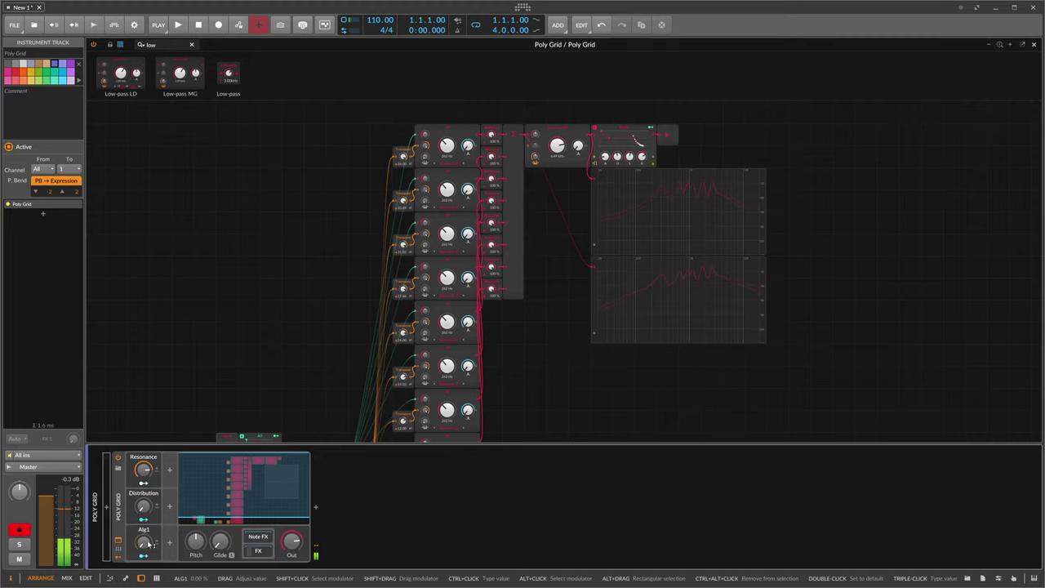
Add a fourth Macro modulator to the Poly Grid and name it Alg2.
{"action": "left_click", "coordinate": [169, 471]}
{"action": "type", "text": "mac"}
{"action": "key", "text": "Down"}
{"action": "key", "text": "Down"}
{"action": "key", "text": "Return"}
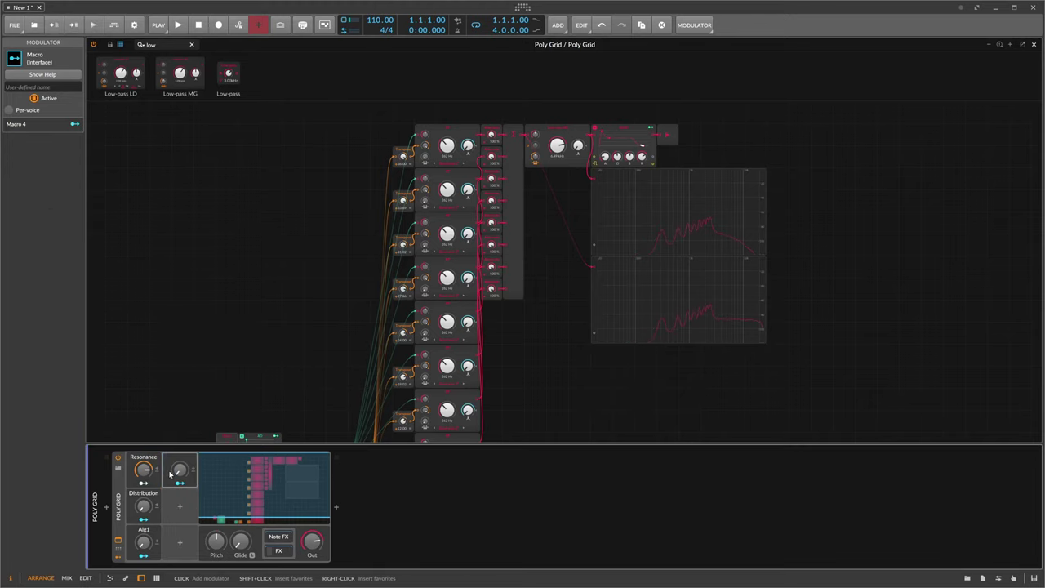
{"action": "left_click", "coordinate": [179, 457]}
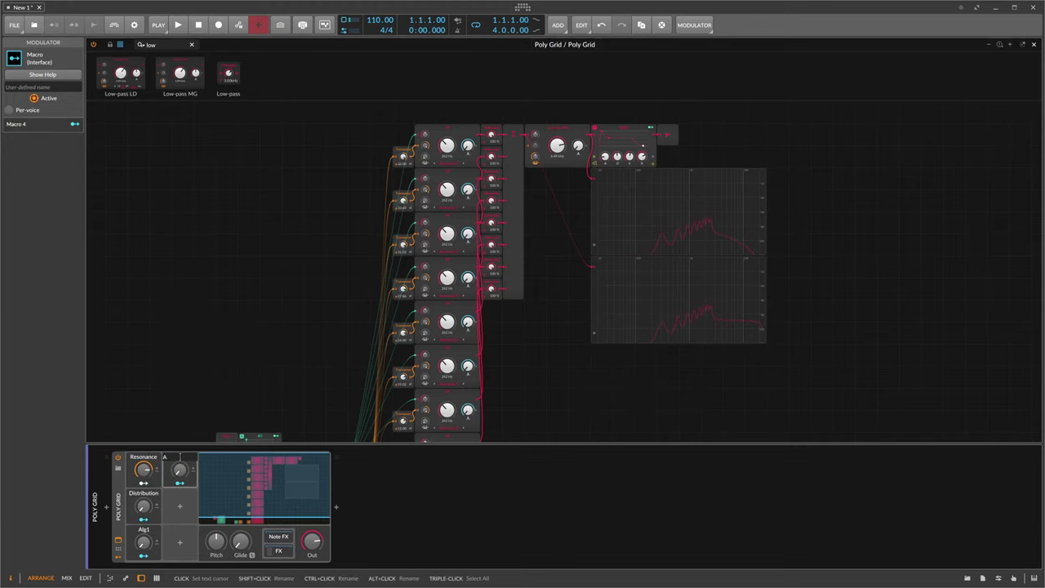
{"action": "left_click", "coordinate": [180, 458]}
{"action": "type", "text": "Alg2"}
{"action": "key", "text": "Return"}
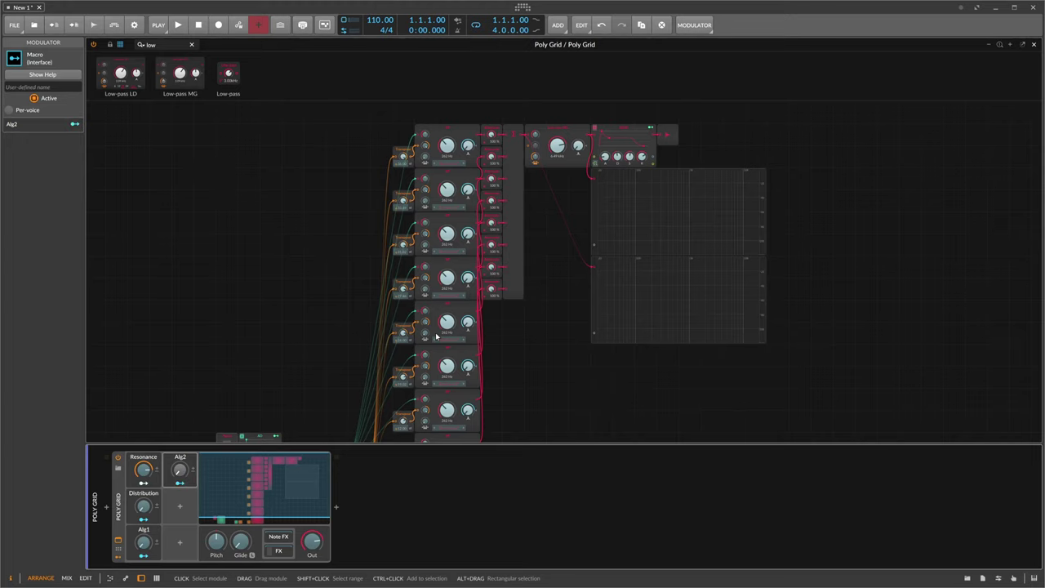
Map the Alg2 macro to the cutoff frequencies of the upper seven band-pass filters with varied amounts, about 10.40 st on the topmost.
{"action": "left_click", "coordinate": [141, 578]}
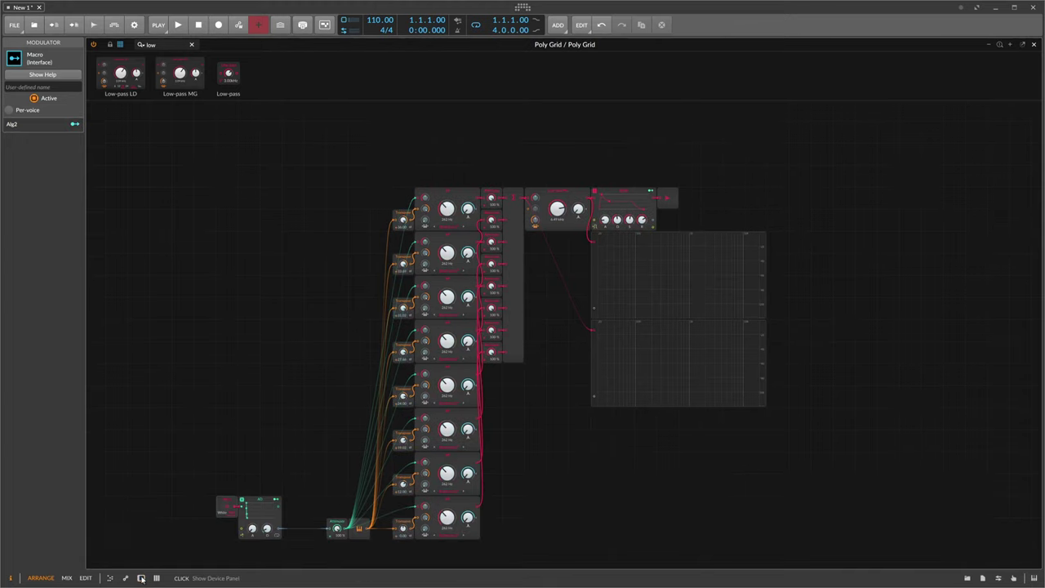
{"action": "left_click", "coordinate": [142, 578]}
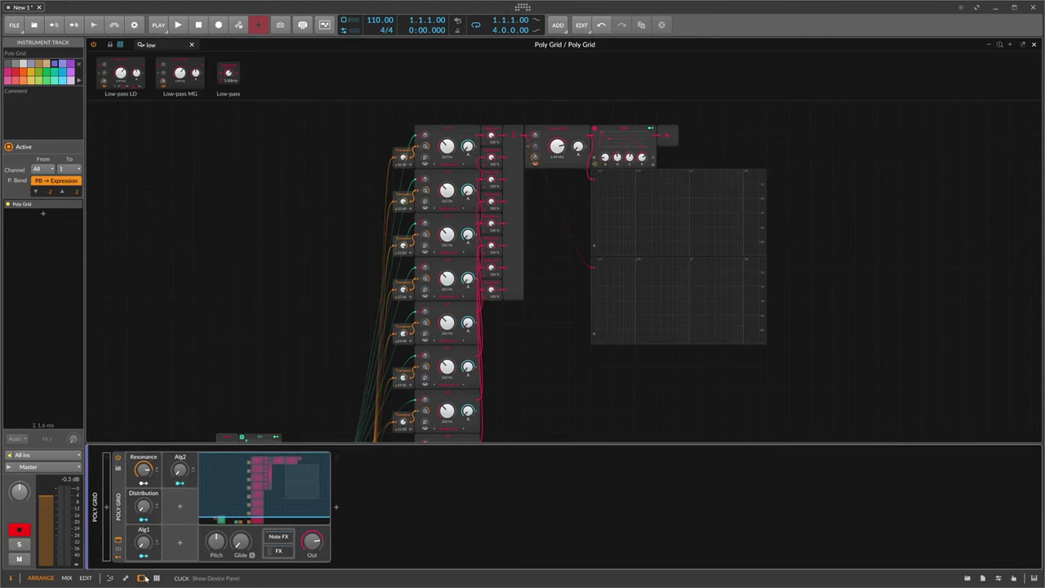
{"action": "scroll", "coordinate": [230, 396], "scroll_direction": "down", "scroll_amount": 1}
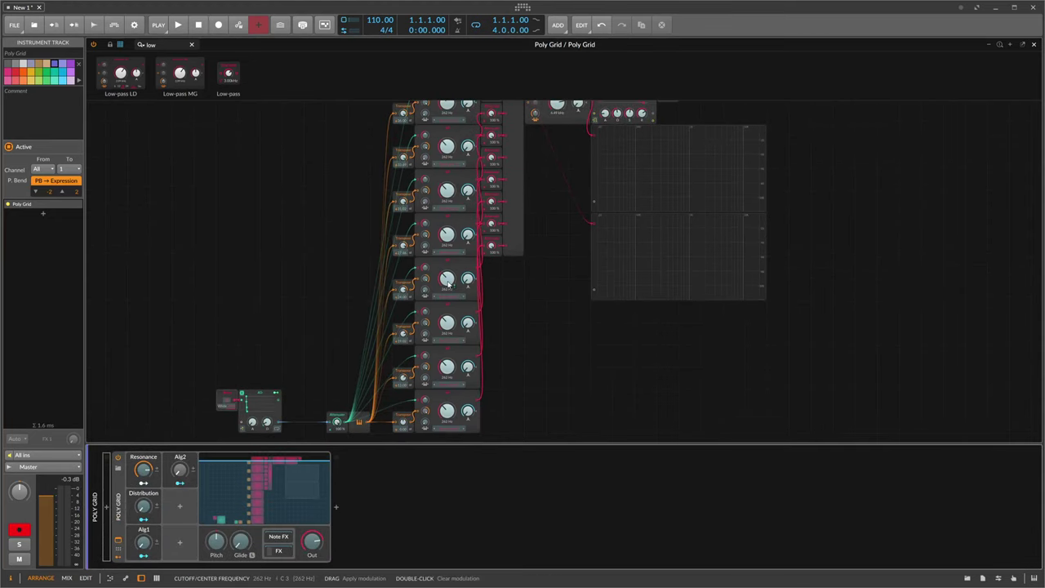
{"action": "left_click_drag", "start_coordinate": [449, 285], "coordinate": [449, 260]}
{"action": "left_click_drag", "start_coordinate": [449, 325], "coordinate": [449, 315]}
{"action": "left_click_drag", "start_coordinate": [446, 367], "coordinate": [446, 360]}
{"action": "left_click_drag", "start_coordinate": [447, 234], "coordinate": [451, 189]}
{"action": "scroll", "coordinate": [454, 240], "scroll_direction": "up", "scroll_amount": 1}
{"action": "scroll", "coordinate": [449, 222], "scroll_direction": "up", "scroll_amount": 3}
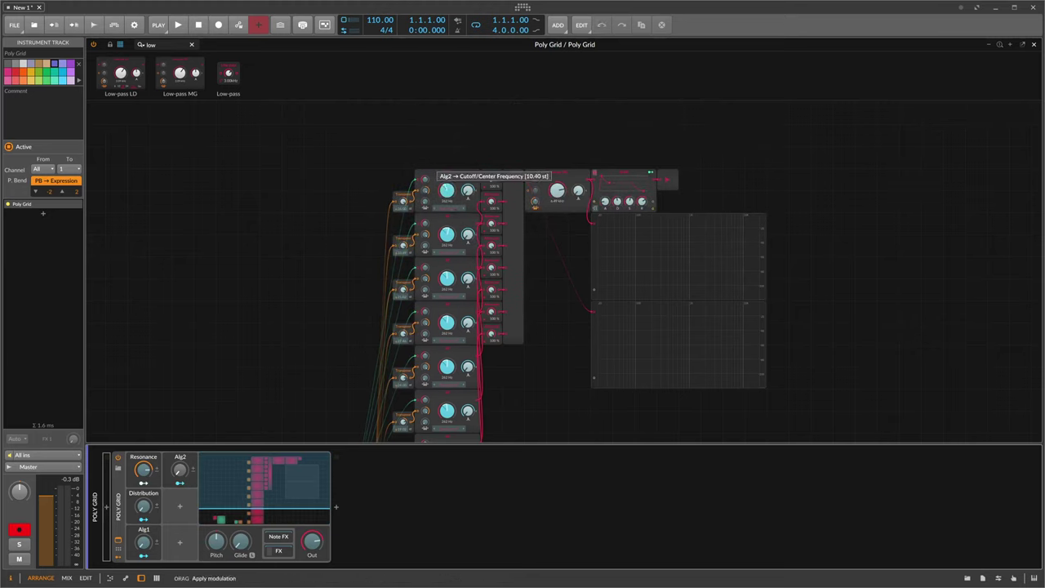
Turn Alg2 up to about 48 % and readjust its cutoff modulation amounts on the upper band-pass filters.
{"action": "left_click_drag", "start_coordinate": [179, 471], "coordinate": [180, 386]}
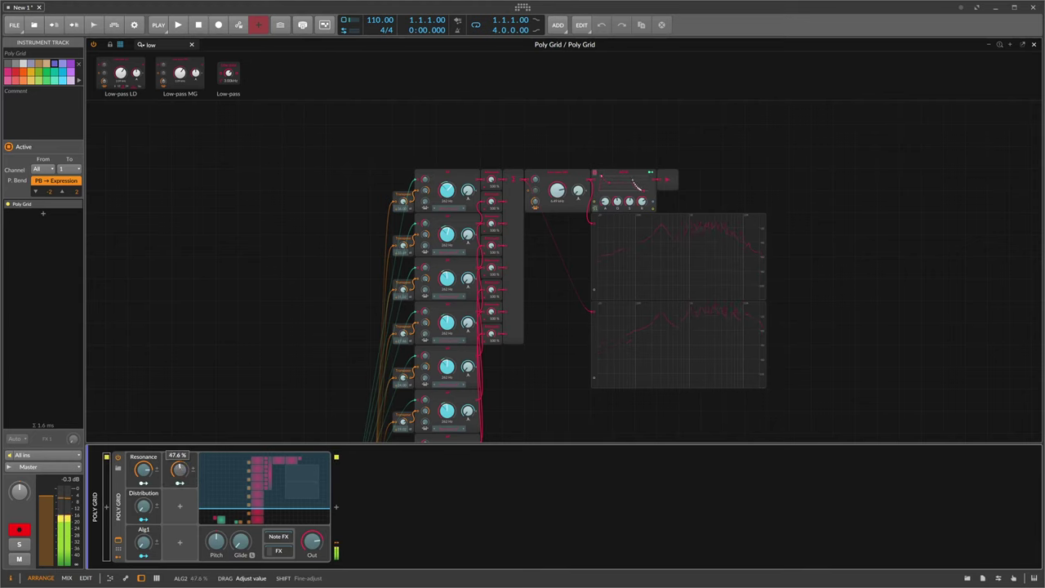
{"action": "left_click_drag", "start_coordinate": [179, 471], "coordinate": [180, 470]}
{"action": "left_click_drag", "start_coordinate": [450, 198], "coordinate": [450, 185]}
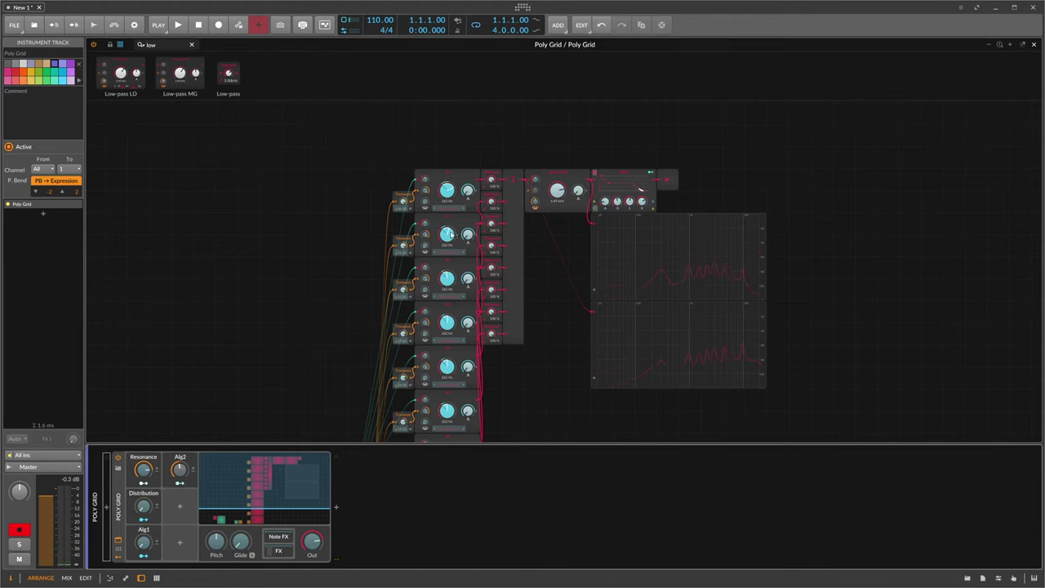
{"action": "left_click_drag", "start_coordinate": [449, 281], "coordinate": [448, 276]}
{"action": "left_click_drag", "start_coordinate": [448, 322], "coordinate": [449, 302]}
{"action": "left_click_drag", "start_coordinate": [447, 411], "coordinate": [450, 391]}
{"action": "scroll", "coordinate": [450, 391], "scroll_direction": "down", "scroll_amount": 2}
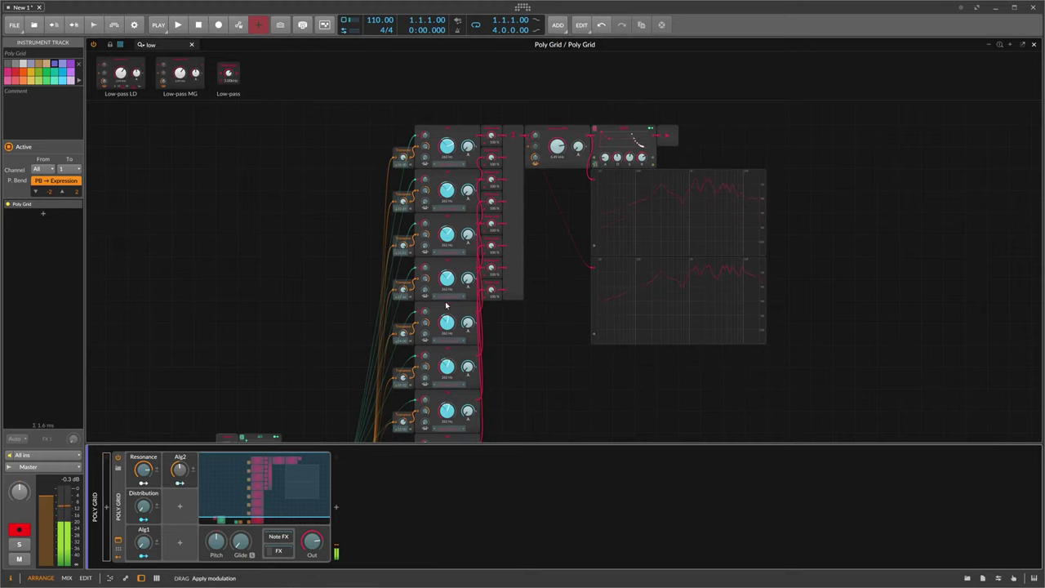
{"action": "scroll", "coordinate": [452, 355], "scroll_direction": "down", "scroll_amount": 4}
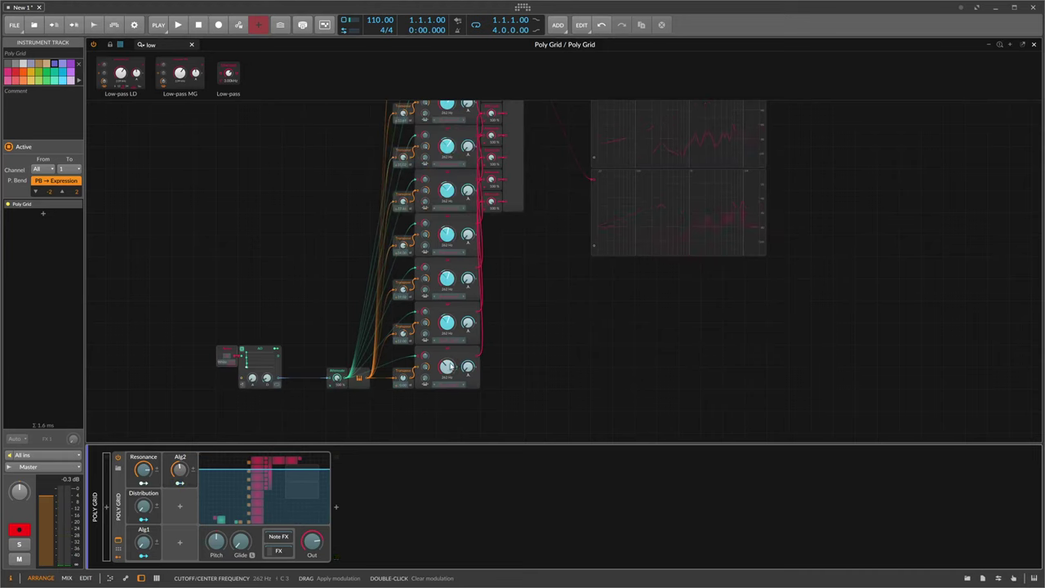
Sweep Alg2 up to about 59 % and back down, and sweep Alg1 to about 43 % and back to its minimum.
{"action": "mouse_move", "coordinate": [178, 471]}
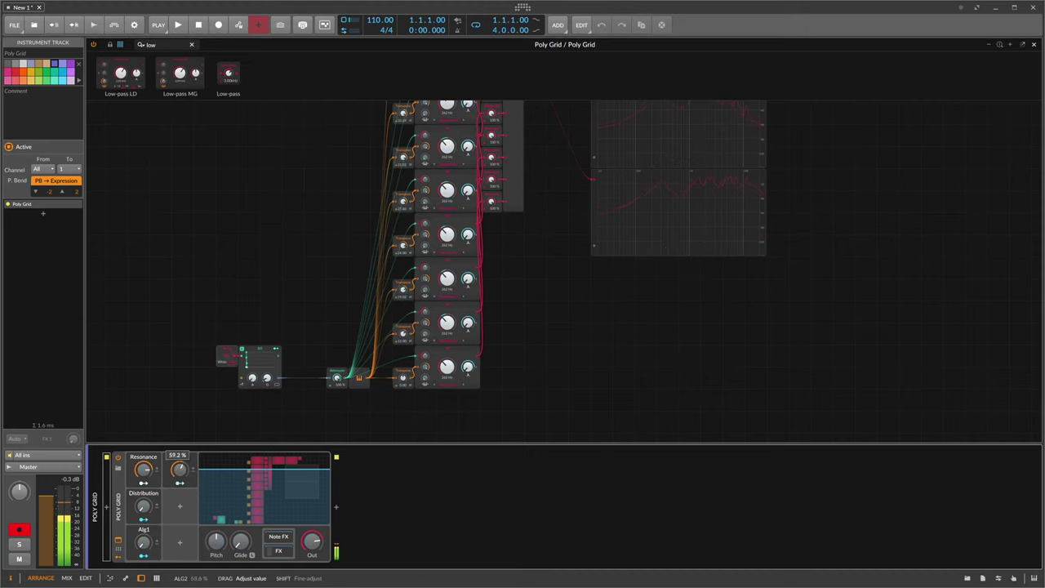
{"action": "left_click_drag", "start_coordinate": [178, 470], "coordinate": [181, 477]}
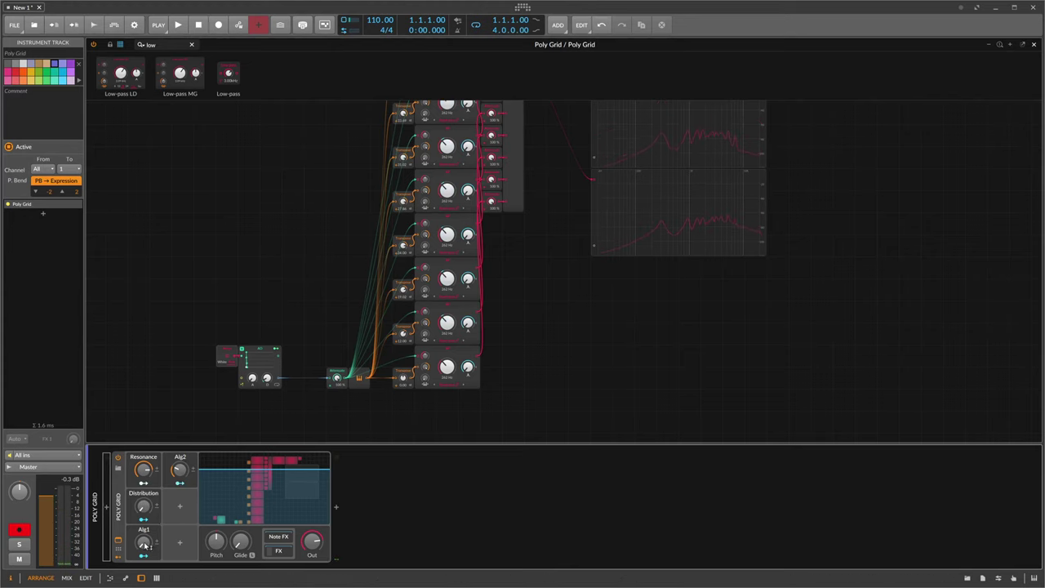
{"action": "left_click_drag", "start_coordinate": [145, 546], "coordinate": [145, 545]}
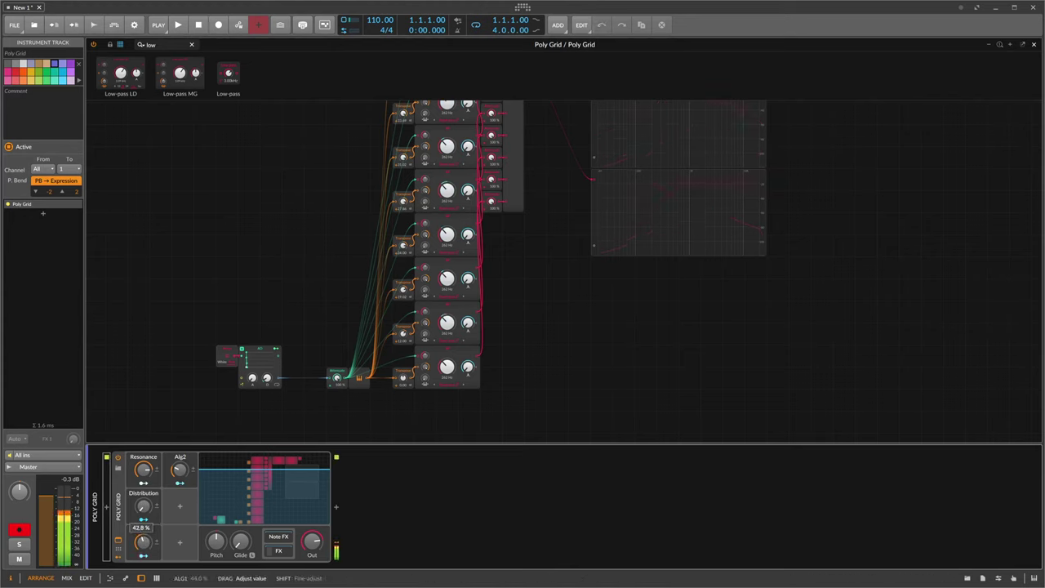
{"action": "left_click_drag", "start_coordinate": [144, 545], "coordinate": [145, 549]}
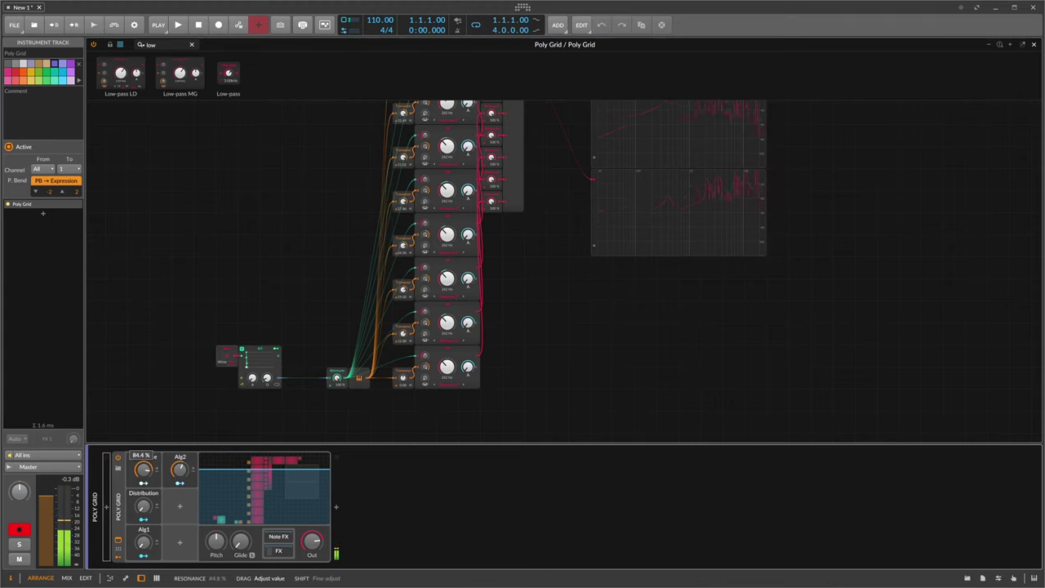
Insert a Reverb between the Poly Grid and the Peak Limiter and set its late decay time to about 10.9 s.
{"action": "left_click", "coordinate": [278, 551]}
{"action": "left_click", "coordinate": [337, 508]}
{"action": "type", "text": "rever"}
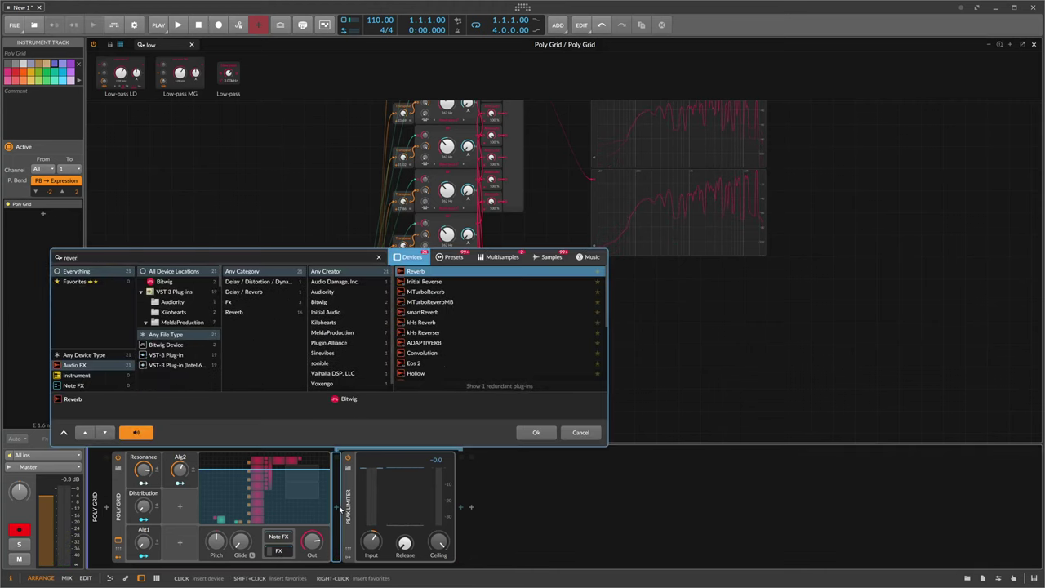
{"action": "key", "text": "Return"}
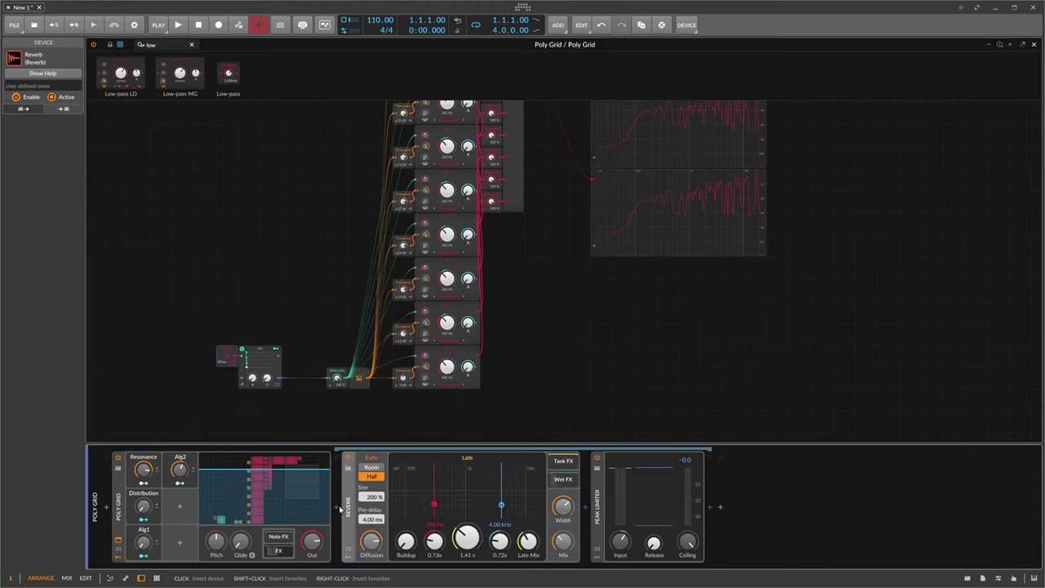
{"action": "left_click_drag", "start_coordinate": [467, 537], "coordinate": [467, 490]}
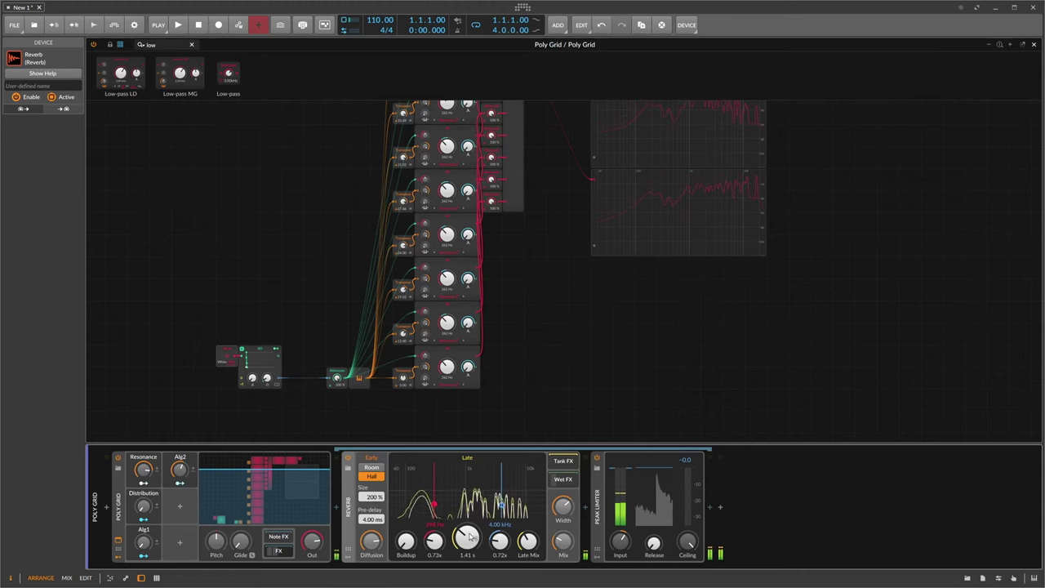
Remove the EQ-2 from the reverb's effects chain and insert a Delay-2 after the reverb with about 13.7 % mix.
{"action": "left_click", "coordinate": [557, 482]}
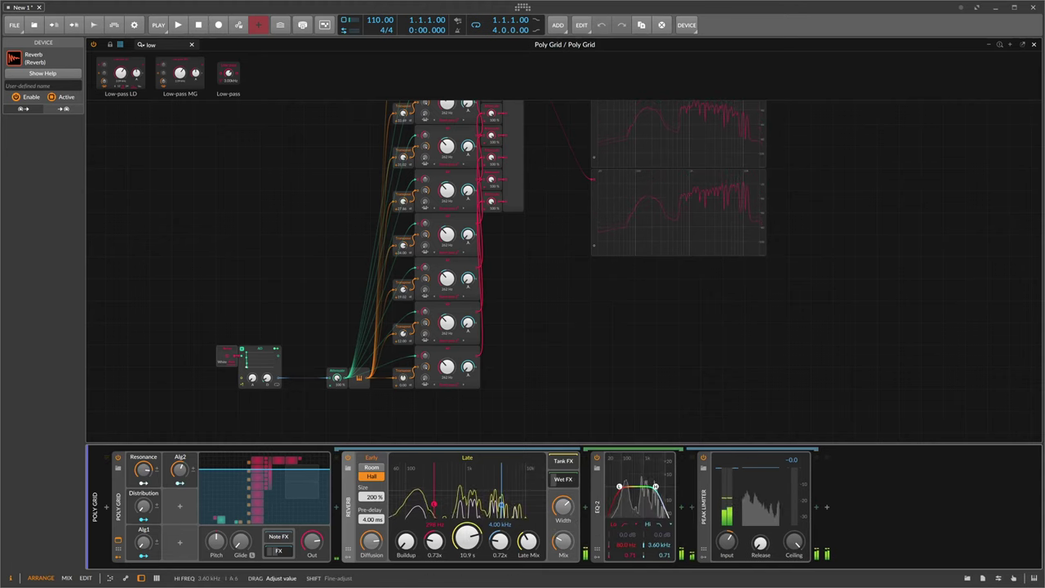
{"action": "key", "text": "Delete"}
{"action": "left_click", "coordinate": [585, 508]}
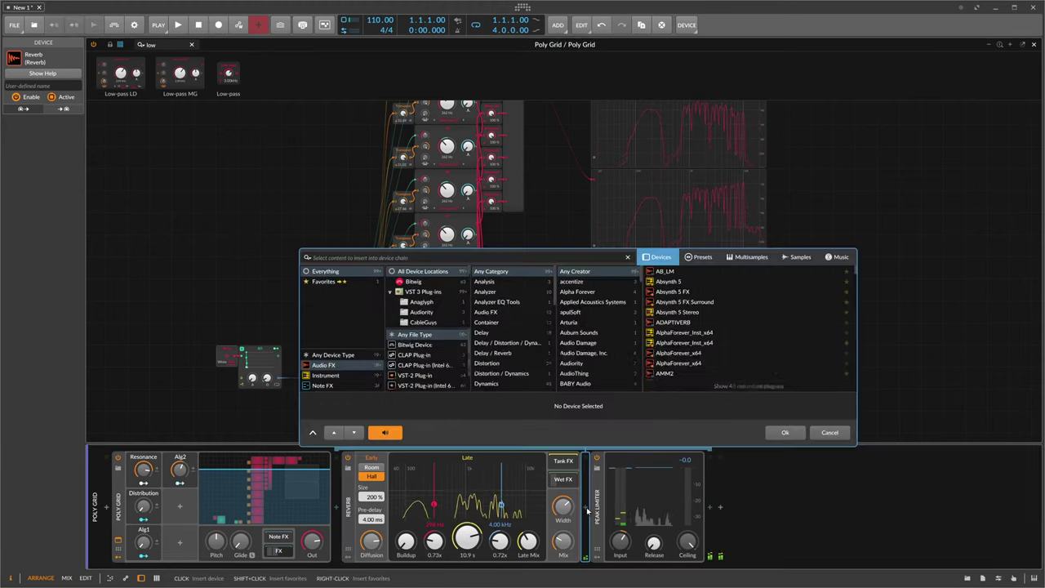
{"action": "type", "text": "delay"}
{"action": "key", "text": "Down"}
{"action": "key", "text": "Down"}
{"action": "key", "text": "Return"}
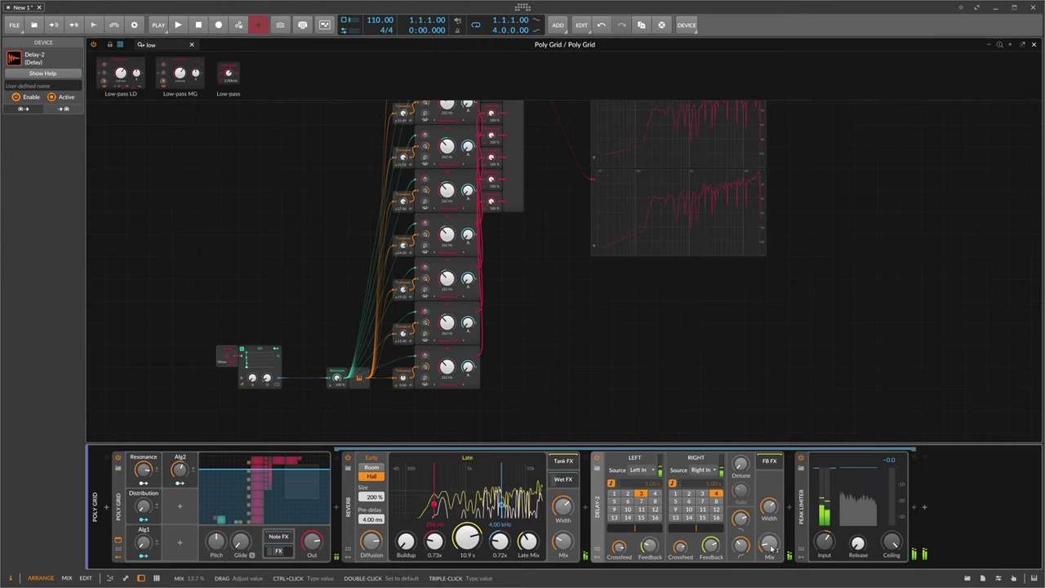
Add a fifth Macro modulator to the Poly Grid and name it Cutoff.
{"action": "left_click", "coordinate": [180, 507]}
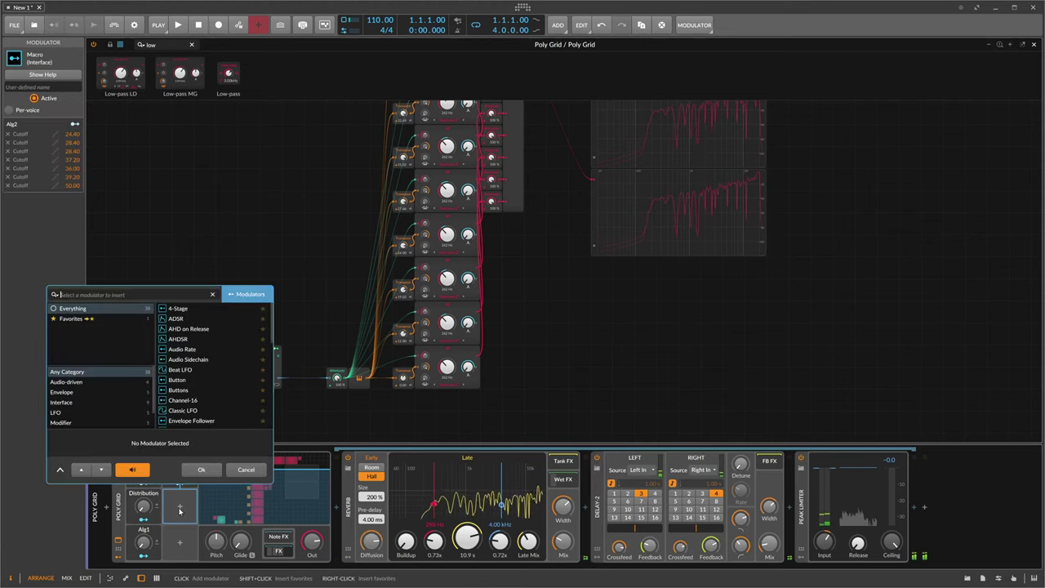
{"action": "type", "text": "macro"}
{"action": "key", "text": "Return"}
Map the Cutoff macro to the Low-pass MG's cutoff frequency by 129 st and turn the macro up to about 48 %.
{"action": "scroll", "coordinate": [463, 263], "scroll_direction": "up", "scroll_amount": 4}
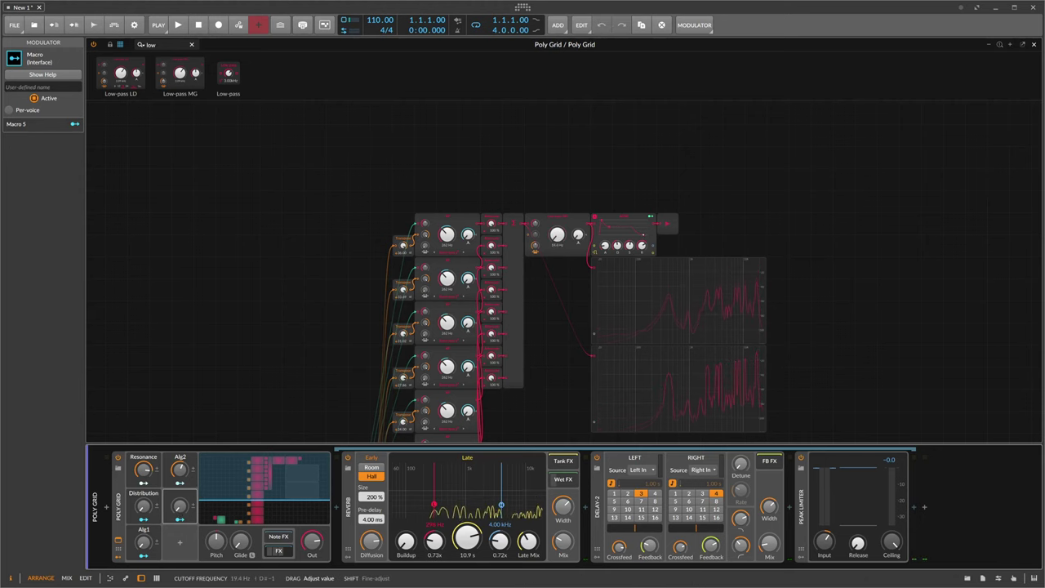
{"action": "left_click", "coordinate": [180, 518]}
{"action": "left_click_drag", "start_coordinate": [557, 235], "coordinate": [557, 163]}
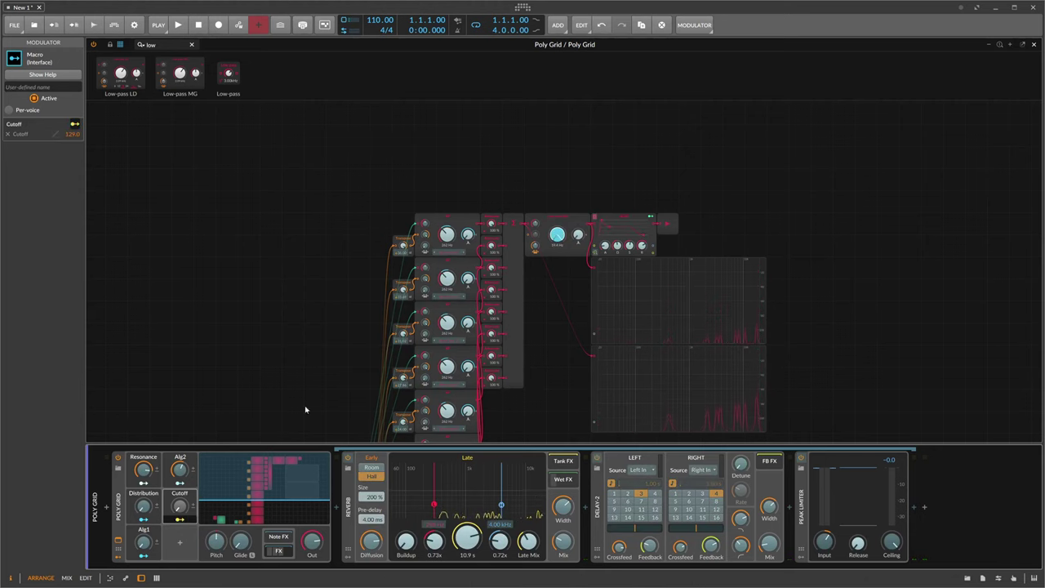
{"action": "left_click", "coordinate": [180, 520]}
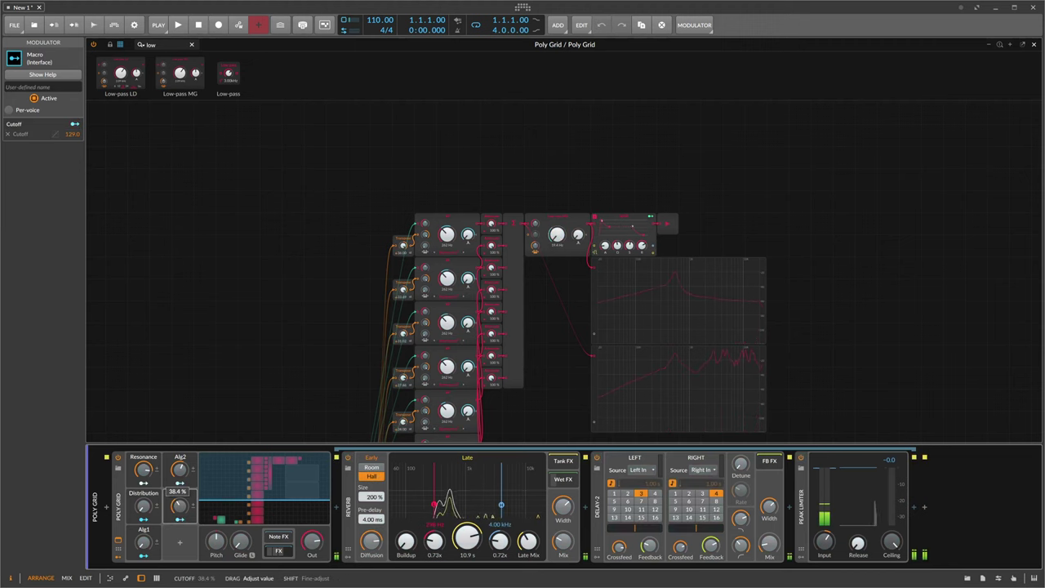
{"action": "left_click_drag", "start_coordinate": [179, 506], "coordinate": [179, 490]}
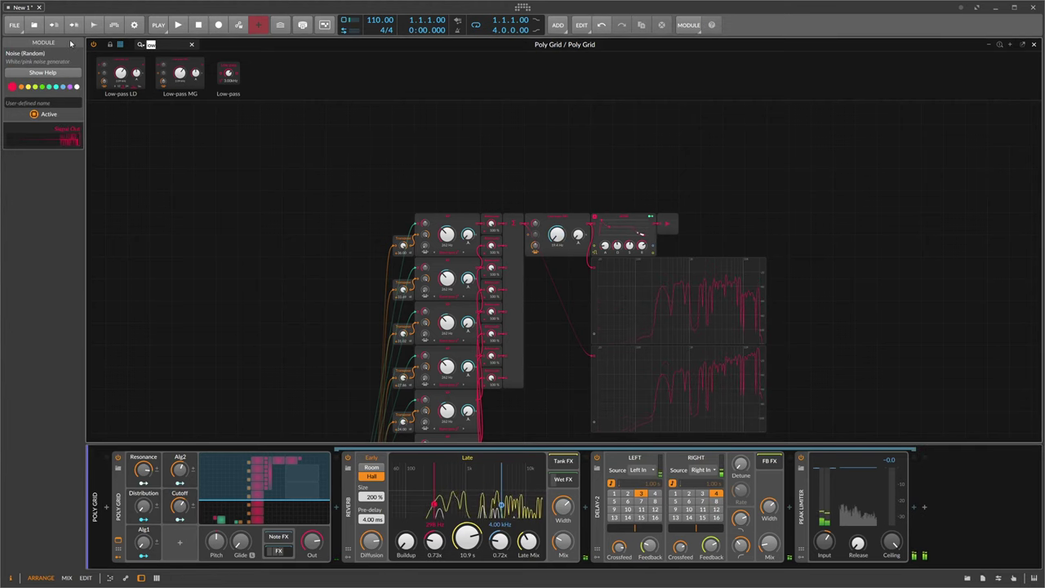
Insert a Velo Mult module between the ADSR and the output and set its velocity sensitivity to about 87.6 %.
{"action": "type", "text": "velo"}
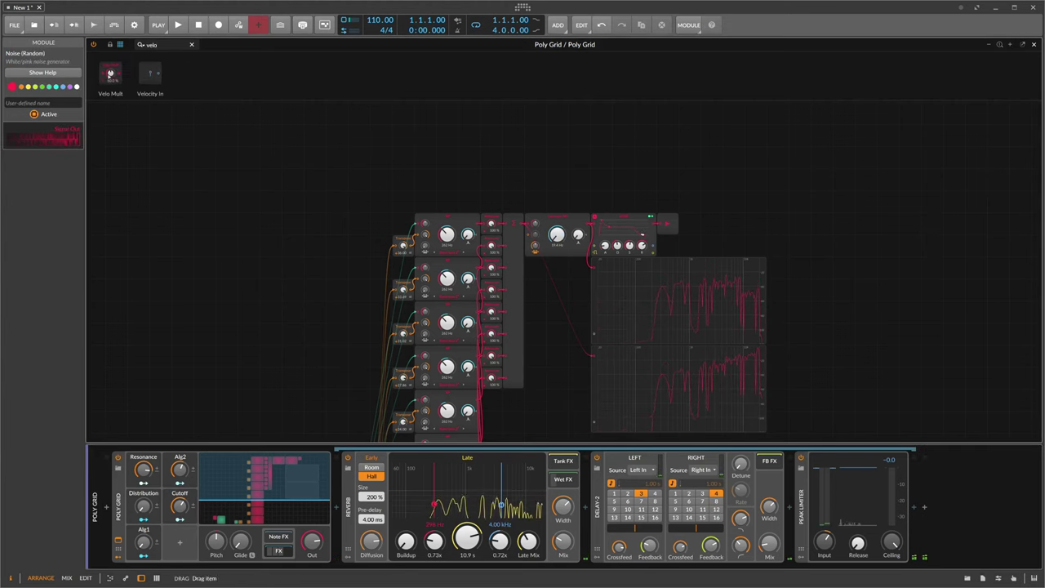
{"action": "left_click_drag", "start_coordinate": [111, 73], "coordinate": [660, 231]}
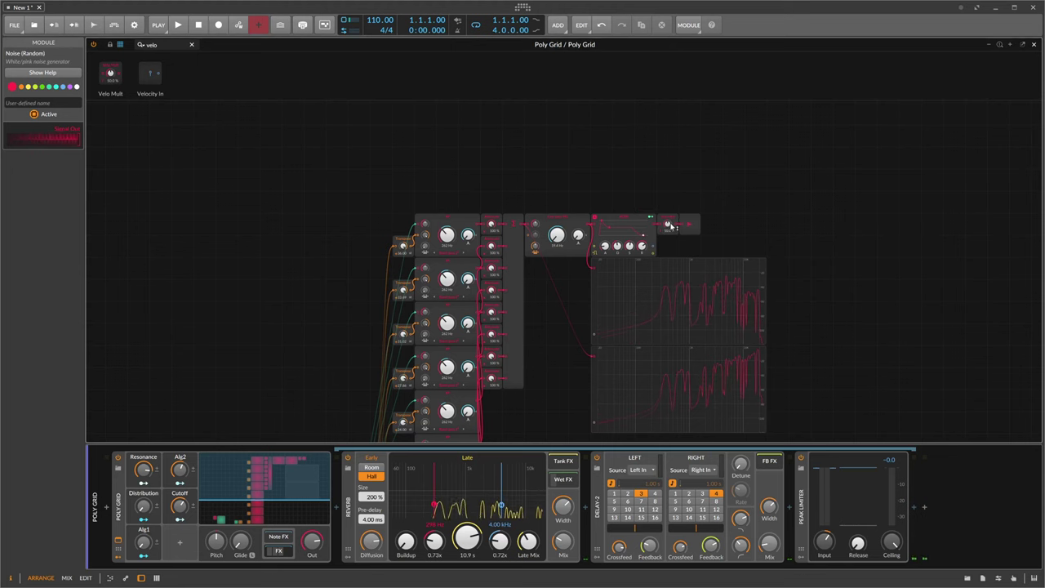
{"action": "scroll", "coordinate": [567, 273], "scroll_direction": "up", "scroll_amount": 3}
{"action": "left_click_drag", "start_coordinate": [714, 147], "coordinate": [466, 189]}
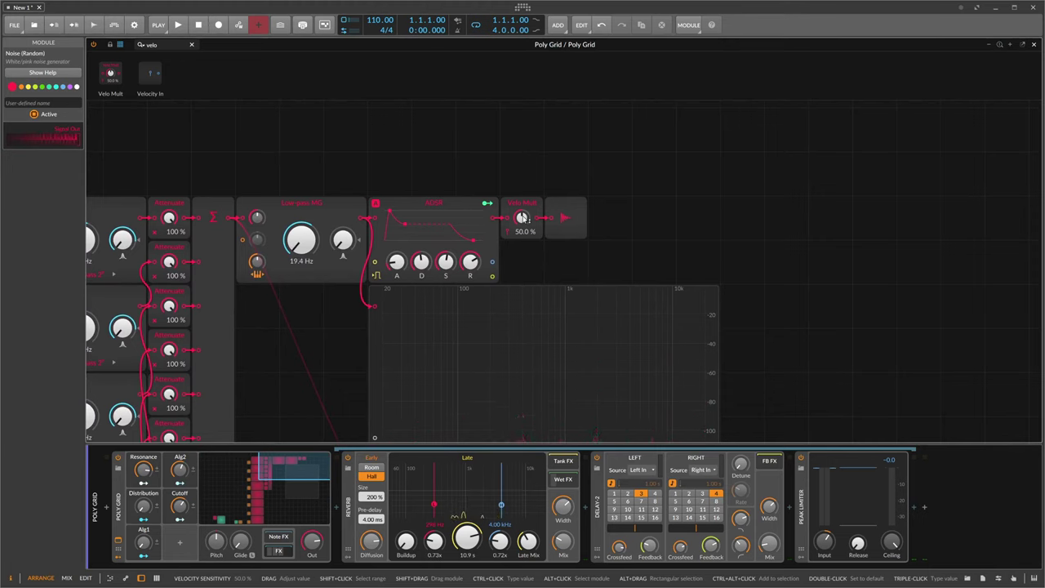
{"action": "left_click_drag", "start_coordinate": [523, 218], "coordinate": [523, 191]}
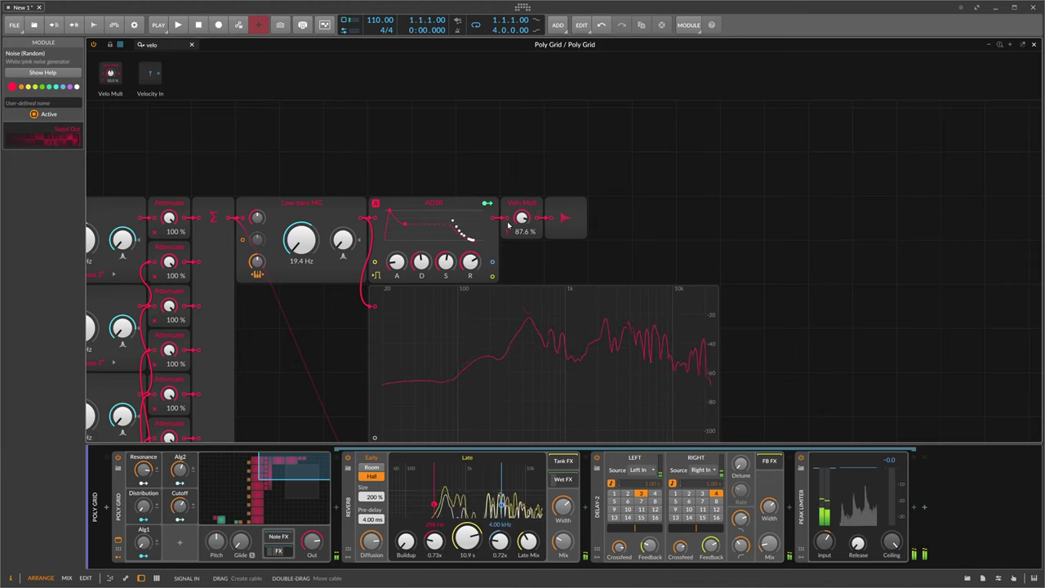
Place a Velocity In module above the ADSR and connect a Modulator Out module to it.
{"action": "left_click_drag", "start_coordinate": [150, 73], "coordinate": [390, 174]}
{"action": "left_click_drag", "start_coordinate": [397, 261], "coordinate": [397, 254]}
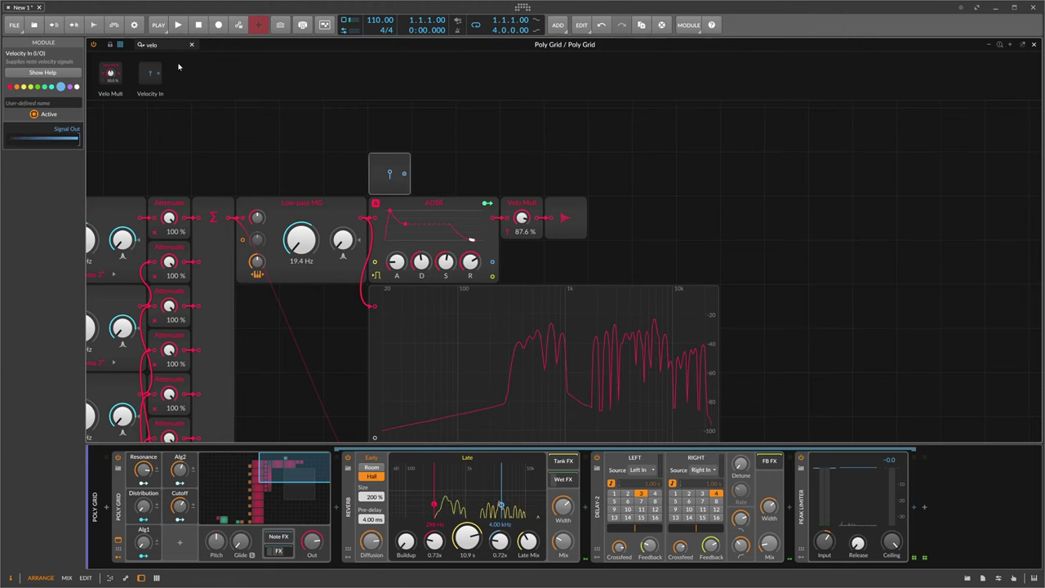
{"action": "left_click", "coordinate": [161, 45]}
{"action": "type", "text": "mod"}
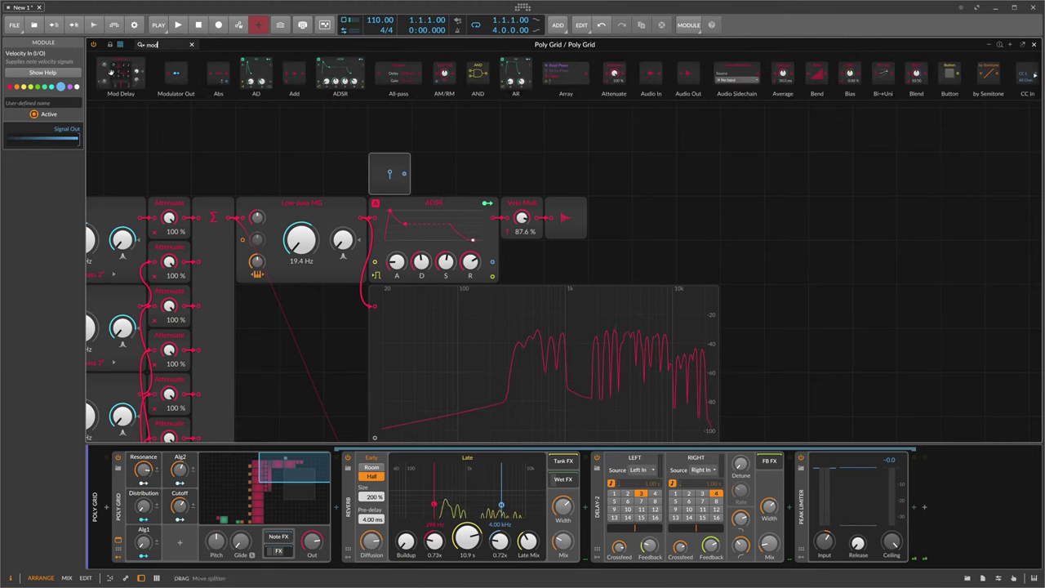
{"action": "left_click_drag", "start_coordinate": [404, 173], "coordinate": [434, 174]}
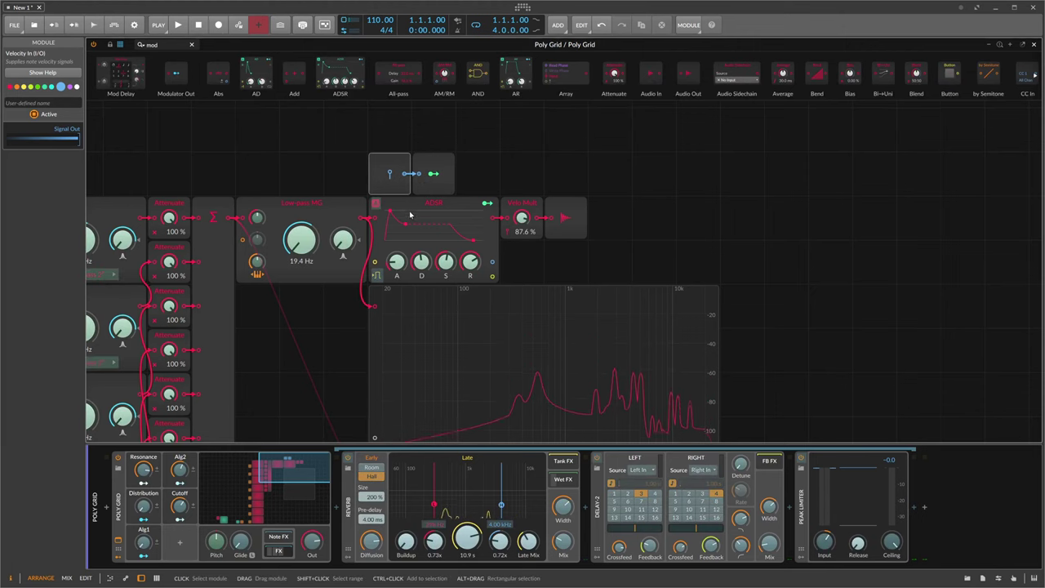
Modulate the ADSR's attack with the velocity Modulator Out and reduce the Velo Mult sensitivity to about 79.6 %.
{"action": "left_click_drag", "start_coordinate": [402, 256], "coordinate": [402, 252]}
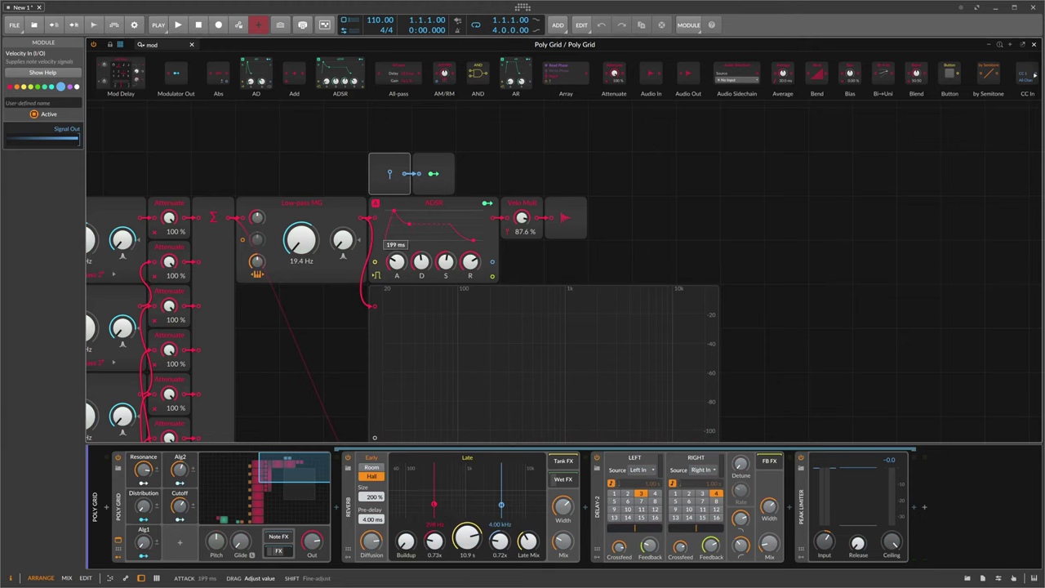
{"action": "left_click_drag", "start_coordinate": [400, 259], "coordinate": [400, 260]}
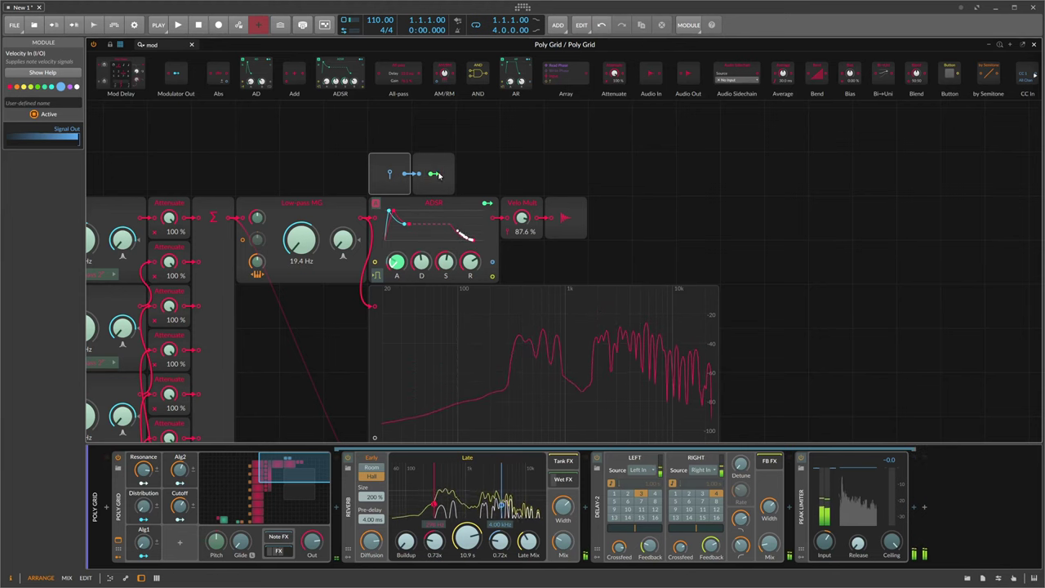
{"action": "left_click_drag", "start_coordinate": [521, 217], "coordinate": [521, 227]}
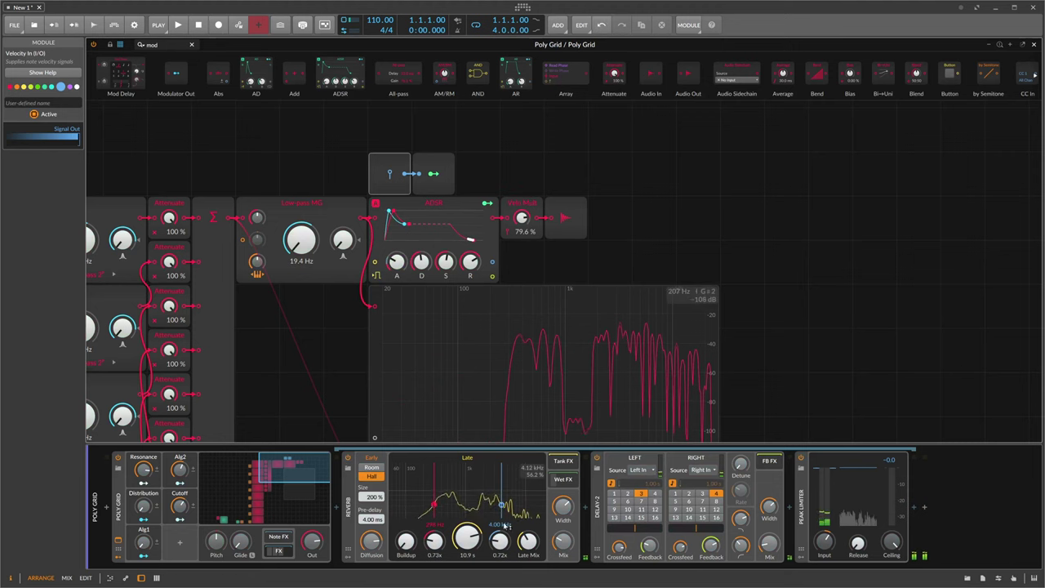
{"action": "left_click_drag", "start_coordinate": [563, 539], "coordinate": [569, 543]}
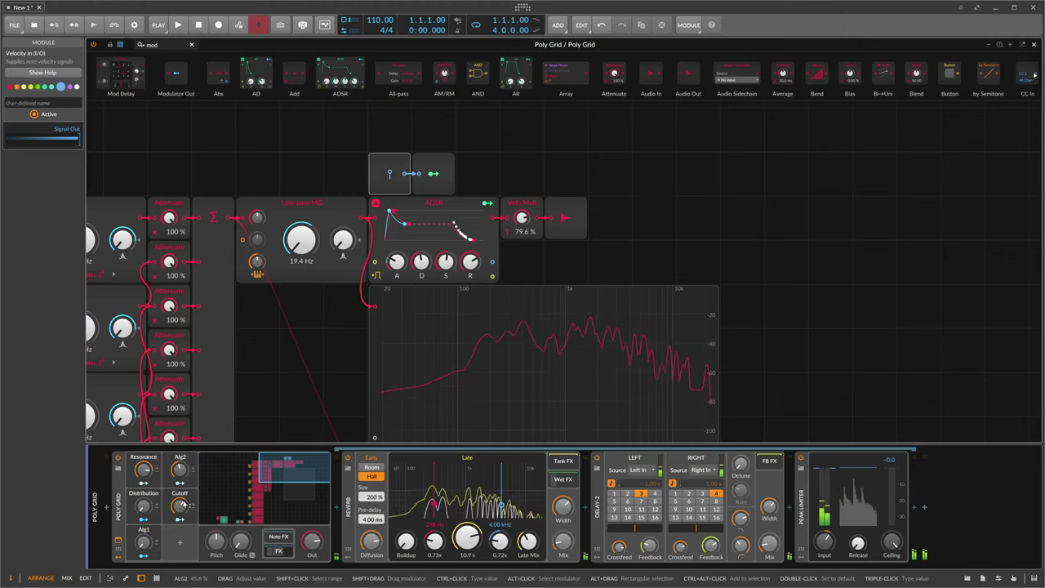
Add an Expressions modulator to the Poly Grid.
{"action": "left_click", "coordinate": [180, 543]}
{"action": "type", "text": "expr"}
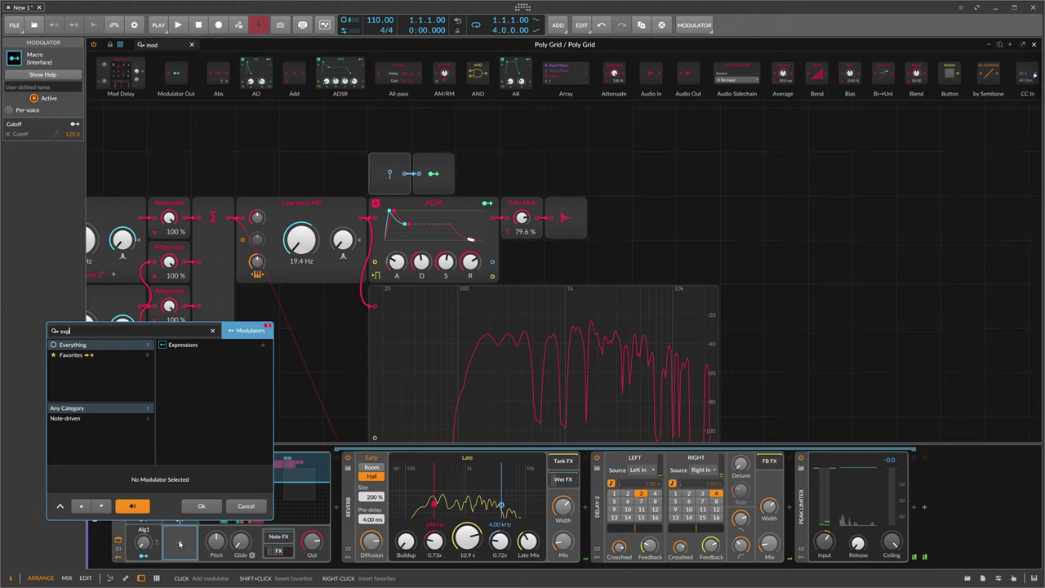
{"action": "key", "text": "Return"}
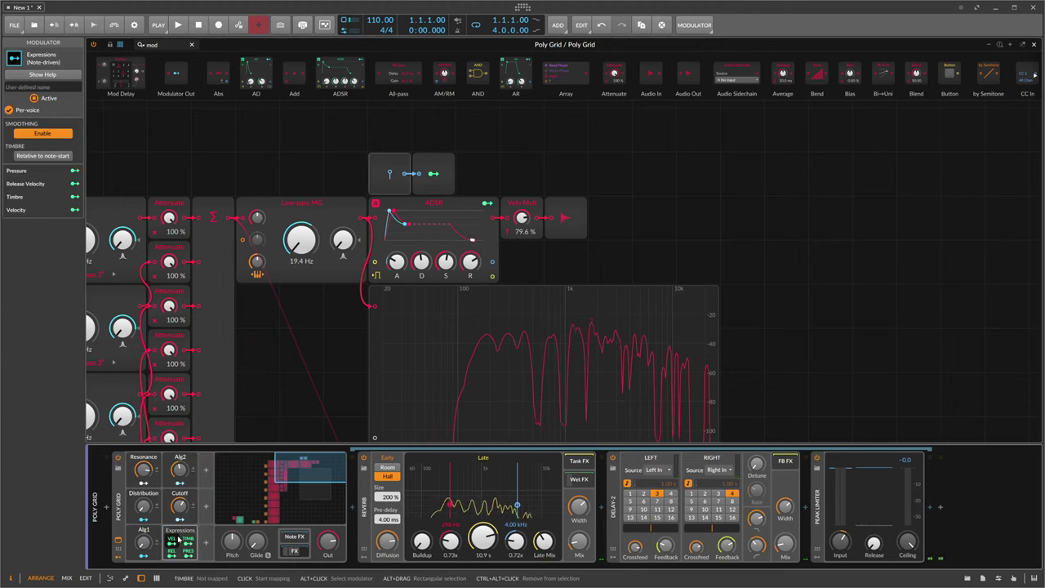
Map the Expressions velocity to the Alg2 macro by 7.2 % and to the Cutoff macro by about 23.6 %.
{"action": "left_click", "coordinate": [172, 538]}
{"action": "left_click_drag", "start_coordinate": [179, 472], "coordinate": [183, 491]}
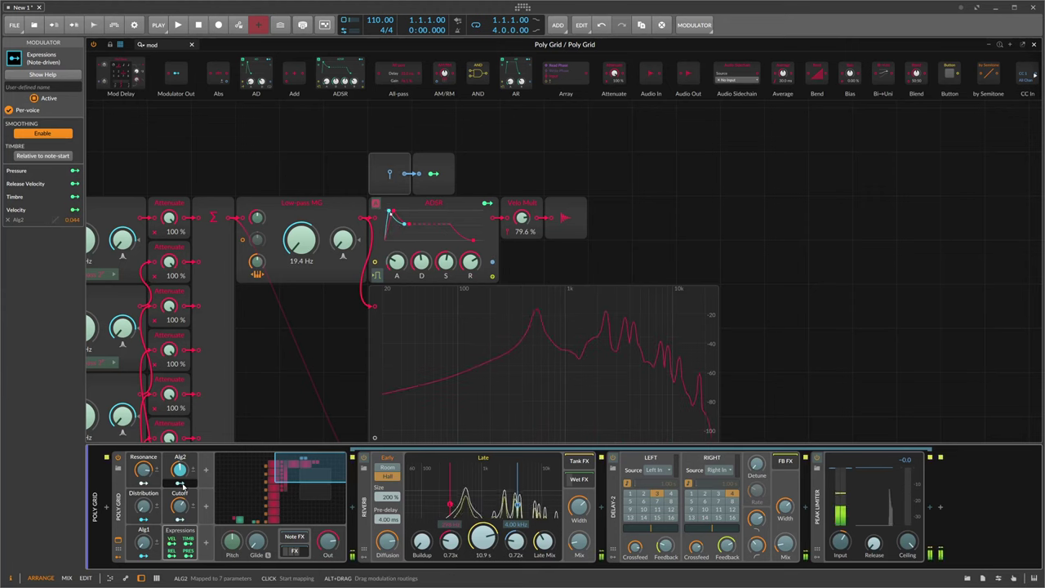
{"action": "left_click_drag", "start_coordinate": [181, 485], "coordinate": [181, 479]}
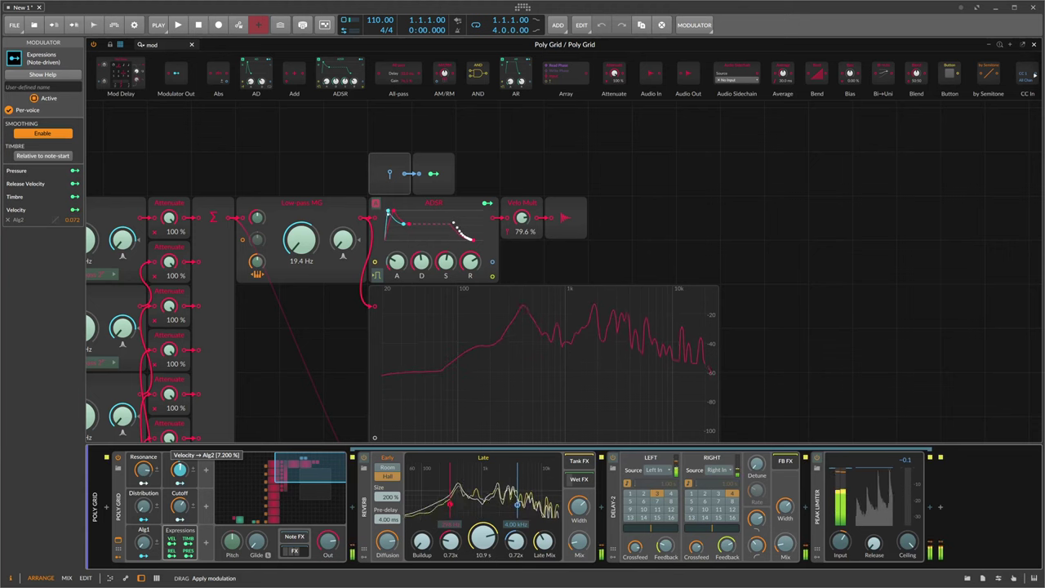
{"action": "left_click_drag", "start_coordinate": [181, 478], "coordinate": [180, 506]}
{"action": "left_click", "coordinate": [172, 542]}
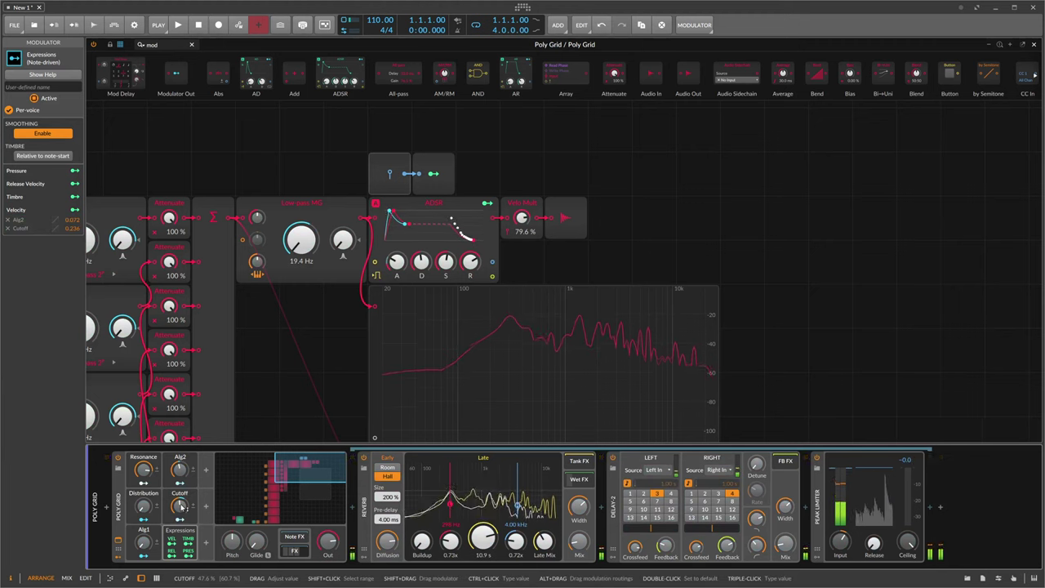
Set the Velo Mult sensitivity to about 84.8 % and raise the ADSR's sustain slightly.
{"action": "left_click_drag", "start_coordinate": [521, 217], "coordinate": [521, 218]}
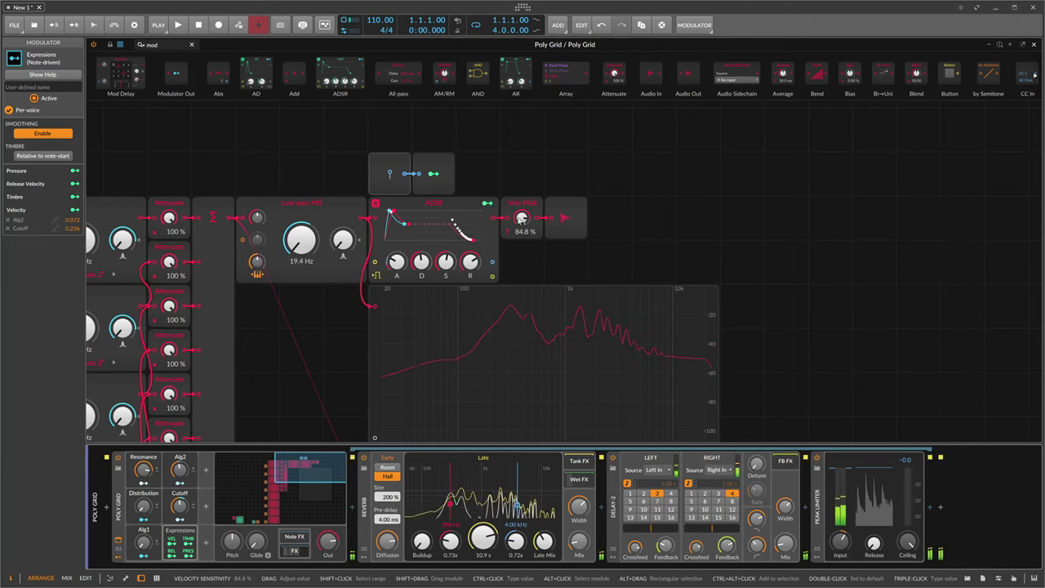
{"action": "left_click_drag", "start_coordinate": [446, 262], "coordinate": [446, 260]}
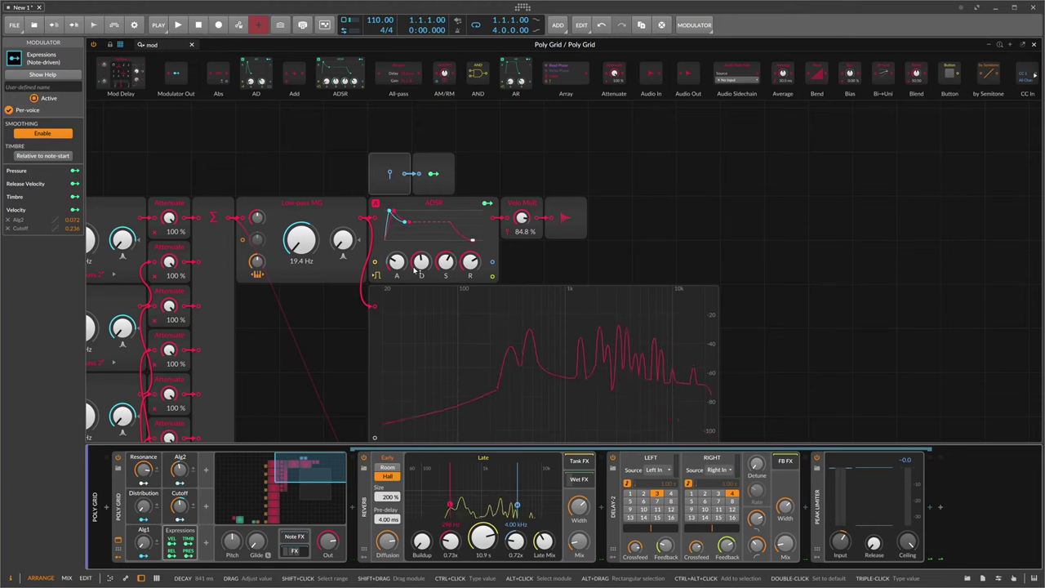
Delete the Spectrum analyzer directly below the ADSR.
{"action": "mouse_move", "coordinate": [304, 464]}
{"action": "left_mouse_down"}
{"action": "mouse_move", "coordinate": [265, 498]}
{"action": "mouse_move", "coordinate": [291, 463]}
{"action": "left_mouse_up"}
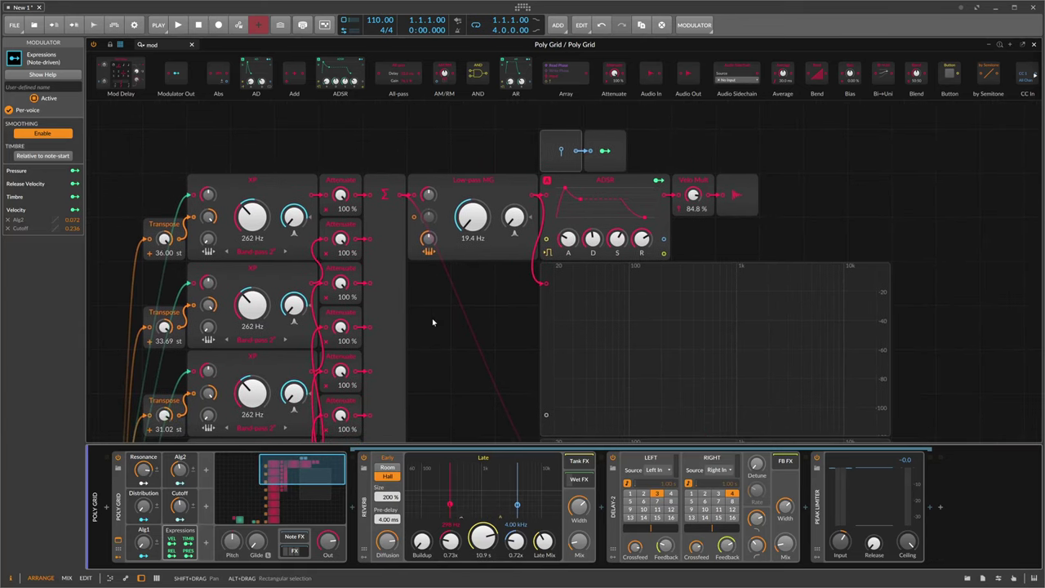
{"action": "left_click", "coordinate": [548, 327]}
{"action": "key", "text": "Delete"}
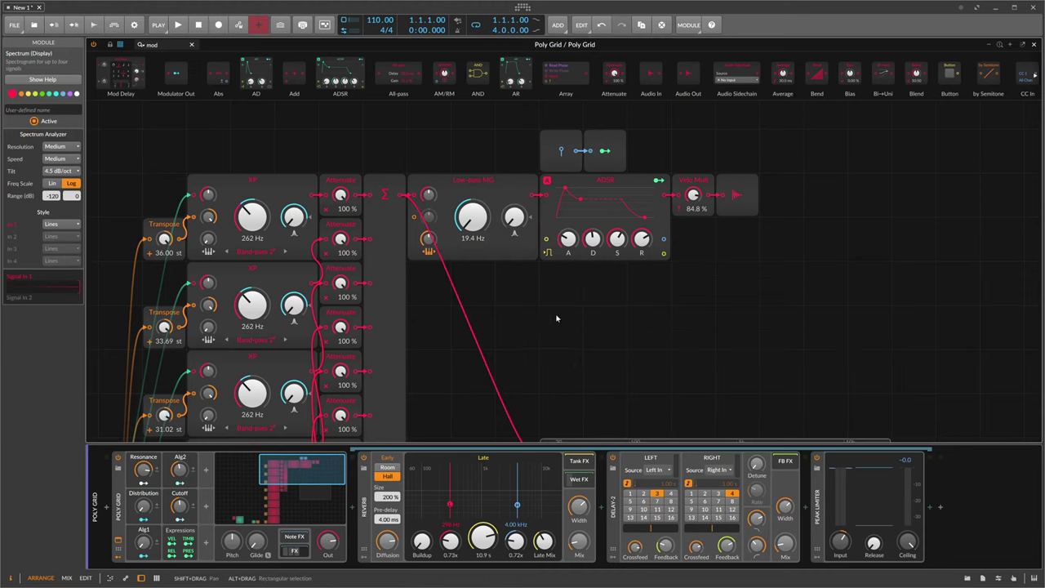
Shift the Low-pass MG, ADSR, velocity modules and output further right to open a gap after the summing module.
{"action": "left_click", "coordinate": [534, 236]}
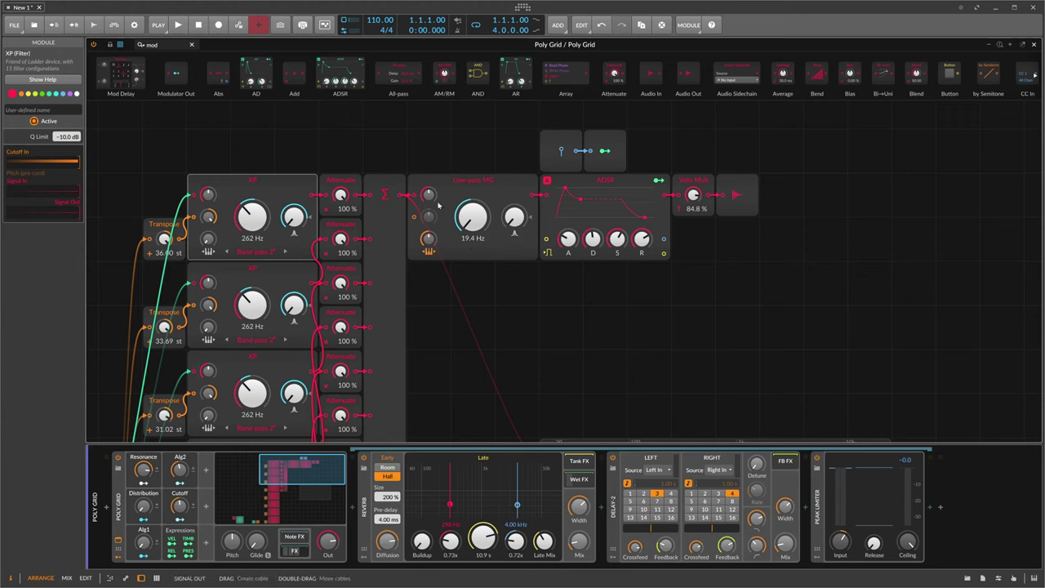
{"action": "left_click_drag", "start_coordinate": [803, 272], "coordinate": [418, 137]}
{"action": "left_click_drag", "start_coordinate": [462, 178], "coordinate": [613, 186]}
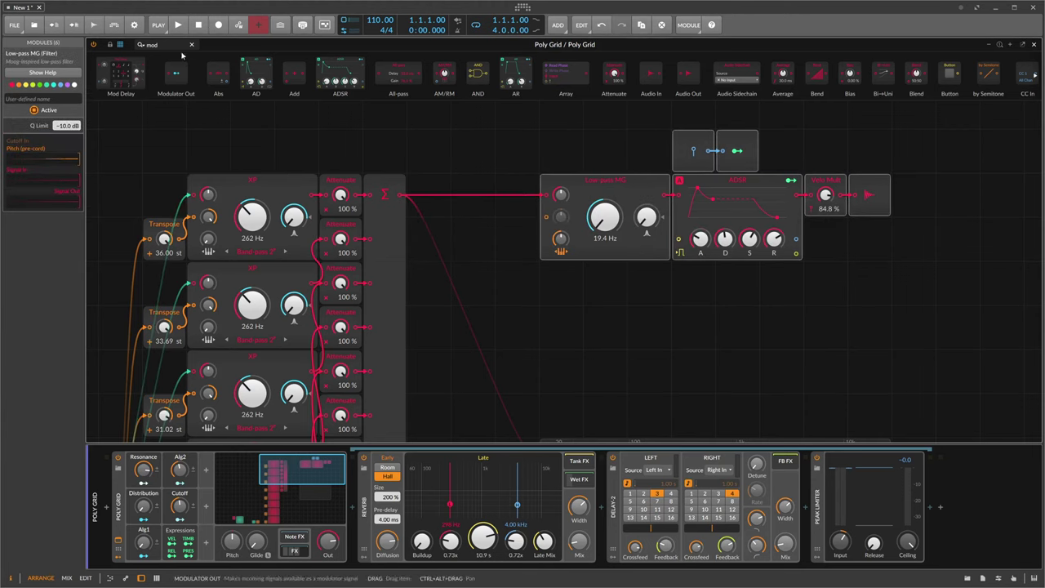
Insert an XP filter between the summing module and the Low-pass MG and set its mode to Band-pass 2.
{"action": "left_click_drag", "start_coordinate": [168, 45], "coordinate": [405, 196]}
{"action": "type", "text": "xp"}
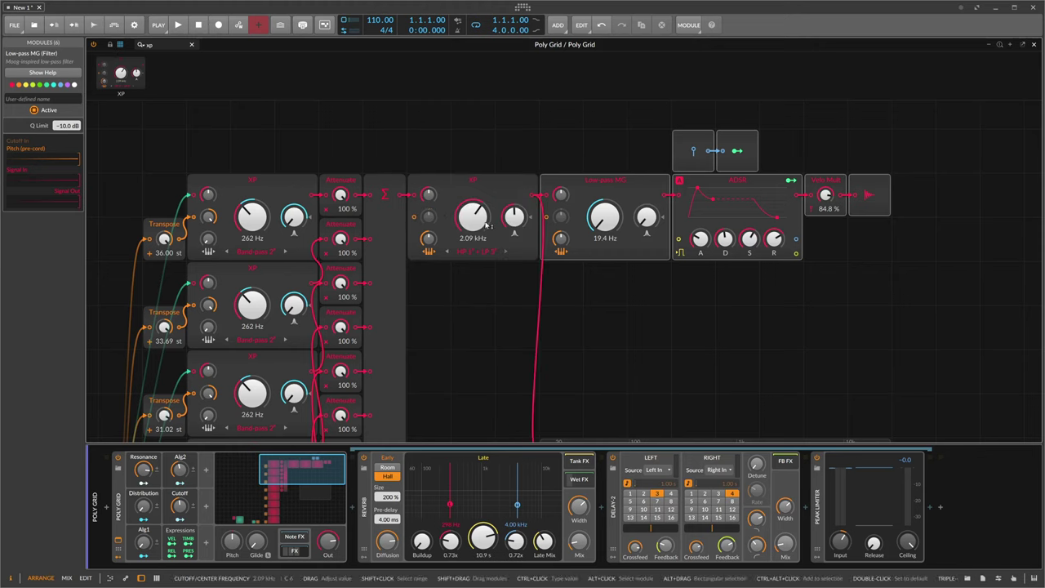
{"action": "left_click", "coordinate": [476, 251]}
{"action": "left_click", "coordinate": [489, 365]}
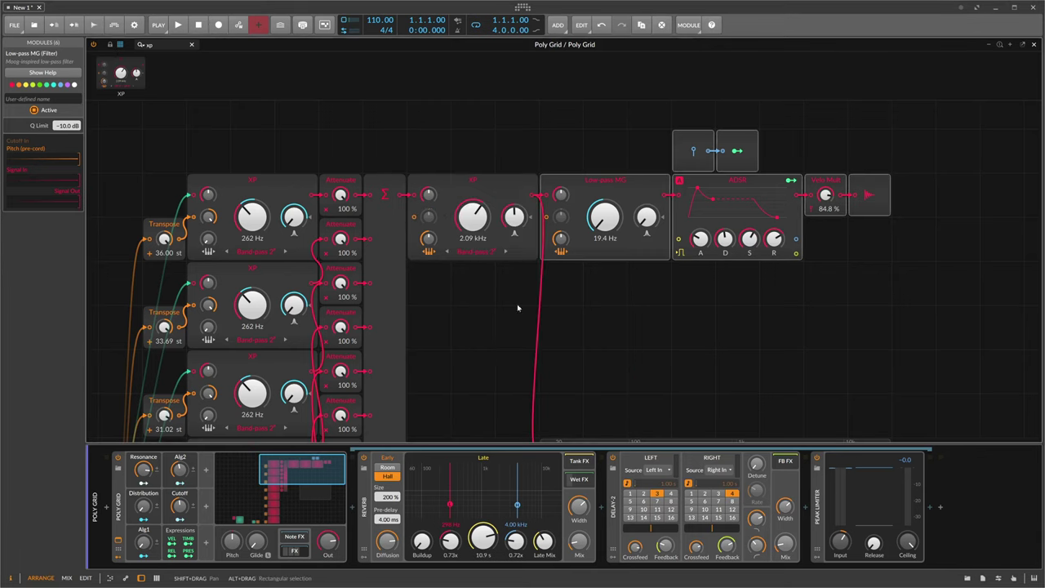
Reset the cutoff of the XP filter after the summing module to its default 262 Hz and raise its resonance.
{"action": "double_click", "coordinate": [471, 237]}
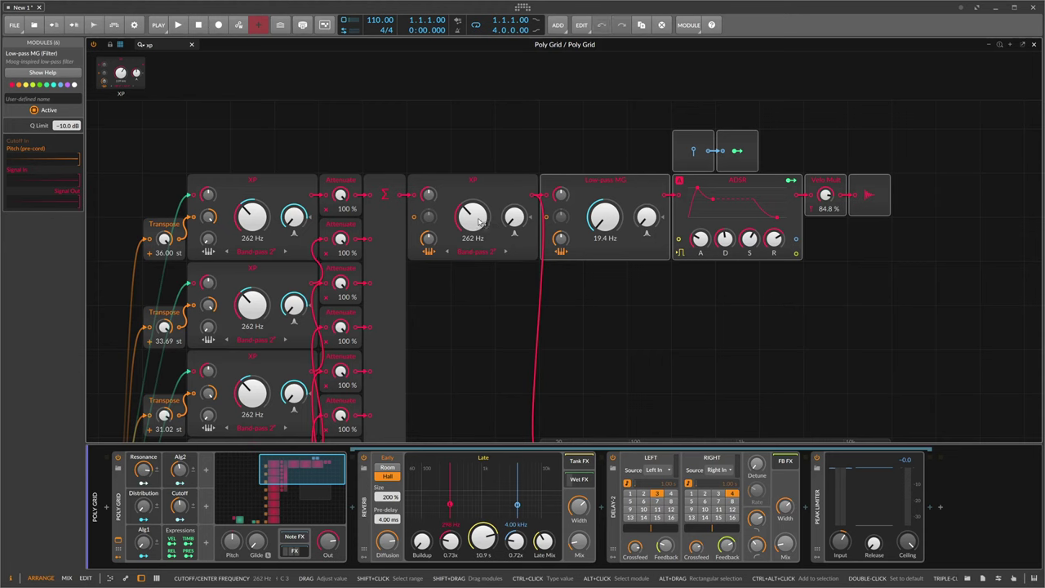
{"action": "mouse_move", "coordinate": [514, 216]}
{"action": "left_mouse_down"}
{"action": "mouse_move", "coordinate": [514, 189]}
{"action": "mouse_move", "coordinate": [516, 217]}
{"action": "left_mouse_up"}
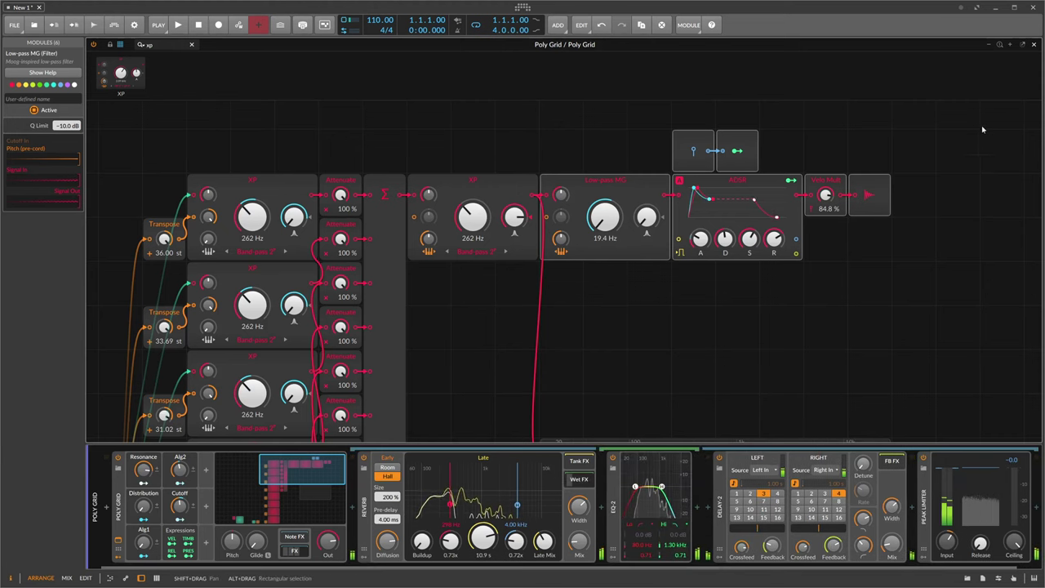
Close the grid editor and start playback with the project tempo set to 85 BPM.
{"action": "left_click", "coordinate": [1034, 46]}
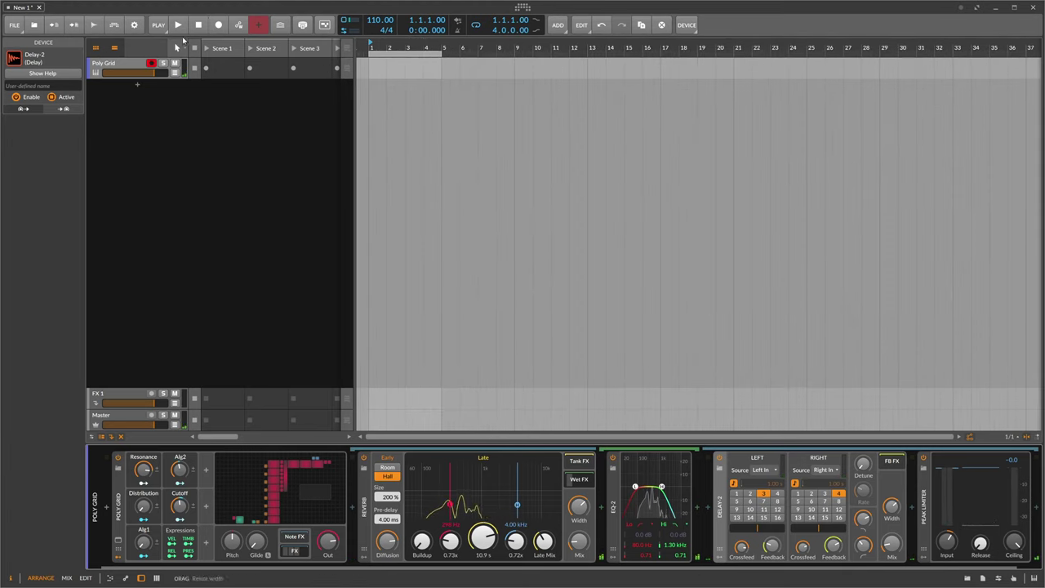
{"action": "left_click", "coordinate": [178, 25]}
{"action": "left_click_drag", "start_coordinate": [374, 22], "coordinate": [374, 42]}
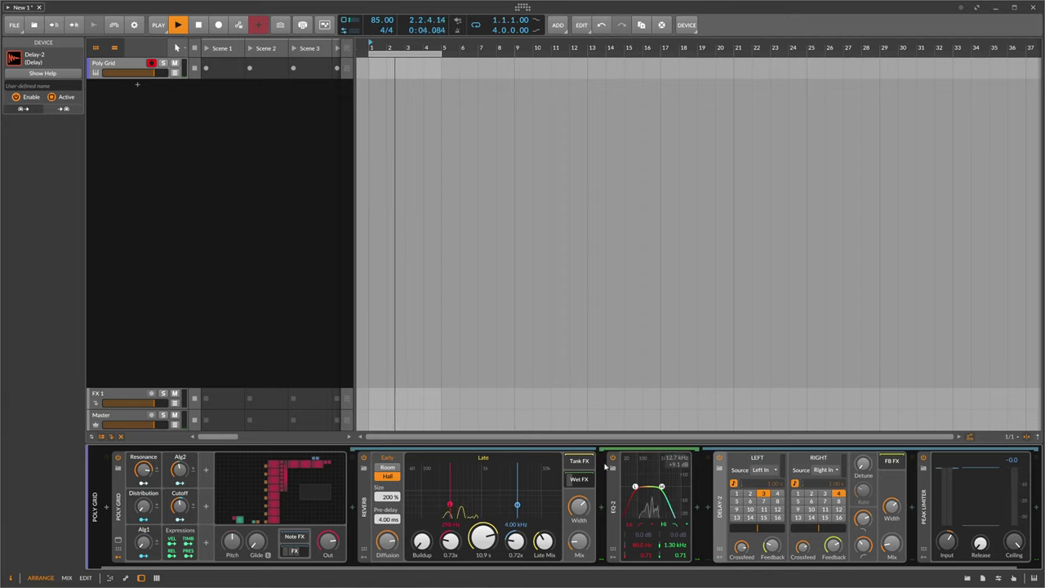
Collapse the Reverb's Wet FX chain and insert BLEASS Slow Machine between Delay-2 and the Peak Limiter.
{"action": "left_click", "coordinate": [580, 481]}
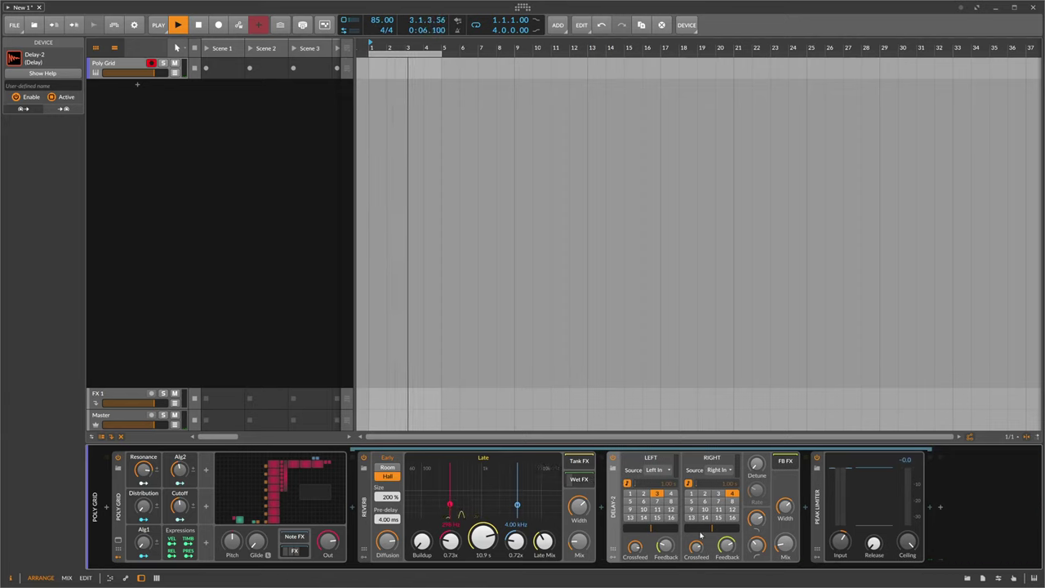
{"action": "left_click", "coordinate": [805, 512]}
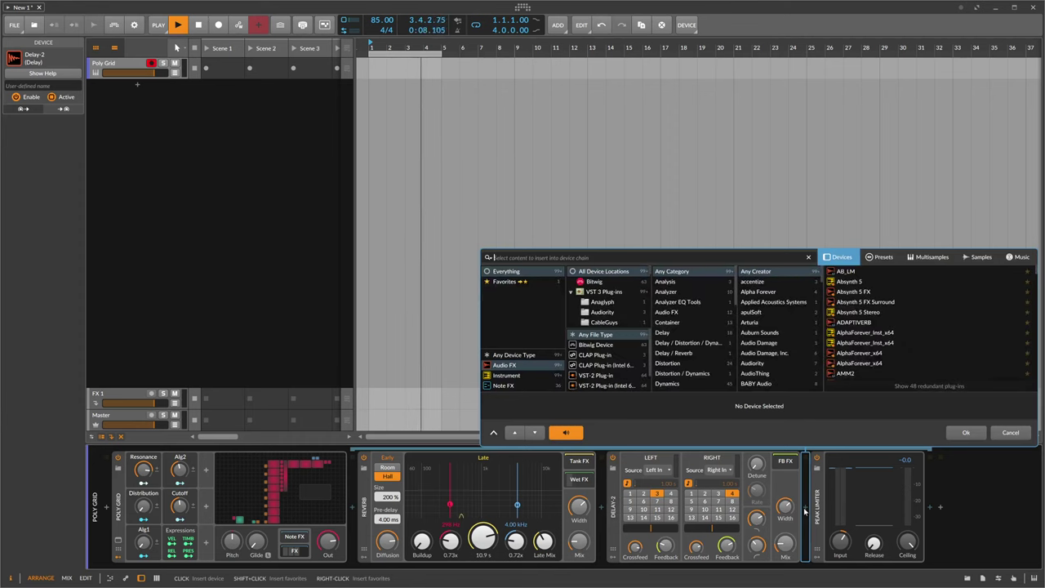
{"action": "type", "text": "slow"}
{"action": "key", "text": "Return"}
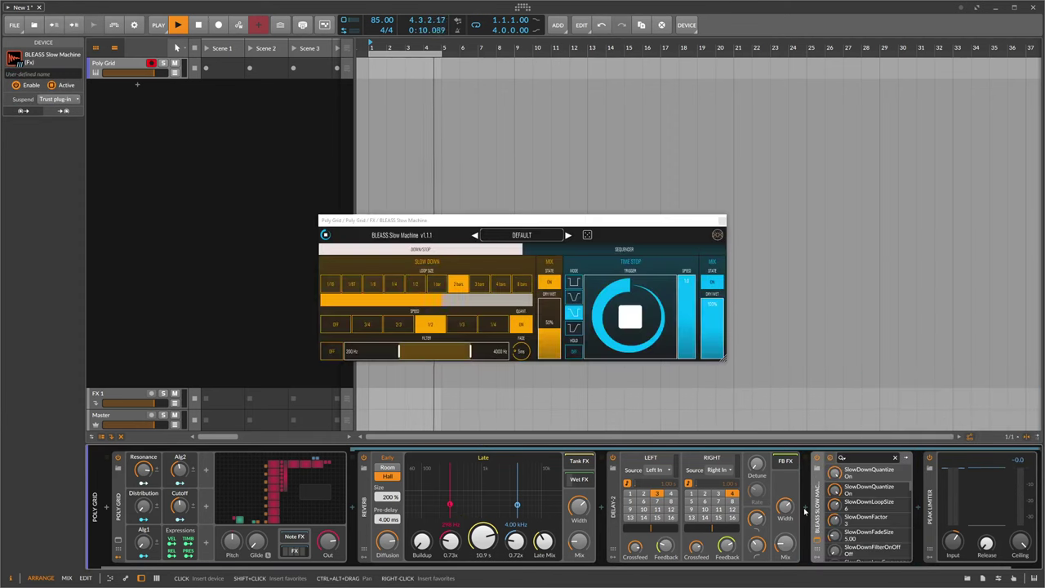
Set the Slow Machine's Slow Down loop size to 3 bars and its dry/wet mix to about 46 %, closing the plug-in window.
{"action": "left_click", "coordinate": [479, 285]}
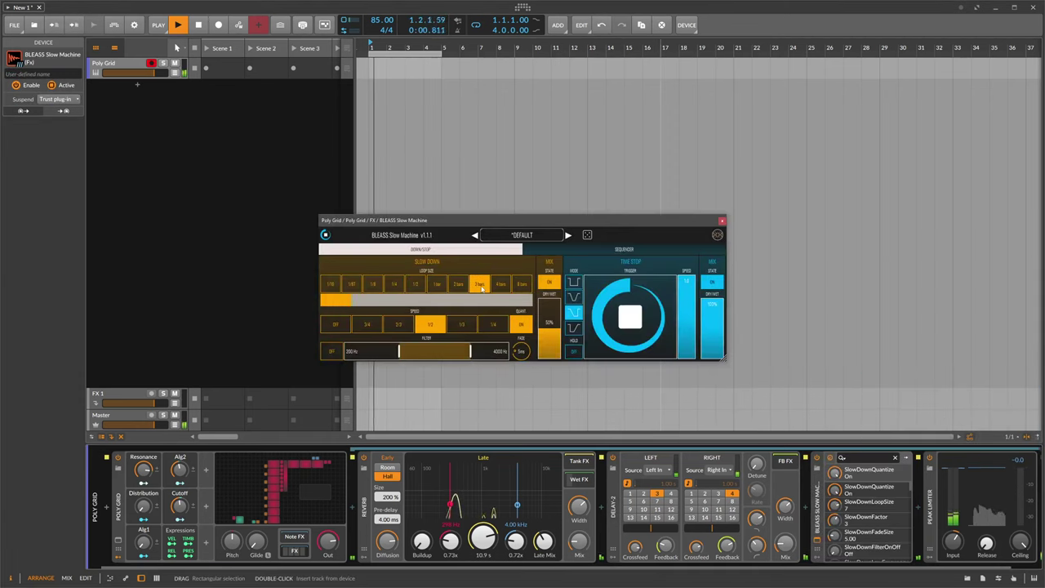
{"action": "left_click_drag", "start_coordinate": [551, 320], "coordinate": [554, 301]}
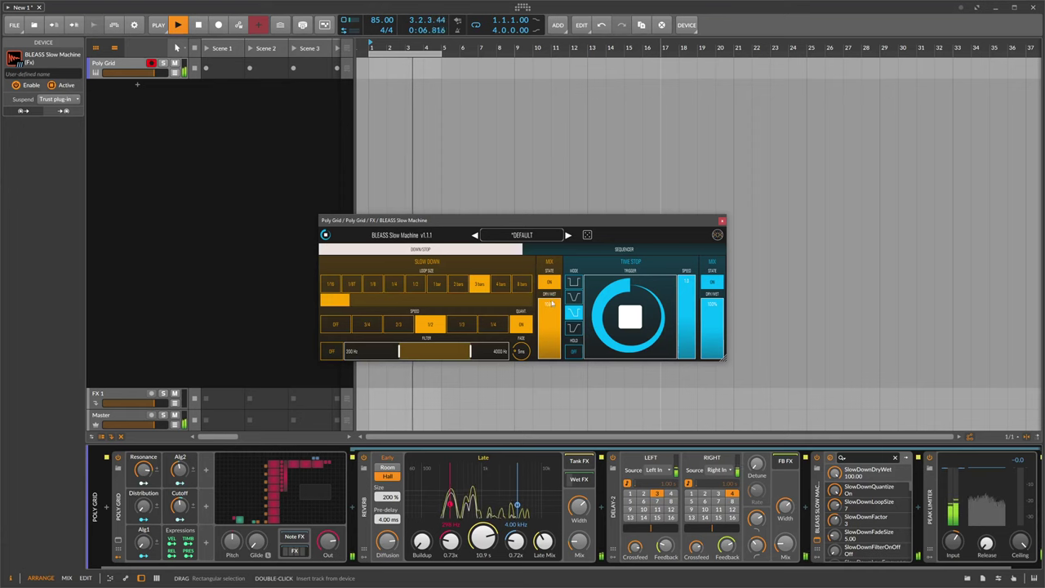
{"action": "left_click_drag", "start_coordinate": [552, 303], "coordinate": [549, 334]}
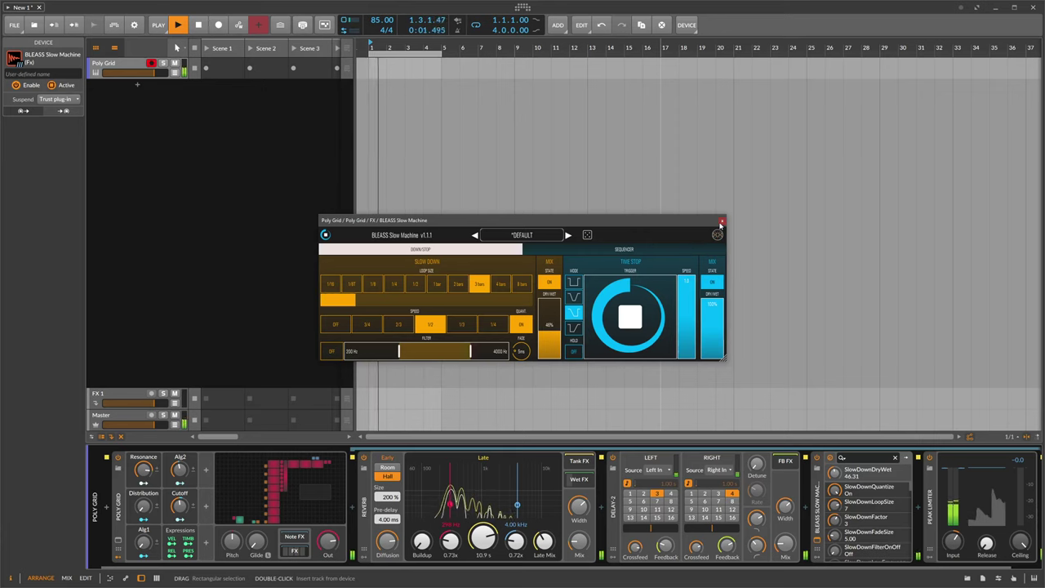
{"action": "left_click", "coordinate": [720, 222]}
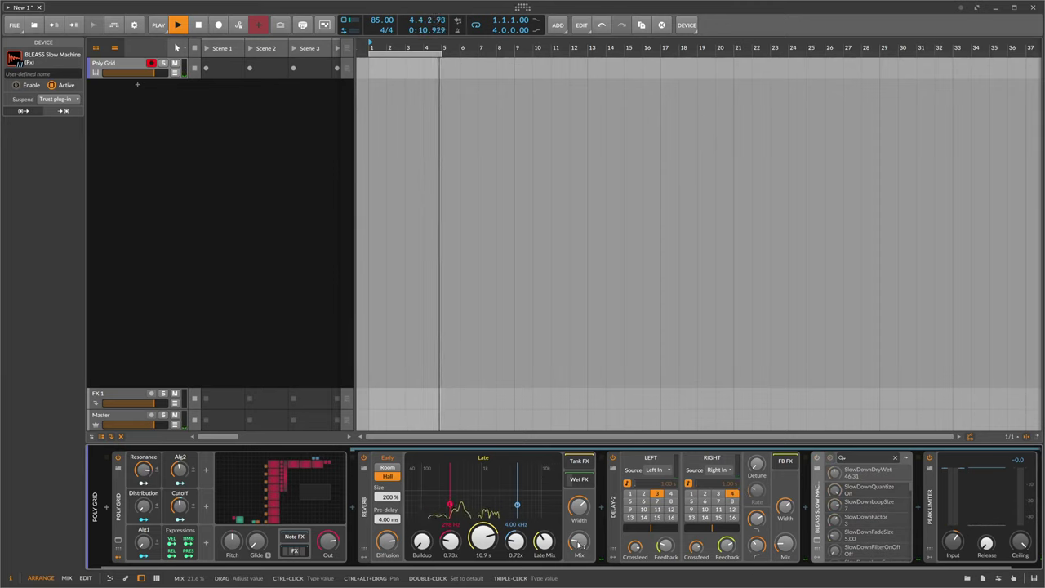
Reopen the Poly Grid and insert a Delay module between the ADSR and the Velo Mult.
{"action": "left_click", "coordinate": [300, 503]}
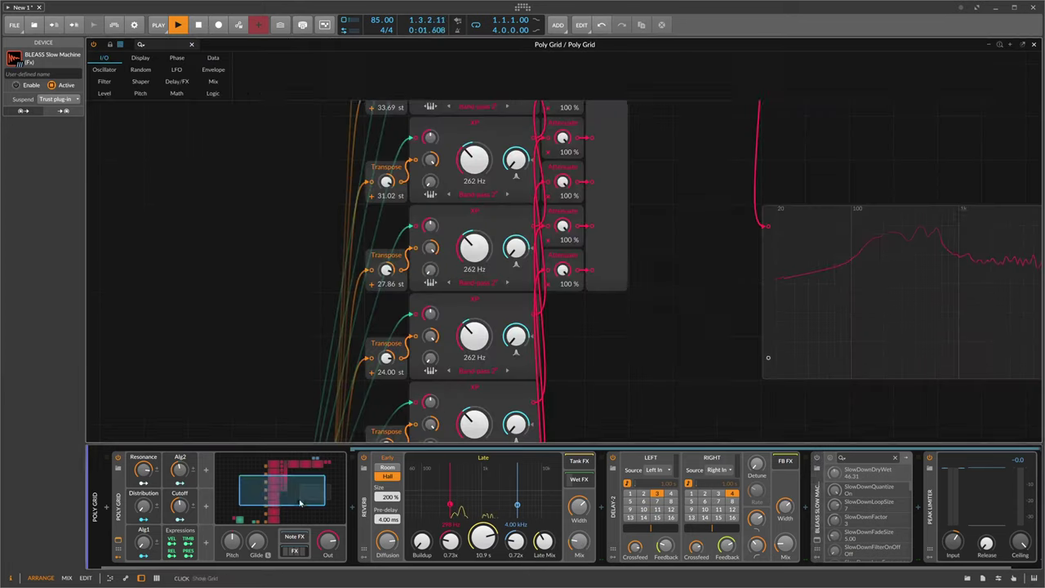
{"action": "left_click_drag", "start_coordinate": [600, 260], "coordinate": [450, 369]}
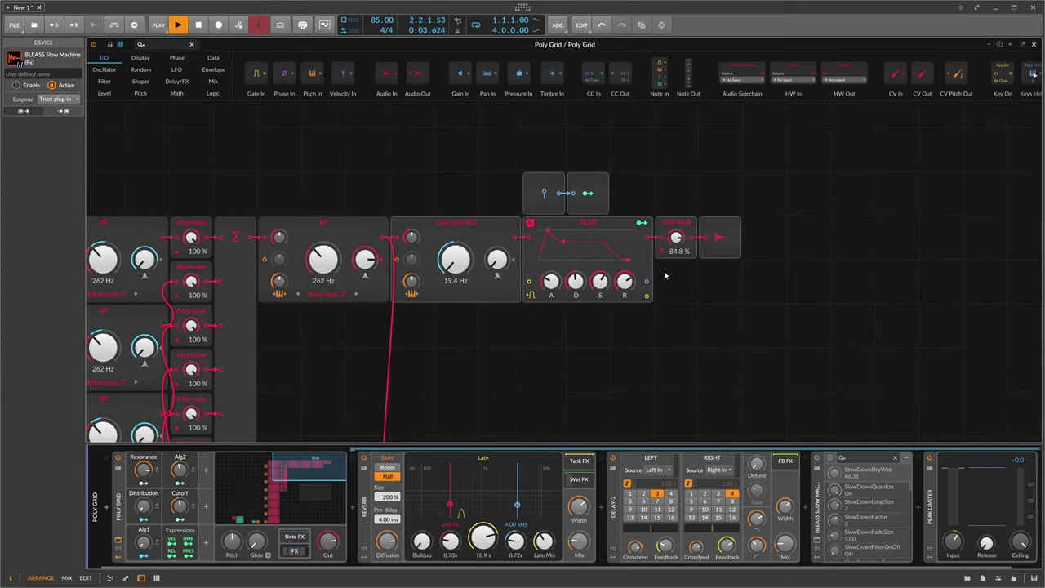
{"action": "type", "text": "delay"}
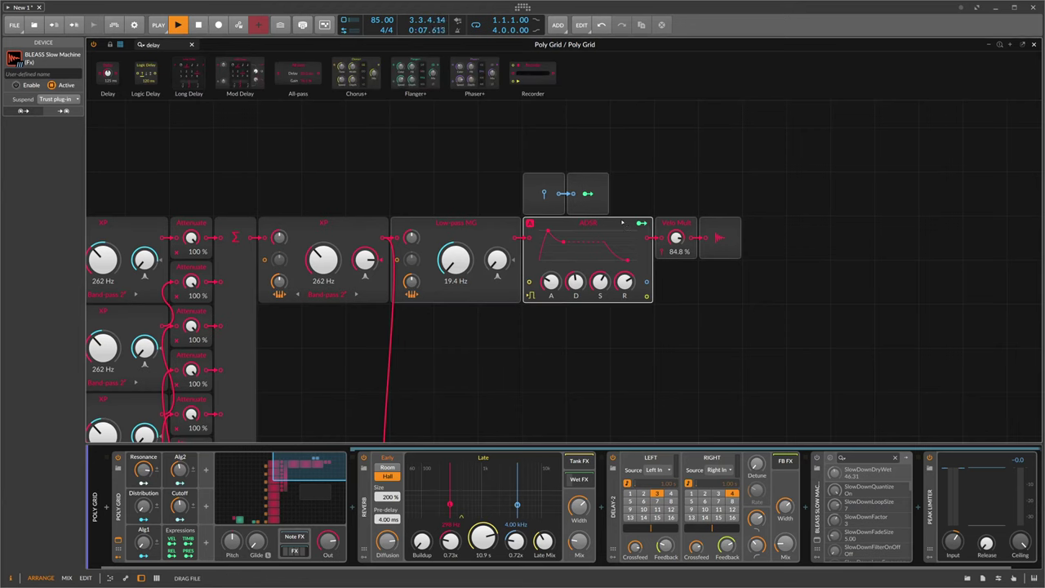
{"action": "left_click_drag", "start_coordinate": [651, 240], "coordinate": [652, 239]}
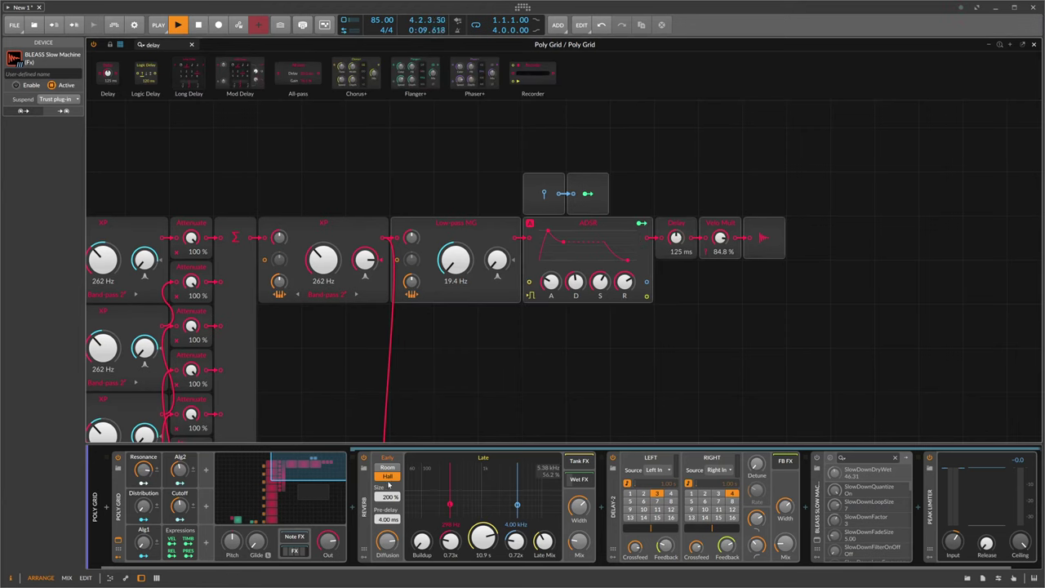
Bypass the Reverb and Delay-2 devices and lower the grid Delay module's time to 0.00 ms.
{"action": "left_click", "coordinate": [363, 458]}
{"action": "left_click", "coordinate": [611, 458]}
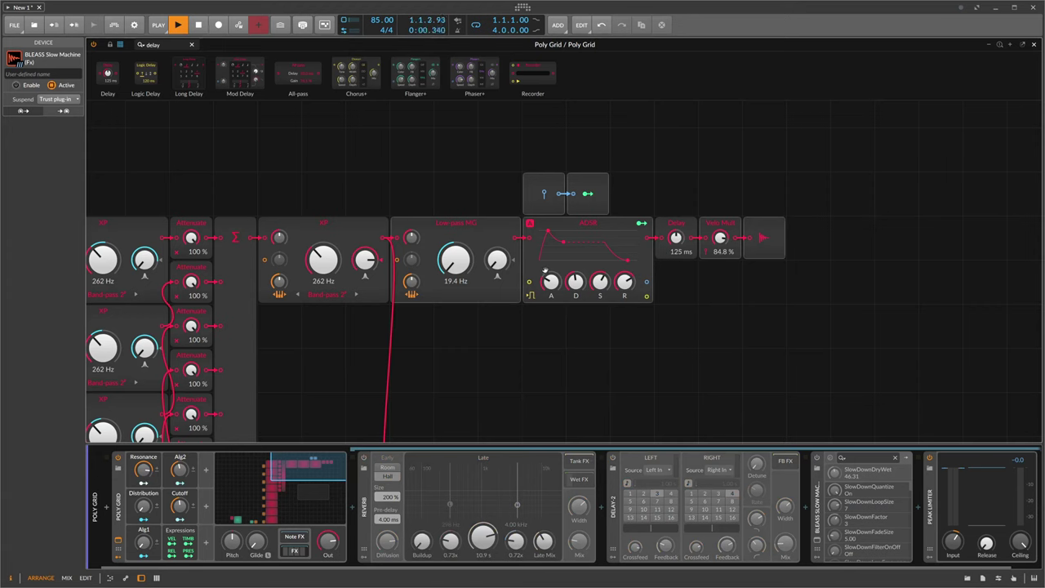
{"action": "left_click_drag", "start_coordinate": [676, 237], "coordinate": [676, 245]}
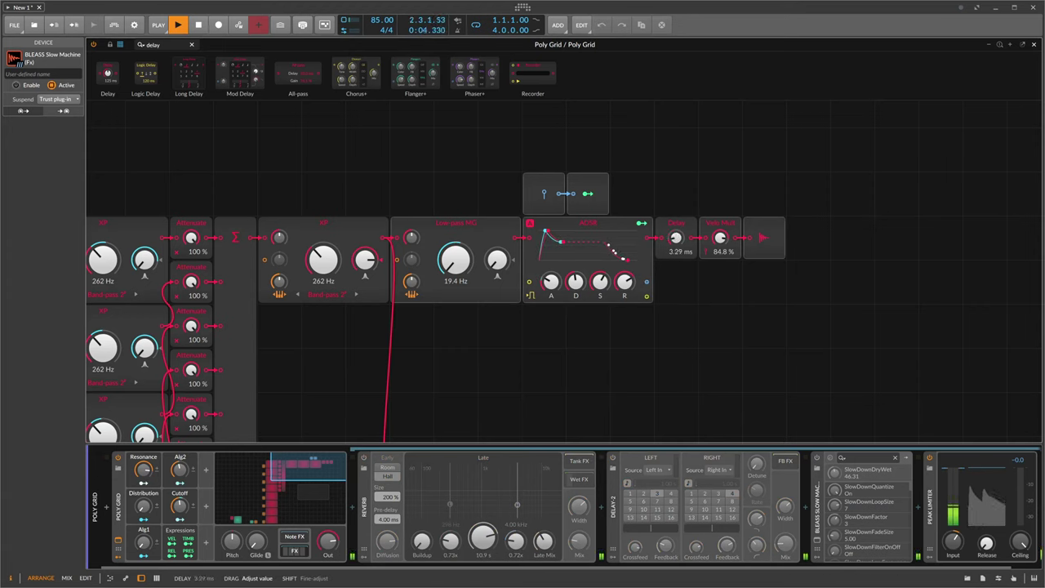
{"action": "left_click_drag", "start_coordinate": [675, 238], "coordinate": [676, 243]}
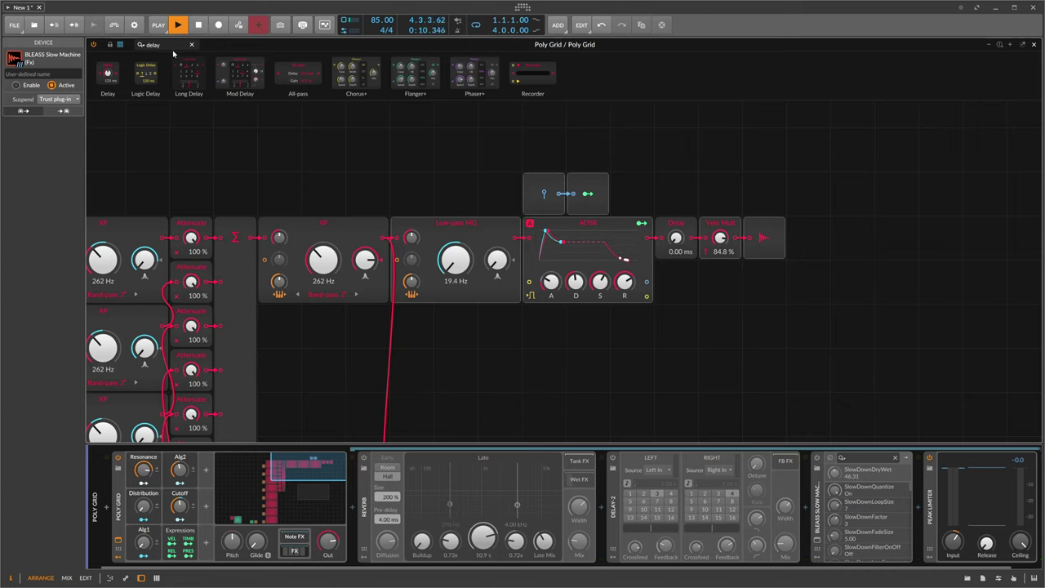
Add an S/H LFO module directly above the Delay module and set its smoothing to 100 %.
{"action": "type", "text": "rand"}
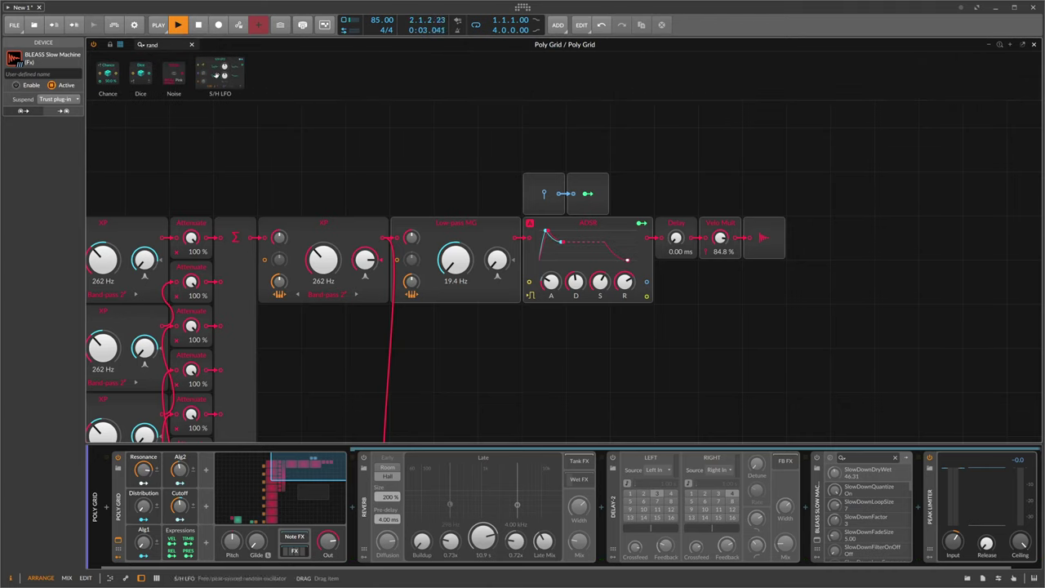
{"action": "left_click_drag", "start_coordinate": [217, 75], "coordinate": [687, 144]}
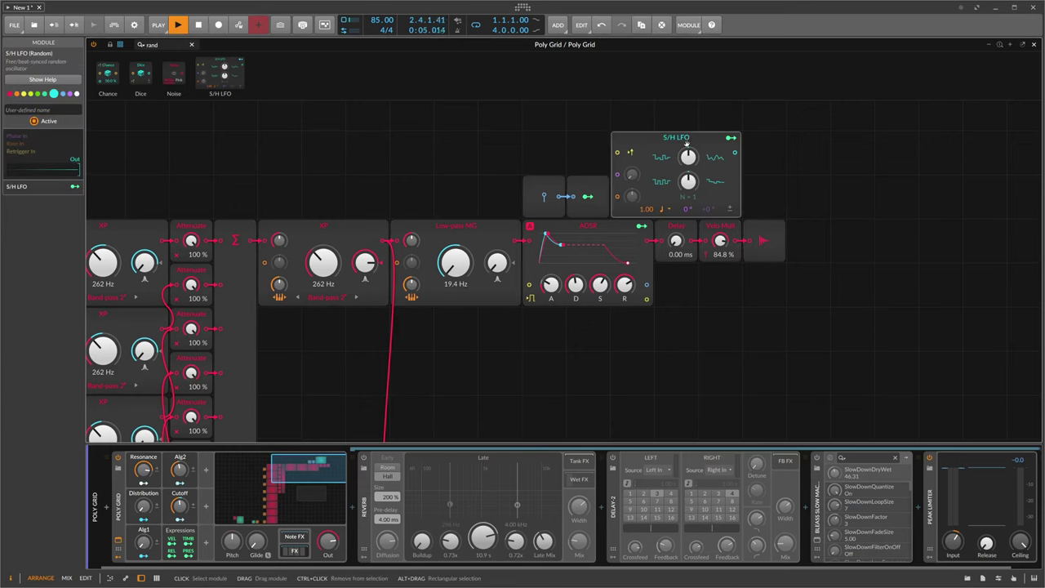
{"action": "left_click_drag", "start_coordinate": [777, 154], "coordinate": [709, 192]}
{"action": "left_click_drag", "start_coordinate": [621, 198], "coordinate": [621, 147]}
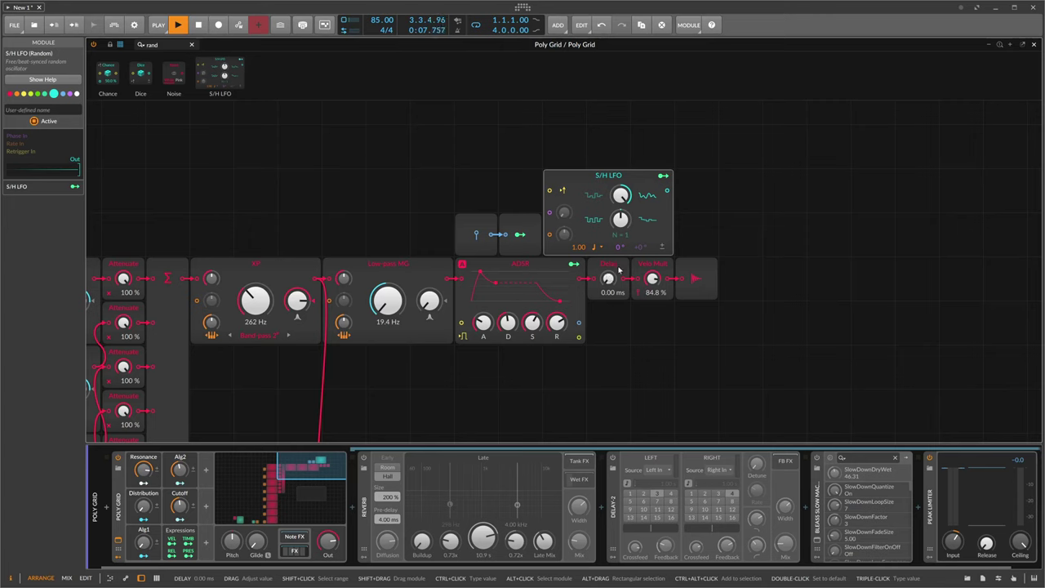
Assign the S/H LFO as a modulator of the Delay module's time with a very small positive amount.
{"action": "left_click", "coordinate": [663, 175]}
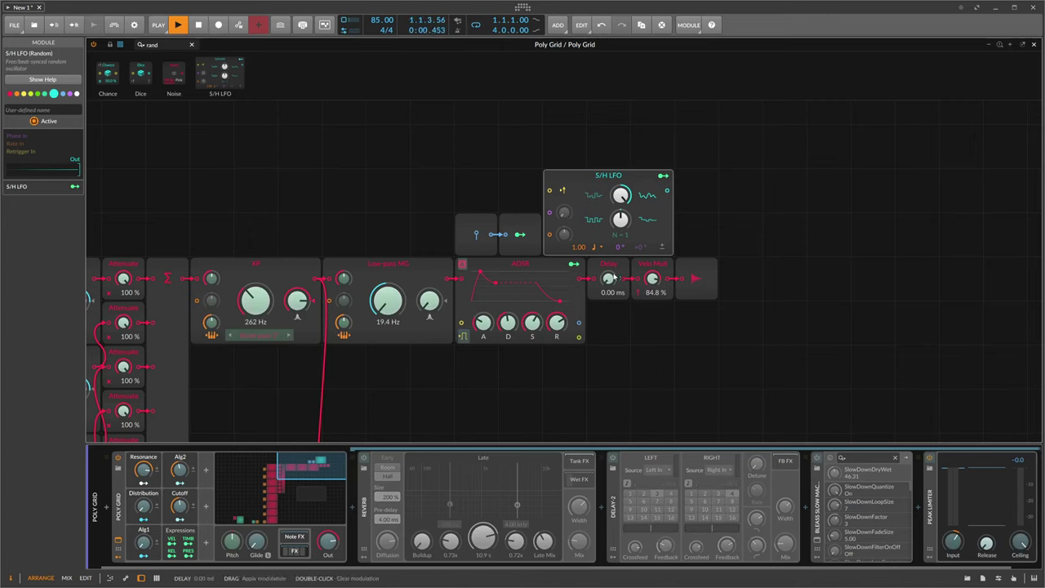
{"action": "left_click", "coordinate": [615, 278]}
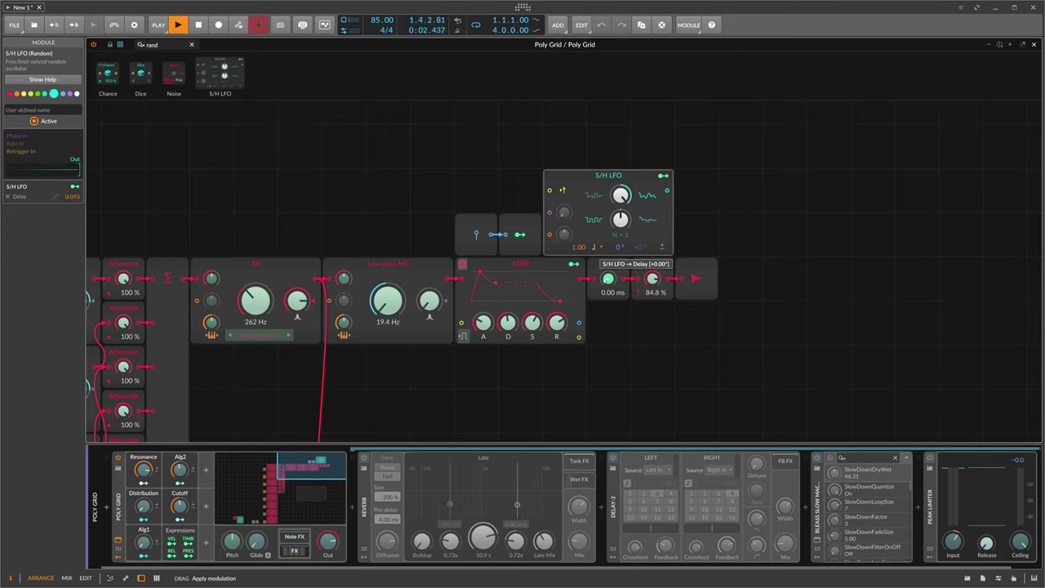
{"action": "left_click", "coordinate": [661, 178]}
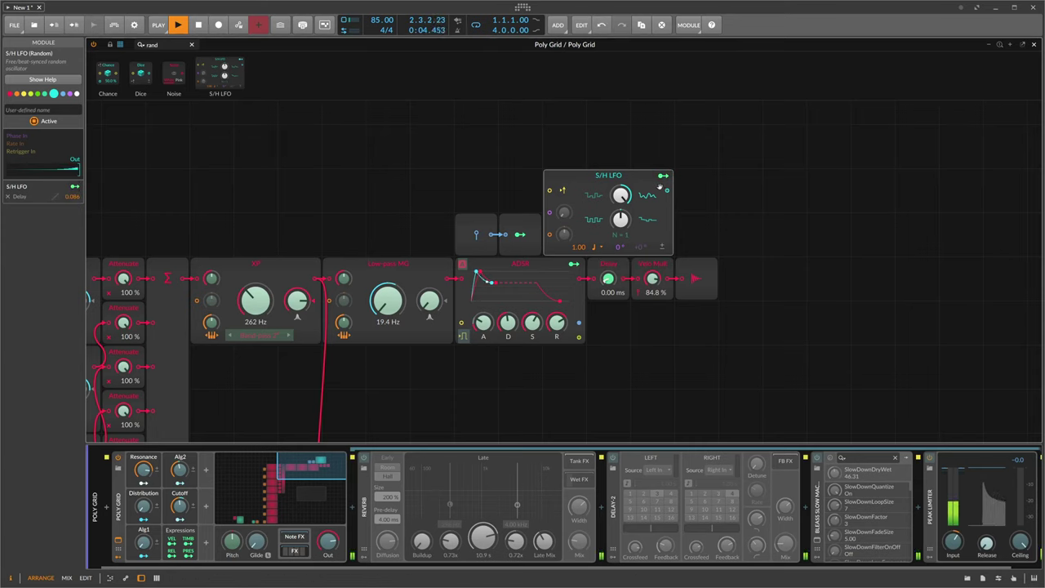
Set the S/H LFO's rate unit to 8th note.
{"action": "left_click", "coordinate": [597, 246]}
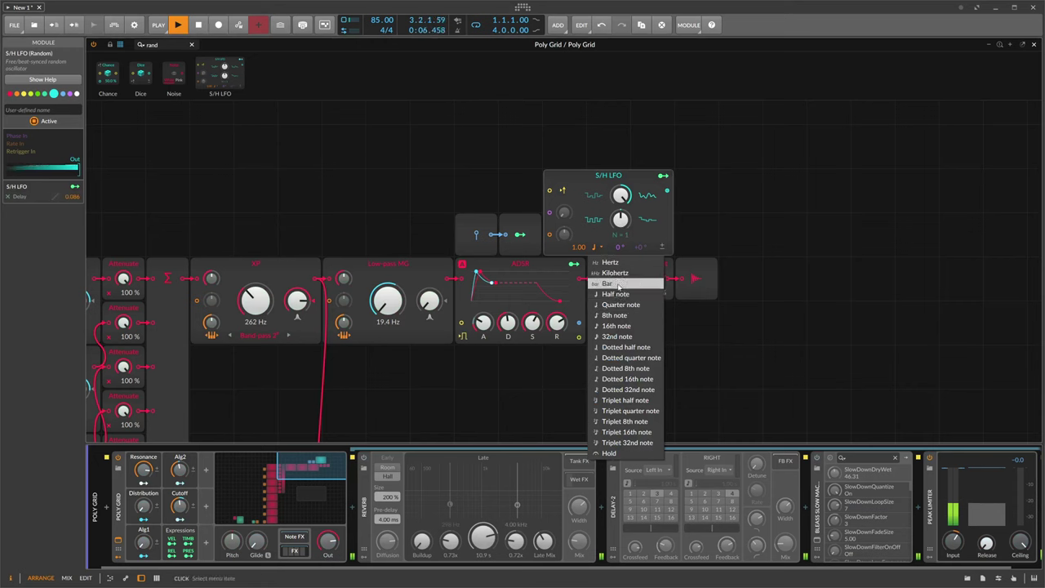
{"action": "left_click", "coordinate": [611, 306]}
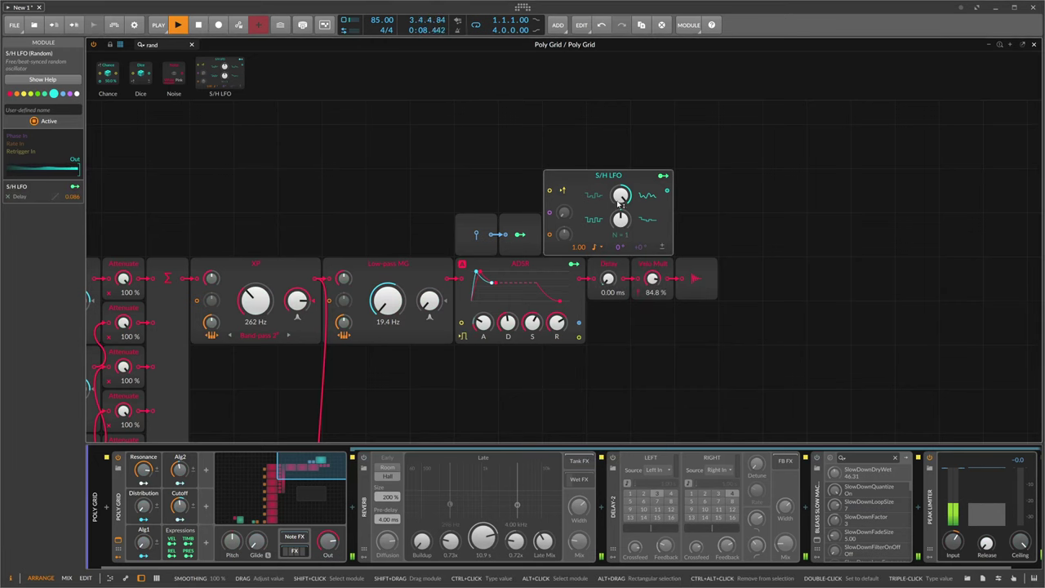
{"action": "left_click", "coordinate": [597, 246]}
{"action": "left_click", "coordinate": [624, 316]}
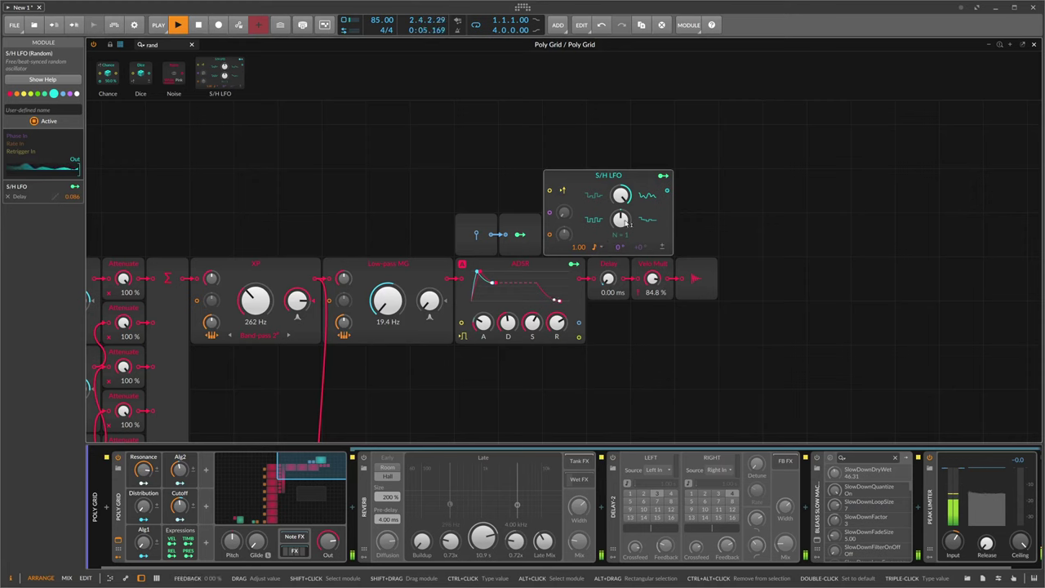
Adjust the S/H LFO's modulation of the delay time to about 0.10 ms and set the LFO rate to 0.38.
{"action": "left_click", "coordinate": [663, 175]}
{"action": "left_click_drag", "start_coordinate": [608, 279], "coordinate": [609, 281]}
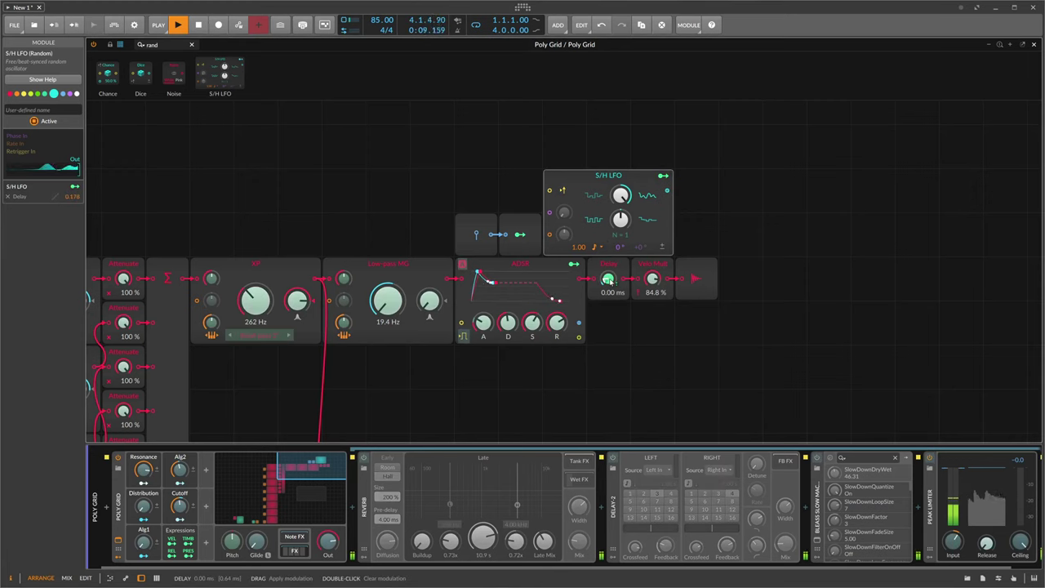
{"action": "left_click_drag", "start_coordinate": [607, 280], "coordinate": [607, 281]}
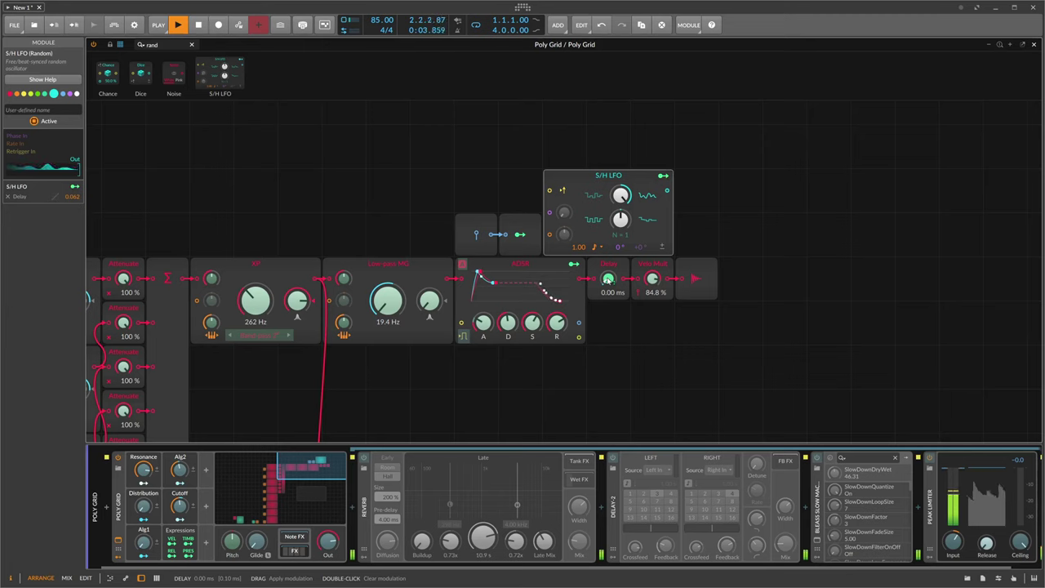
{"action": "mouse_move", "coordinate": [579, 246]}
{"action": "left_mouse_down"}
{"action": "mouse_move", "coordinate": [579, 230]}
{"action": "mouse_move", "coordinate": [576, 247]}
{"action": "left_mouse_up"}
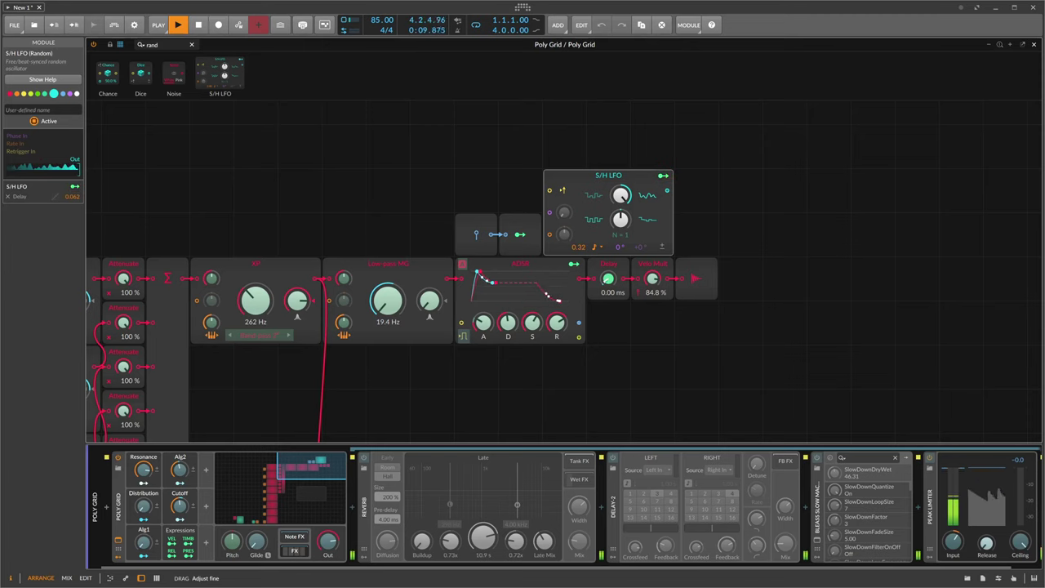
{"action": "left_click_drag", "start_coordinate": [579, 247], "coordinate": [583, 253]}
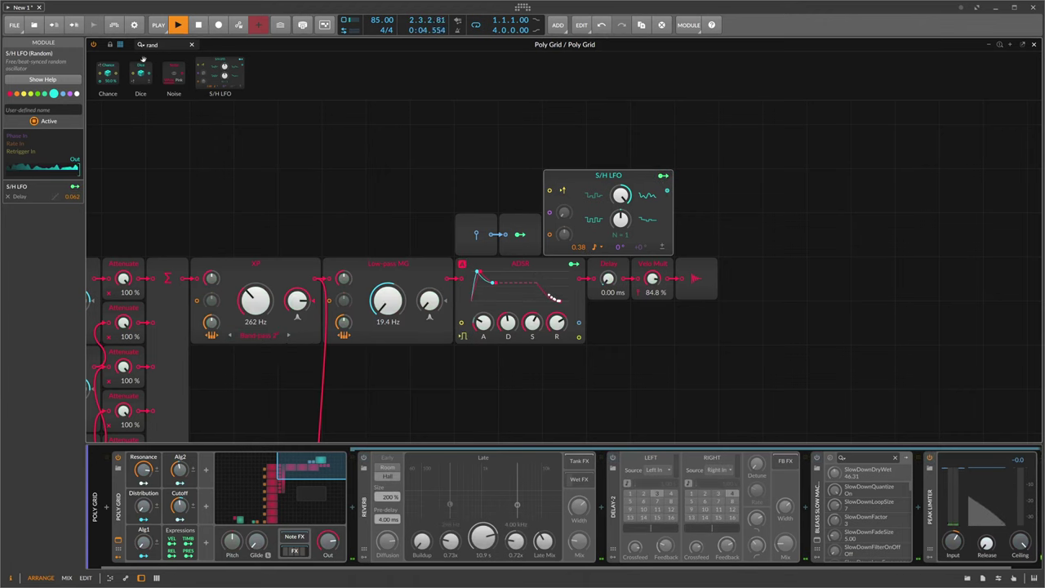
Add a Long Delay below the Delay module, feed it from the Delay's output and switch it to time in seconds.
{"action": "type", "text": "delay"}
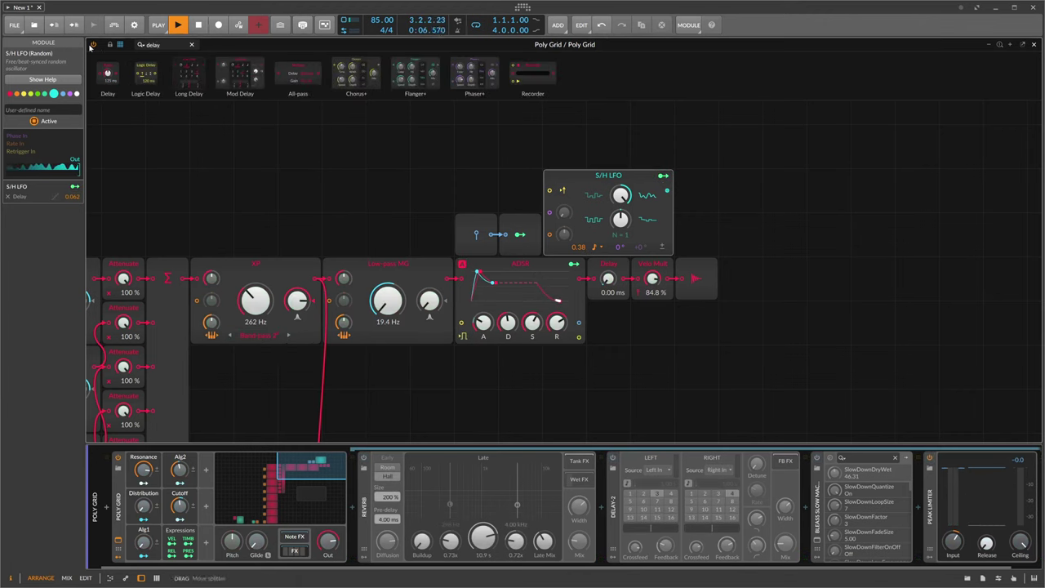
{"action": "left_click_drag", "start_coordinate": [189, 75], "coordinate": [623, 376]}
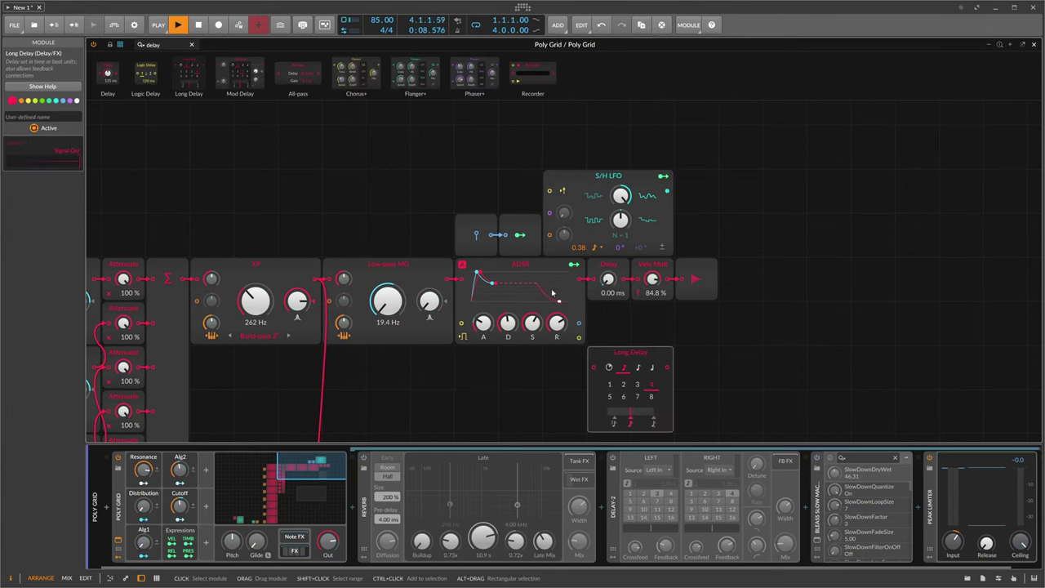
{"action": "left_click_drag", "start_coordinate": [628, 288], "coordinate": [594, 367]}
{"action": "left_click", "coordinate": [608, 367]}
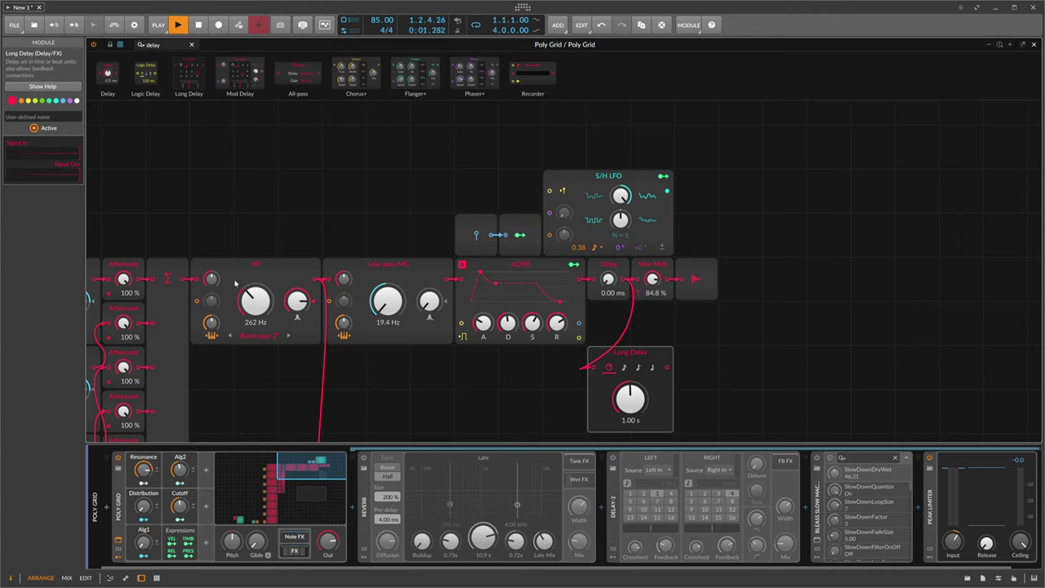
Feed the Long Delay's output back into the cutoff modulation input of the XP band-pass filter after the Sum.
{"action": "left_click", "coordinate": [272, 274]}
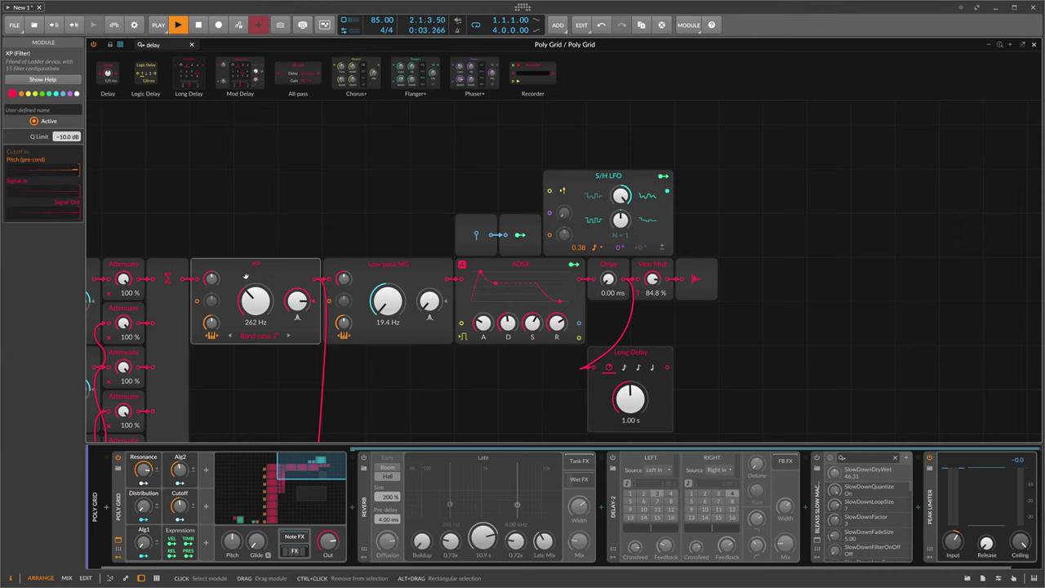
{"action": "scroll", "coordinate": [251, 257], "scroll_direction": "left", "scroll_amount": 1}
{"action": "left_click_drag", "start_coordinate": [700, 365], "coordinate": [228, 299]}
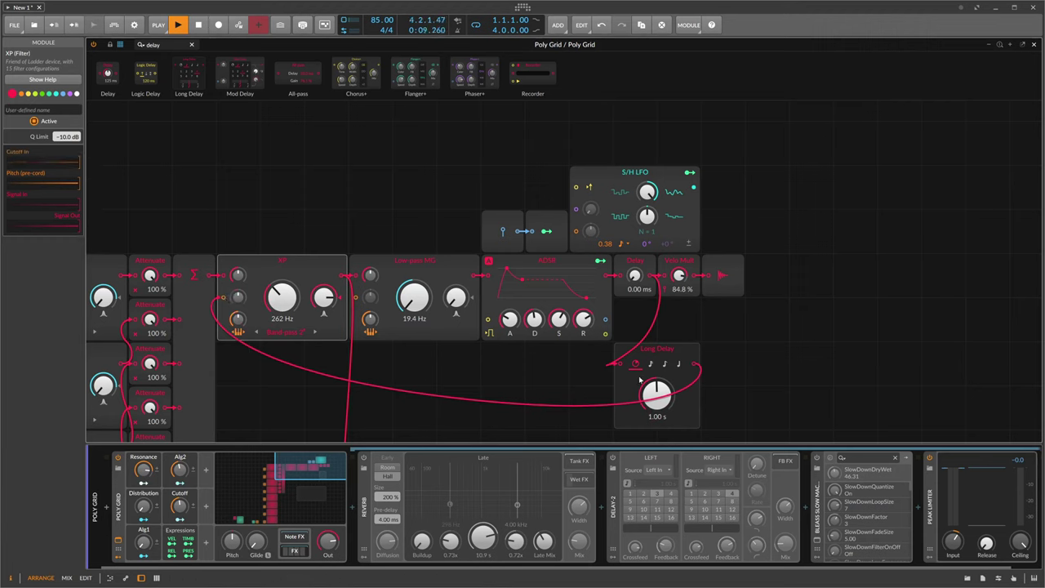
Set the Long Delay time to 0.02 ms and tune the cutoff modulation amount of the XP filter after the Sum.
{"action": "left_click_drag", "start_coordinate": [238, 298], "coordinate": [238, 265]}
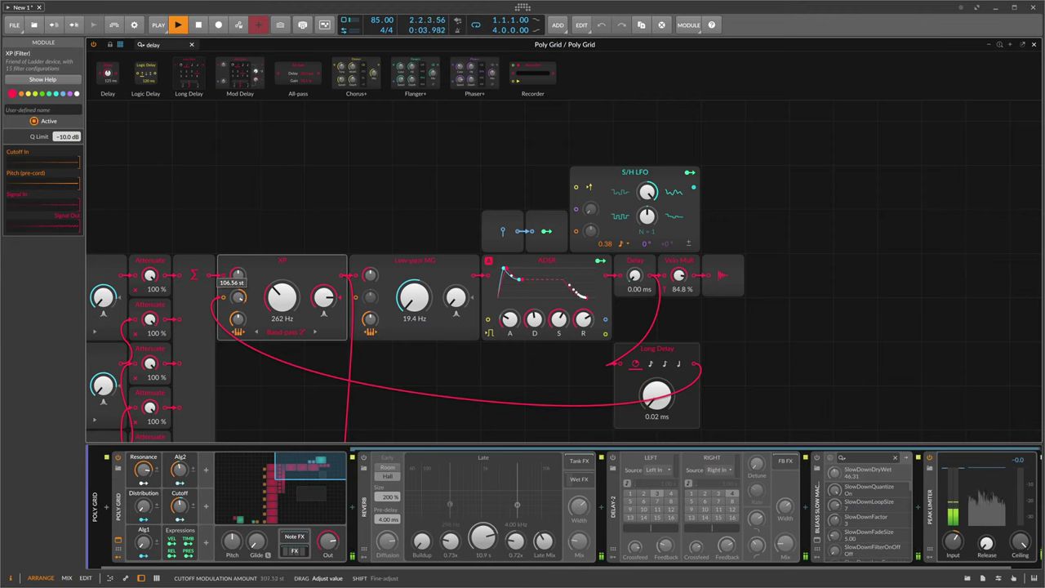
{"action": "left_click_drag", "start_coordinate": [236, 275], "coordinate": [237, 283]}
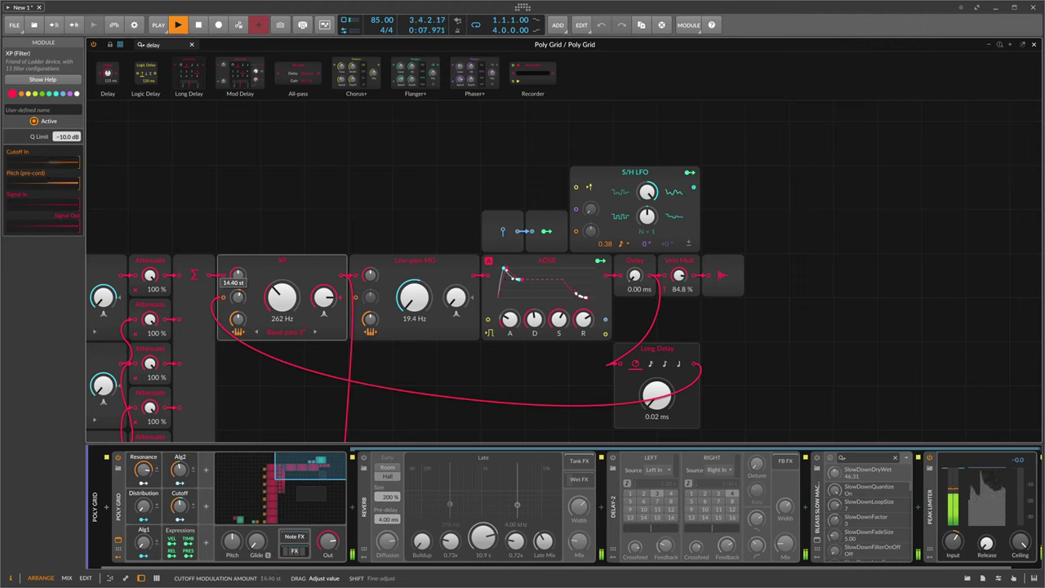
{"action": "left_click_drag", "start_coordinate": [236, 283], "coordinate": [243, 301]}
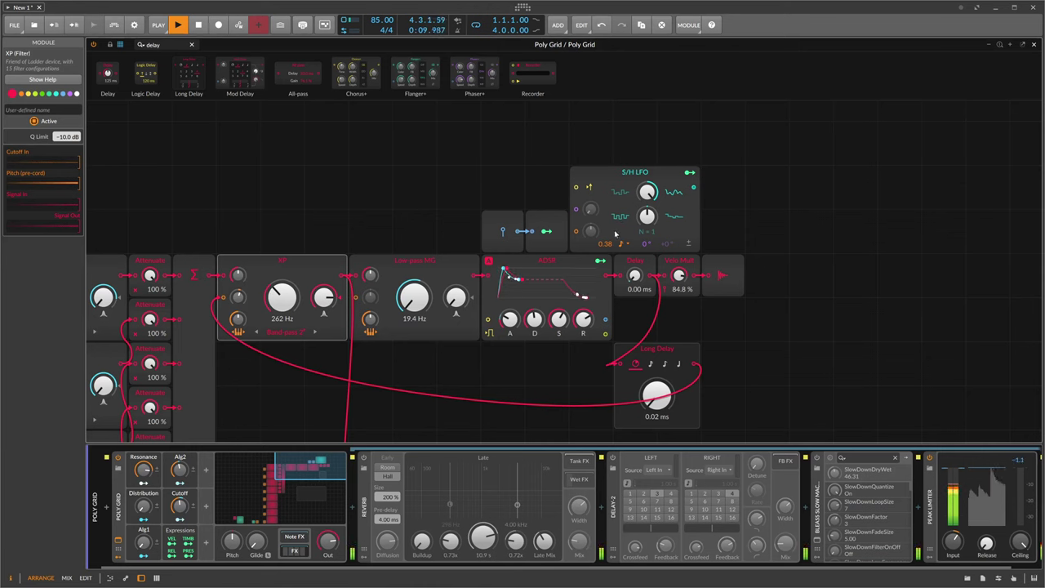
{"action": "left_click", "coordinate": [690, 172]}
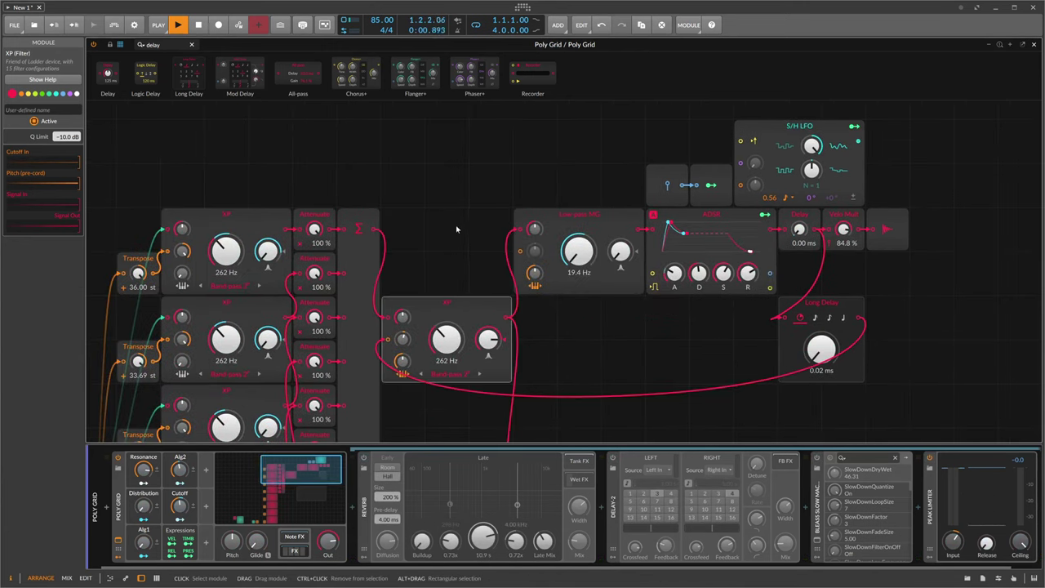
Insert a Select module before the Low-pass MG, fed by the XP filter, and connect the Sum output to its second input.
{"action": "left_click", "coordinate": [456, 229]}
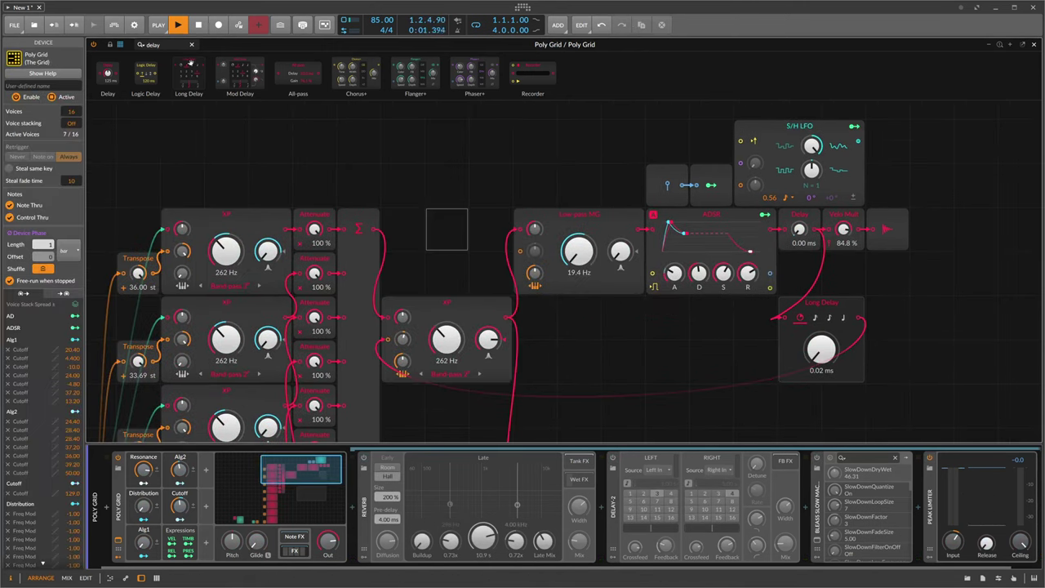
{"action": "type", "text": "sele"}
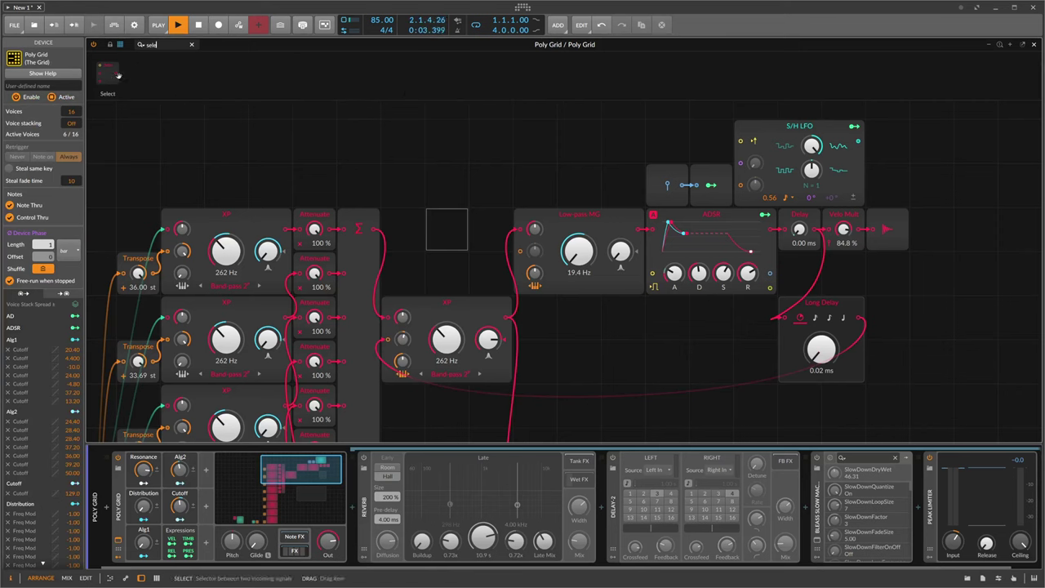
{"action": "key", "text": "Return"}
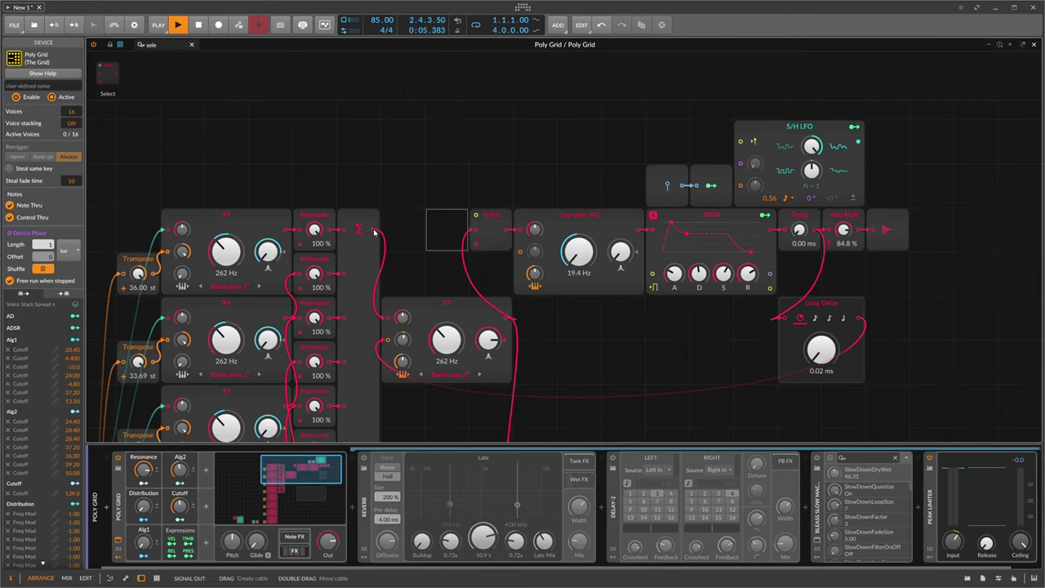
{"action": "left_click_drag", "start_coordinate": [377, 229], "coordinate": [472, 243]}
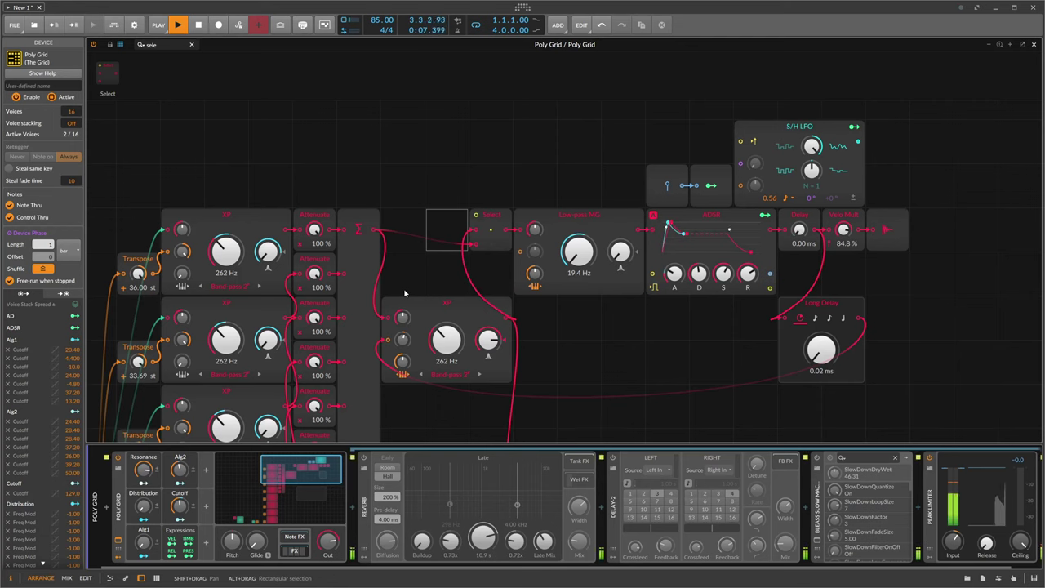
Add a Button module above Select, connect it to the Select input and switch it on.
{"action": "type", "text": "bu"}
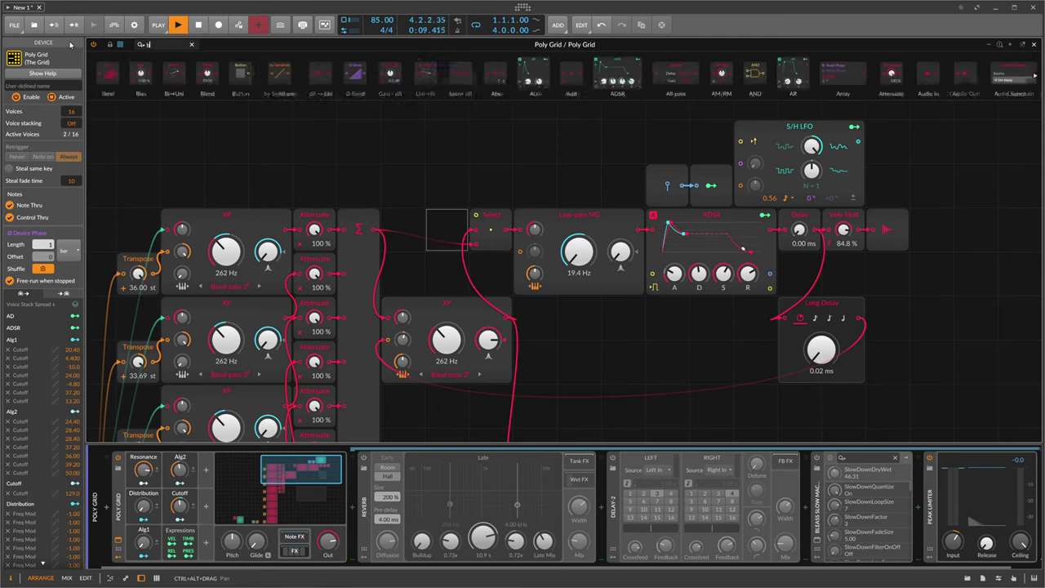
{"action": "type", "text": "tt"}
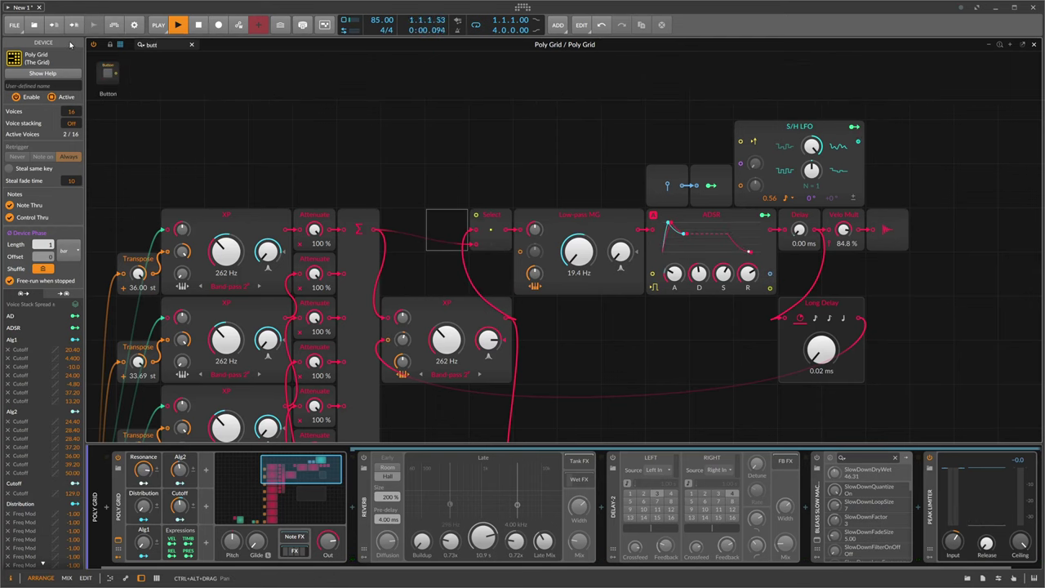
{"action": "left_click_drag", "start_coordinate": [108, 73], "coordinate": [474, 216]}
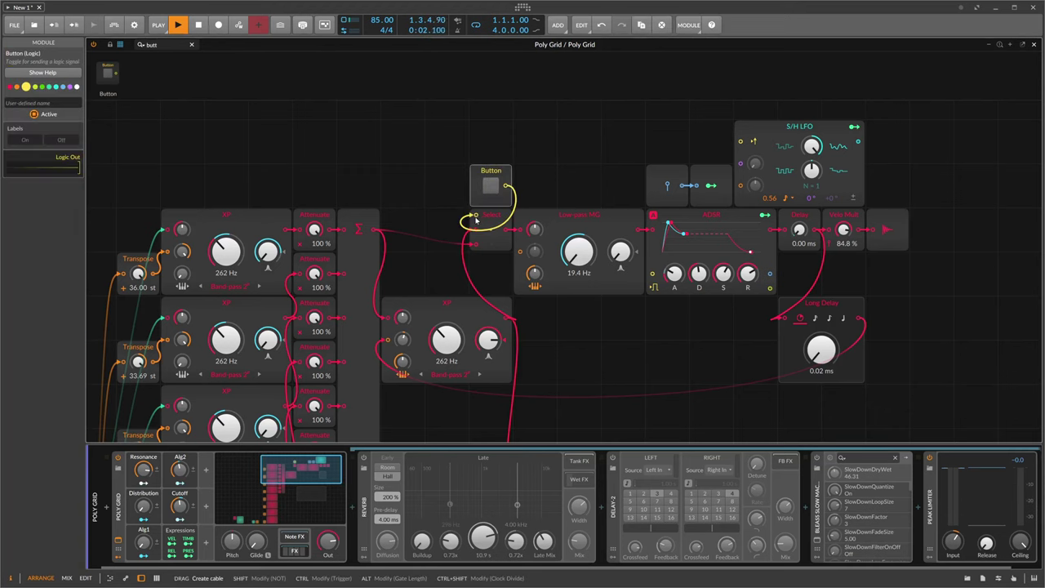
{"action": "left_click", "coordinate": [491, 185]}
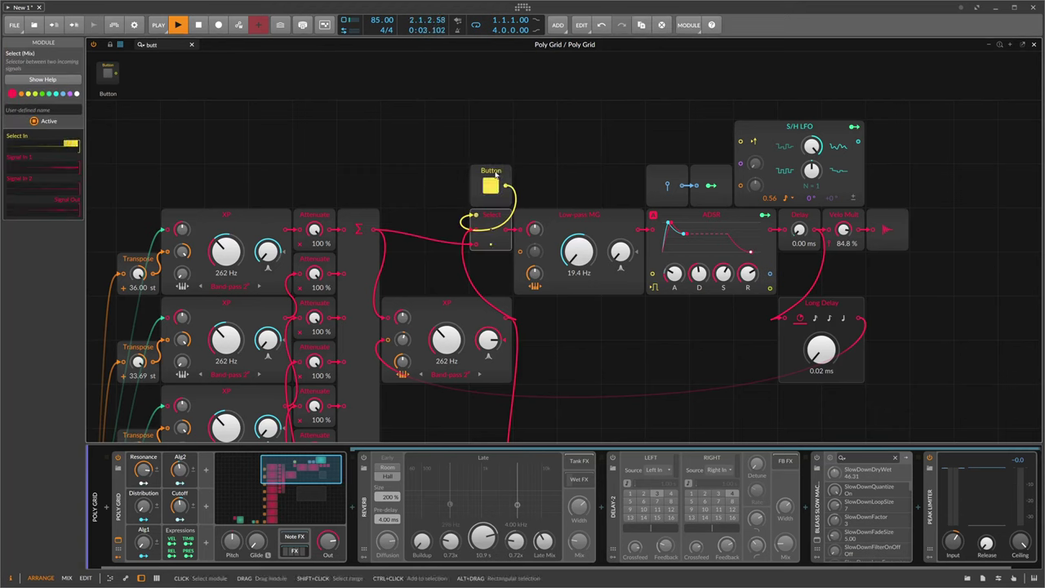
Name the Button module Resonating and toggle it to compare the two signal paths.
{"action": "left_click", "coordinate": [60, 103]}
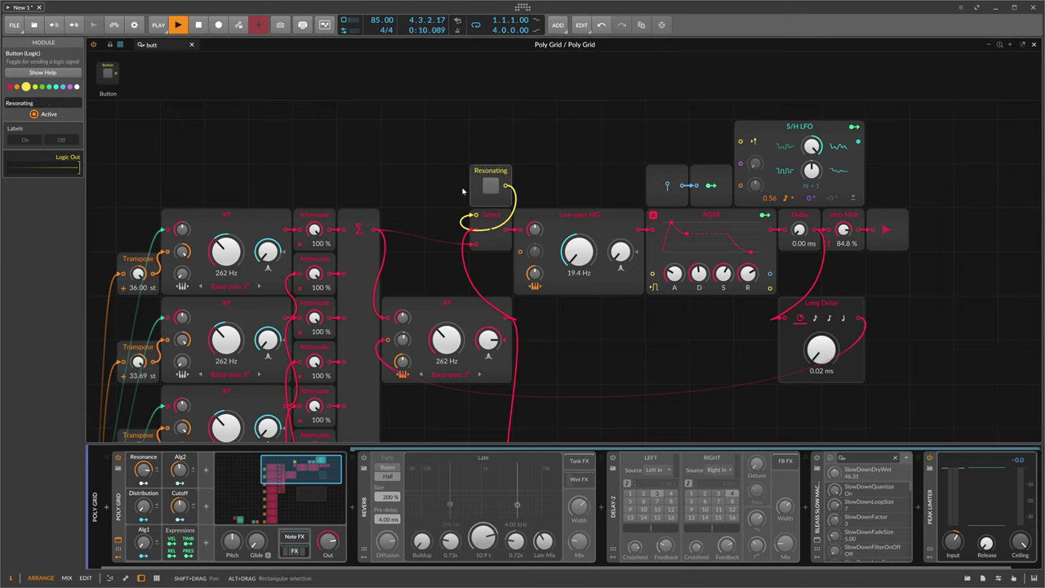
{"action": "left_click", "coordinate": [486, 191]}
{"action": "left_click", "coordinate": [486, 191]}
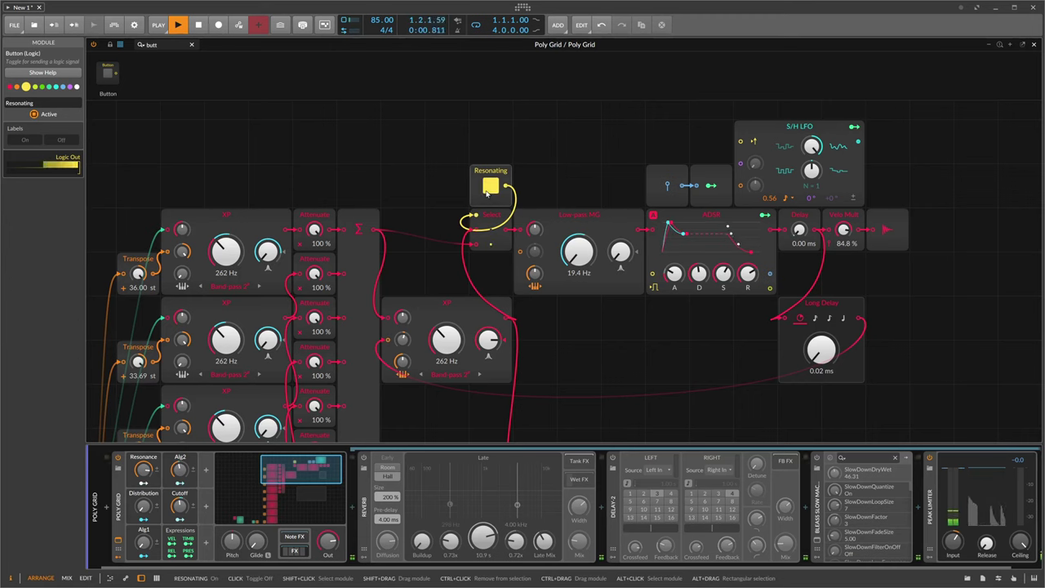
{"action": "left_click", "coordinate": [487, 191]}
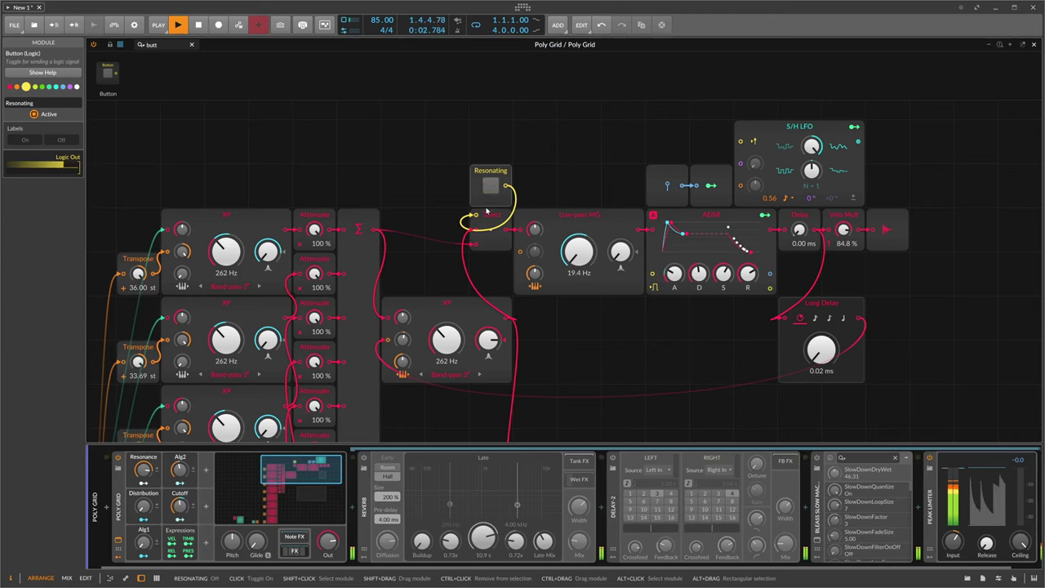
Rewire Select so the Sum feeds its first input and the XP filter its second, and move that filter directly below Select.
{"action": "left_click_drag", "start_coordinate": [375, 229], "coordinate": [476, 244]}
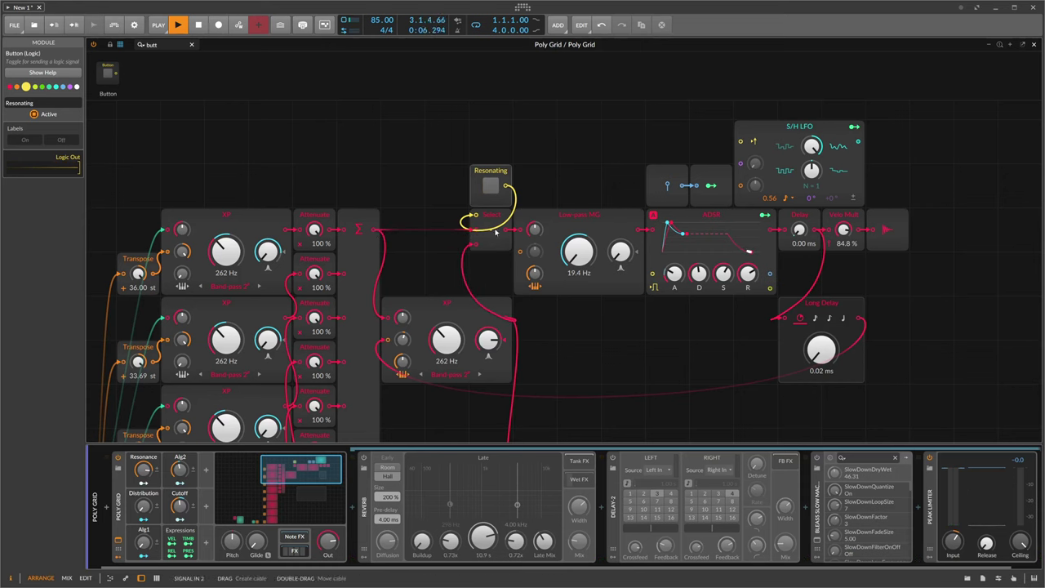
{"action": "left_click", "coordinate": [490, 186]}
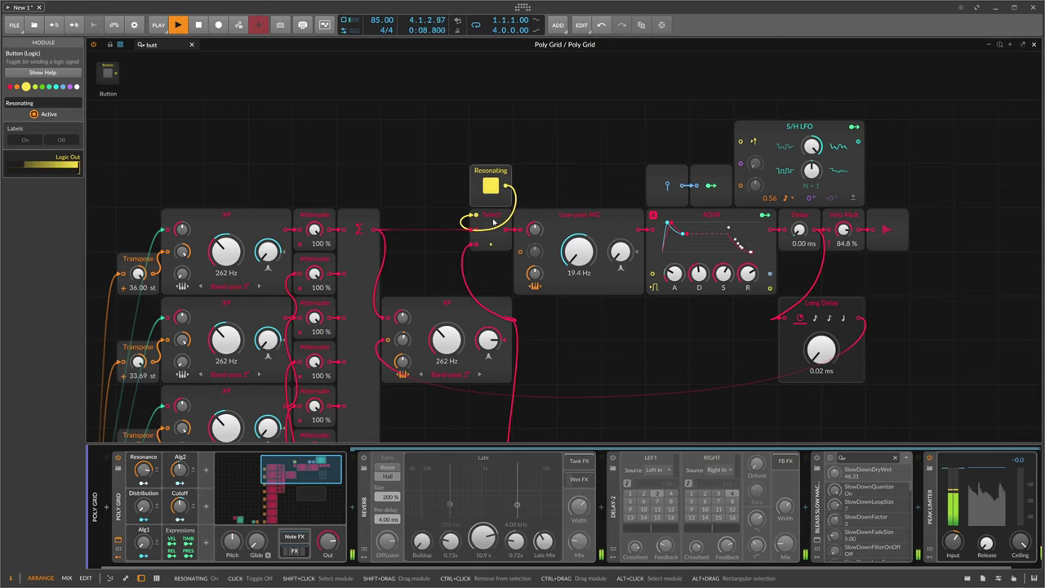
{"action": "left_click_drag", "start_coordinate": [488, 341], "coordinate": [488, 340]}
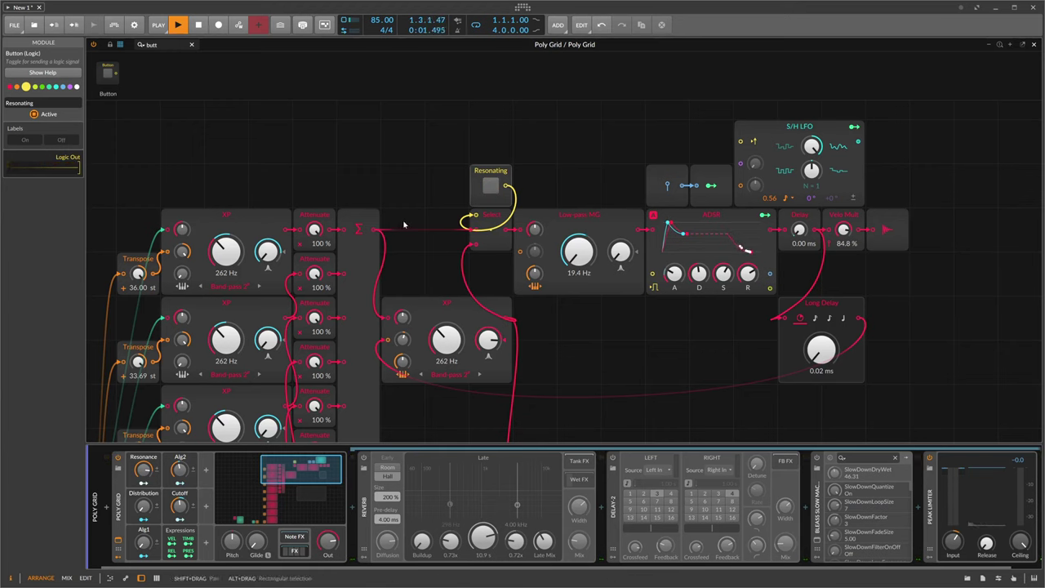
{"action": "left_click_drag", "start_coordinate": [461, 319], "coordinate": [461, 276]}
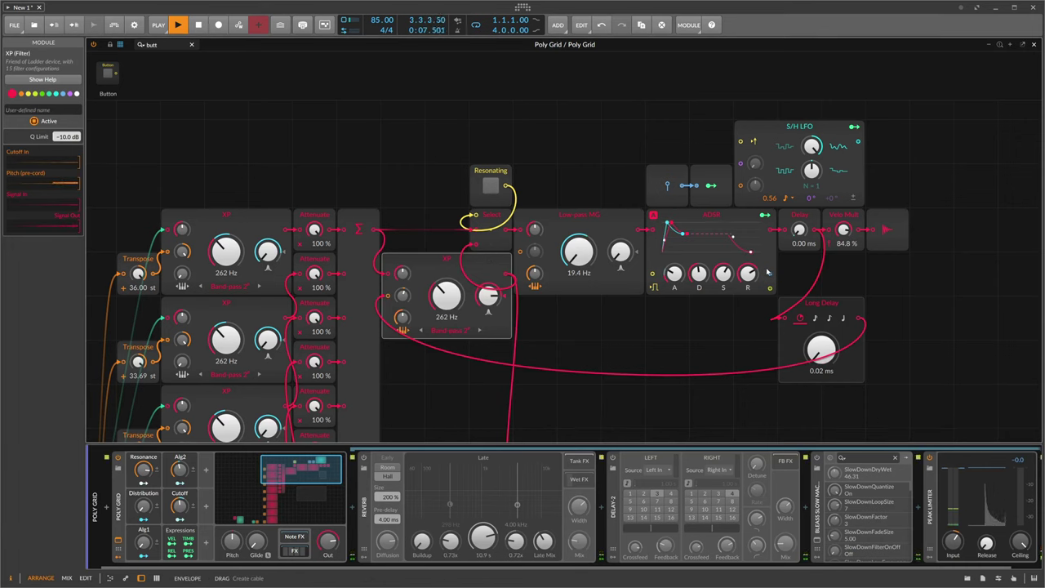
{"action": "left_click", "coordinate": [490, 186]}
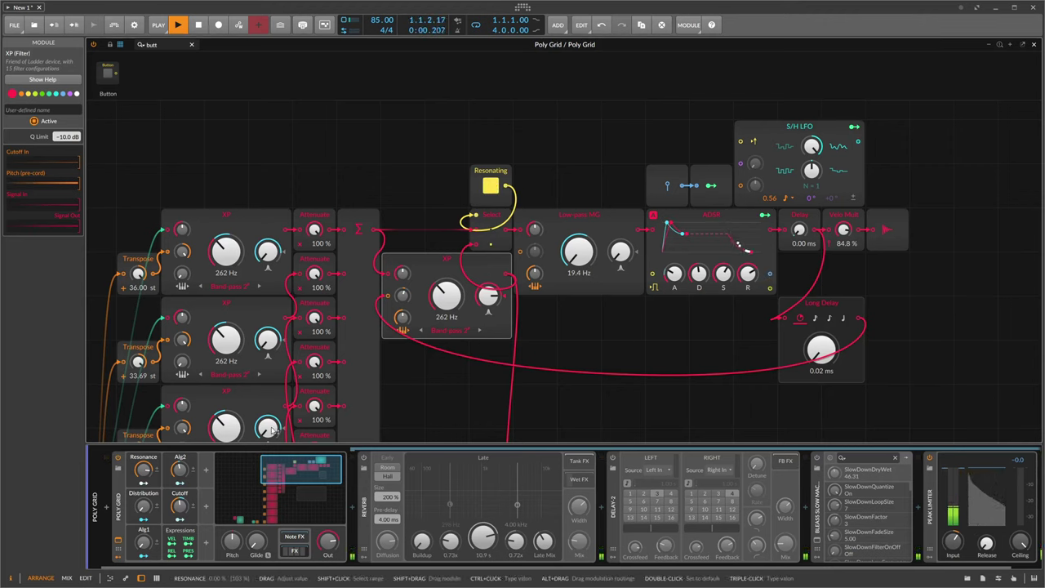
Add a Button modulator to the Poly Grid device in the empty slot beside Alg2.
{"action": "left_click", "coordinate": [206, 470]}
{"action": "type", "text": "butt"}
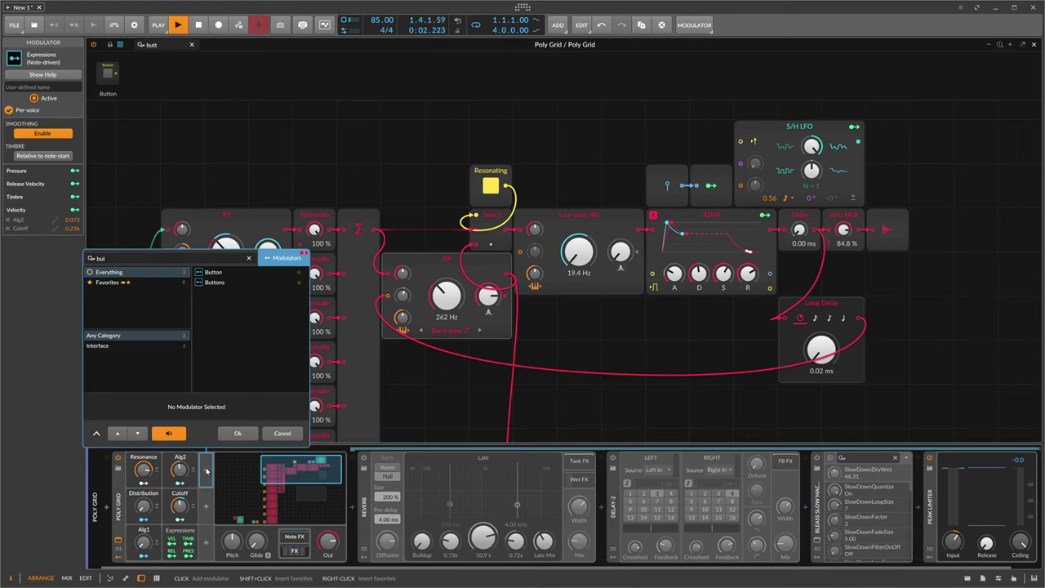
{"action": "key", "text": "Down"}
{"action": "key", "text": "Down"}
{"action": "key", "text": "Up"}
{"action": "key", "text": "Return"}
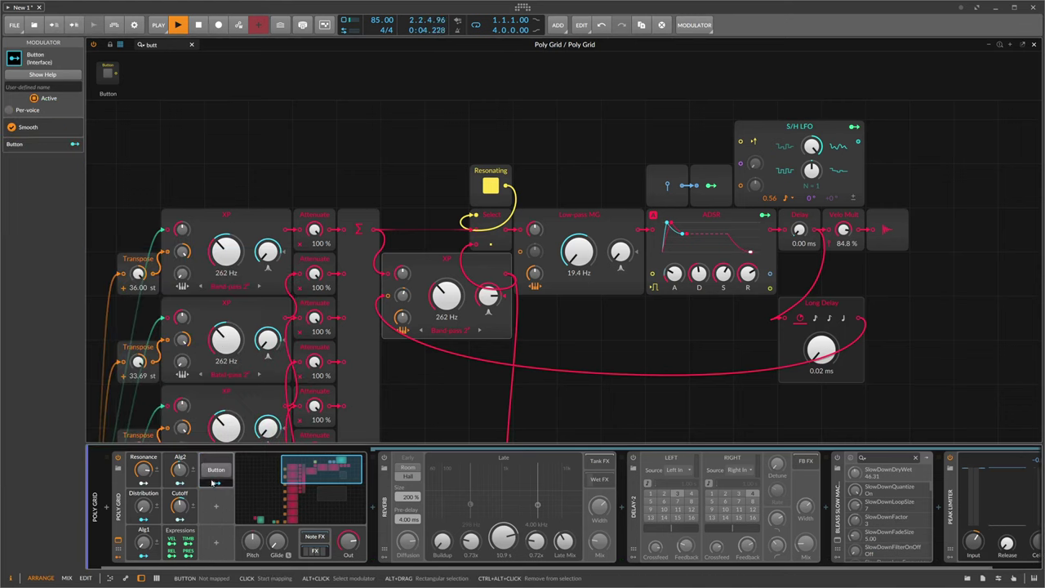
Map the Button modulator to the Resonating button at an amount of 1.000 and switch the Resonating button itself off.
{"action": "left_click", "coordinate": [217, 483]}
{"action": "left_click", "coordinate": [491, 186]}
{"action": "left_click", "coordinate": [216, 482]}
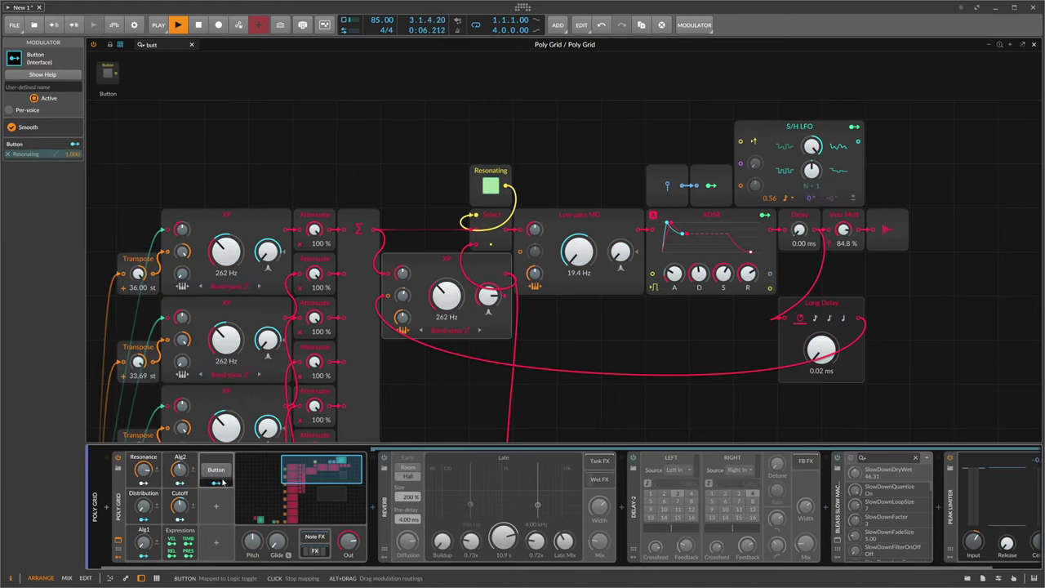
{"action": "left_click", "coordinate": [491, 187]}
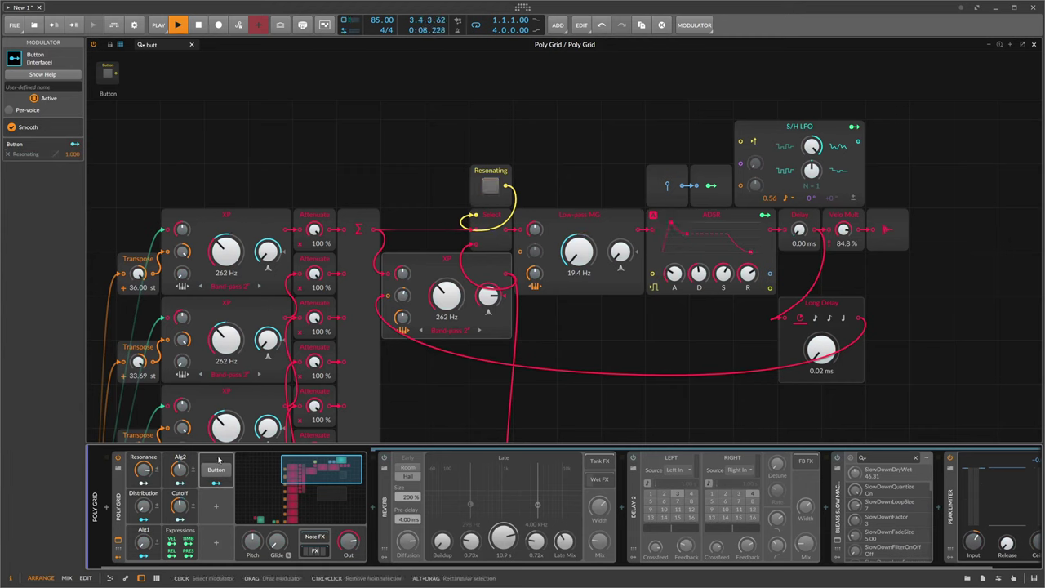
Rename the Button modulator Resonator and toggle it to compare the sound with and without the filter path.
{"action": "left_click", "coordinate": [53, 86]}
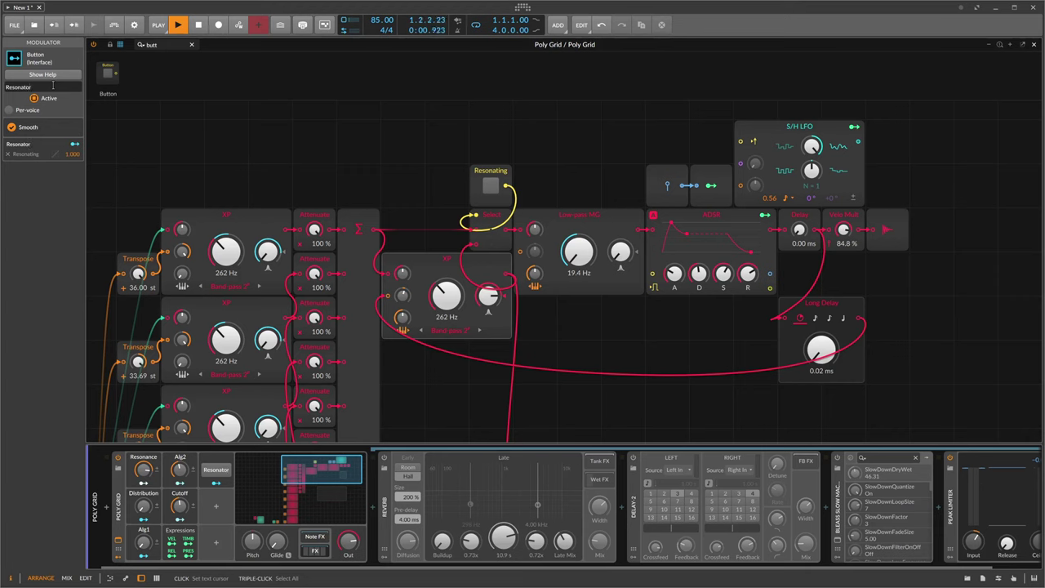
{"action": "left_click", "coordinate": [222, 469]}
{"action": "left_click", "coordinate": [222, 469]}
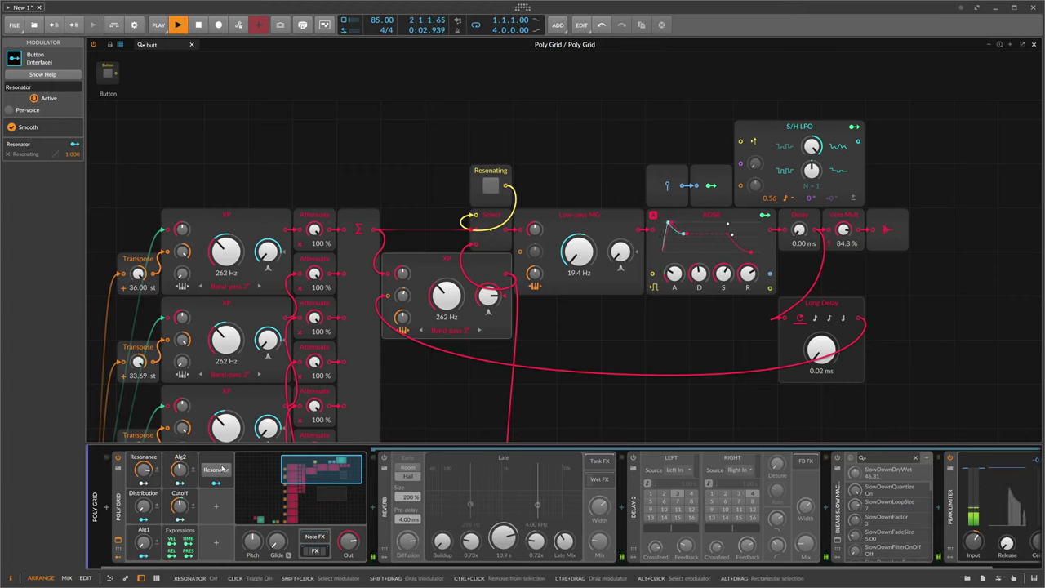
{"action": "left_click", "coordinate": [219, 469]}
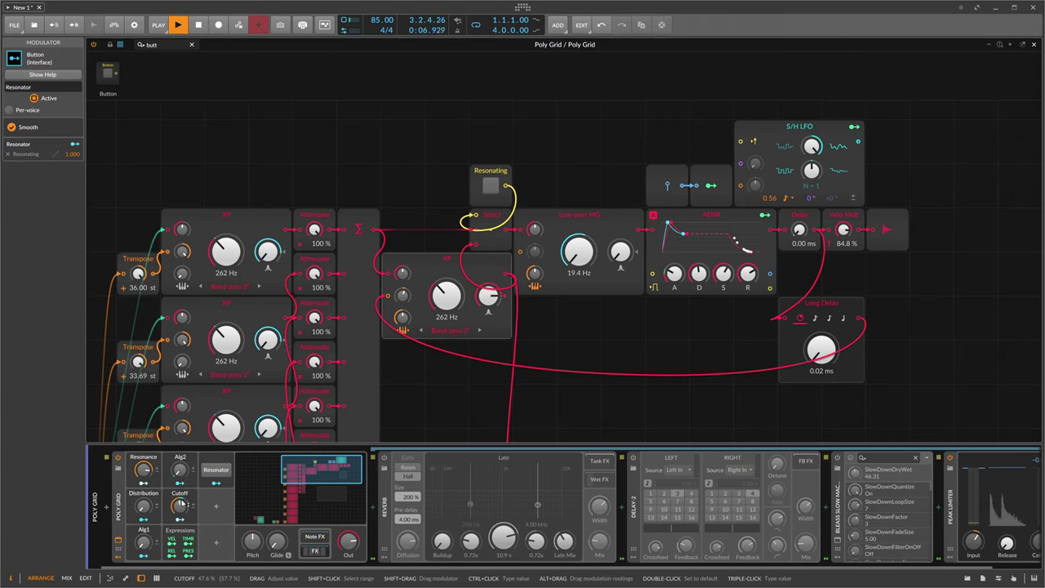
Adjust the Cutoff macro and, with the Resonator on, bring the cutoff modulation amount of the XP filter below Select near zero.
{"action": "left_click_drag", "start_coordinate": [180, 505], "coordinate": [180, 525]}
{"action": "left_click", "coordinate": [214, 472]}
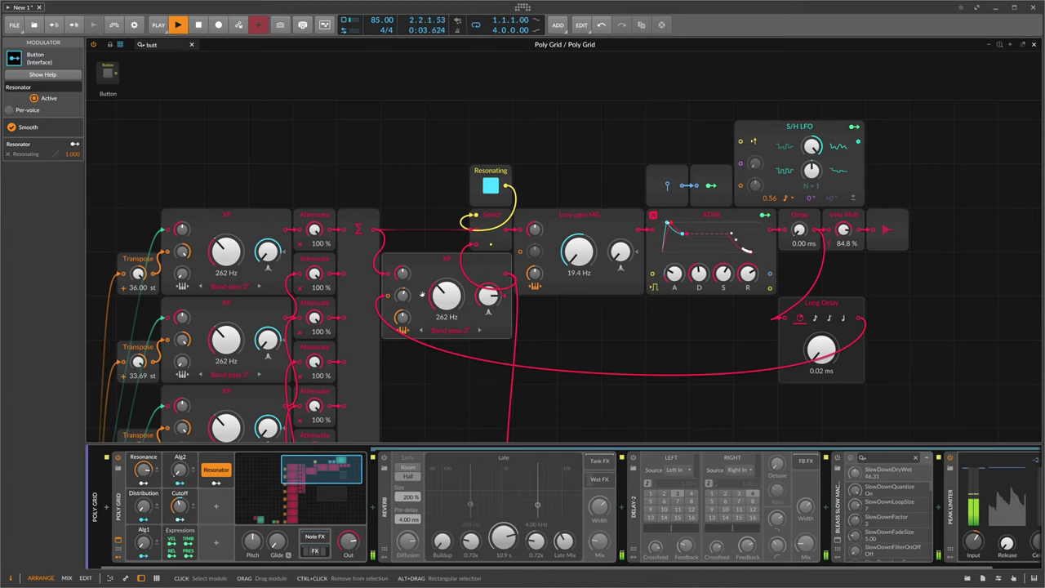
{"action": "mouse_move", "coordinate": [401, 274]}
{"action": "left_click_drag", "start_coordinate": [402, 296], "coordinate": [402, 314]}
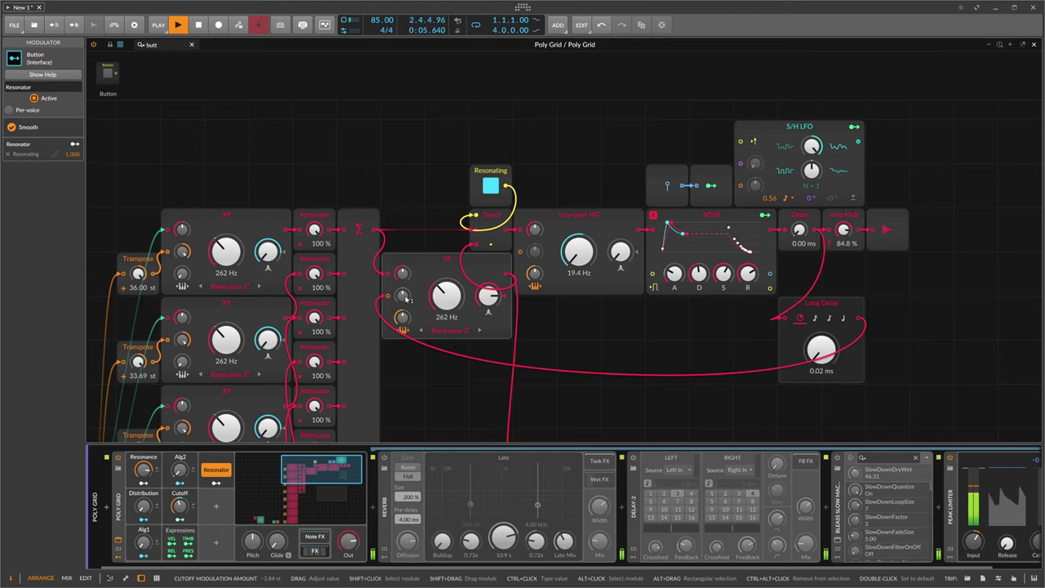
Add a Macro modulator in the empty slot below the Resonator button.
{"action": "left_click", "coordinate": [216, 505]}
{"action": "type", "text": "macro"}
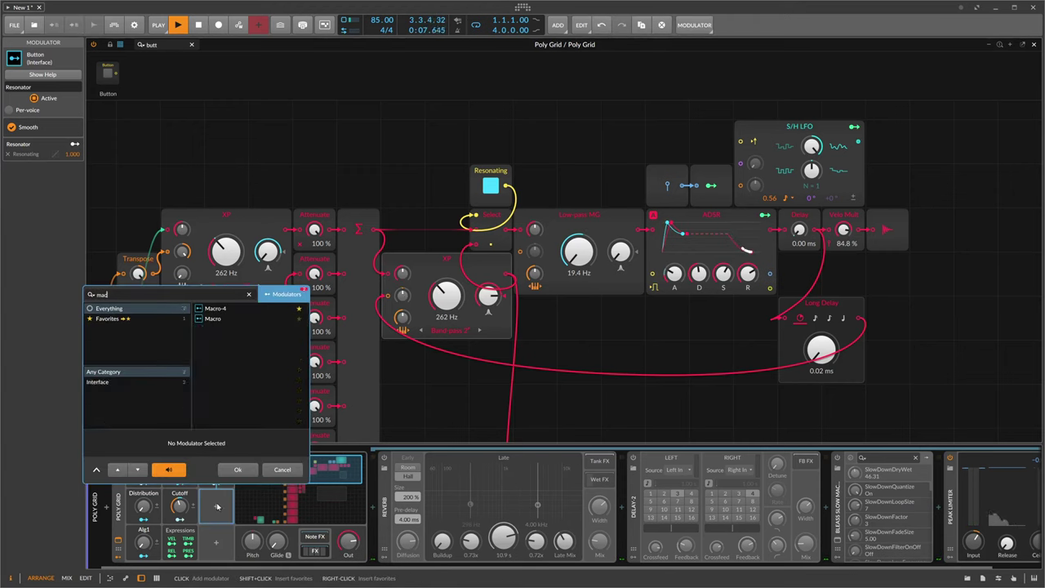
{"action": "key", "text": "Down"}
{"action": "key", "text": "Down"}
{"action": "key", "text": "Return"}
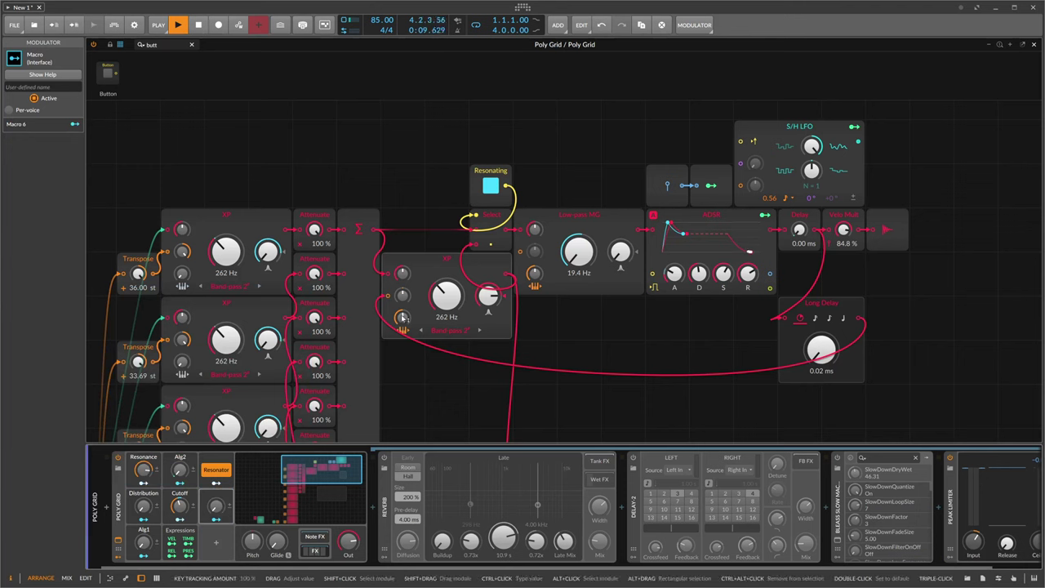
Name the new macro Freq Mod, map it to the XP filter's cutoff modulation amount at 0.480, and switch the Resonator off.
{"action": "left_click", "coordinate": [216, 519]}
{"action": "mouse_move", "coordinate": [402, 295]}
{"action": "left_mouse_down"}
{"action": "mouse_move", "coordinate": [402, 277]}
{"action": "mouse_move", "coordinate": [401, 286]}
{"action": "left_mouse_up"}
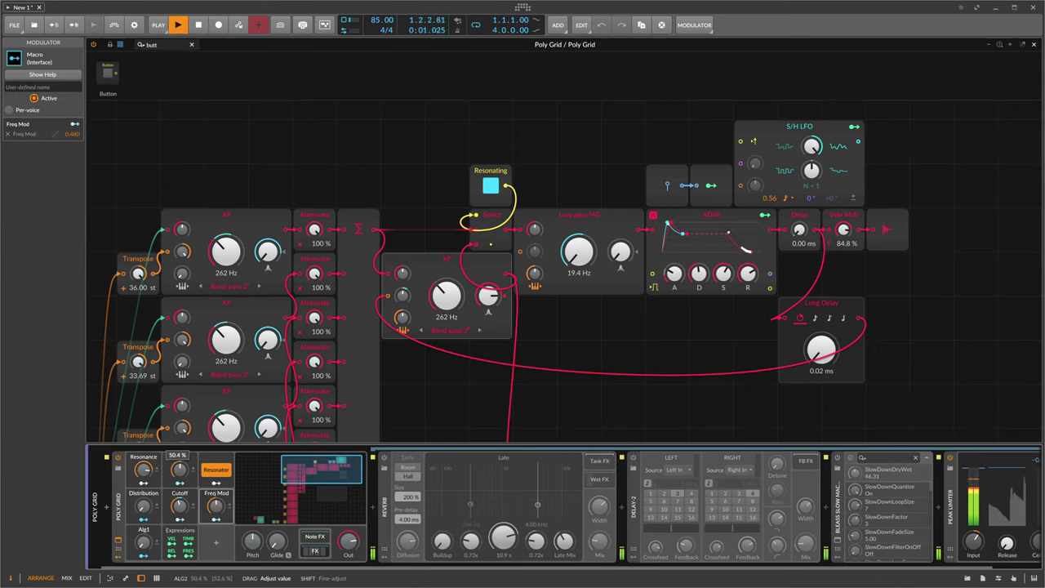
{"action": "left_click", "coordinate": [217, 471]}
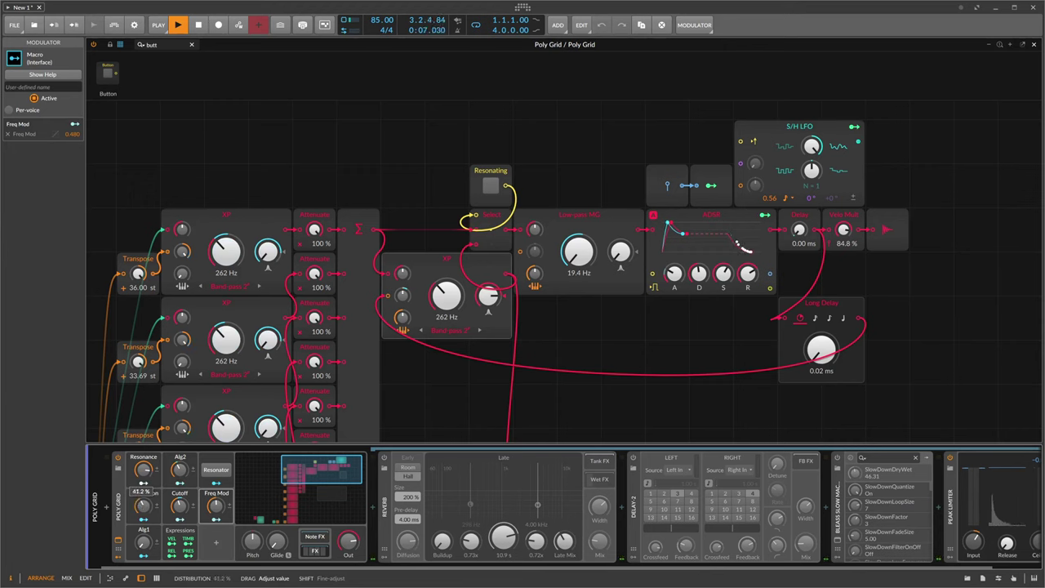
Tweak the Distribution macro to 57.6 %, the Alg2 macro to 54.4 %, and the Cutoff macro while the patch plays.
{"action": "left_click_drag", "start_coordinate": [143, 506], "coordinate": [147, 506]}
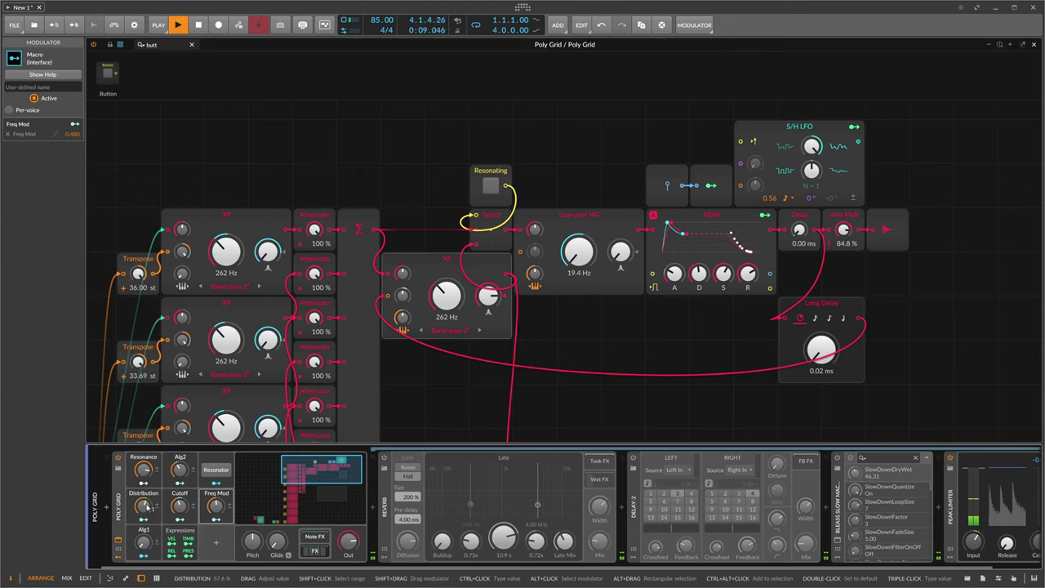
{"action": "left_click_drag", "start_coordinate": [179, 470], "coordinate": [179, 474]}
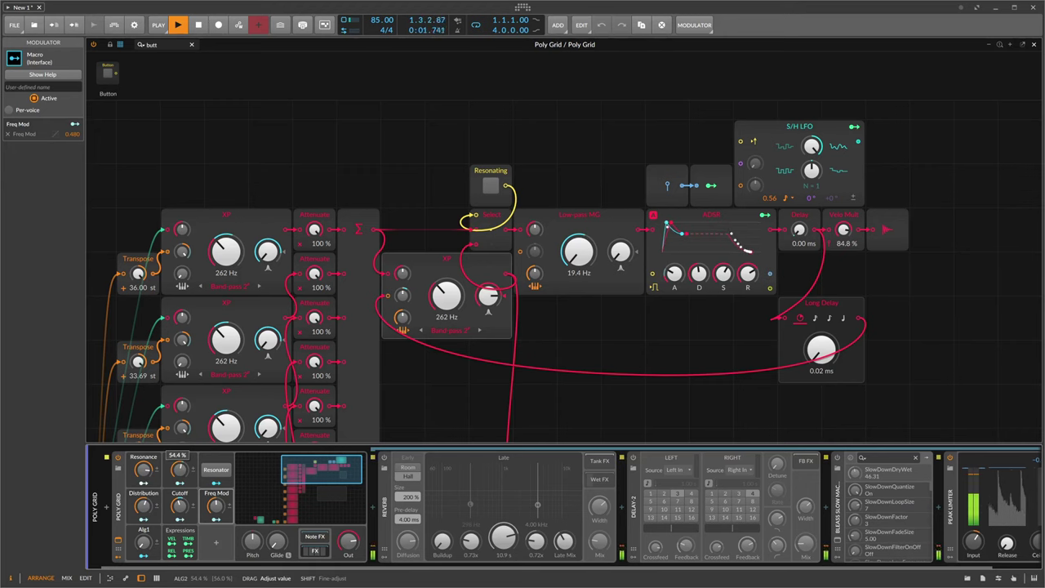
{"action": "left_click_drag", "start_coordinate": [178, 473], "coordinate": [179, 469]}
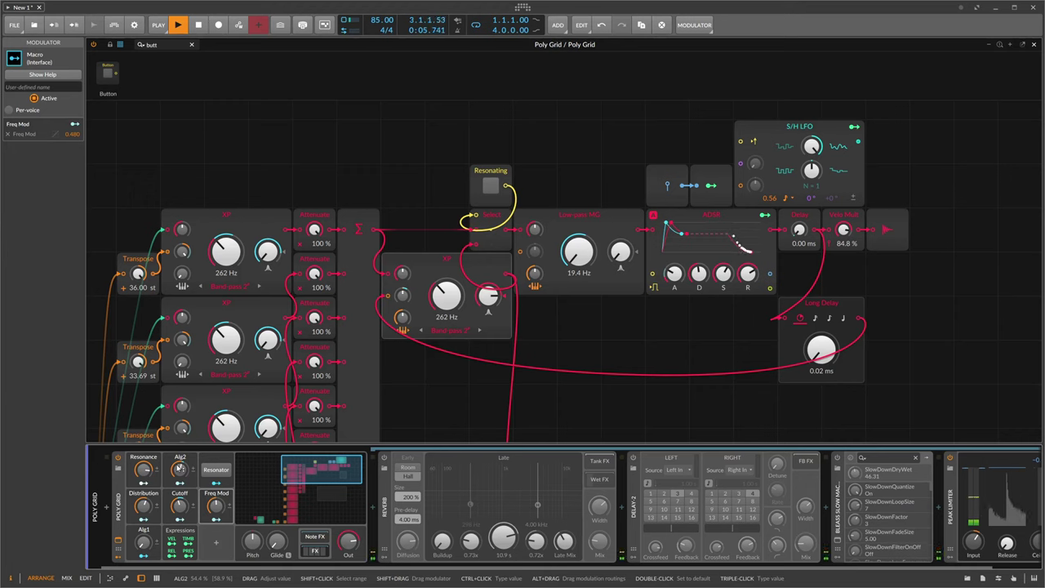
{"action": "left_click_drag", "start_coordinate": [179, 507], "coordinate": [179, 504]}
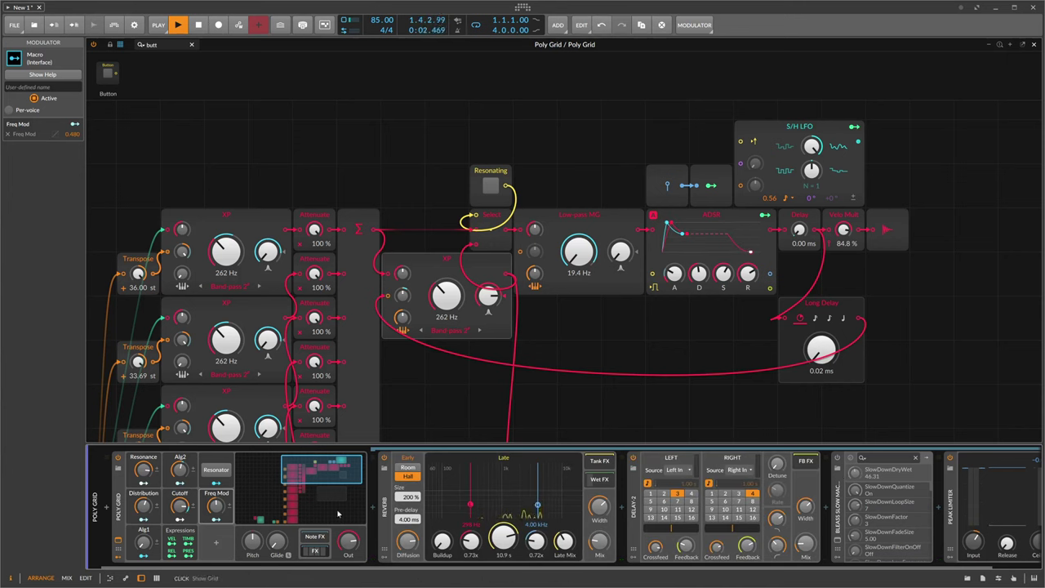
Delete the spectrum analyser module below the resonating filter path.
{"action": "scroll", "coordinate": [518, 351], "scroll_direction": "down", "scroll_amount": 1}
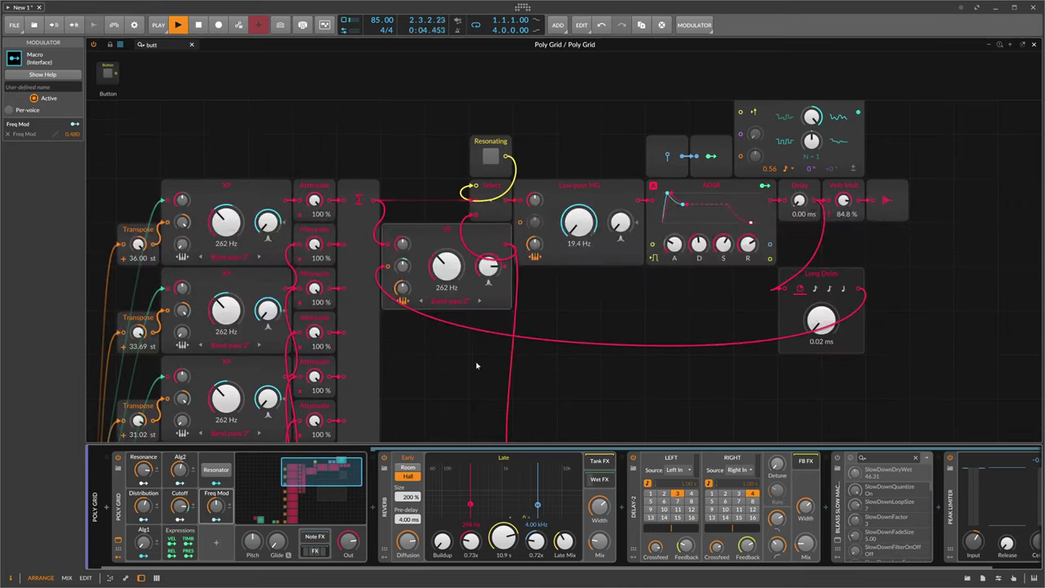
{"action": "left_click_drag", "start_coordinate": [333, 472], "coordinate": [320, 494]}
{"action": "scroll", "coordinate": [490, 335], "scroll_direction": "down", "scroll_amount": 5}
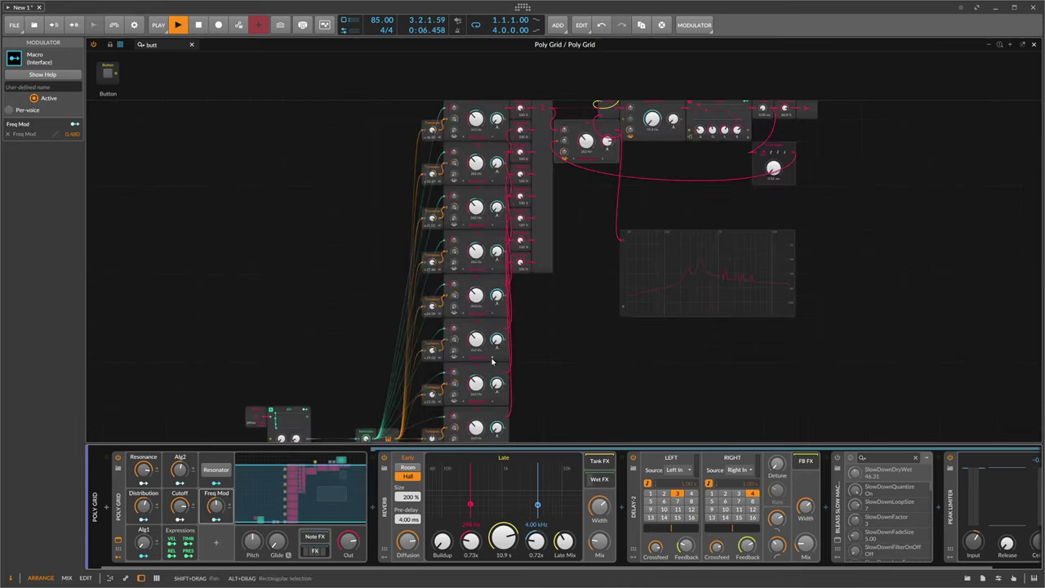
{"action": "left_click_drag", "start_coordinate": [504, 331], "coordinate": [649, 326]}
{"action": "key", "text": "Delete"}
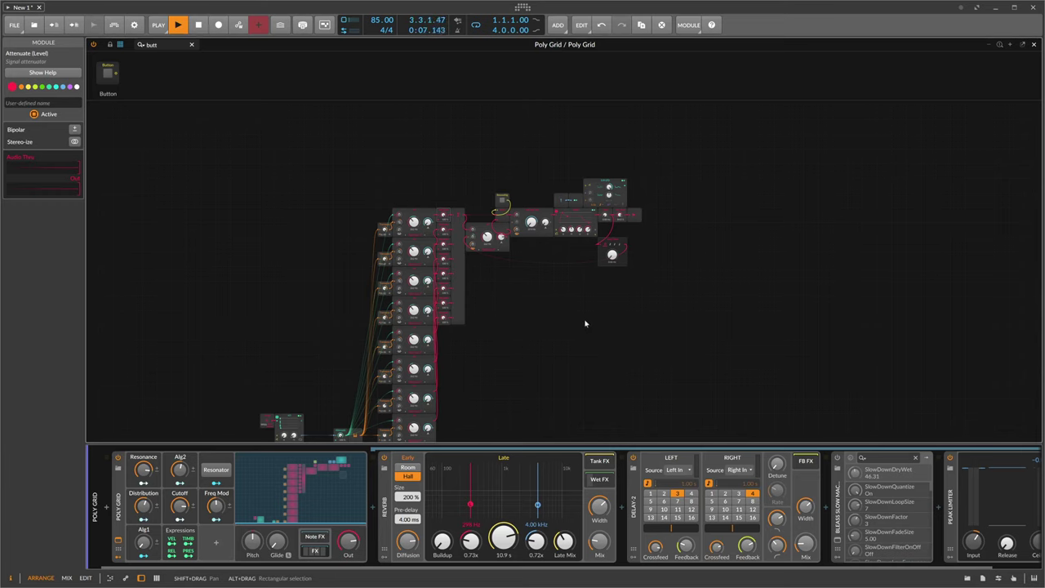
Review the patch from the note input through the filter bank to the output chain, and restart playback.
{"action": "left_click_drag", "start_coordinate": [514, 325], "coordinate": [531, 276]}
{"action": "scroll", "coordinate": [334, 301], "scroll_direction": "up", "scroll_amount": 3}
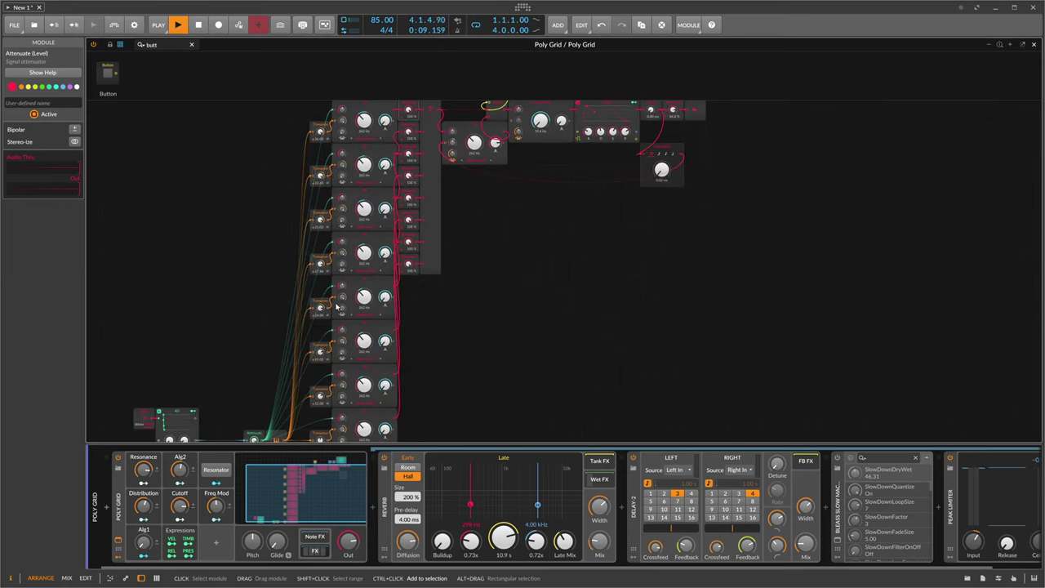
{"action": "left_click_drag", "start_coordinate": [325, 299], "coordinate": [405, 284]}
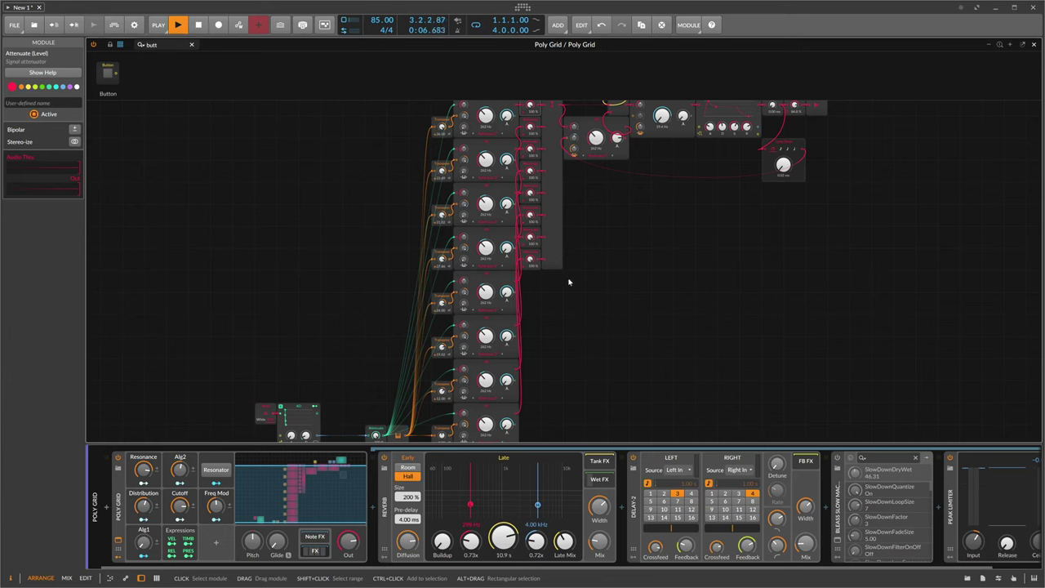
{"action": "left_click_drag", "start_coordinate": [337, 467], "coordinate": [307, 493]}
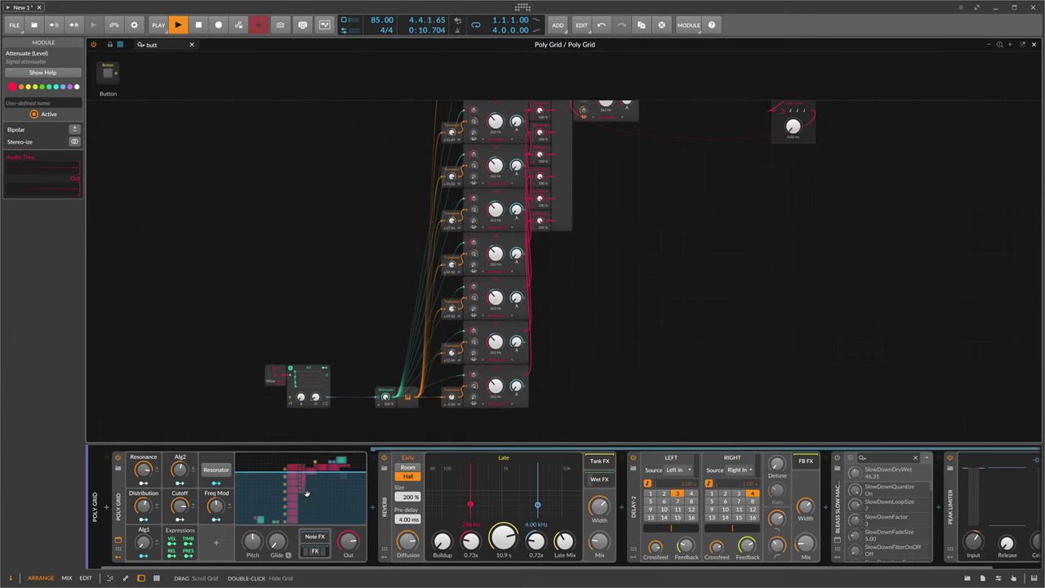
{"action": "left_click_drag", "start_coordinate": [306, 492], "coordinate": [311, 483]}
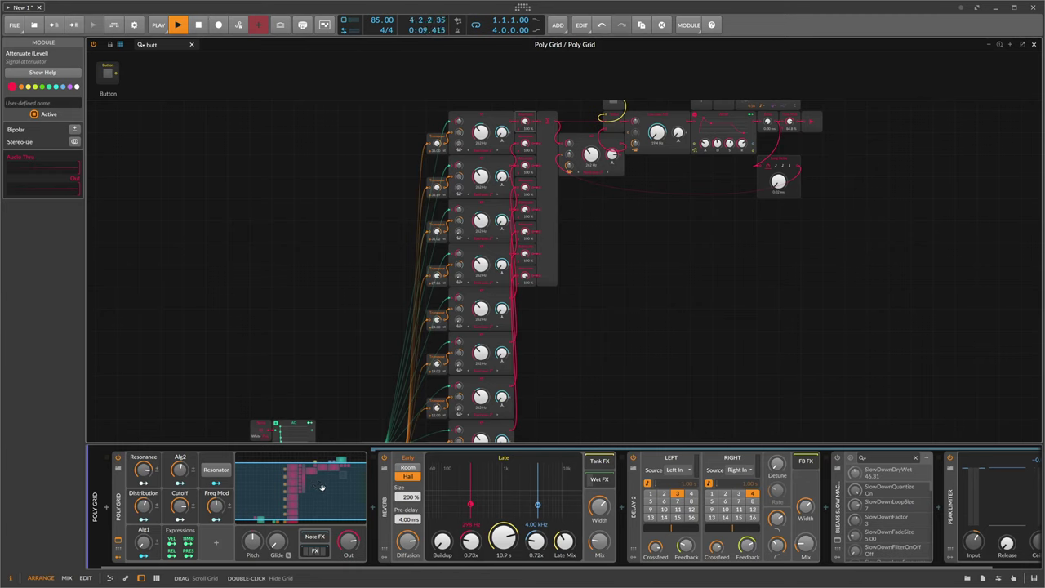
{"action": "key", "text": "space"}
{"action": "key", "text": "space"}
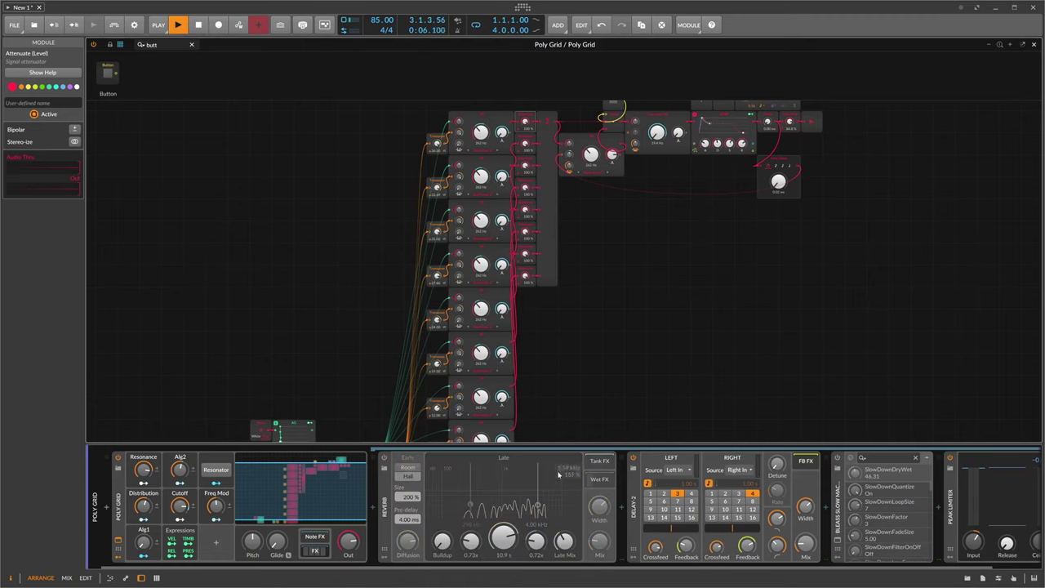
Search the modules for "dis" and insert a Distortion module between the Low-pass MG filter and the ADSR.
{"action": "scroll", "coordinate": [617, 166], "scroll_direction": "up", "scroll_amount": 1}
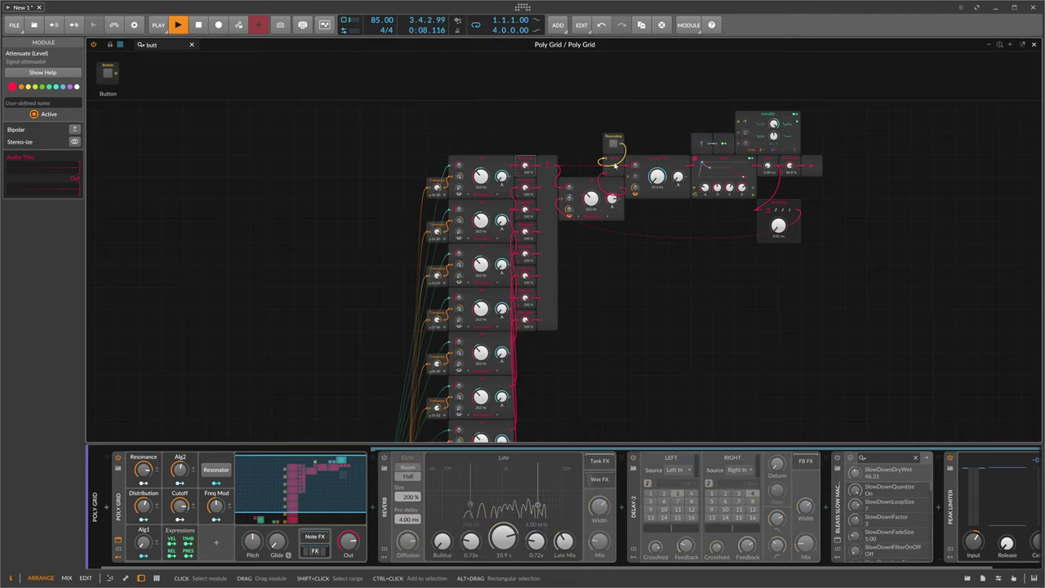
{"action": "left_click", "coordinate": [191, 44]}
{"action": "type", "text": "dis"}
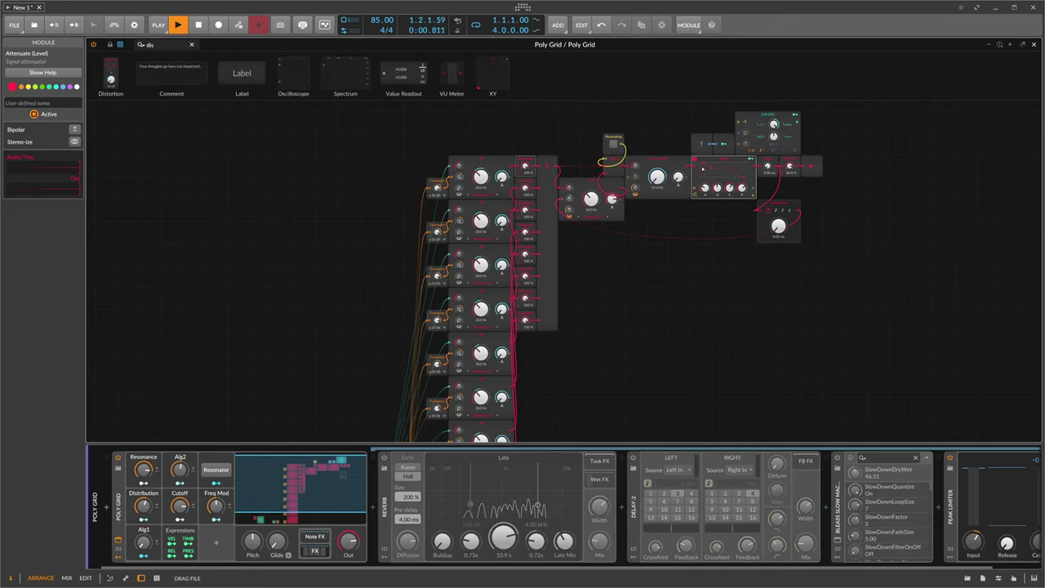
{"action": "mouse_move", "coordinate": [702, 168]}
{"action": "left_mouse_down"}
{"action": "mouse_move", "coordinate": [686, 169]}
{"action": "mouse_move", "coordinate": [694, 172]}
{"action": "left_mouse_up"}
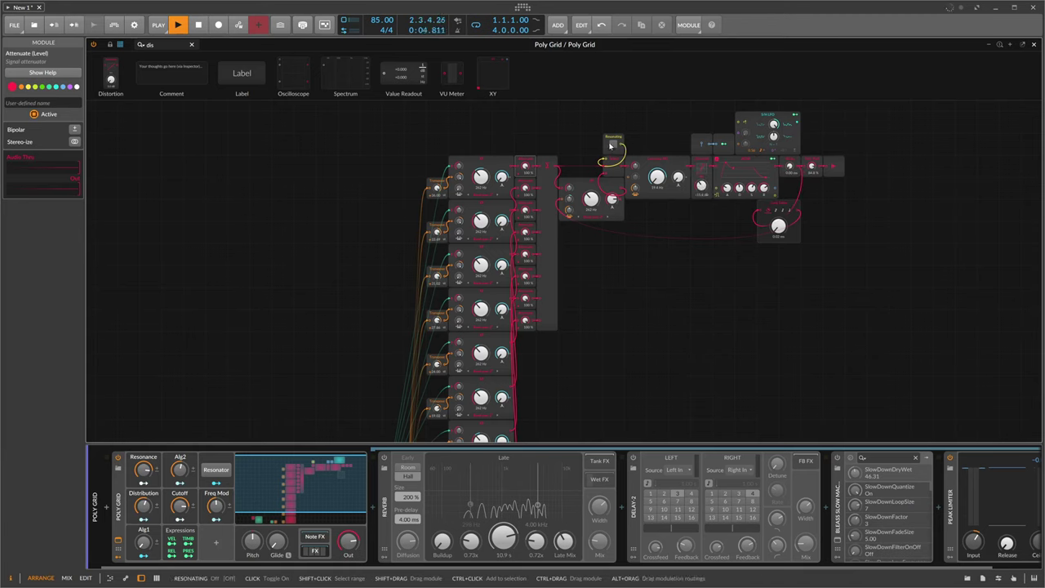
With the Resonating button switched on, lower the Freq Mod macro and adjust the Distortion module's drive.
{"action": "left_click", "coordinate": [610, 145]}
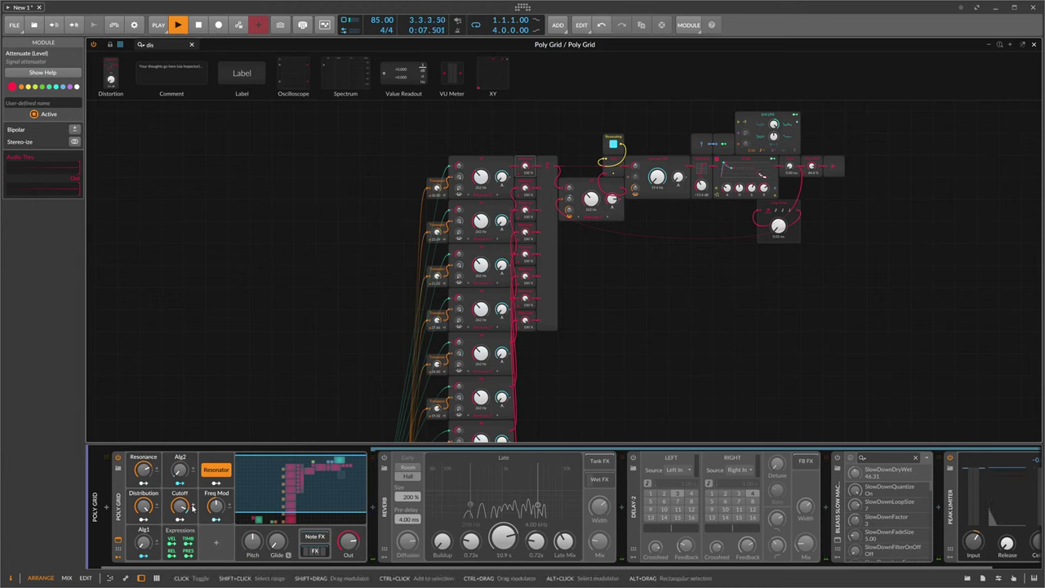
{"action": "mouse_move", "coordinate": [217, 477]}
{"action": "left_mouse_down"}
{"action": "mouse_move", "coordinate": [217, 498]}
{"action": "mouse_move", "coordinate": [217, 486]}
{"action": "left_mouse_up"}
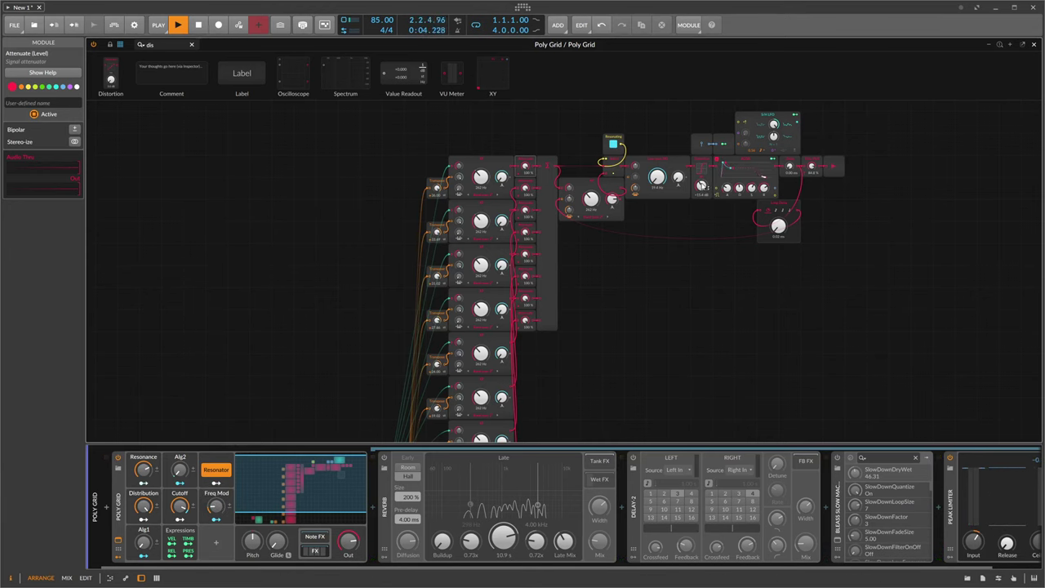
{"action": "left_click_drag", "start_coordinate": [702, 185], "coordinate": [702, 182]}
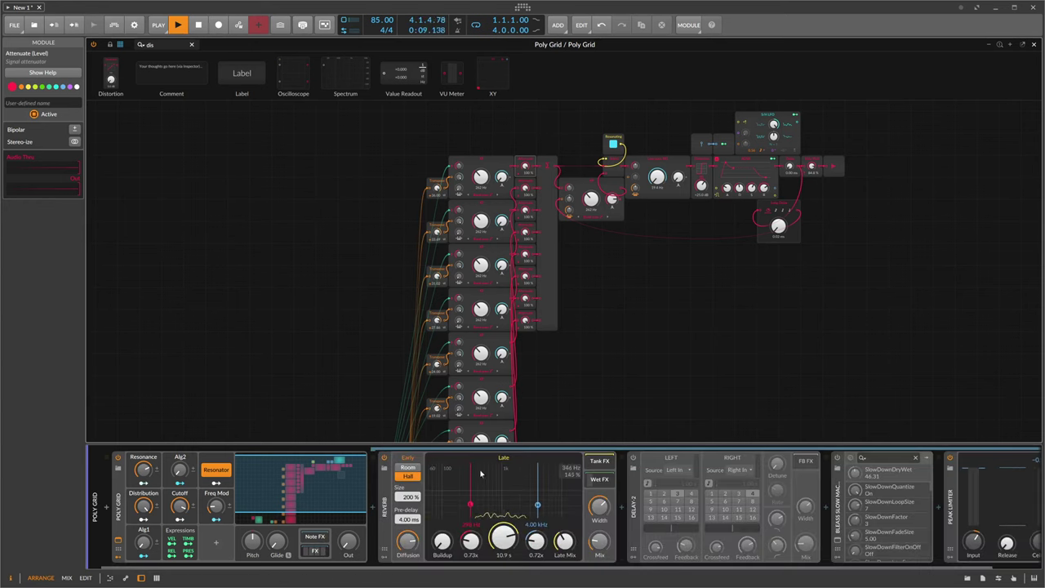
Re-enable the Delay-2 effect and select the BLEASS Slow Machine device.
{"action": "left_click", "coordinate": [633, 458]}
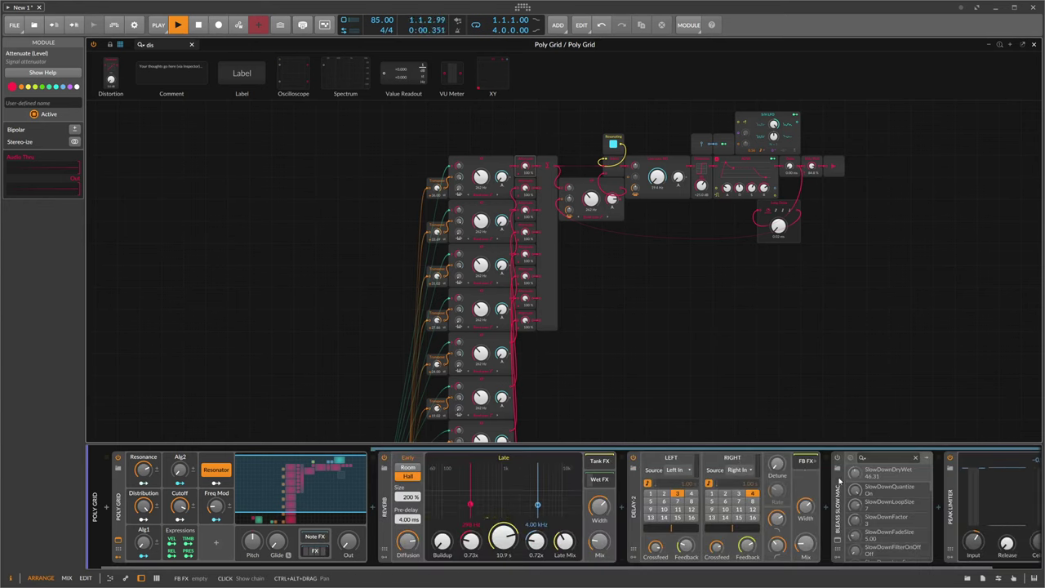
{"action": "left_click", "coordinate": [836, 482]}
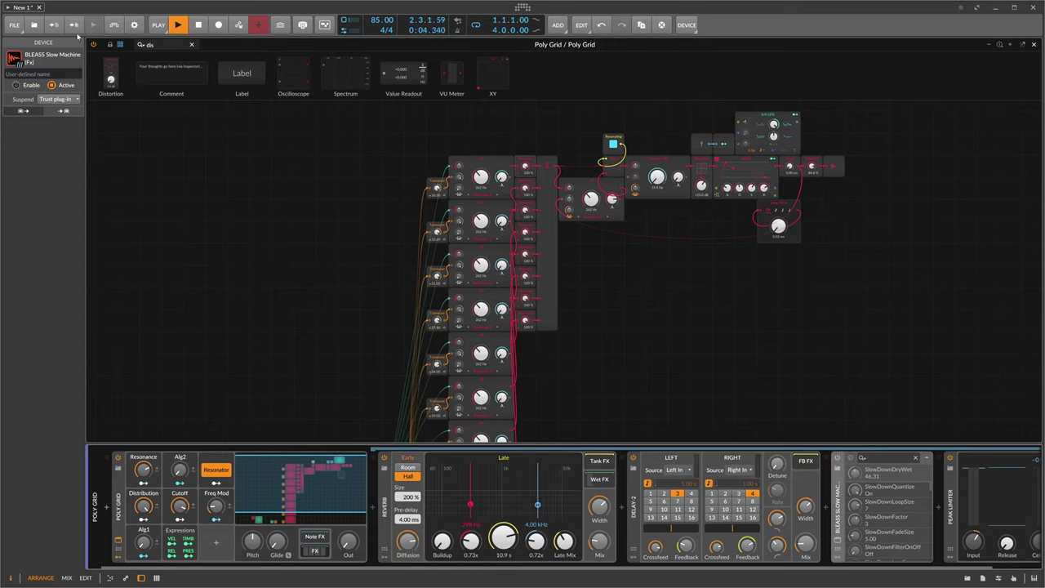
Check the program's version and build details in its About information, and return to the patch.
{"action": "left_click", "coordinate": [107, 30]}
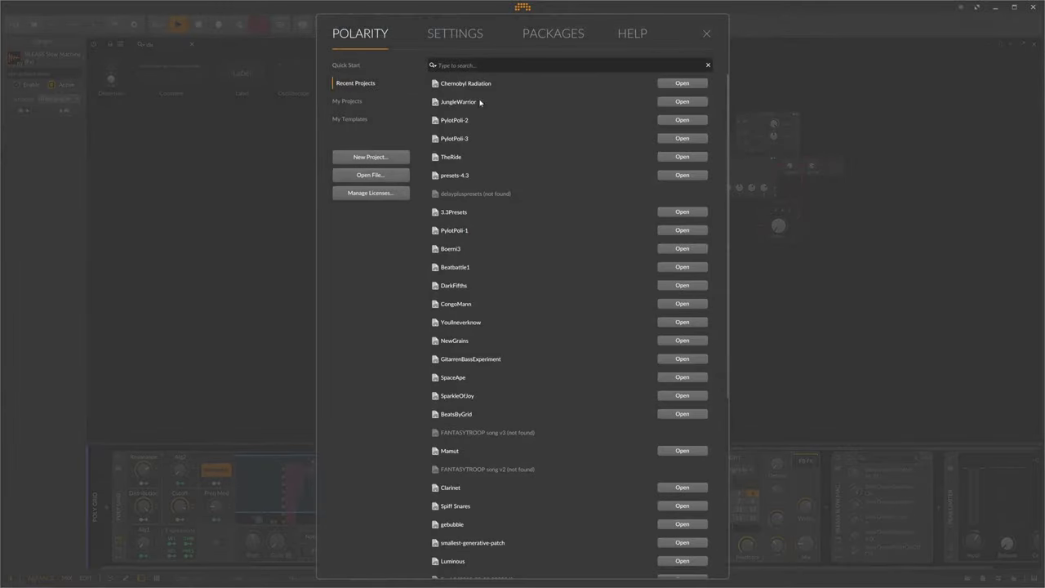
{"action": "left_click", "coordinate": [633, 37]}
{"action": "left_click", "coordinate": [348, 140]}
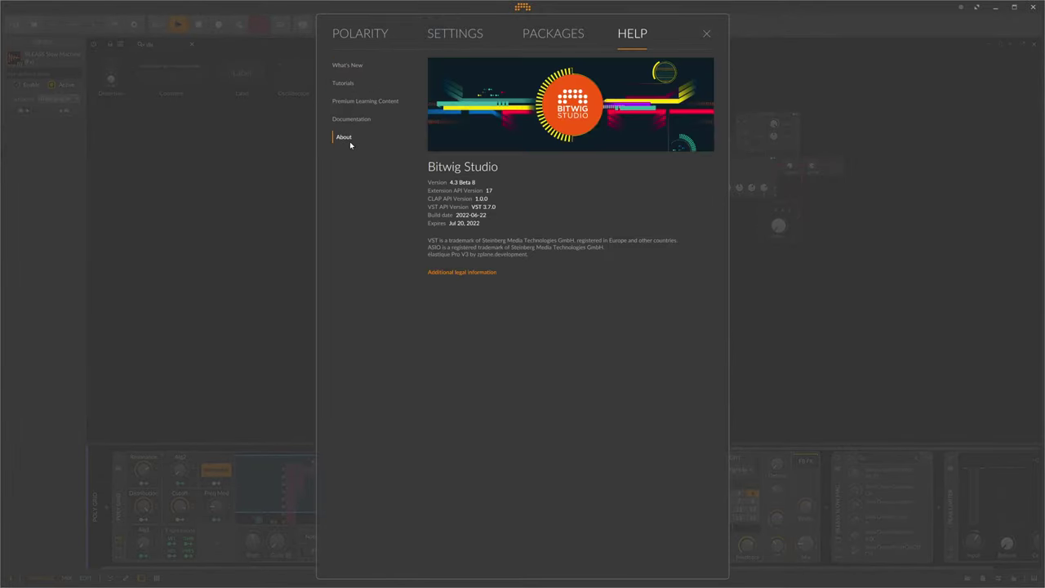
{"action": "left_click", "coordinate": [706, 34]}
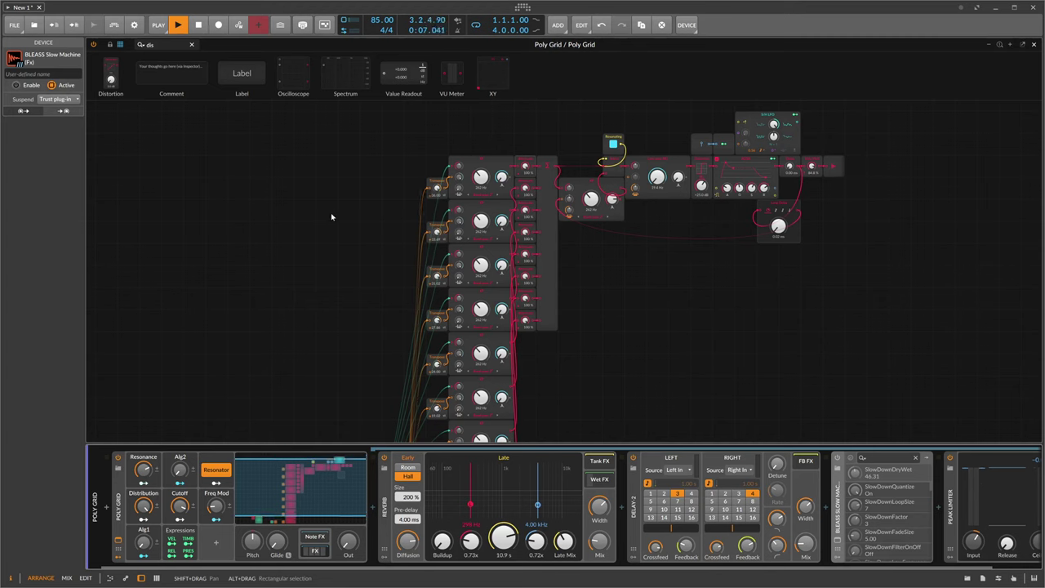
{"action": "scroll", "coordinate": [360, 248], "scroll_direction": "down", "scroll_amount": 3}
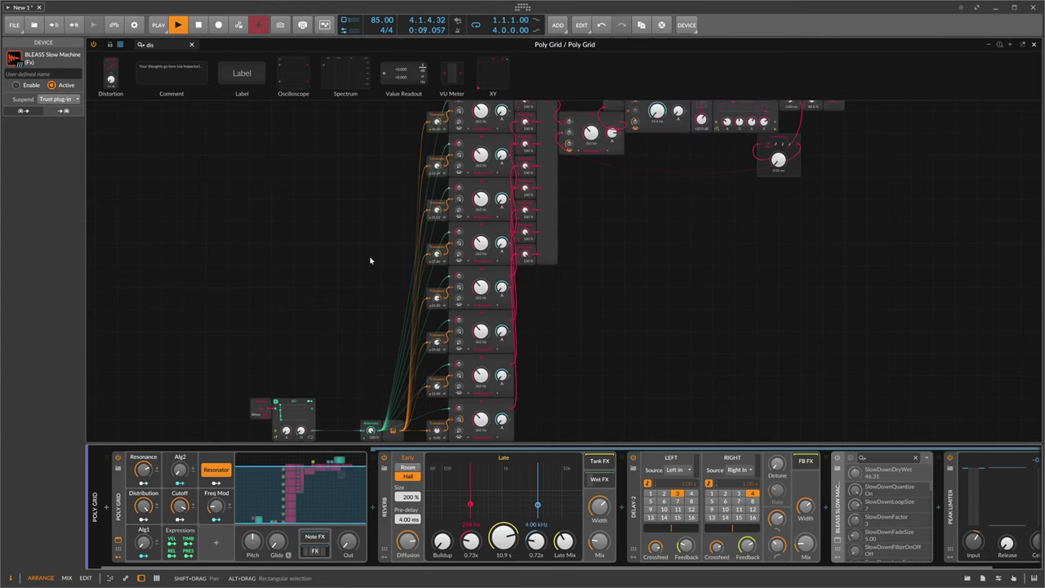
{"action": "left_click_drag", "start_coordinate": [312, 478], "coordinate": [310, 474]}
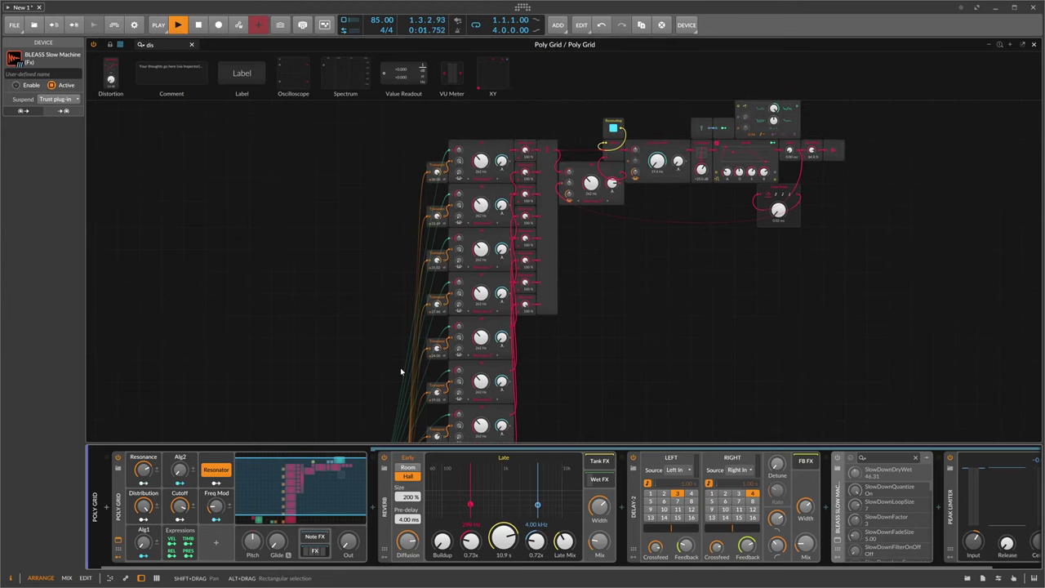
{"action": "scroll", "coordinate": [400, 372], "scroll_direction": "down", "scroll_amount": 1}
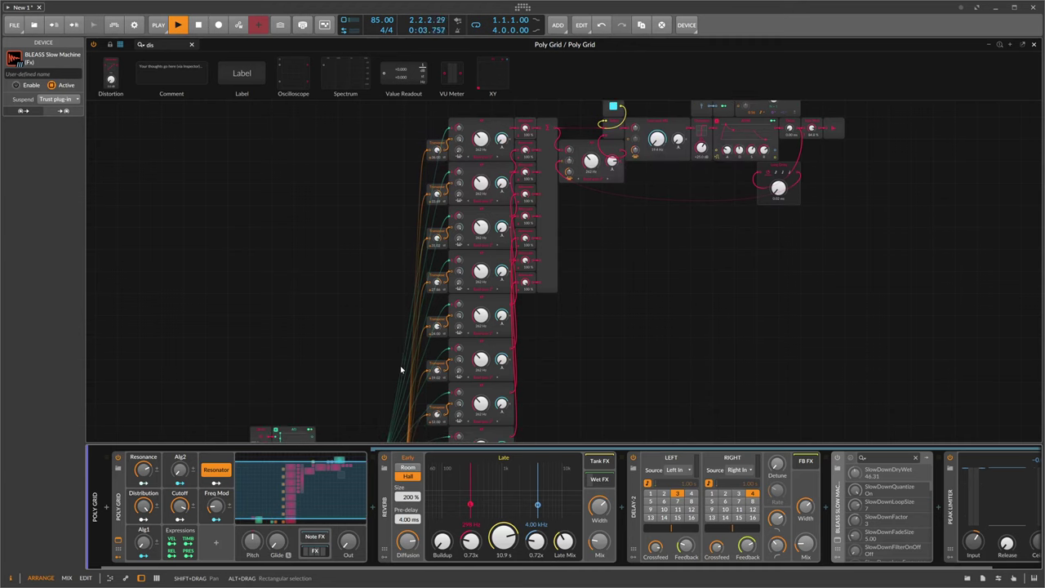